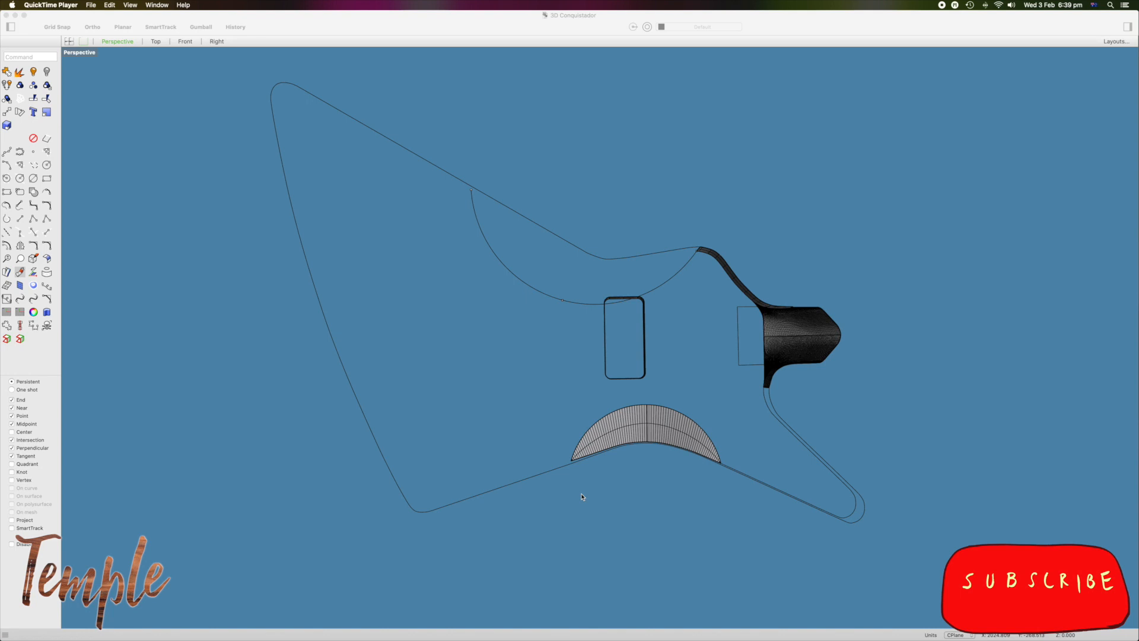
# Examine the guitar body's outline curve, crescent-shaped cutaway surface, arc curve and curved side wall from several angles.
pyautogui.click(582, 497)
pyautogui.moveTo(577, 510)
pyautogui.mouseDown(button='right')
pyautogui.moveTo(577, 536)
pyautogui.moveTo(585, 427)
pyautogui.moveTo(578, 486)
pyautogui.moveTo(590, 519)
pyautogui.moveTo(592, 504)
pyautogui.mouseUp(button='right')
pyautogui.click(525, 475)
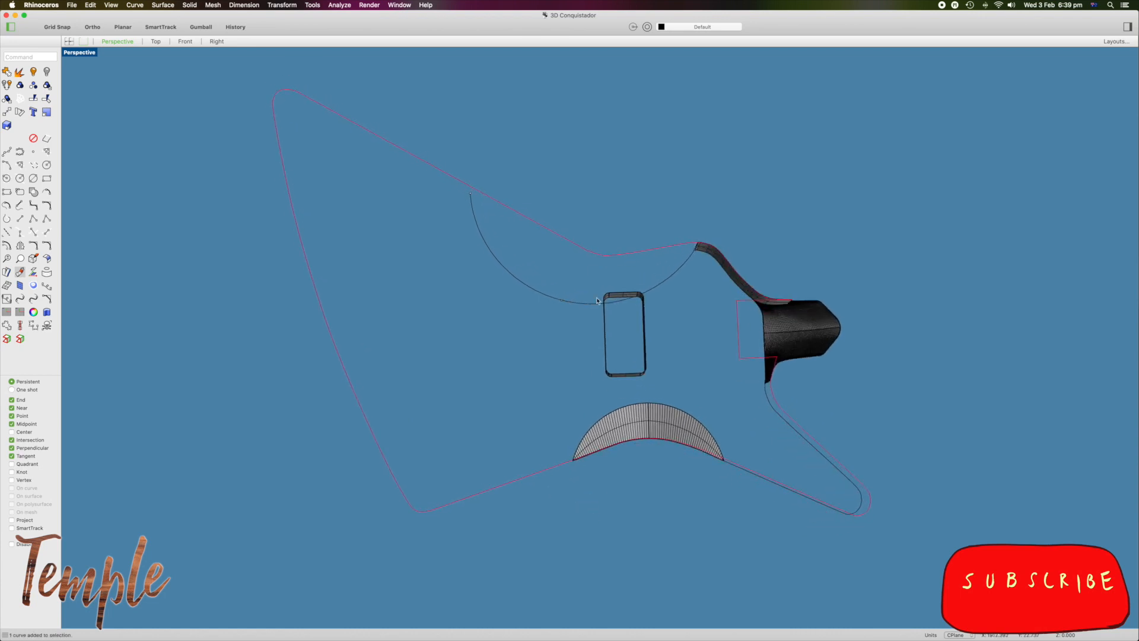
pyautogui.moveTo(592, 244); pyautogui.dragTo(711, 359, button='right')
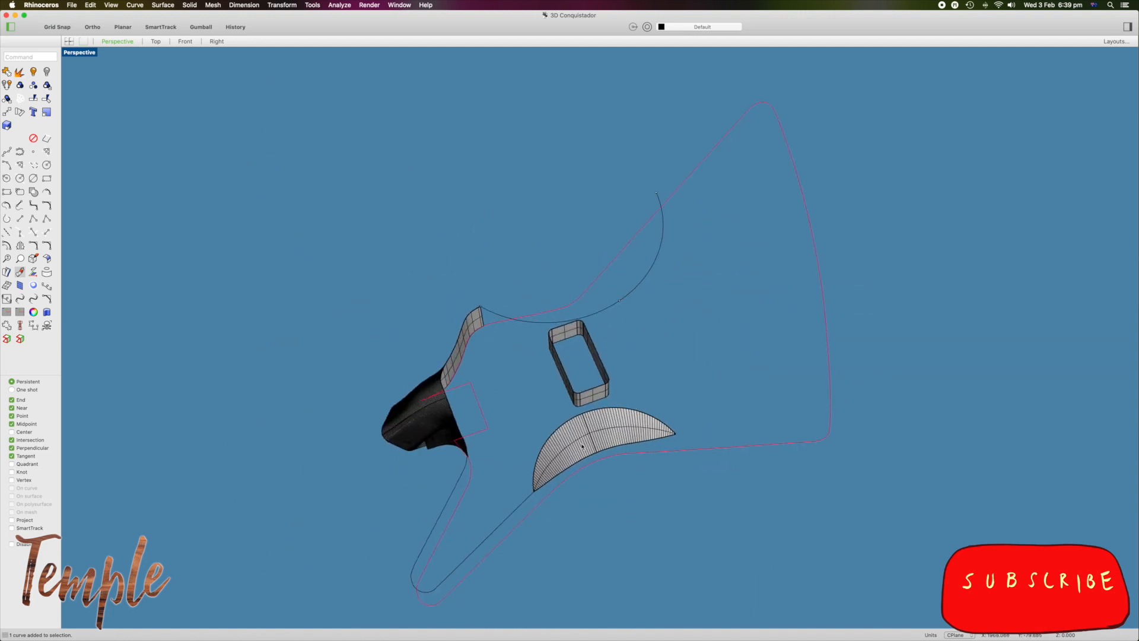
pyautogui.click(638, 430)
pyautogui.moveTo(650, 539); pyautogui.dragTo(635, 487, button='right')
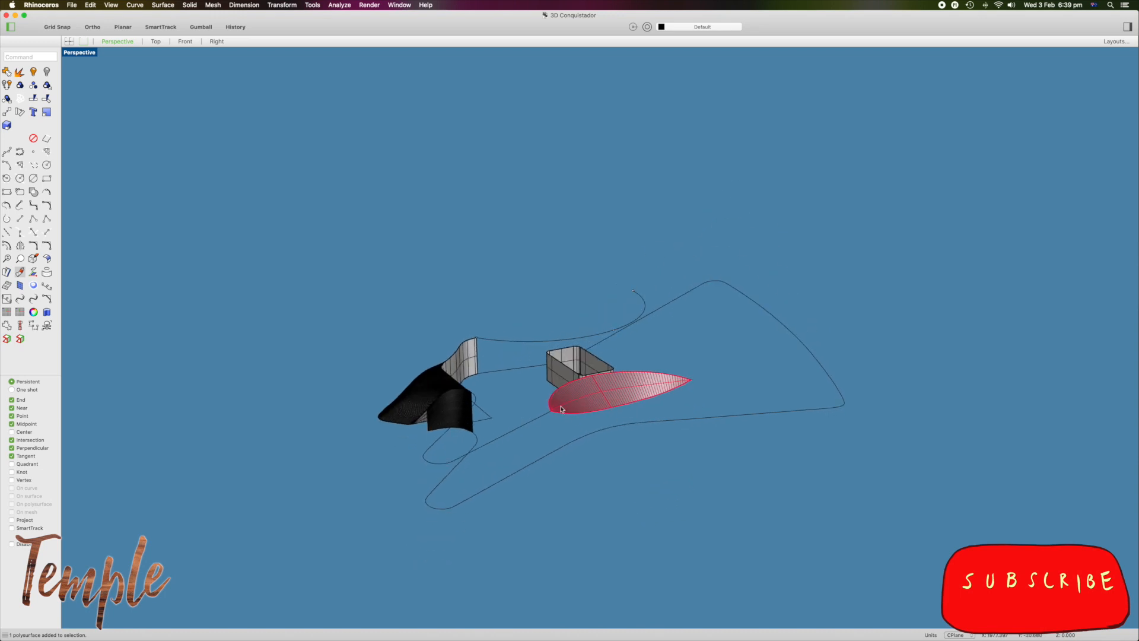
pyautogui.moveTo(604, 394); pyautogui.dragTo(658, 405, button='right')
pyautogui.click(654, 405)
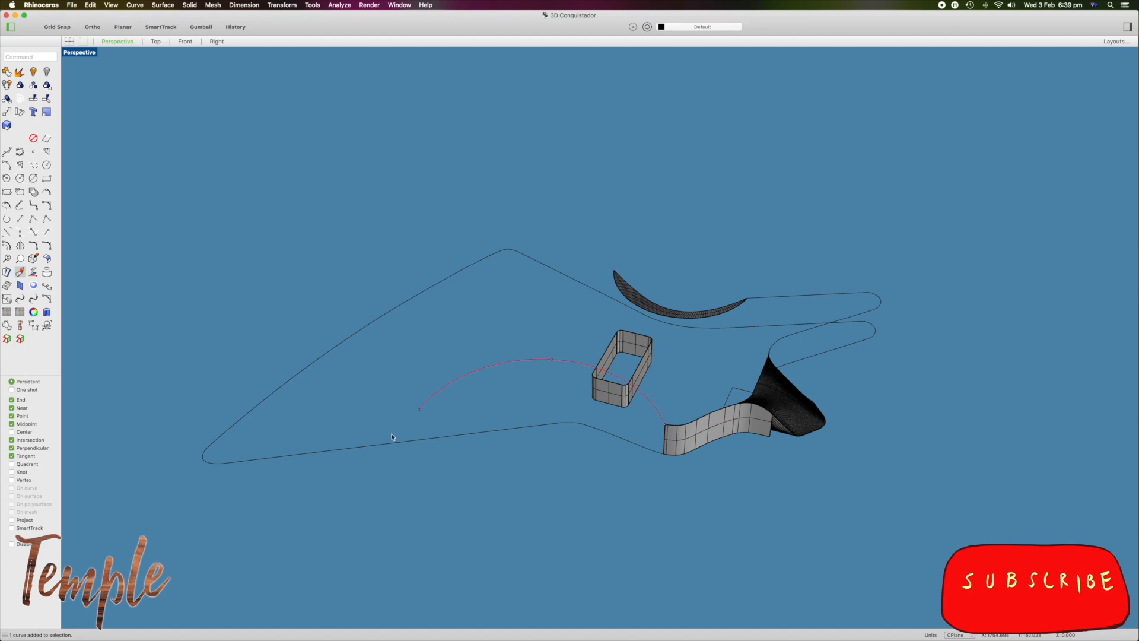
pyautogui.click(543, 424)
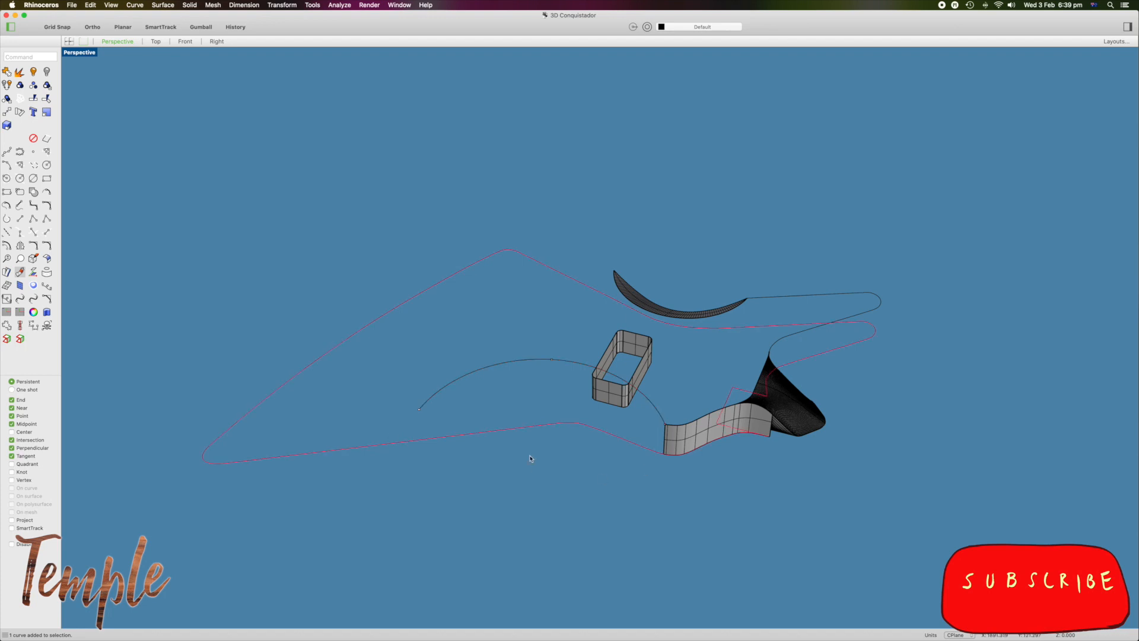
pyautogui.moveTo(529, 461); pyautogui.dragTo(523, 359, button='right')
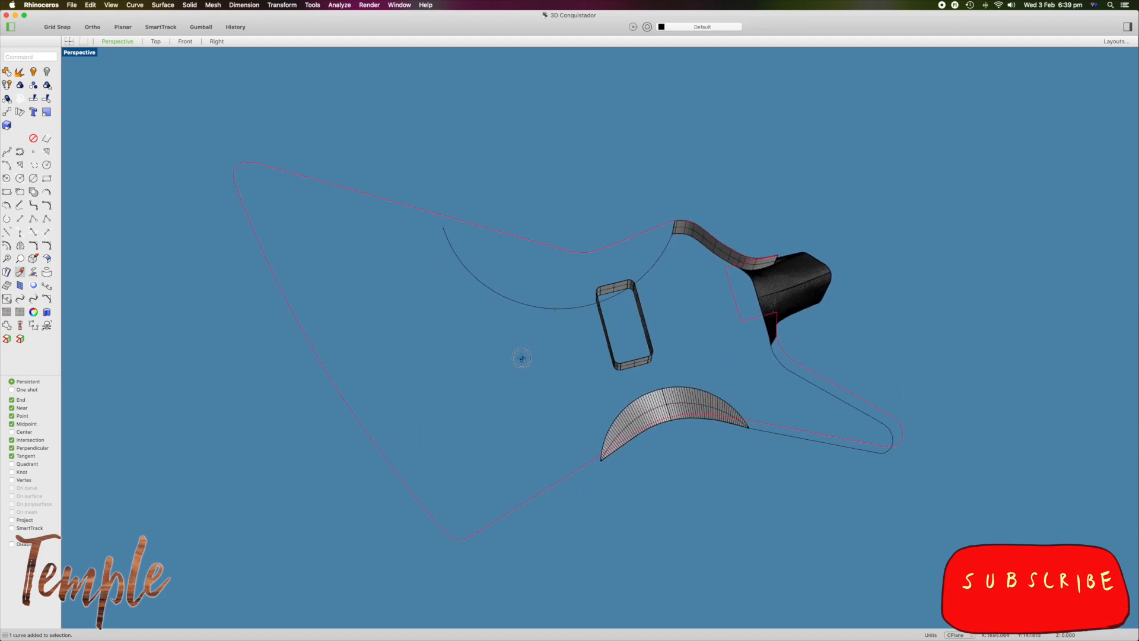
pyautogui.moveTo(522, 358)
pyautogui.mouseDown(button='right')
pyautogui.moveTo(519, 313)
pyautogui.moveTo(515, 349)
pyautogui.moveTo(518, 339)
pyautogui.mouseUp(button='right')
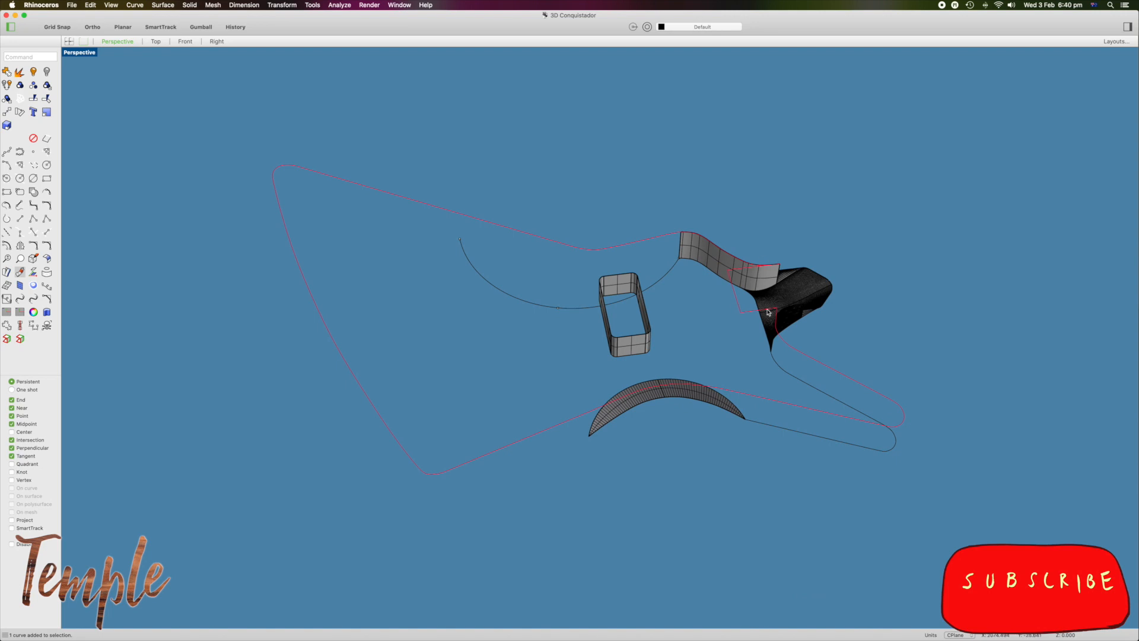
pyautogui.moveTo(595, 246); pyautogui.dragTo(598, 368, button='right')
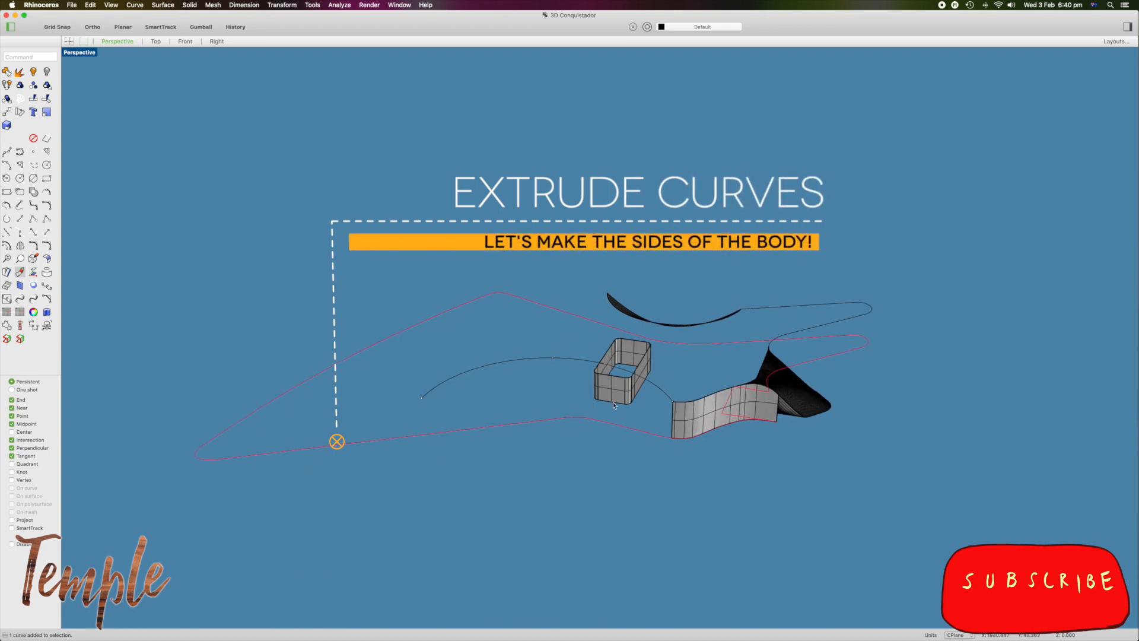
pyautogui.click(673, 410)
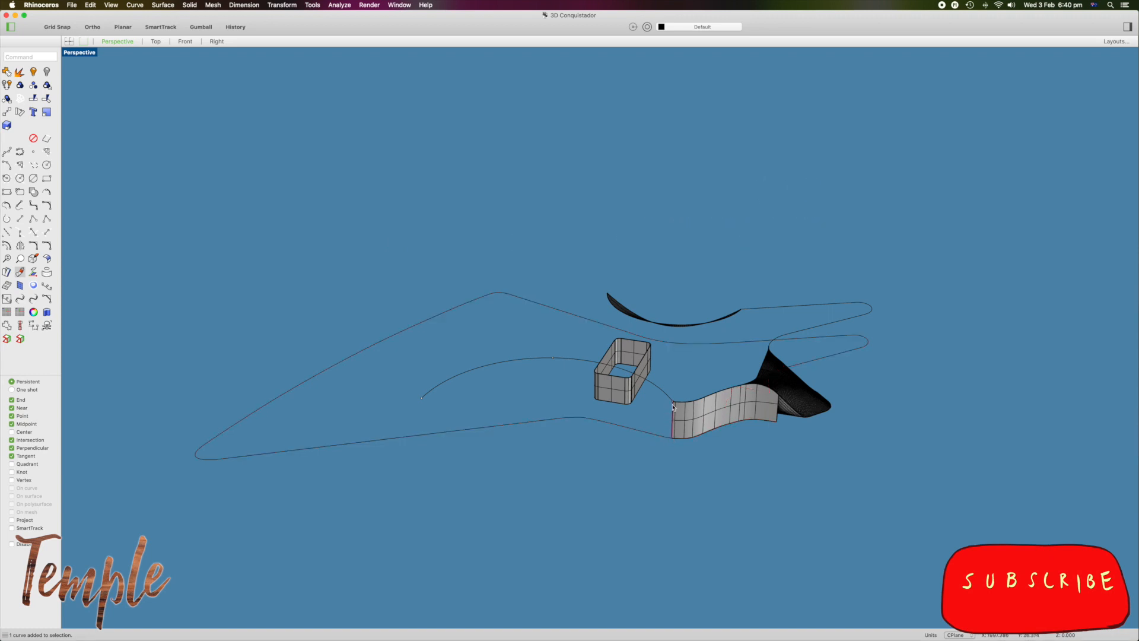
# Inspect the object properties of the body outline, the pickup cavity walls, the curved side wall and the neck heel surface.
pyautogui.click(642, 431)
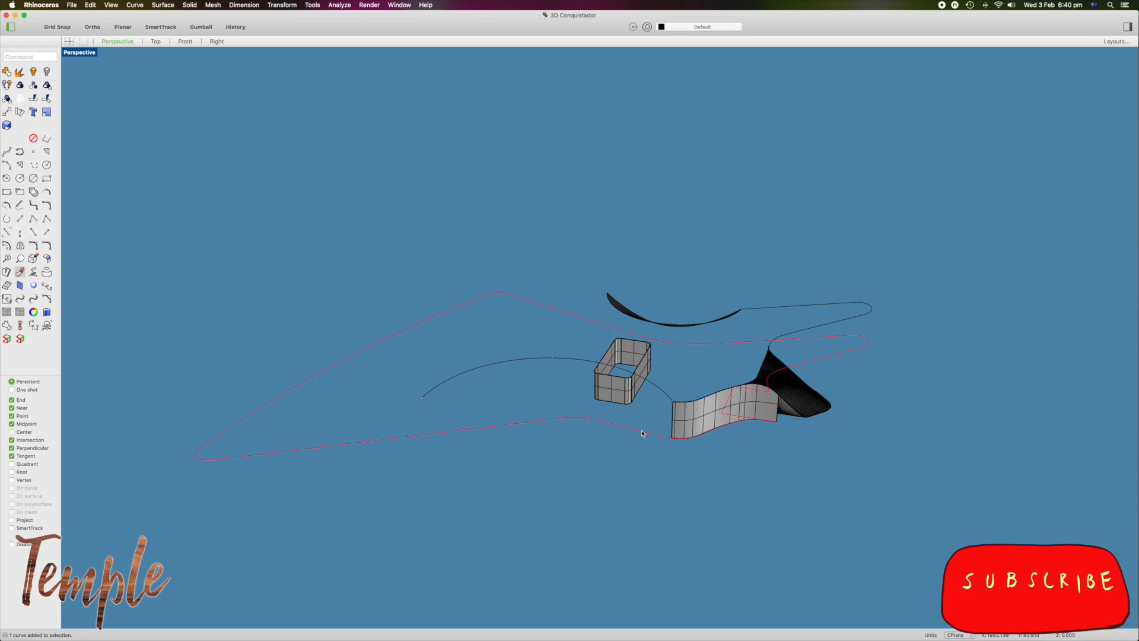
pyautogui.rightClick(642, 433)
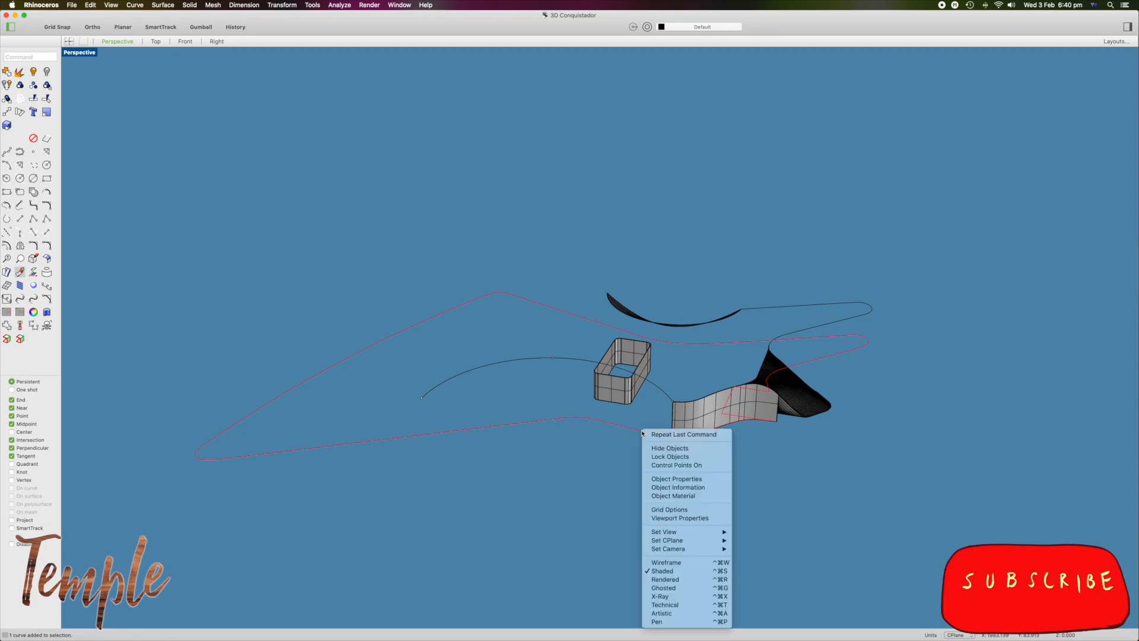
pyautogui.click(672, 480)
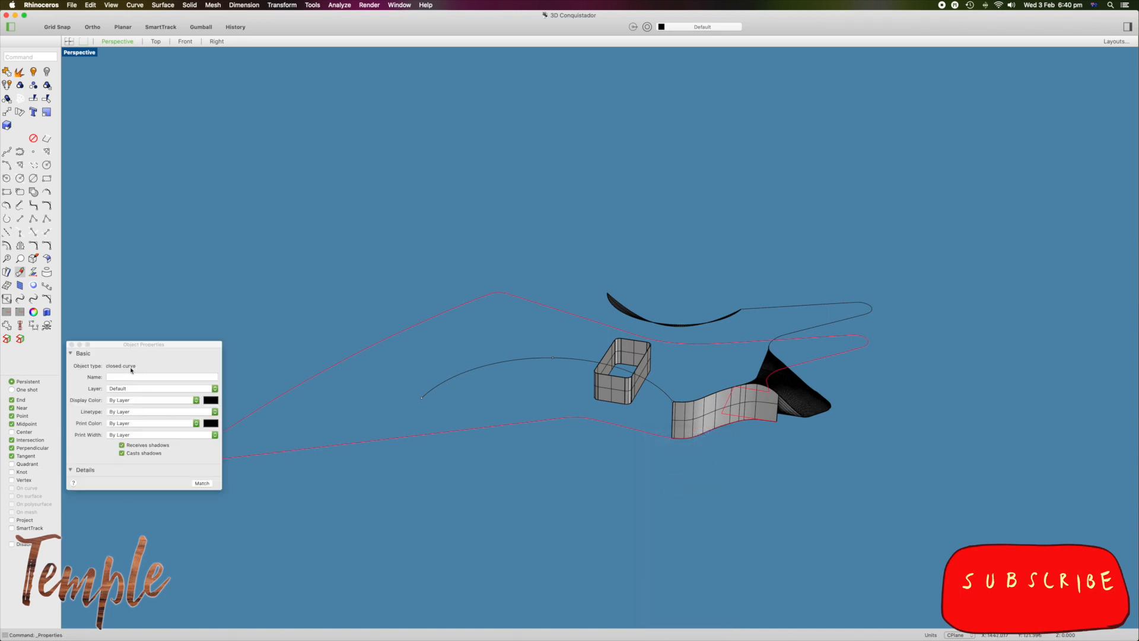
pyautogui.moveTo(129, 344); pyautogui.dragTo(1035, 66)
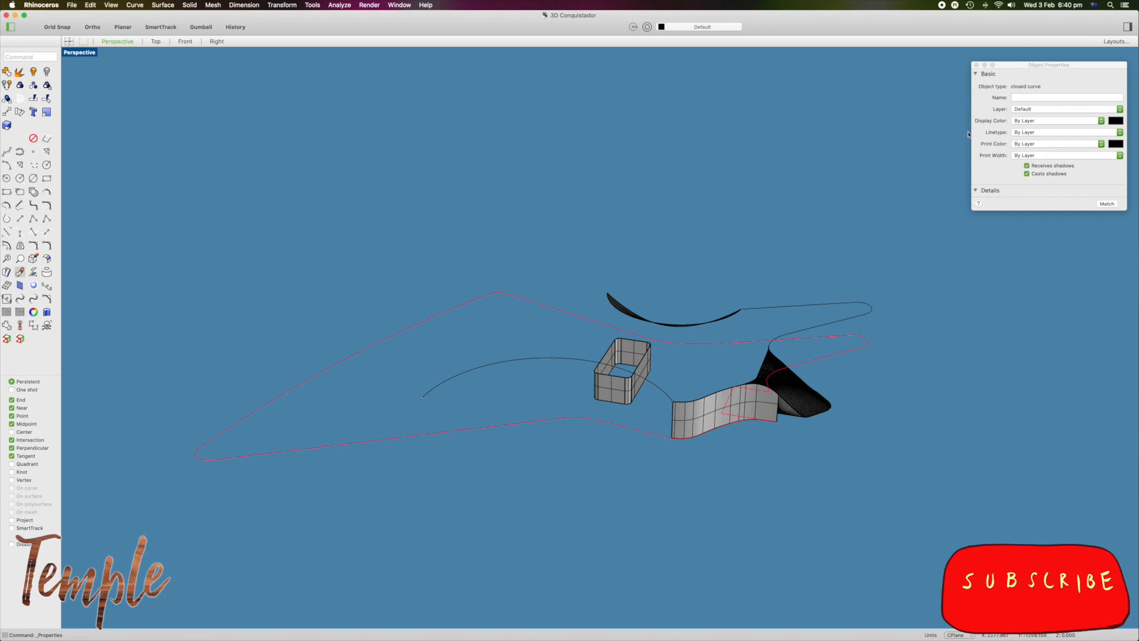
pyautogui.keyDown('shift'); pyautogui.click(646, 368); pyautogui.keyUp('shift')
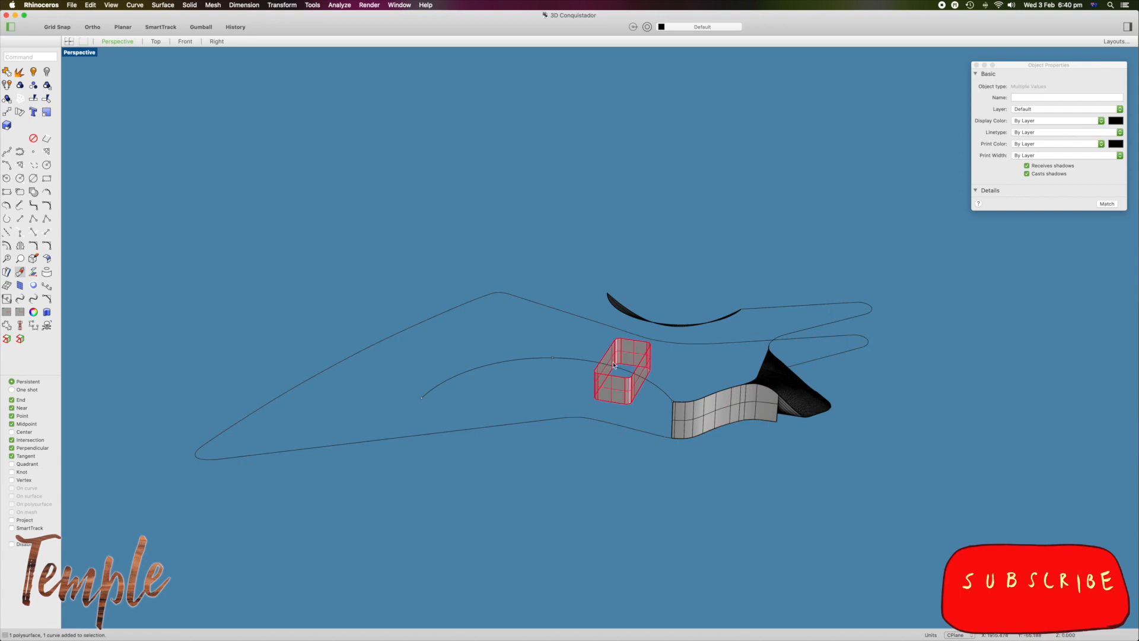
pyautogui.click(713, 405)
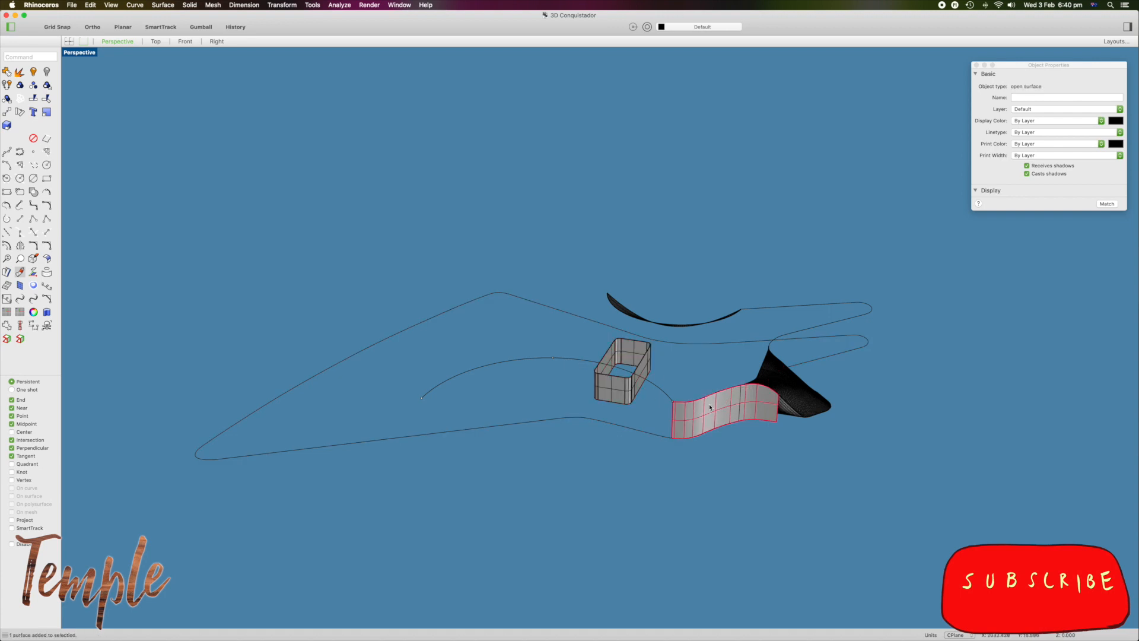
pyautogui.click(773, 393)
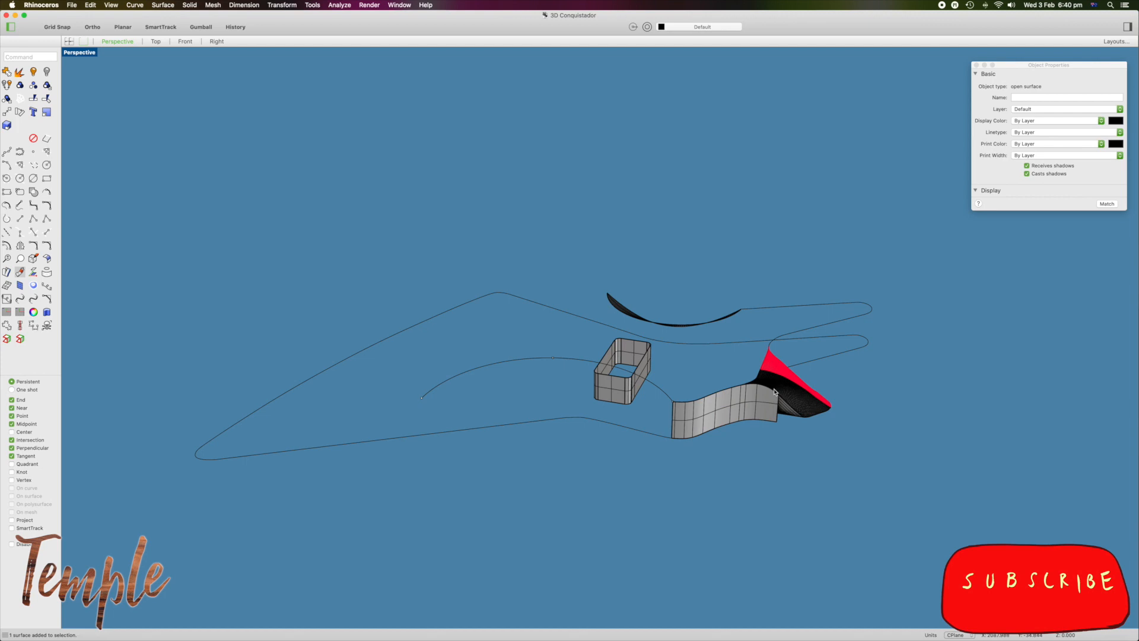
pyautogui.click(977, 65)
# Extrude the closed body outline curve to the arc's end point, a distance of about -40, to form the body sides.
pyautogui.click(635, 432)
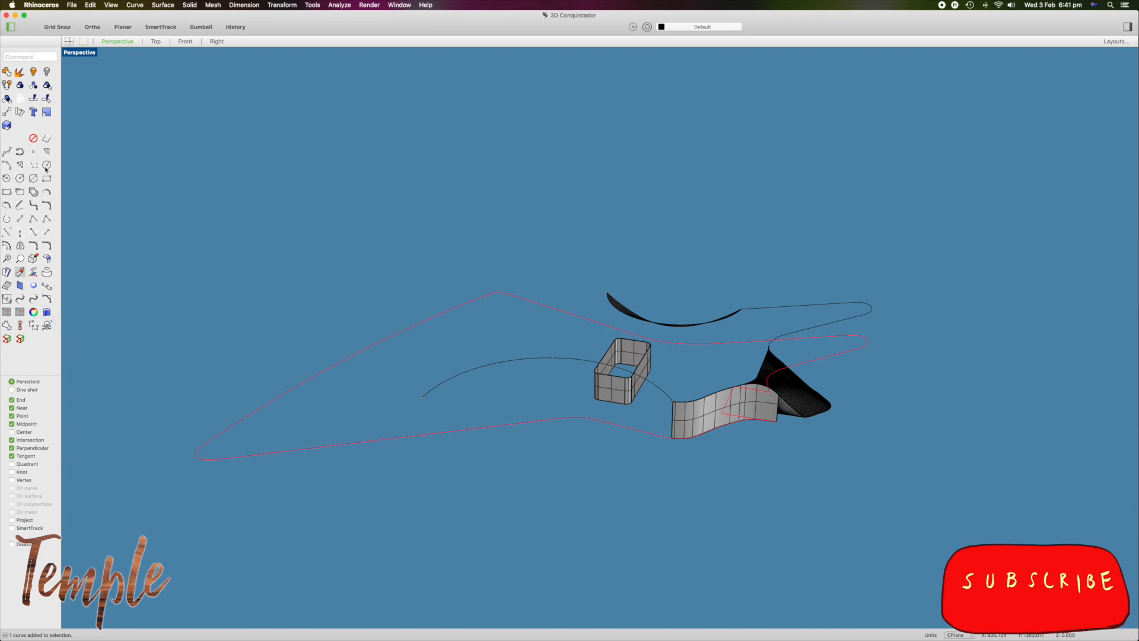
pyautogui.click(47, 313)
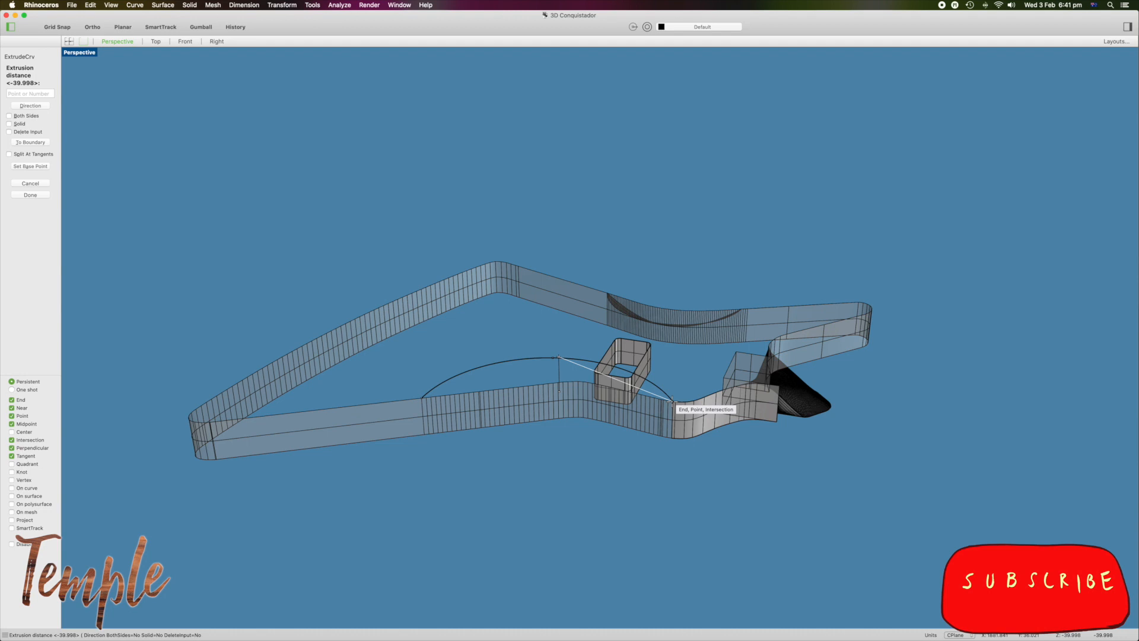
pyautogui.click(672, 404)
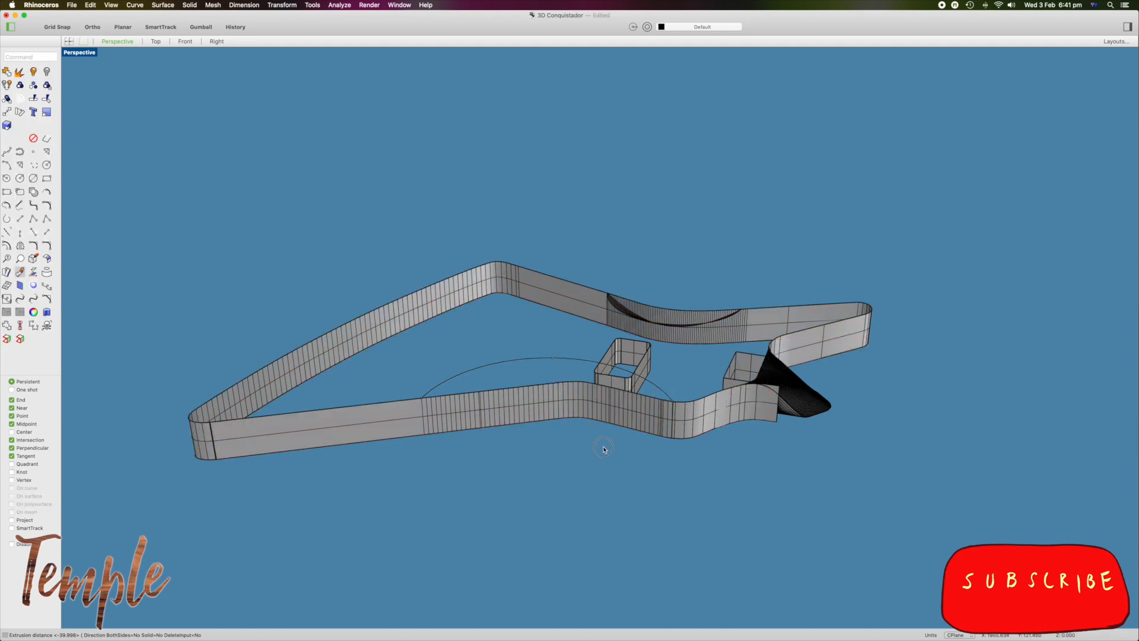
# Create a planar surface from the body outline curve to cap the face of the guitar body.
pyautogui.moveTo(582, 459); pyautogui.dragTo(548, 228, button='right')
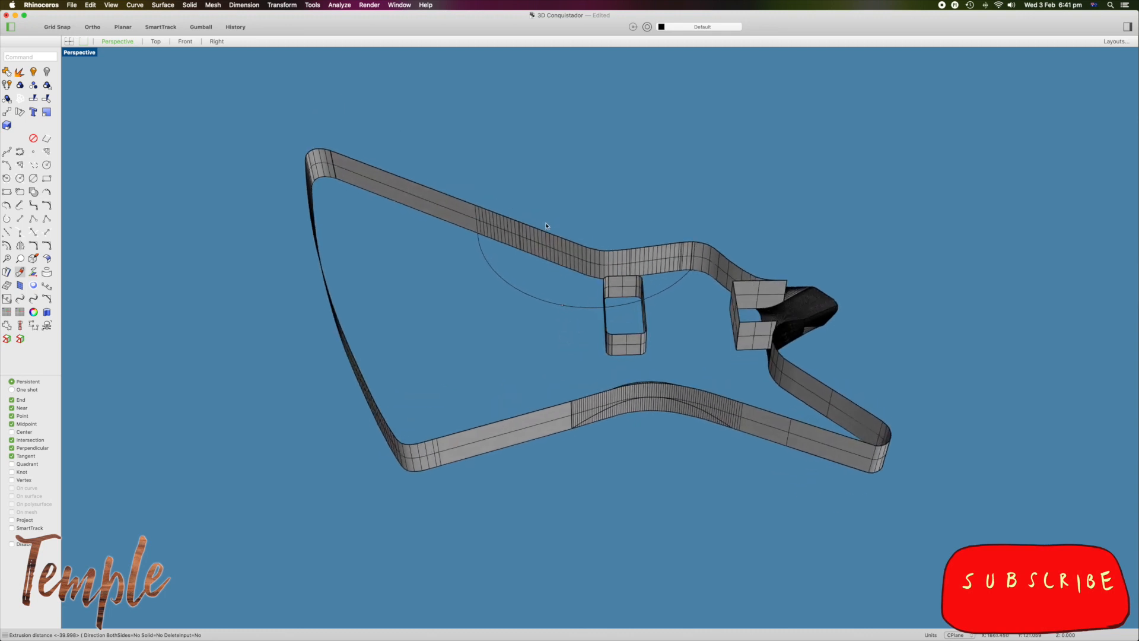
pyautogui.click(547, 233)
pyautogui.click(570, 245)
pyautogui.click(161, 5)
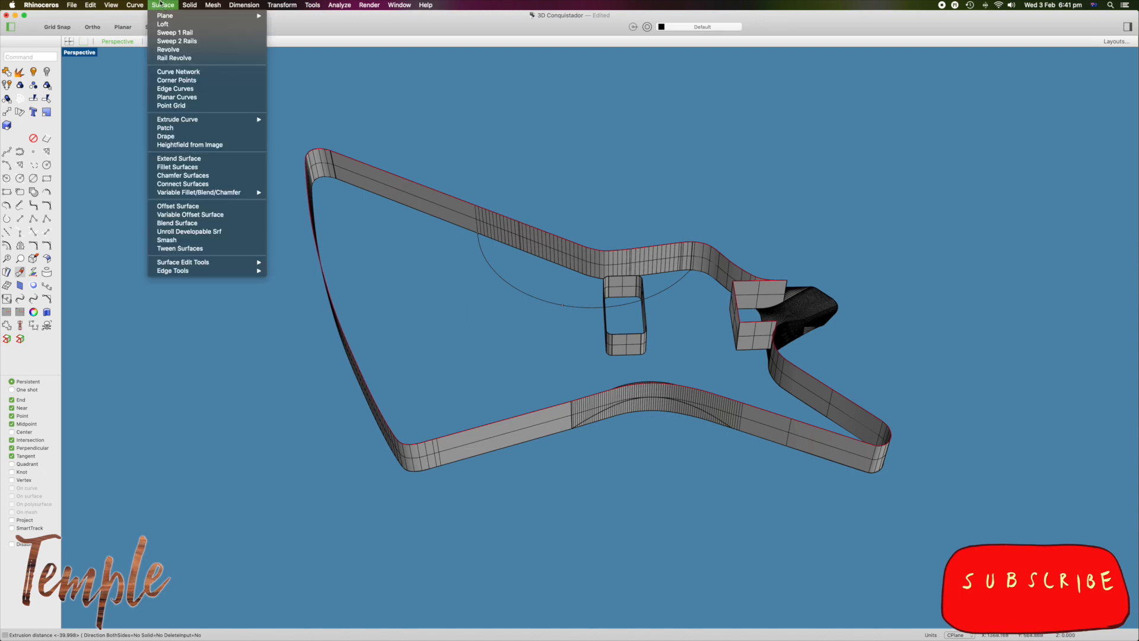
pyautogui.click(185, 97)
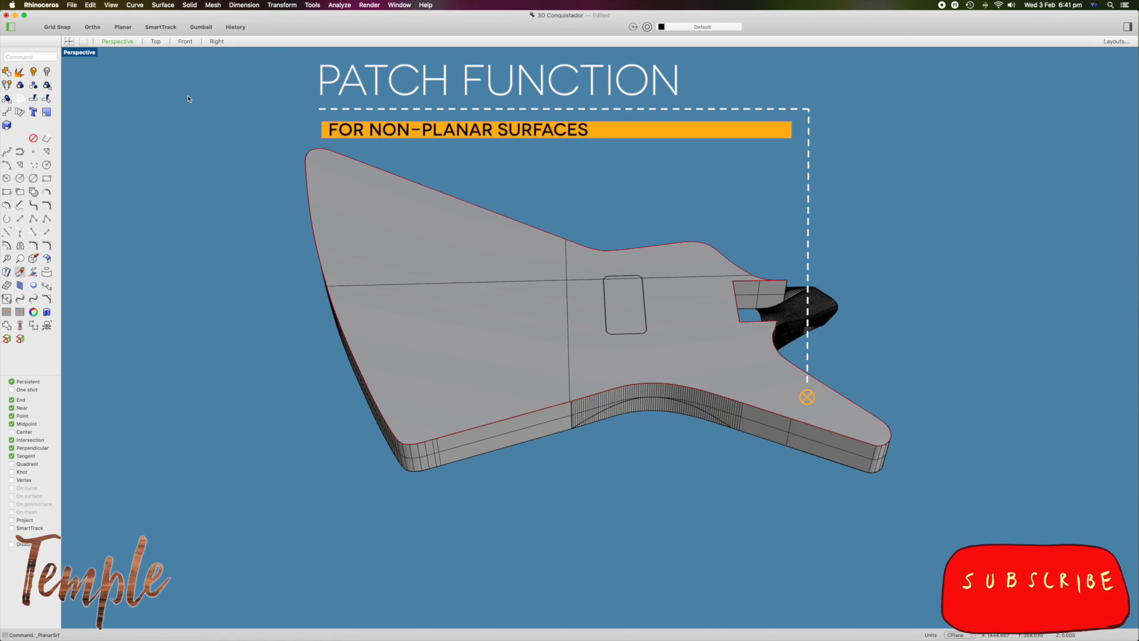
pyautogui.click(171, 4)
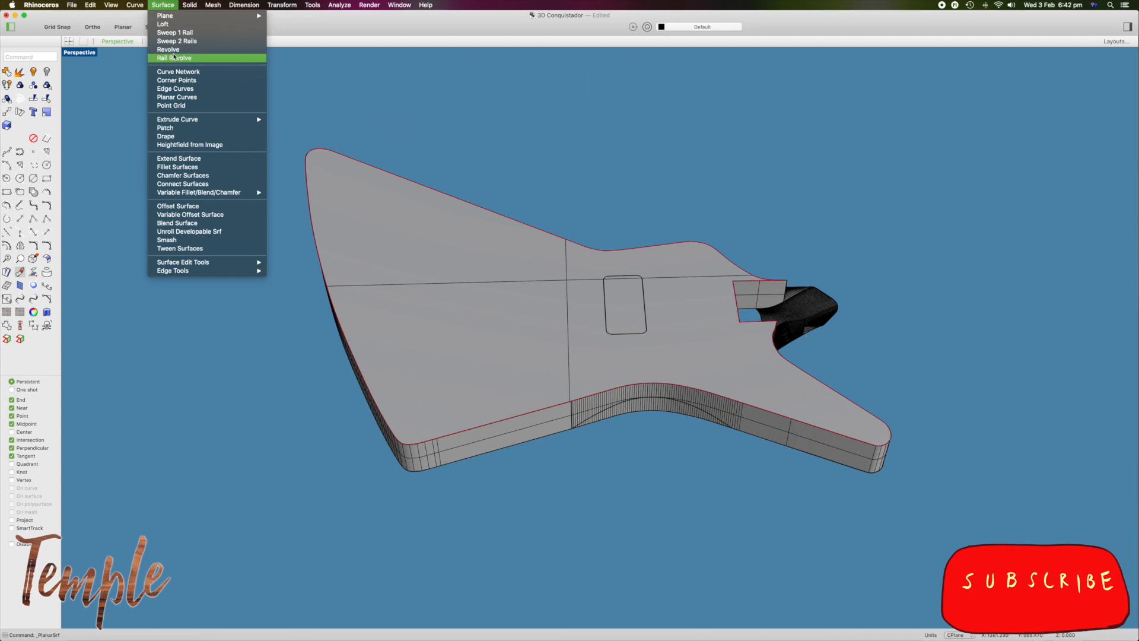
pyautogui.click(434, 26)
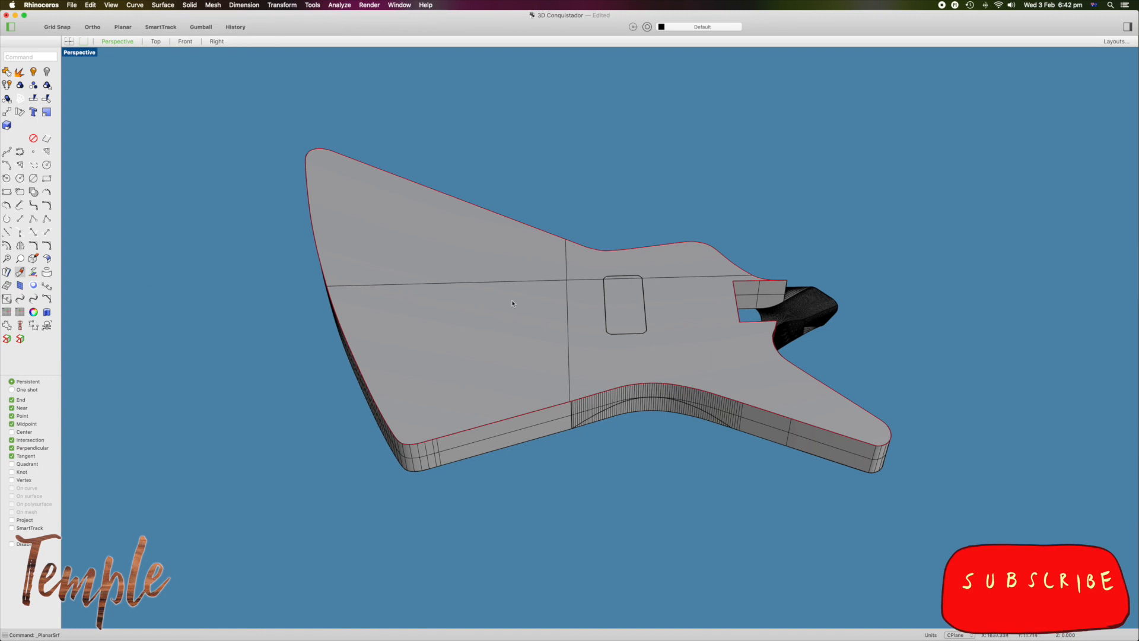
# Split the planar body face with the pickup cavity walls and delete the piece covering the cavity opening.
pyautogui.click(429, 318)
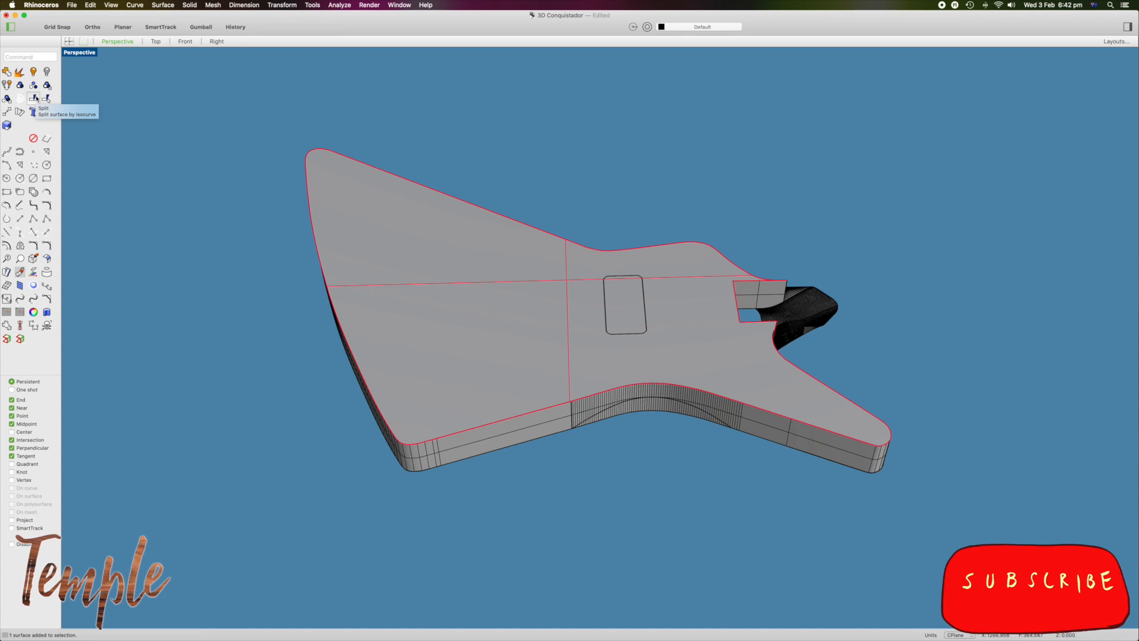
pyautogui.click(36, 98)
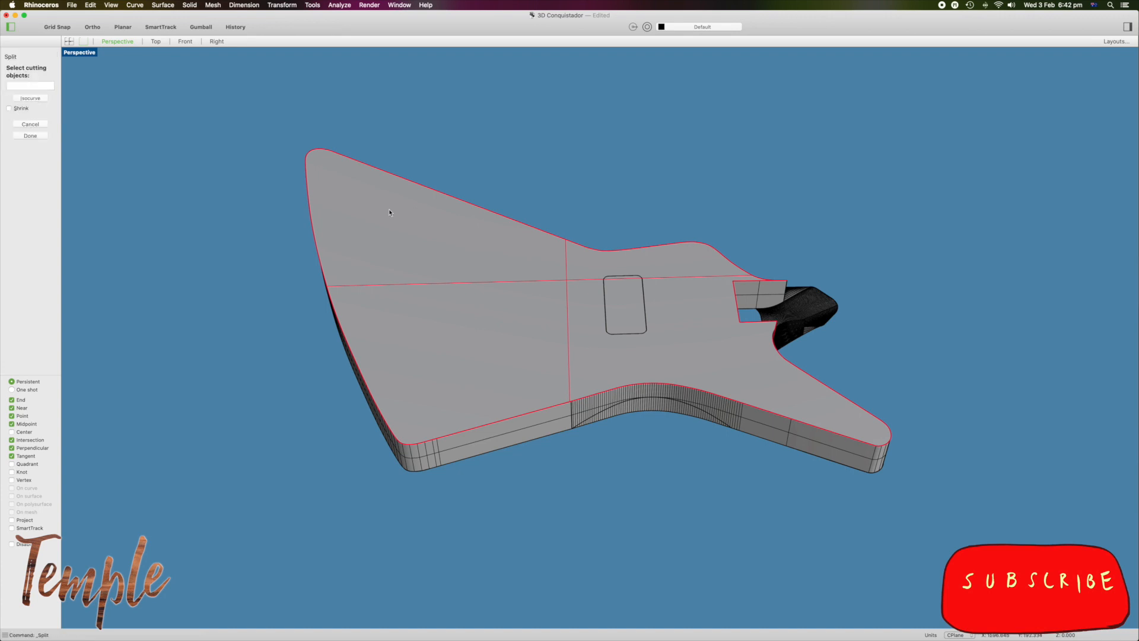
pyautogui.click(639, 278)
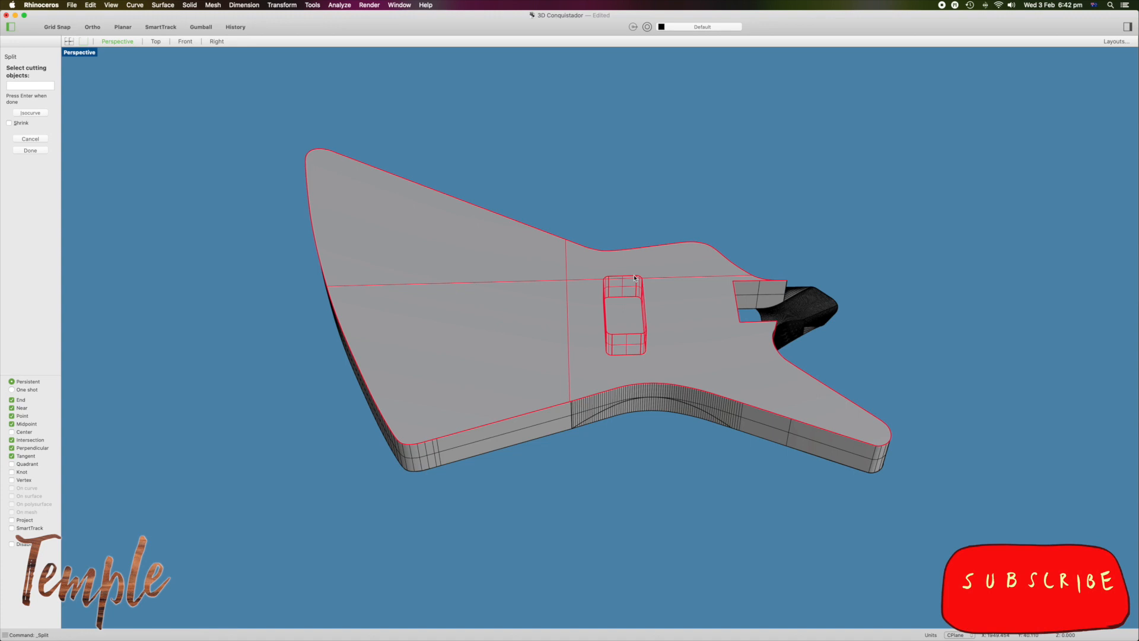
pyautogui.press('Return')
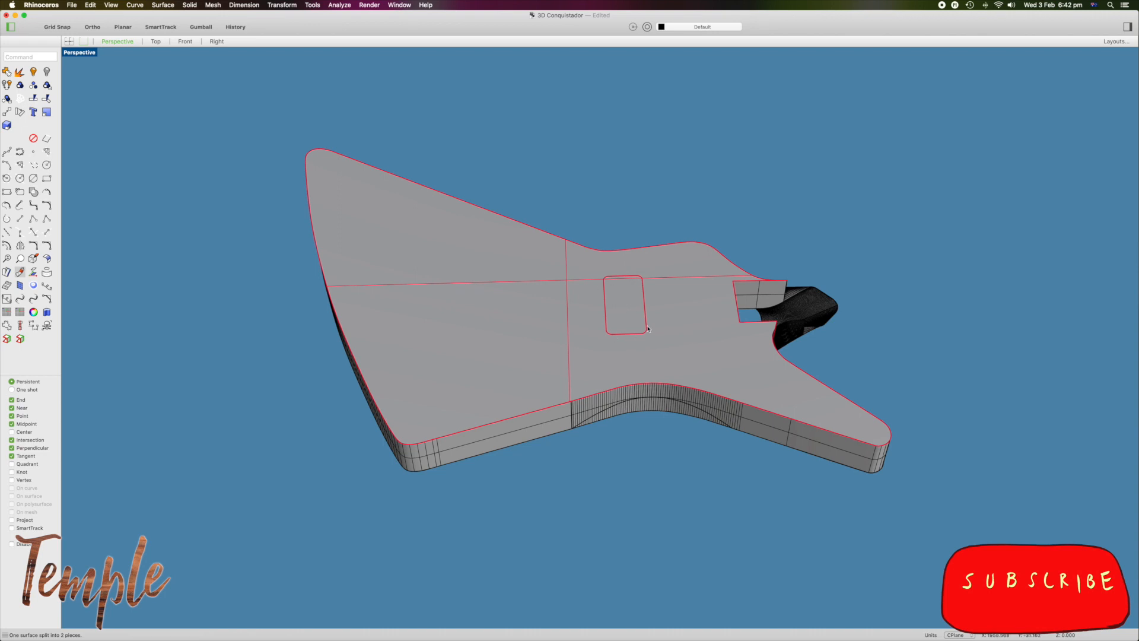
pyautogui.click(635, 308)
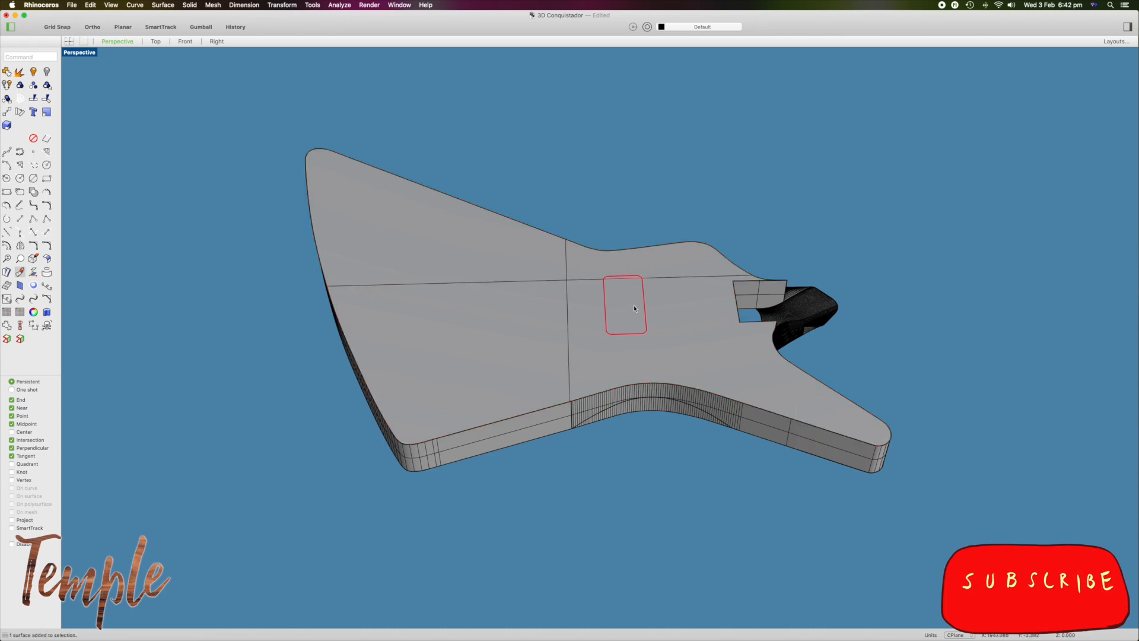
pyautogui.press('Delete')
# Examine the cut body face, the pickup cavity walls and the body sides by selecting them in turn.
pyautogui.moveTo(629, 334)
pyautogui.mouseDown(button='right')
pyautogui.moveTo(617, 362)
pyautogui.moveTo(595, 342)
pyautogui.moveTo(633, 336)
pyautogui.mouseUp(button='right')
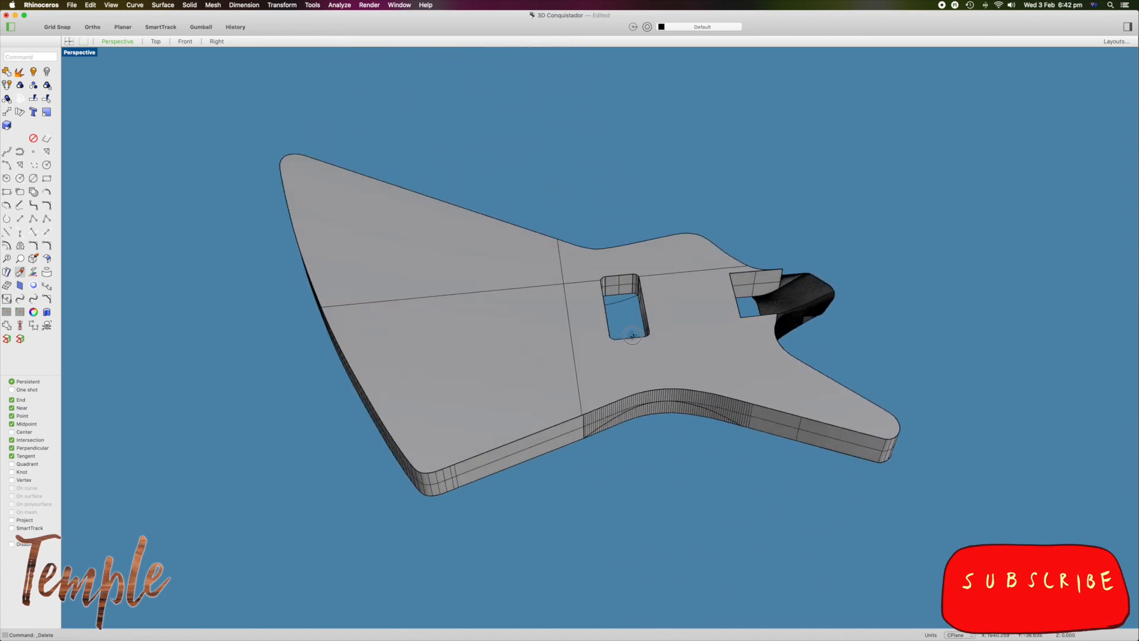
pyautogui.click(550, 271)
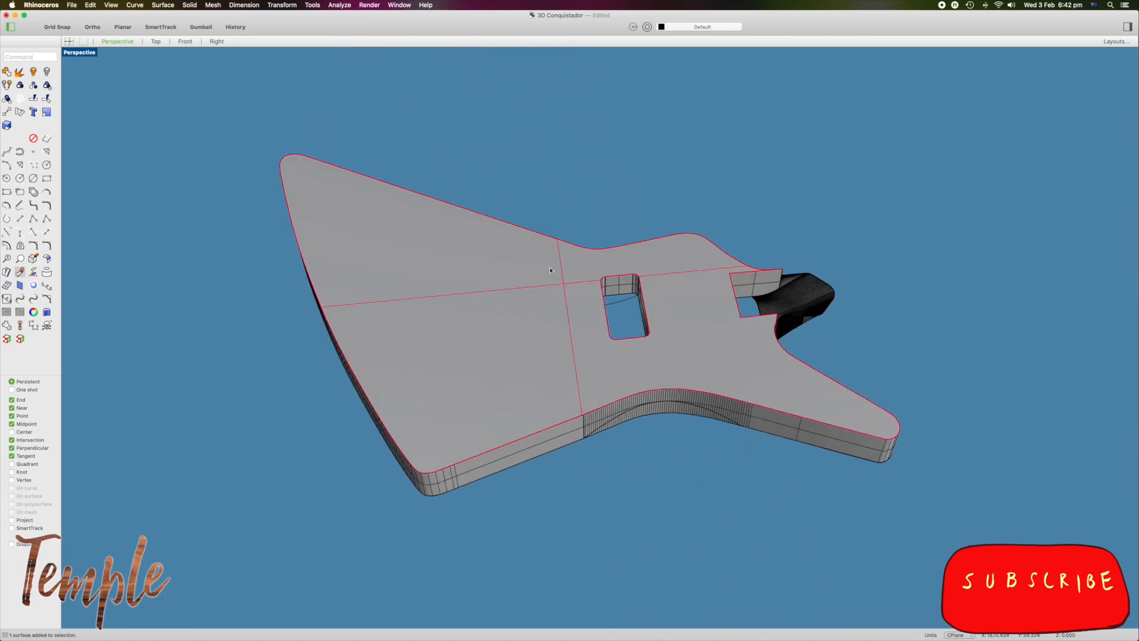
pyautogui.click(617, 300)
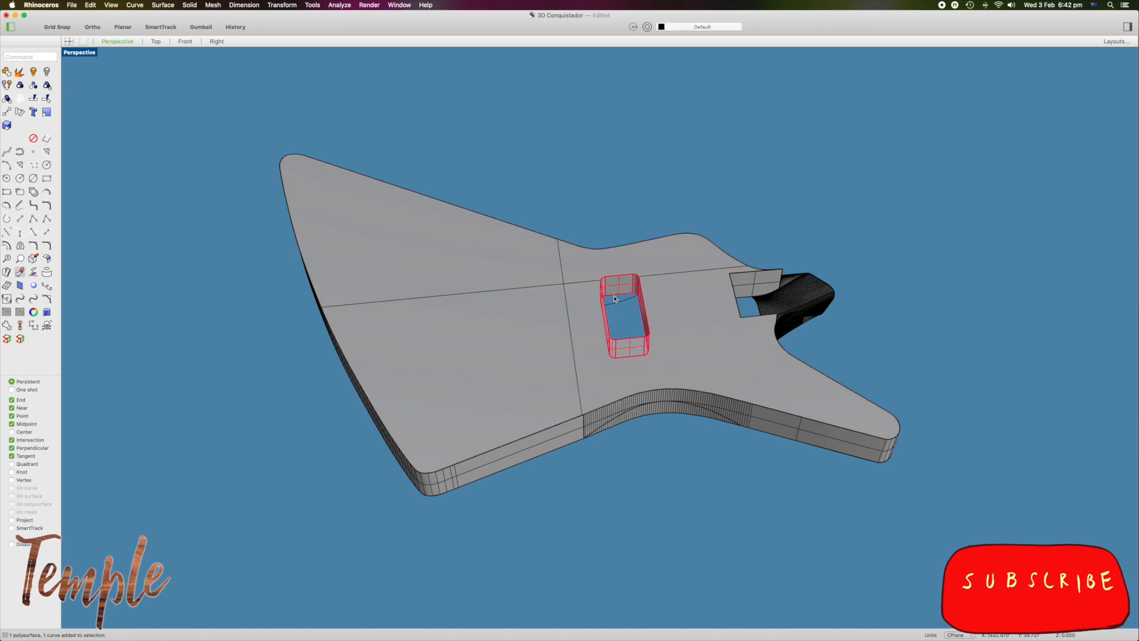
pyautogui.moveTo(593, 350); pyautogui.dragTo(622, 357, button='right')
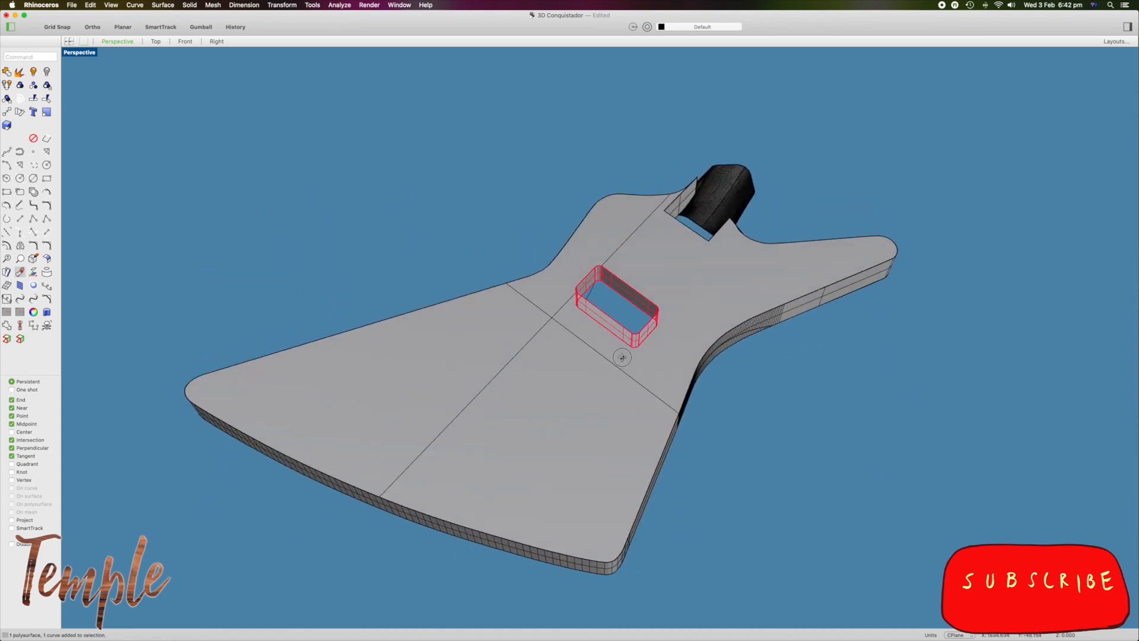
pyautogui.click(623, 312)
pyautogui.click(626, 302)
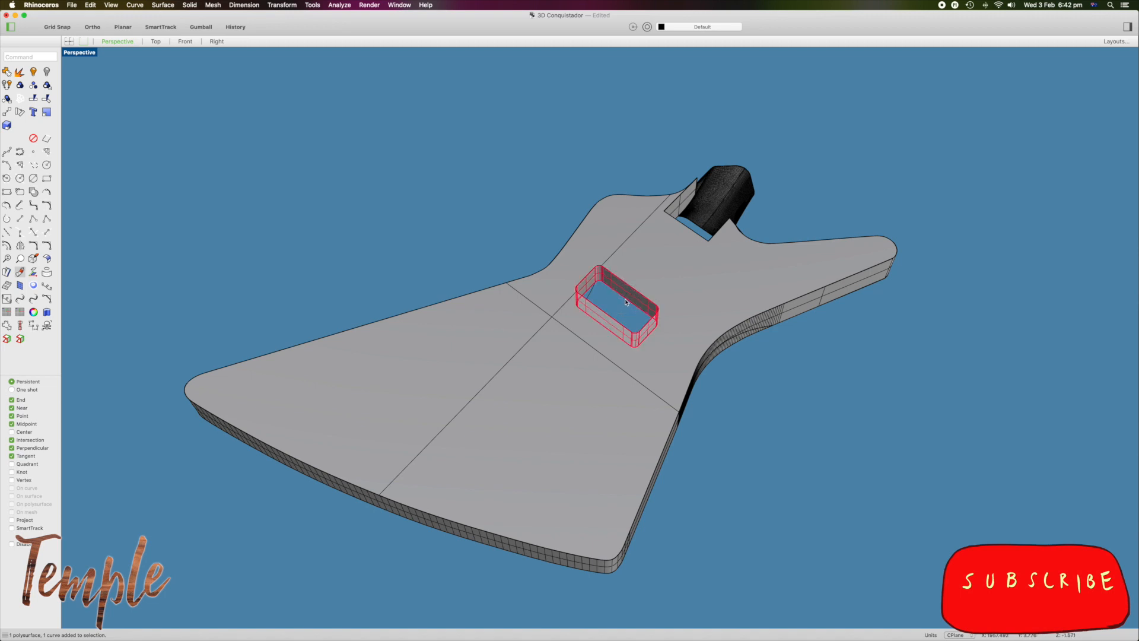
pyautogui.click(532, 275)
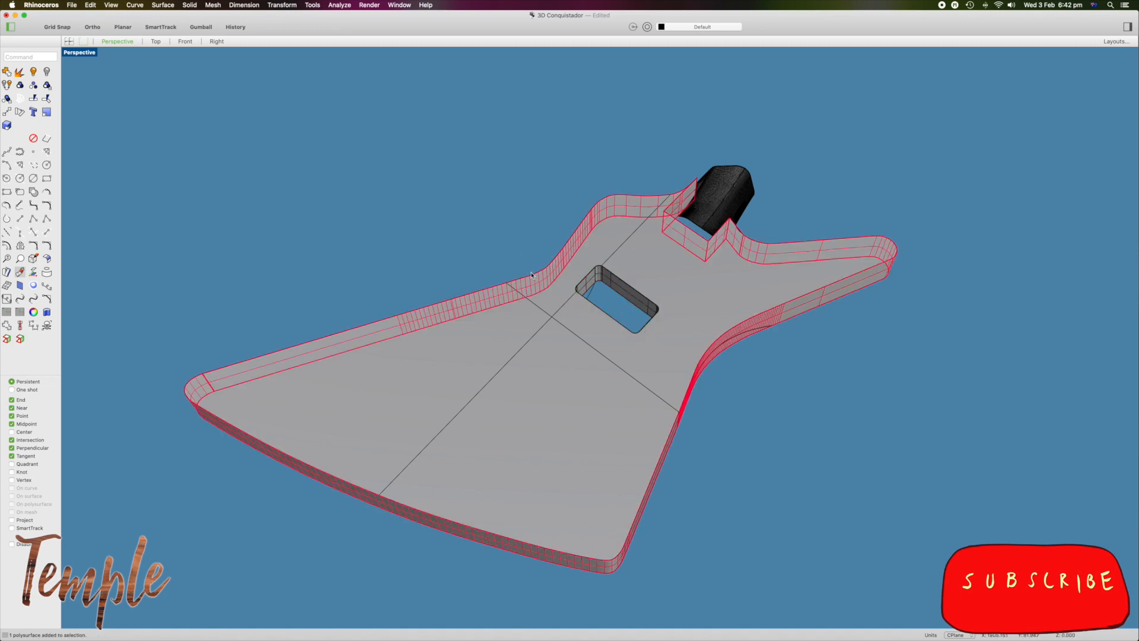
# Duplicate all the inner edges of the pickup cavity walls, opposite the body face, as curves.
pyautogui.click(536, 277)
pyautogui.click(562, 288)
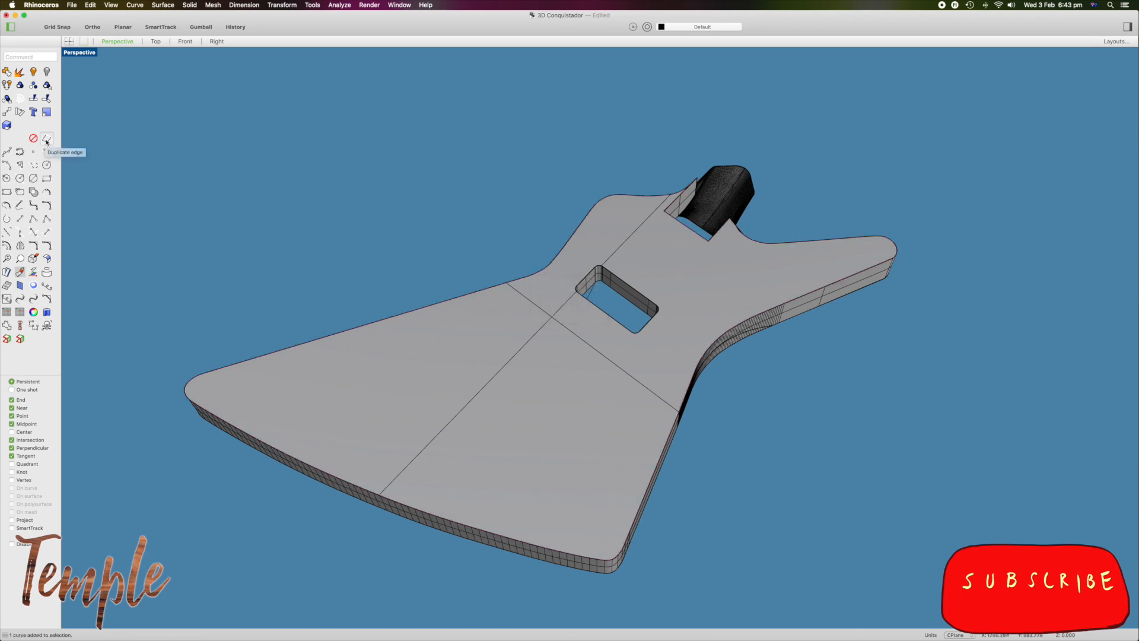
pyautogui.click(46, 140)
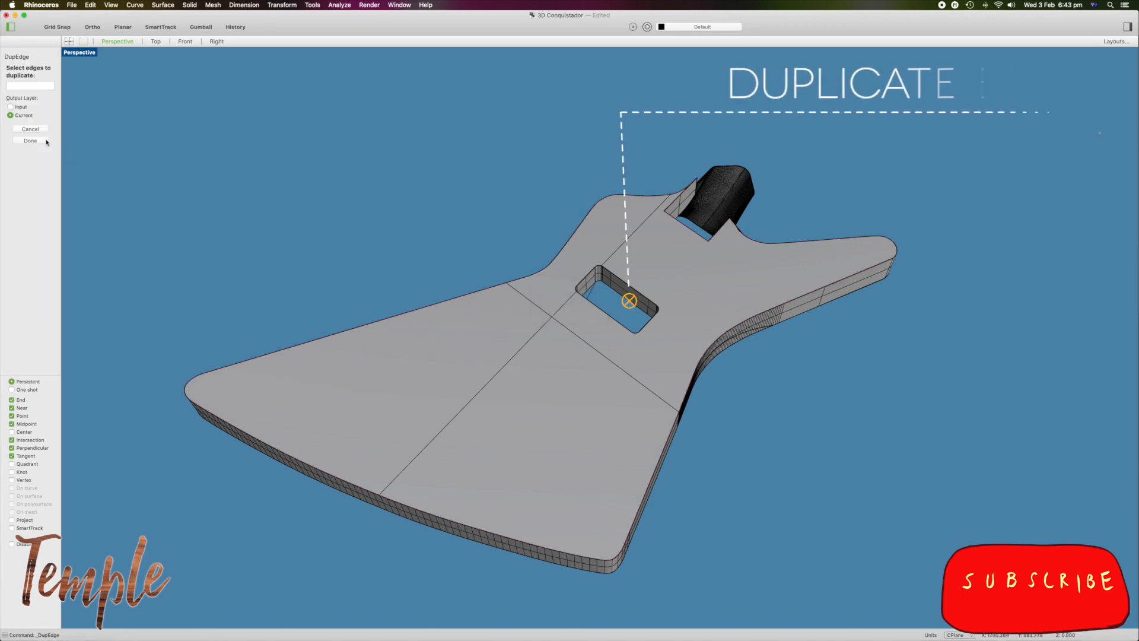
pyautogui.click(601, 285)
pyautogui.click(592, 285)
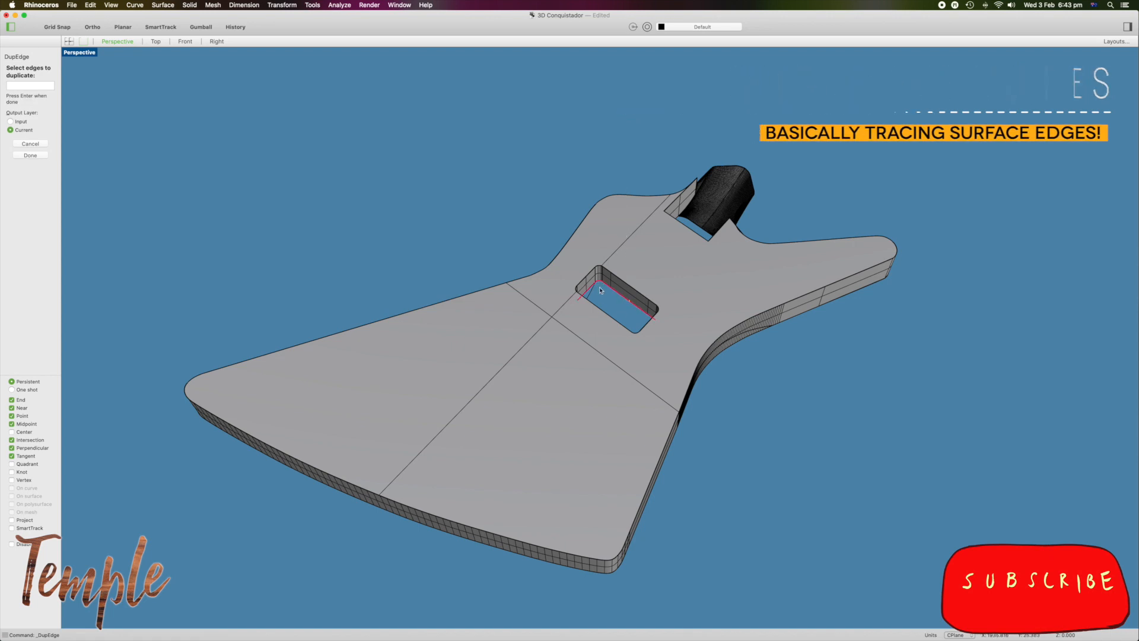
pyautogui.moveTo(637, 315); pyautogui.dragTo(539, 315, button='right')
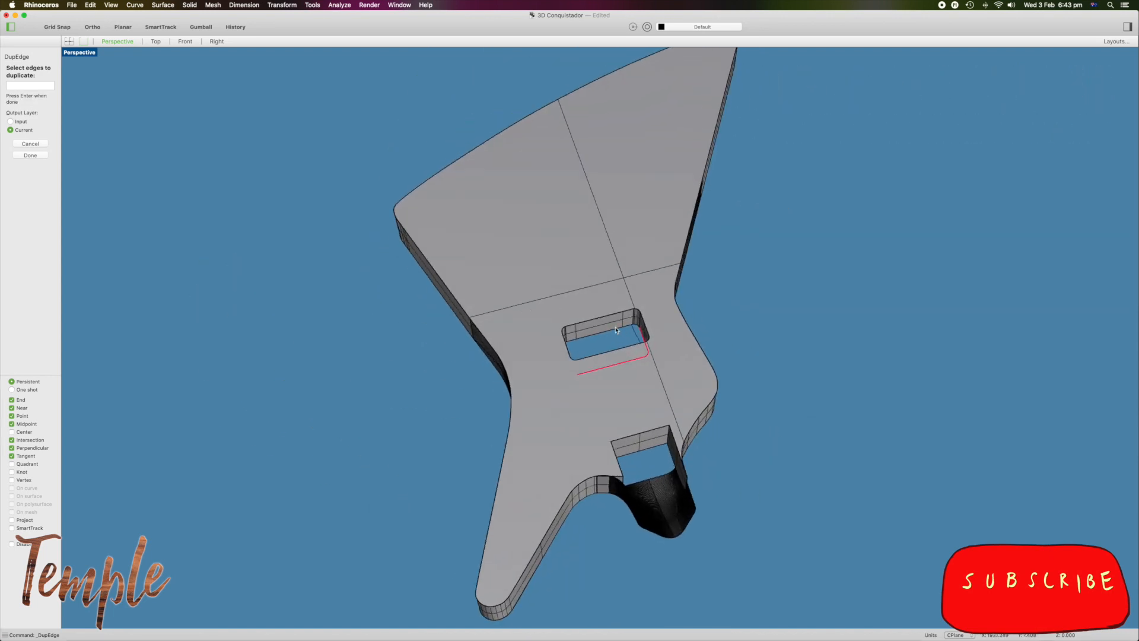
pyautogui.moveTo(595, 342); pyautogui.dragTo(577, 301, button='right')
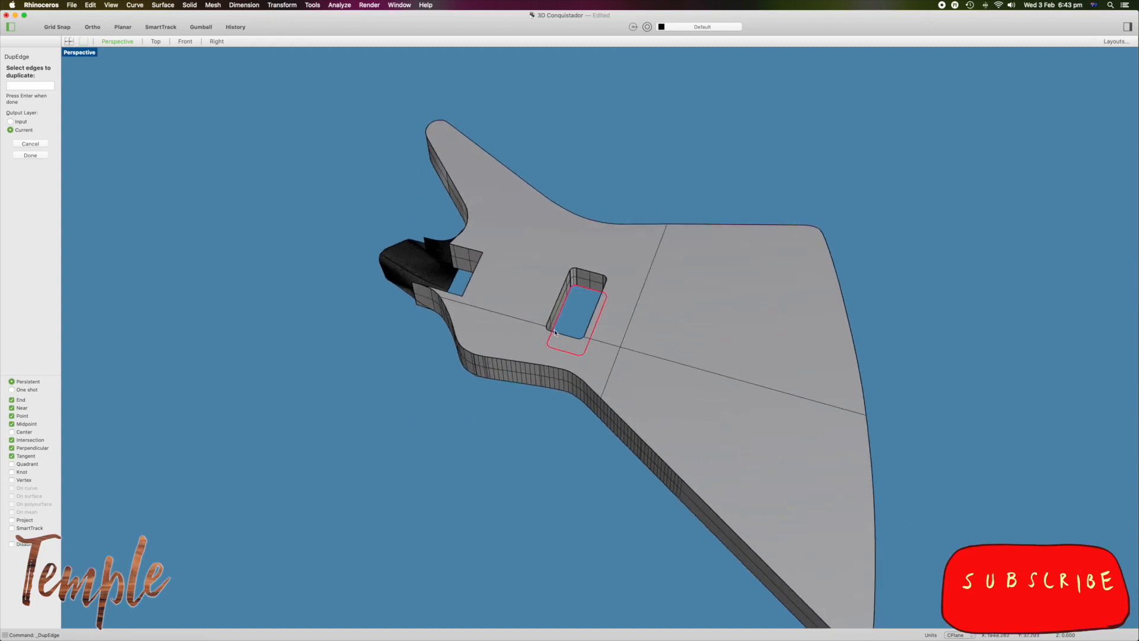
pyautogui.click(30, 156)
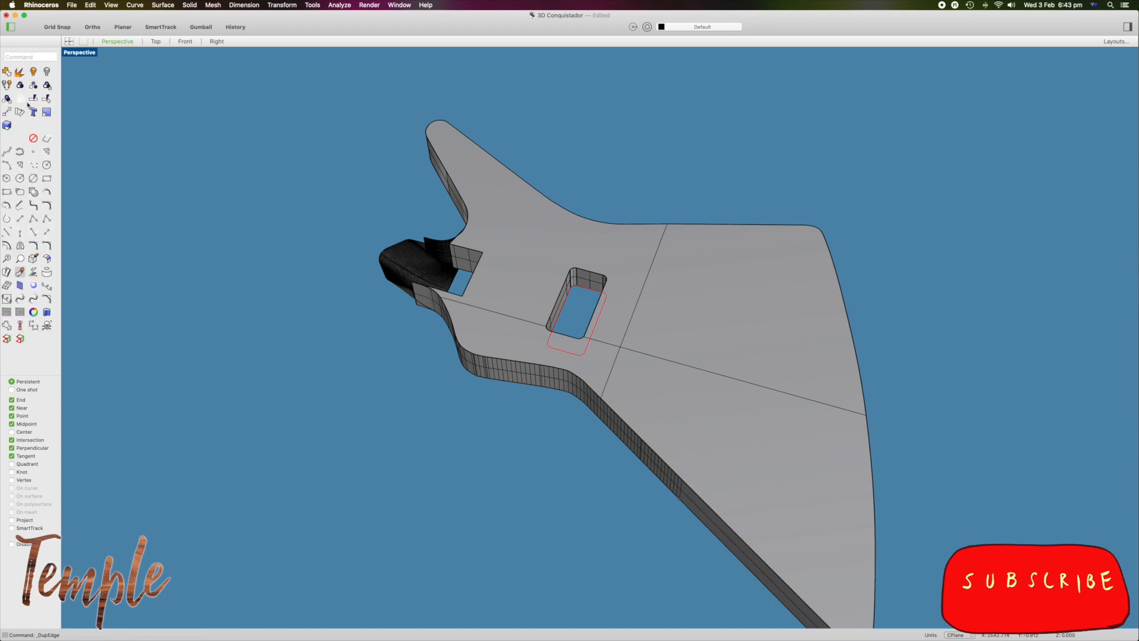
# Join the duplicated cavity edges into a single curve and open its object properties.
pyautogui.click(6, 72)
pyautogui.rightClick(586, 292)
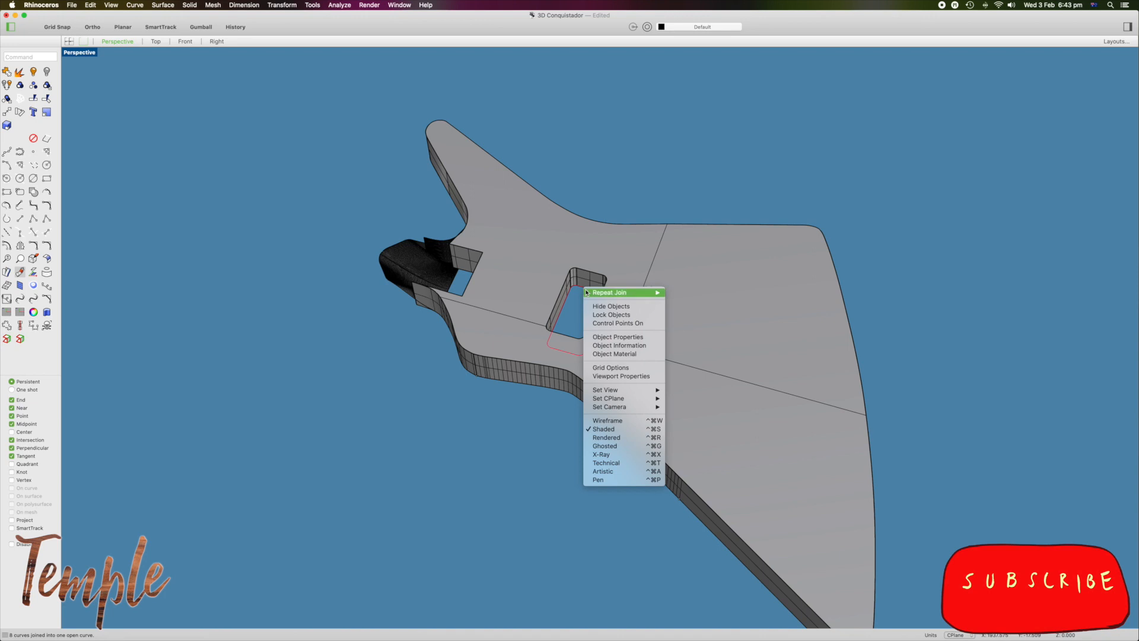
pyautogui.click(617, 337)
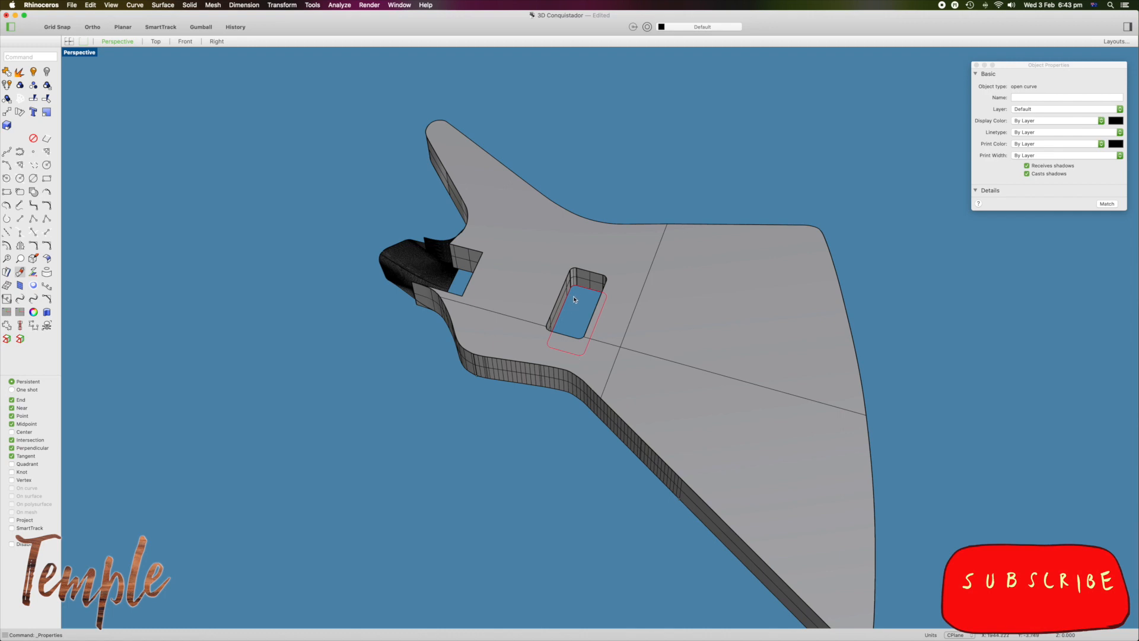
# Close the gap in the joined pickup cavity curve with Close Curve, and dismiss its object properties.
pyautogui.scroll(5, 576, 289)
pyautogui.moveTo(584, 316); pyautogui.dragTo(611, 323, button='right')
pyautogui.moveTo(639, 390); pyautogui.dragTo(717, 255, button='right')
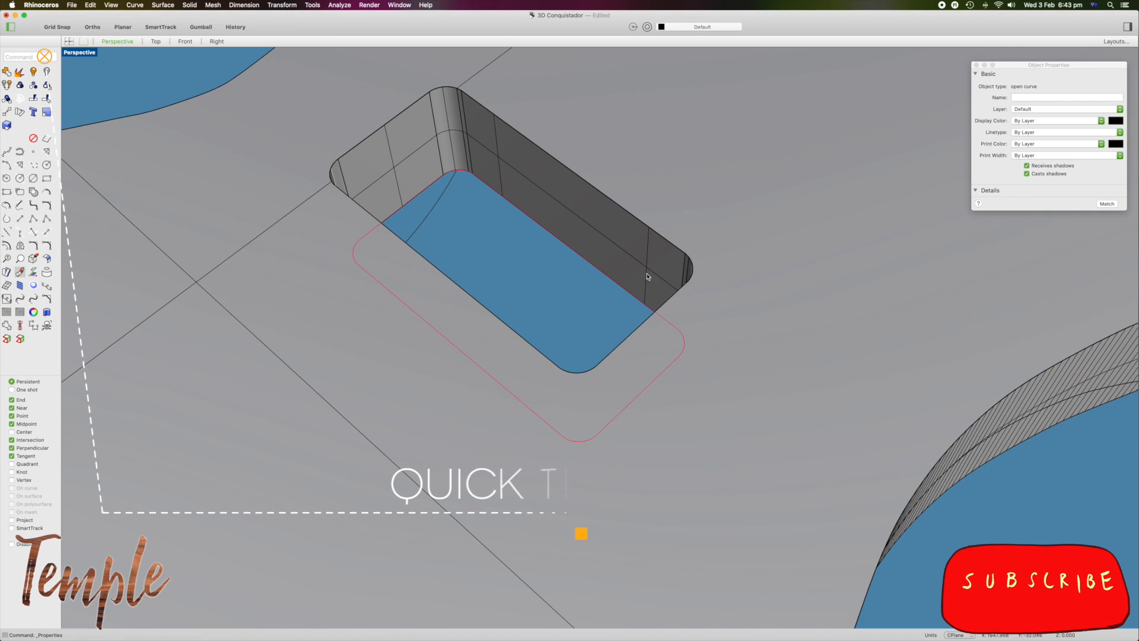
pyautogui.click(135, 5)
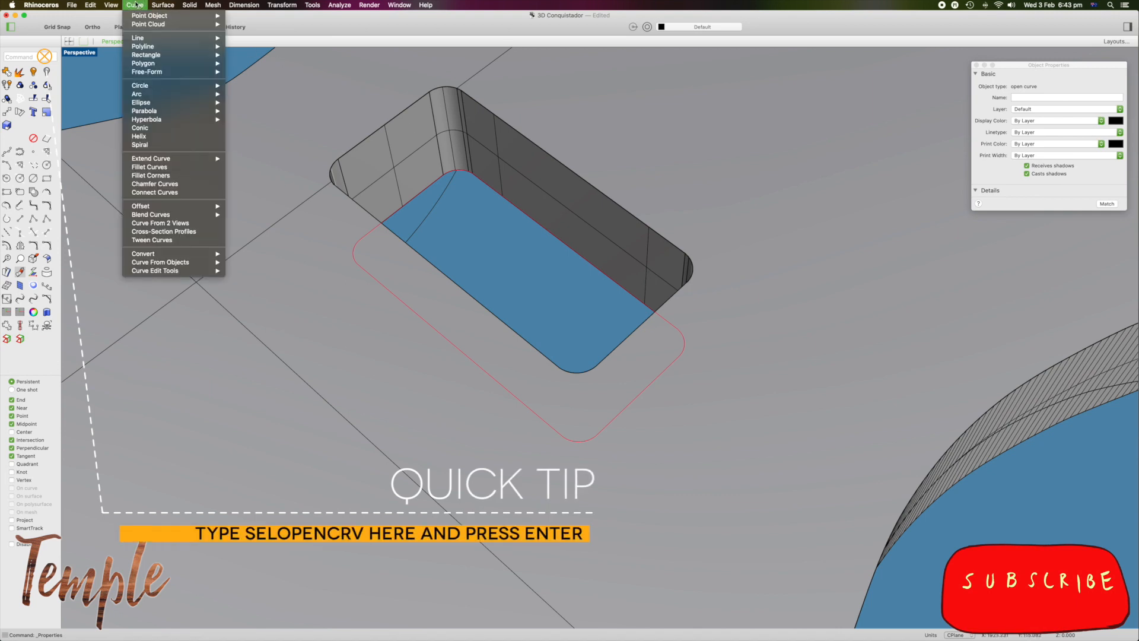
pyautogui.moveTo(151, 271)
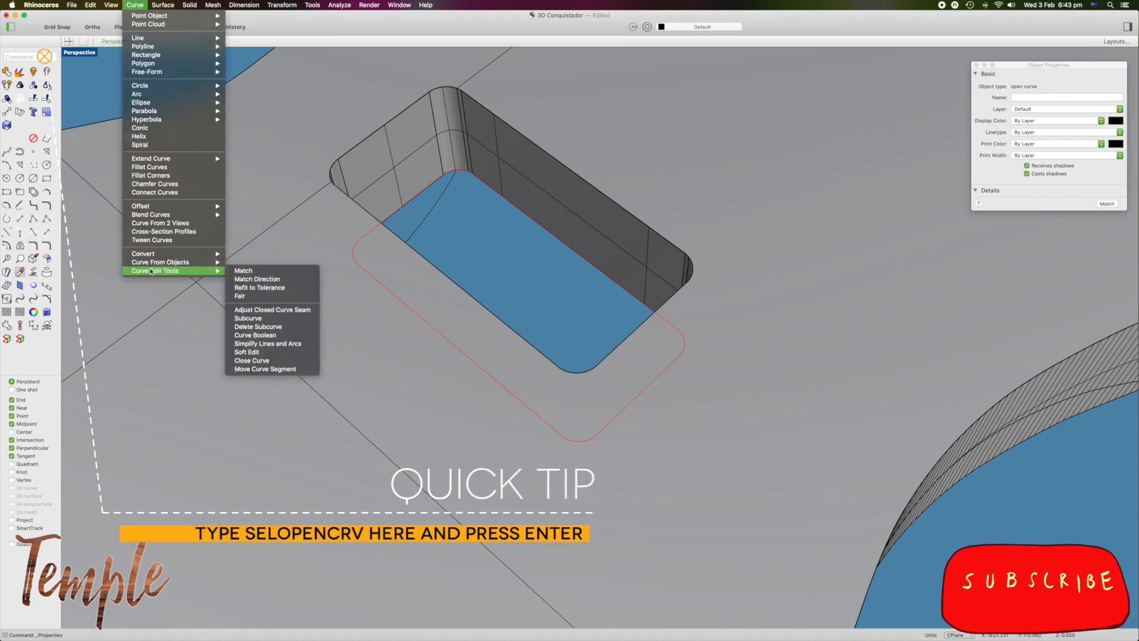
pyautogui.click(254, 360)
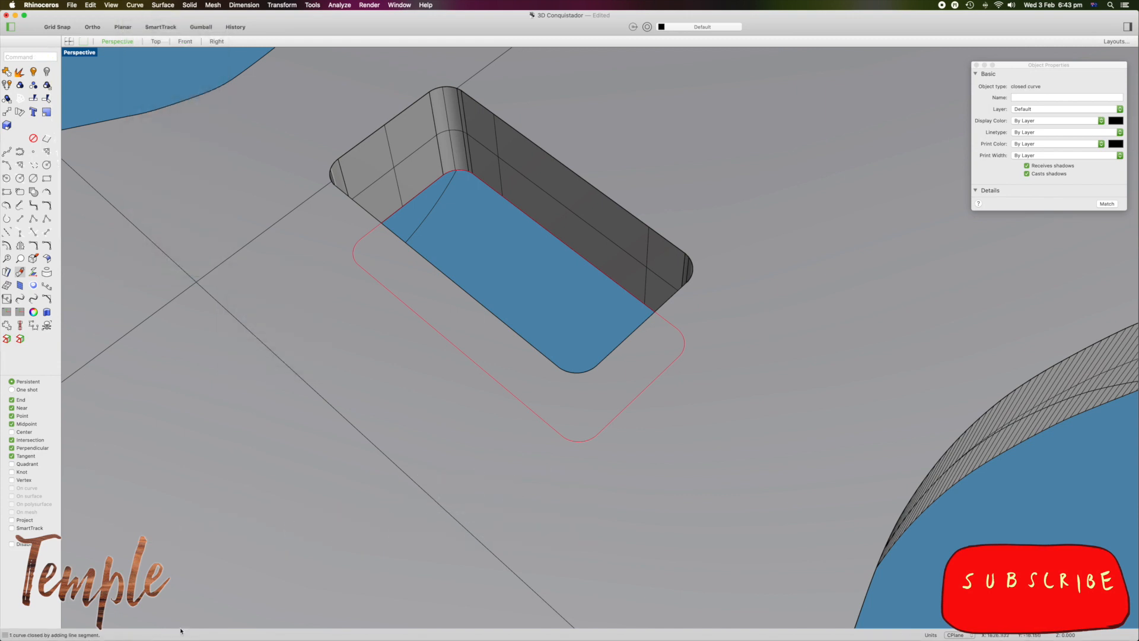
pyautogui.click(975, 64)
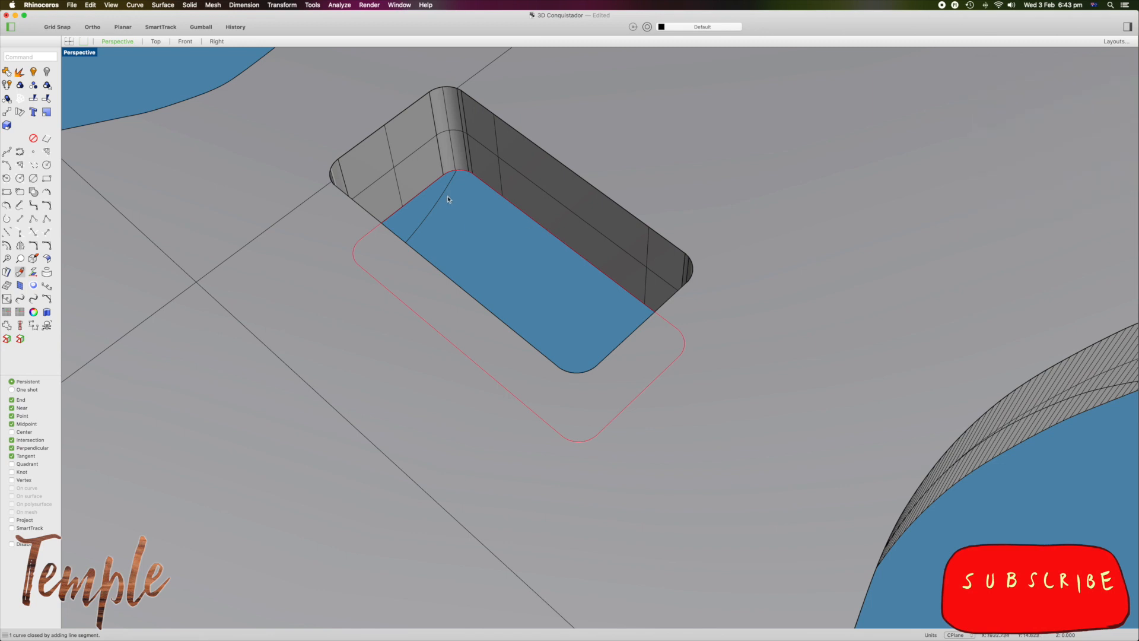
# Create a planar surface from the closed cavity curve and join it to the pickup cavity walls.
pyautogui.click(167, 5)
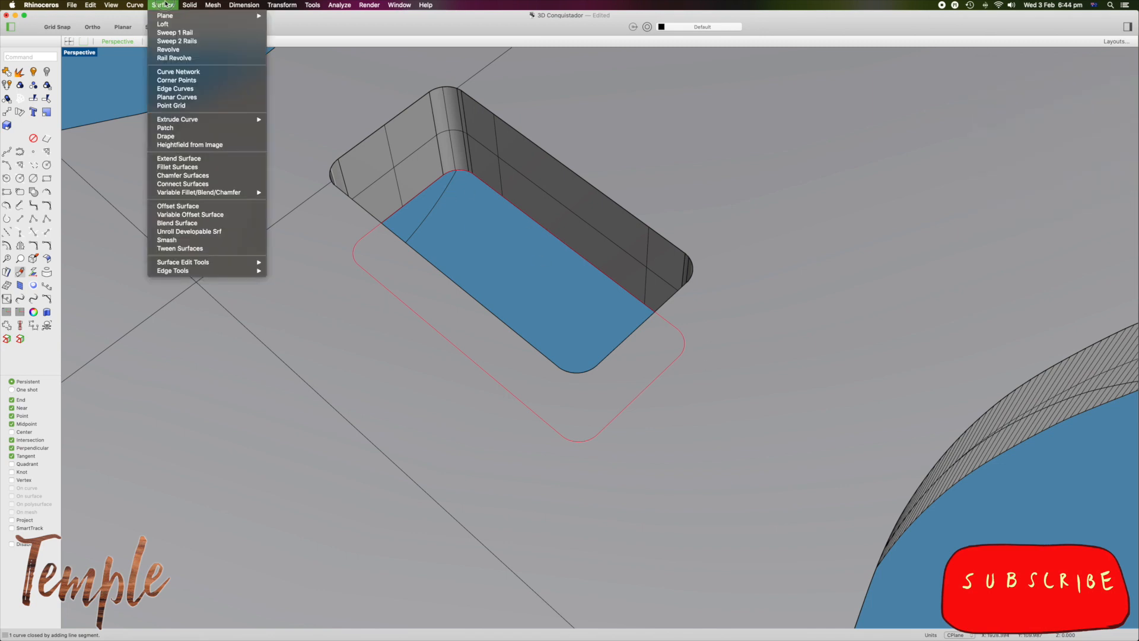
pyautogui.click(191, 97)
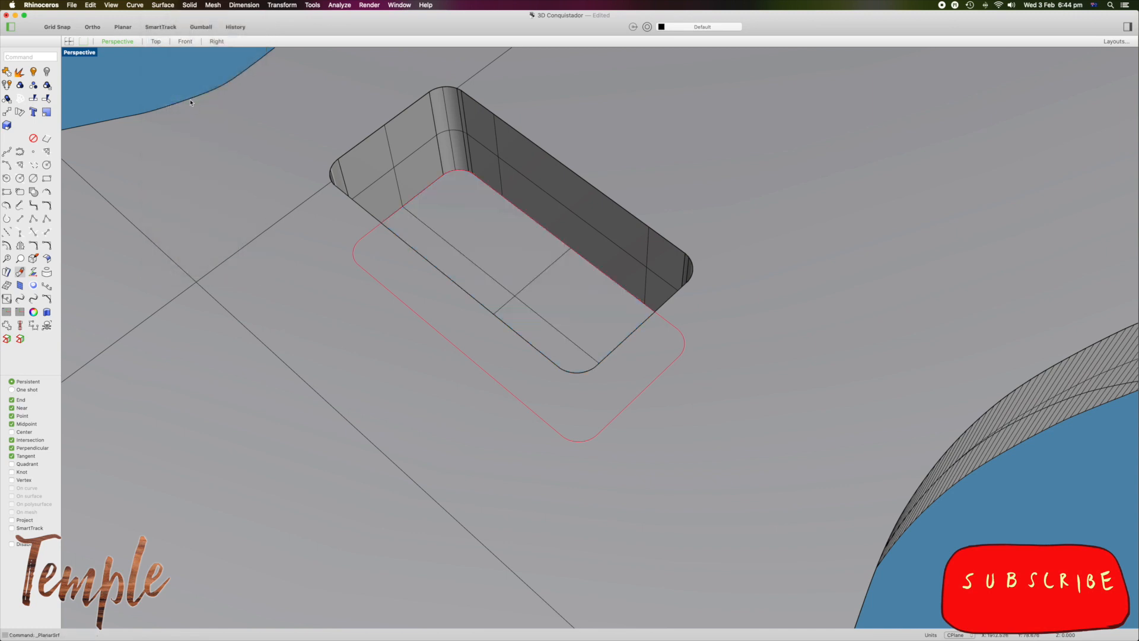
pyautogui.click(429, 229)
pyautogui.keyDown('shift'); pyautogui.click(415, 169); pyautogui.keyUp('shift')
pyautogui.click(6, 71)
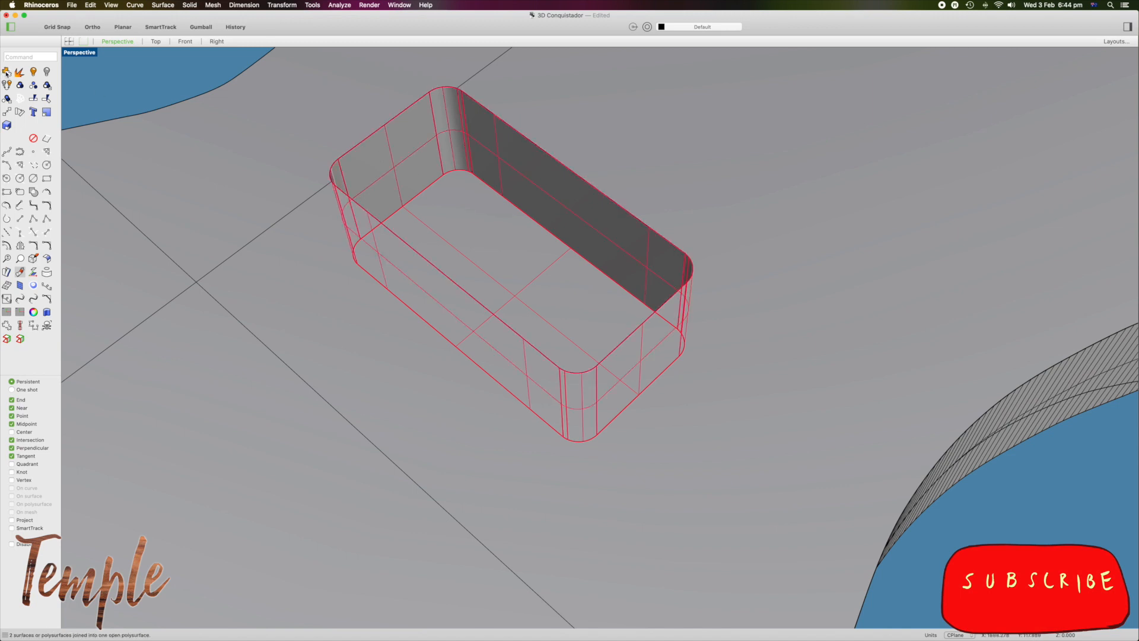
# Add the body face to the cavity selection and set the document's relative tolerance to 0.001 percent and angle tolerance to 0.001 degrees.
pyautogui.scroll(-10, 595, 226)
pyautogui.scroll(5, 594, 229)
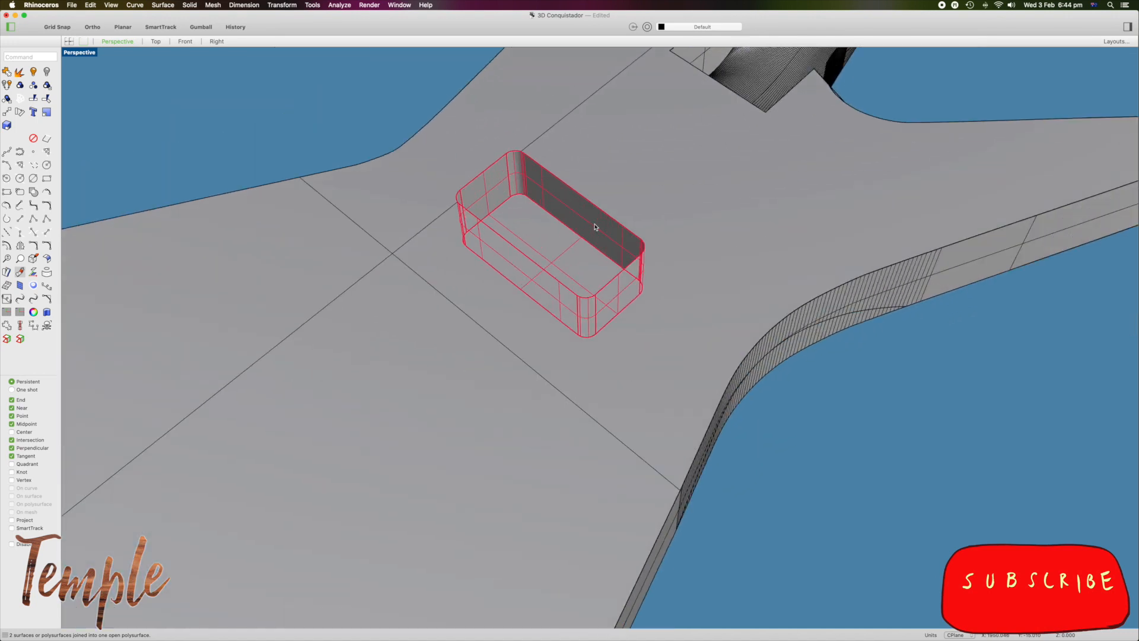
pyautogui.scroll(-5, 605, 238)
pyautogui.moveTo(617, 252)
pyautogui.mouseDown(button='right')
pyautogui.moveTo(584, 268)
pyautogui.moveTo(612, 246)
pyautogui.mouseUp(button='right')
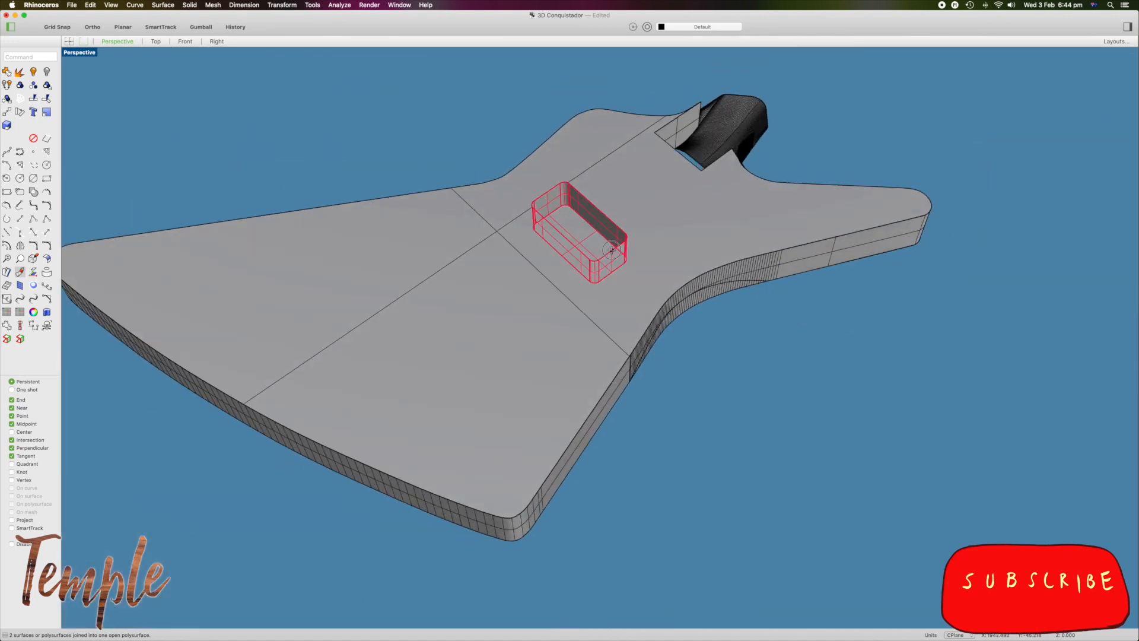
pyautogui.keyDown('shift'); pyautogui.click(470, 229); pyautogui.keyUp('shift')
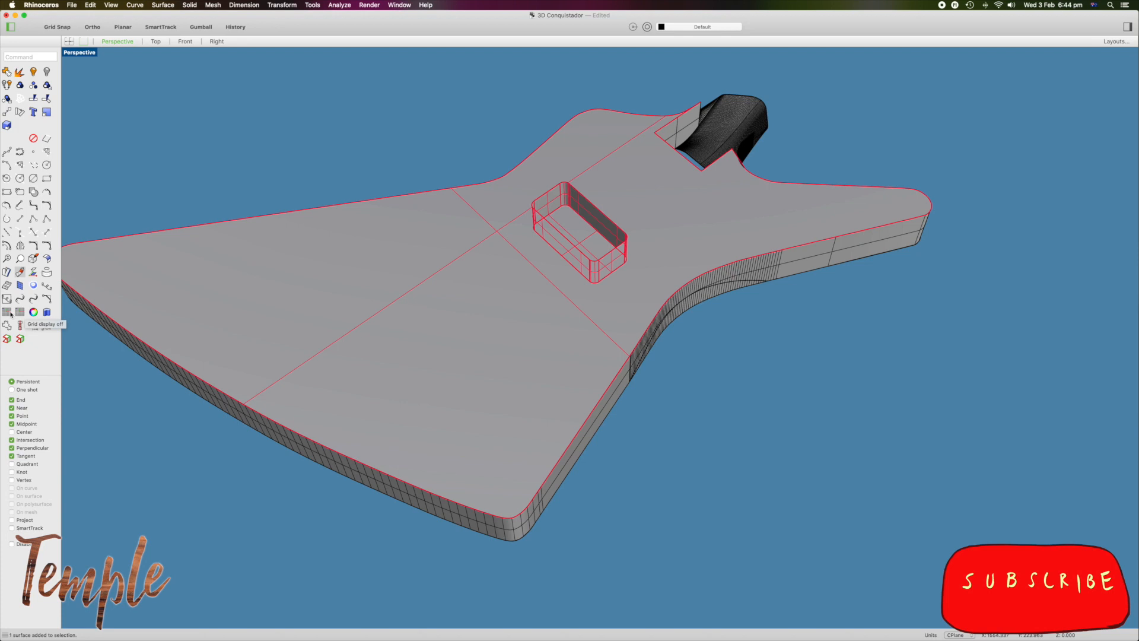
pyautogui.click(7, 312)
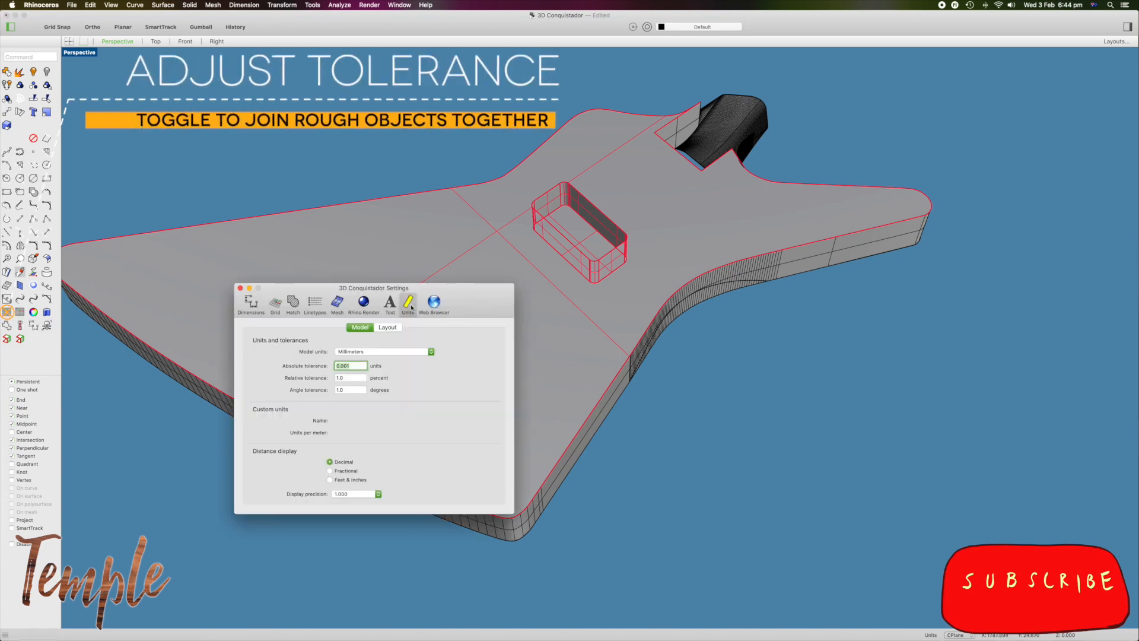
pyautogui.click(273, 303)
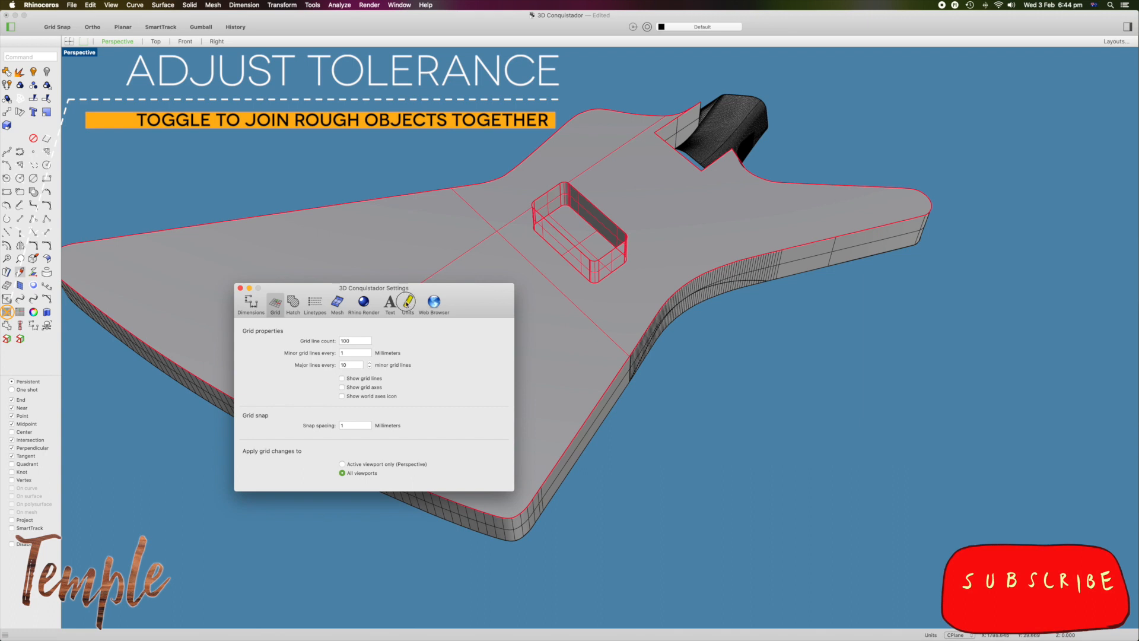
pyautogui.click(407, 303)
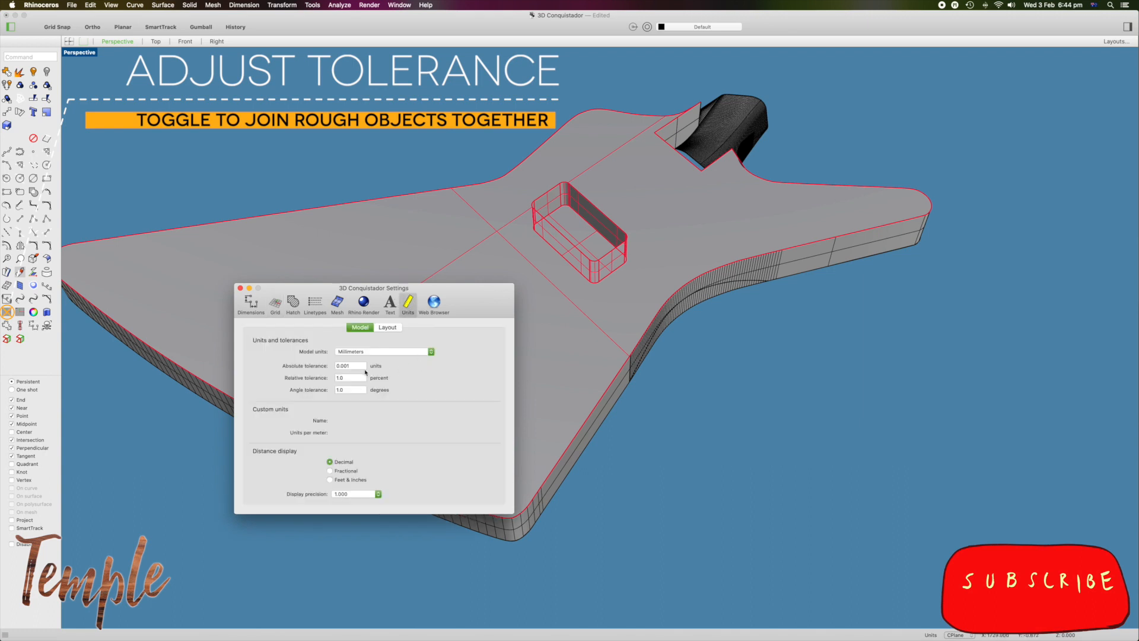
pyautogui.press('Tab')
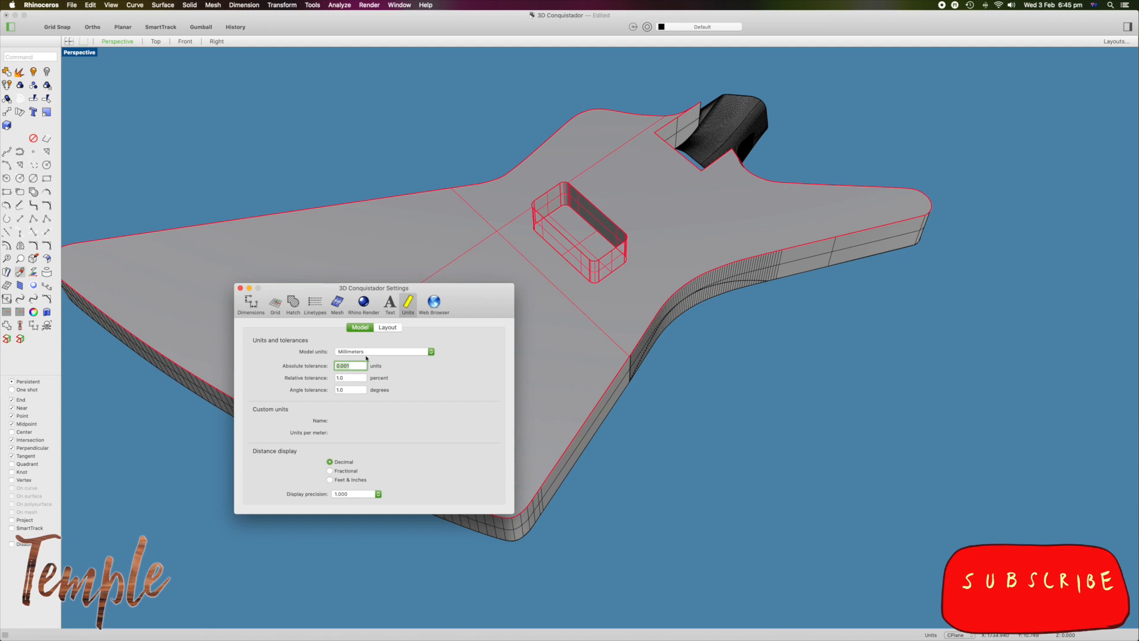
pyautogui.click(358, 377)
pyautogui.write('0.001')
pyautogui.press('Tab')
pyautogui.write('0.001')
pyautogui.press('Tab')
# Try joining the pickup cavity to the body face at the current tolerances, and undo the join.
pyautogui.click(516, 154)
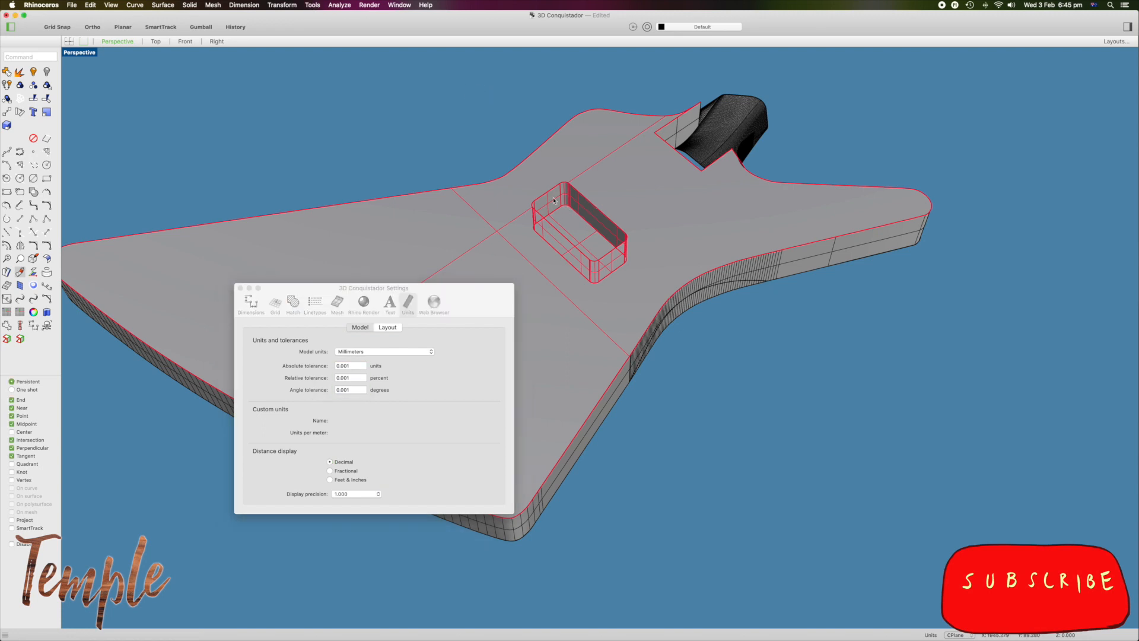
pyautogui.click(524, 140)
pyautogui.click(565, 225)
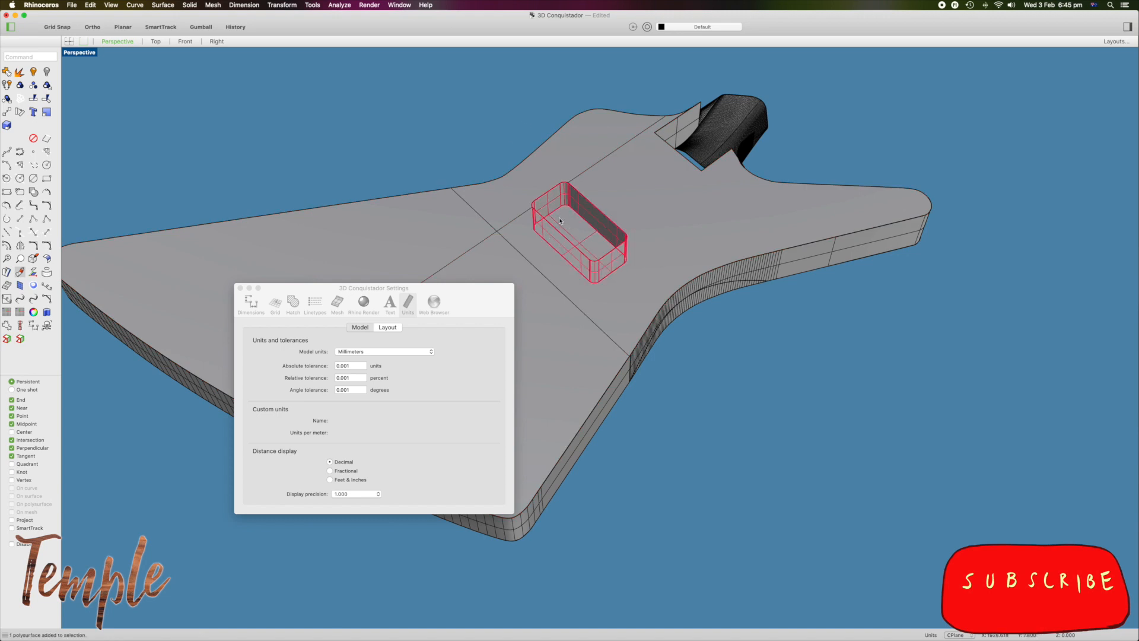
pyautogui.keyDown('shift'); pyautogui.click(514, 195); pyautogui.keyUp('shift')
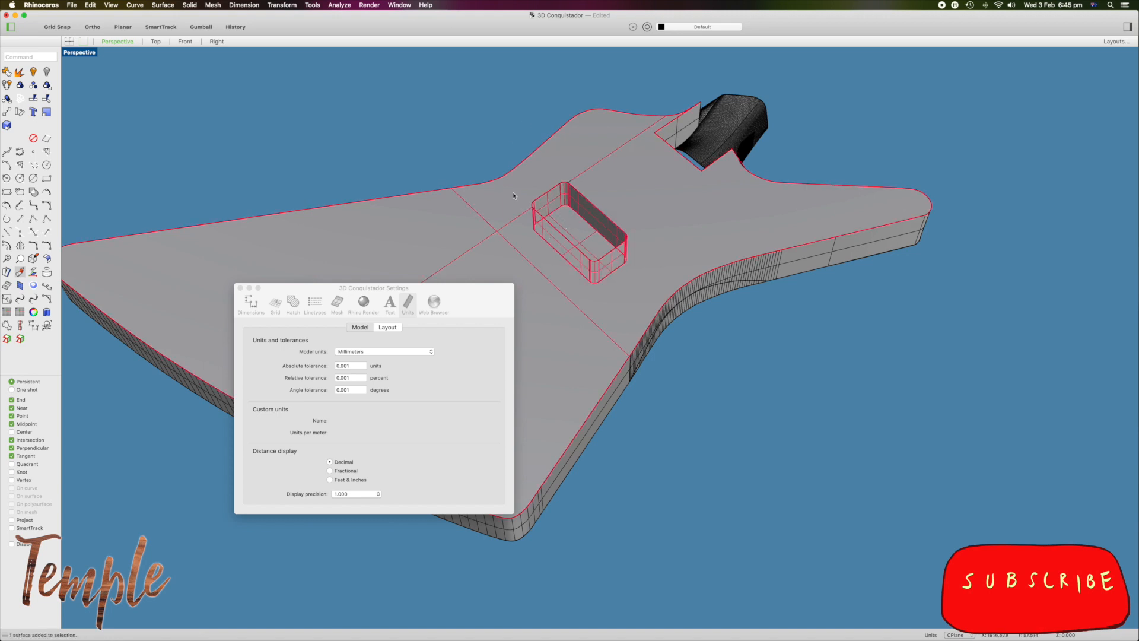
pyautogui.click(7, 72)
pyautogui.press('super+z')
# Set the absolute tolerance to 0.01 units and join the pickup cavity to the body face.
pyautogui.click(487, 299)
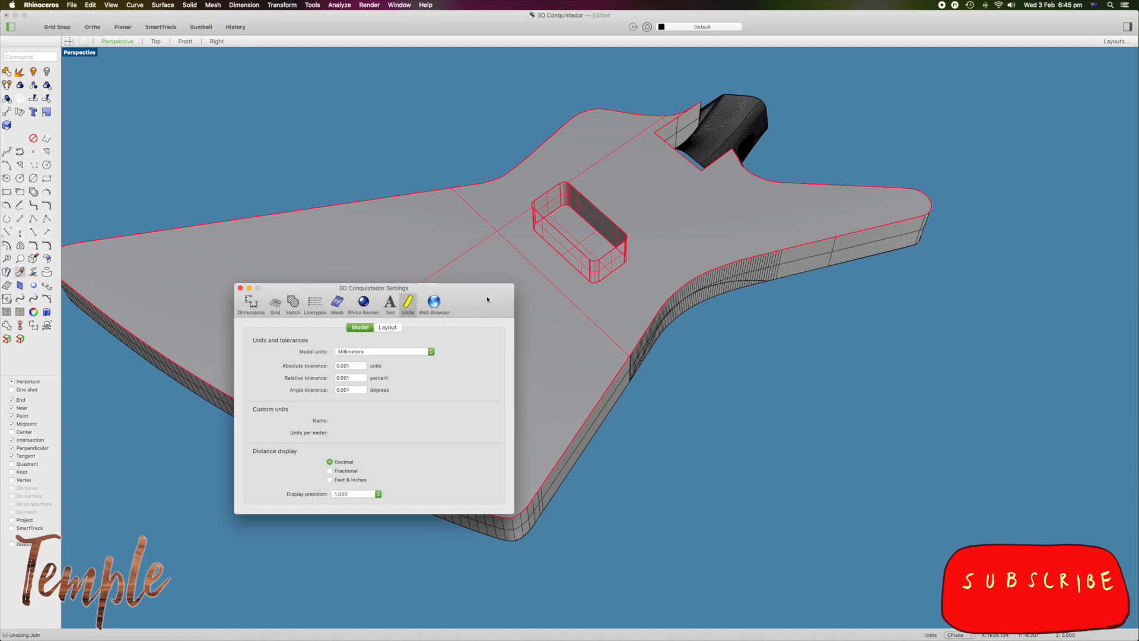
pyautogui.click(346, 366)
pyautogui.press('BackSpace')
pyautogui.press('BackSpace')
pyautogui.write('1')
pyautogui.click(7, 72)
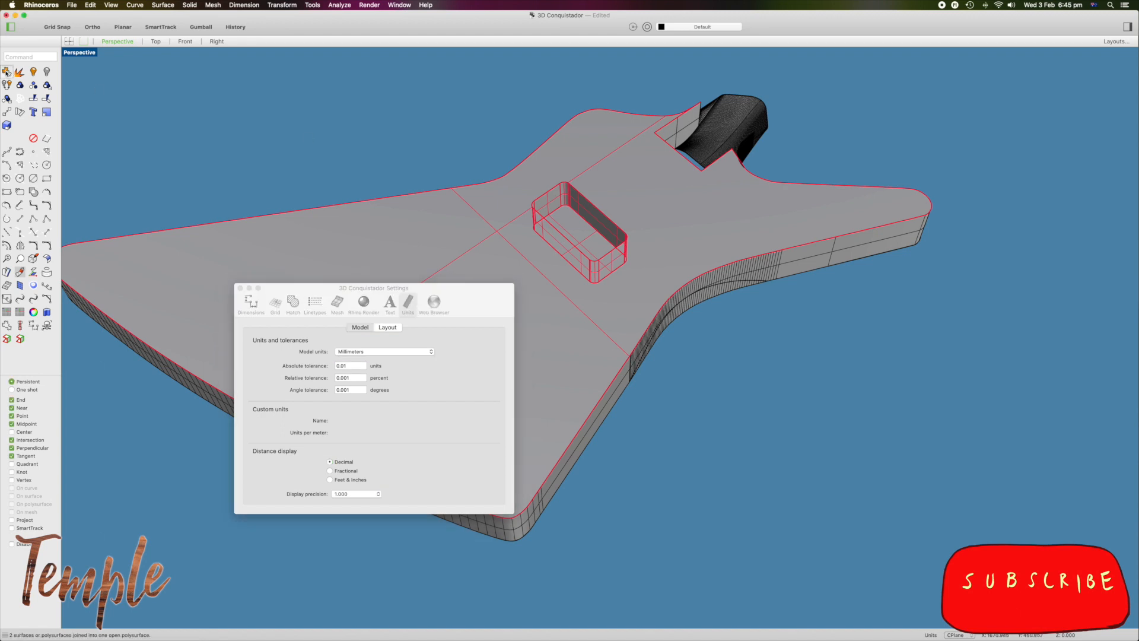
# Restore the absolute tolerance to 0.001 units and close the document settings.
pyautogui.click(343, 366)
pyautogui.write('0')
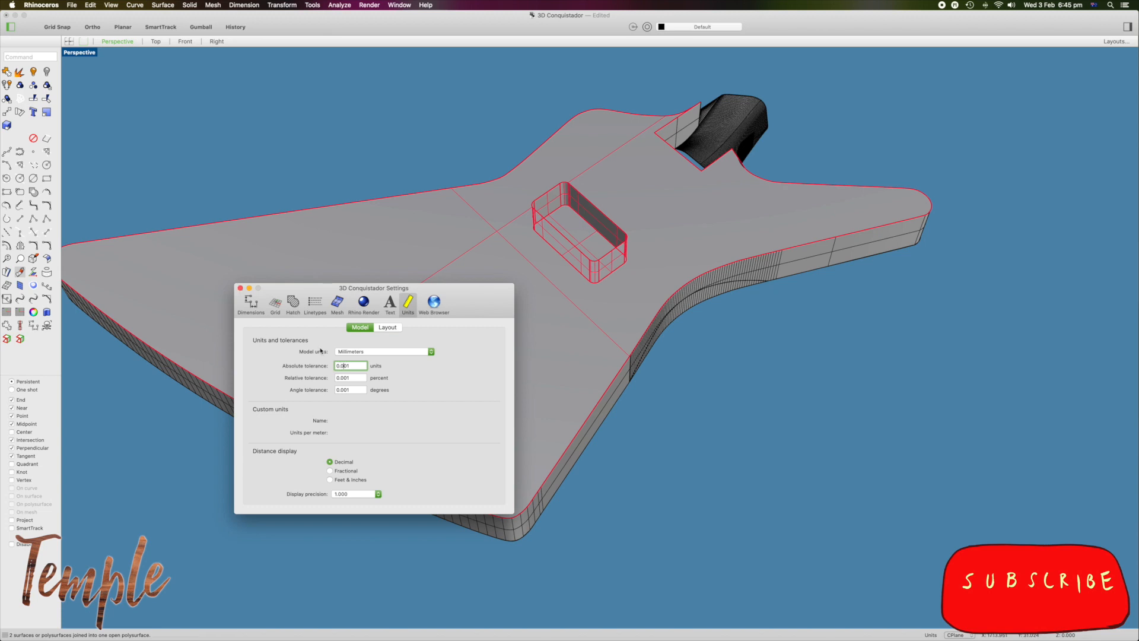
pyautogui.click(240, 288)
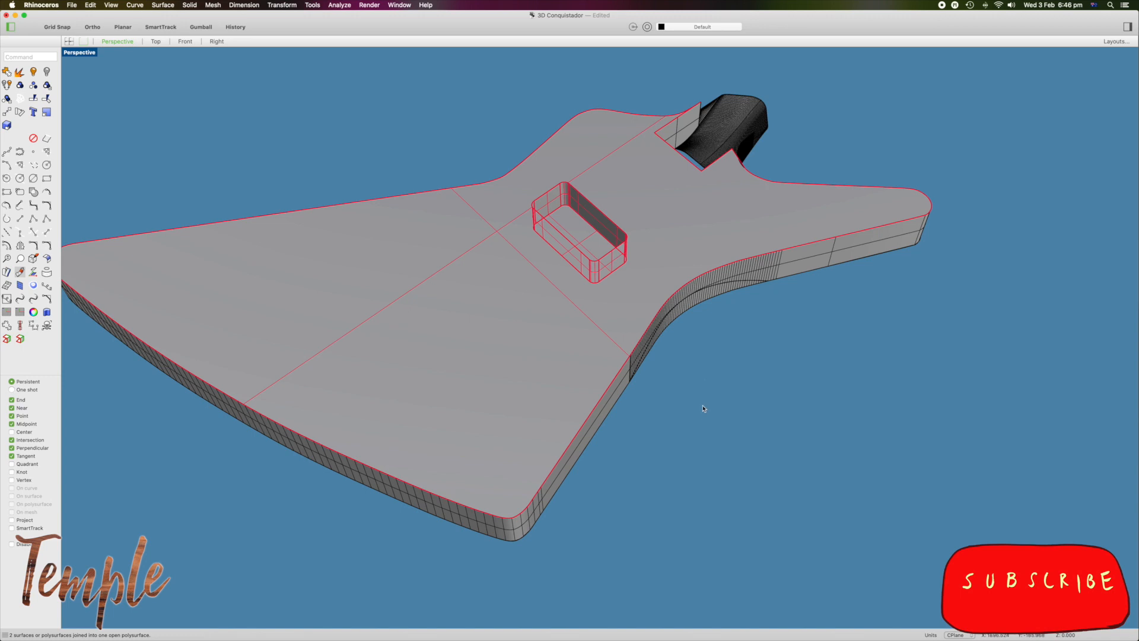
# Split the guitar body sides using the curved carve surface at the inward-curving edge as the cutter.
pyautogui.moveTo(702, 407); pyautogui.dragTo(606, 272, button='right')
pyautogui.click(783, 277)
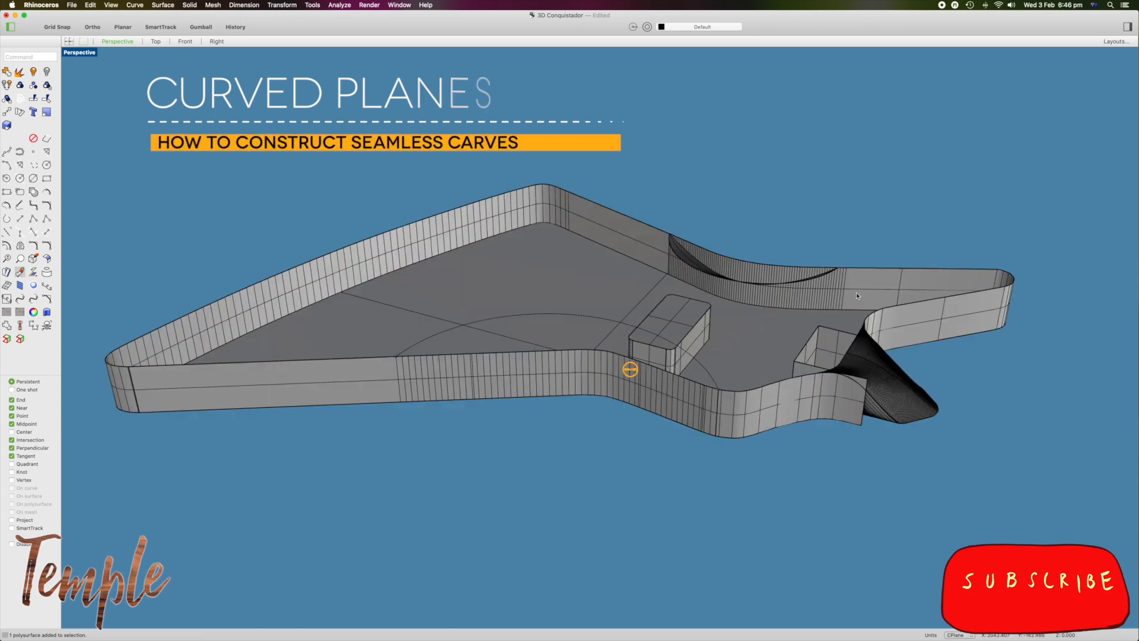
pyautogui.click(856, 295)
pyautogui.moveTo(856, 295); pyautogui.dragTo(407, 406, button='right')
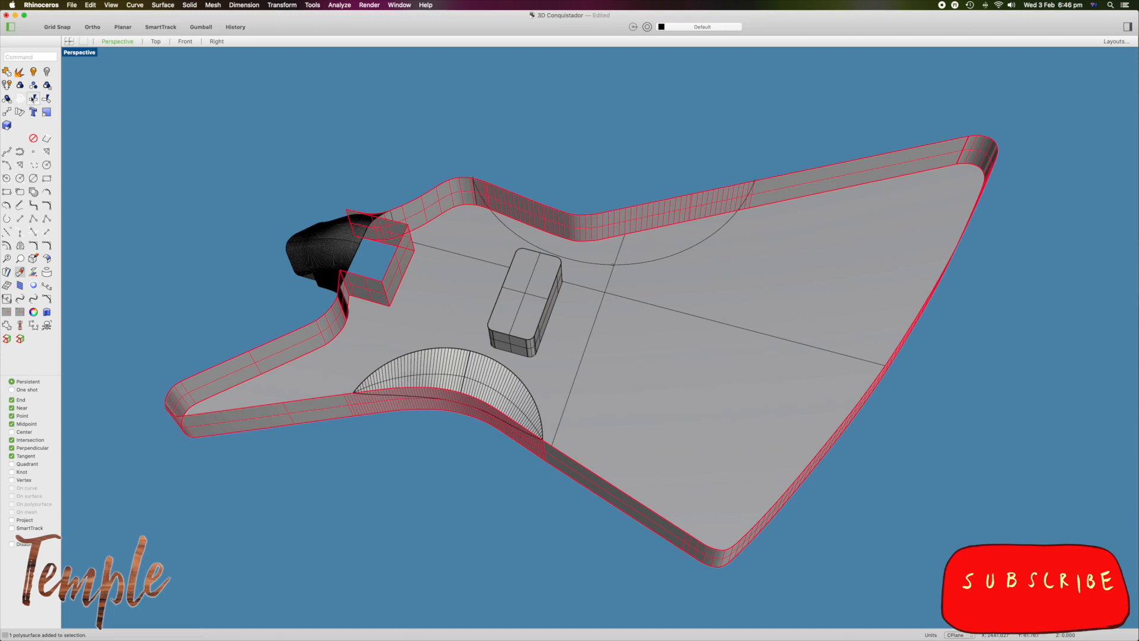
pyautogui.click(32, 98)
pyautogui.click(420, 374)
pyautogui.press('Return')
pyautogui.moveTo(411, 427)
pyautogui.mouseDown(button='right')
pyautogui.moveTo(418, 414)
pyautogui.moveTo(408, 416)
pyautogui.mouseUp(button='right')
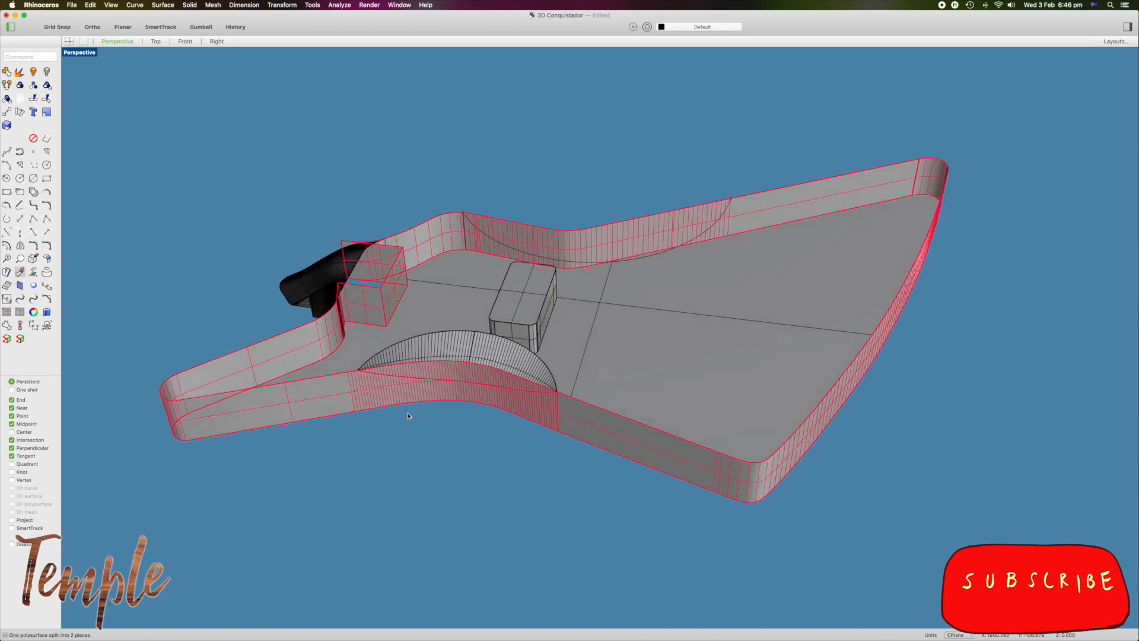
# Delete the crescent-shaped piece of the body side that covers the curved carve surface.
pyautogui.scroll(5, 377, 396)
pyautogui.scroll(-3, 471, 351)
pyautogui.click(473, 356)
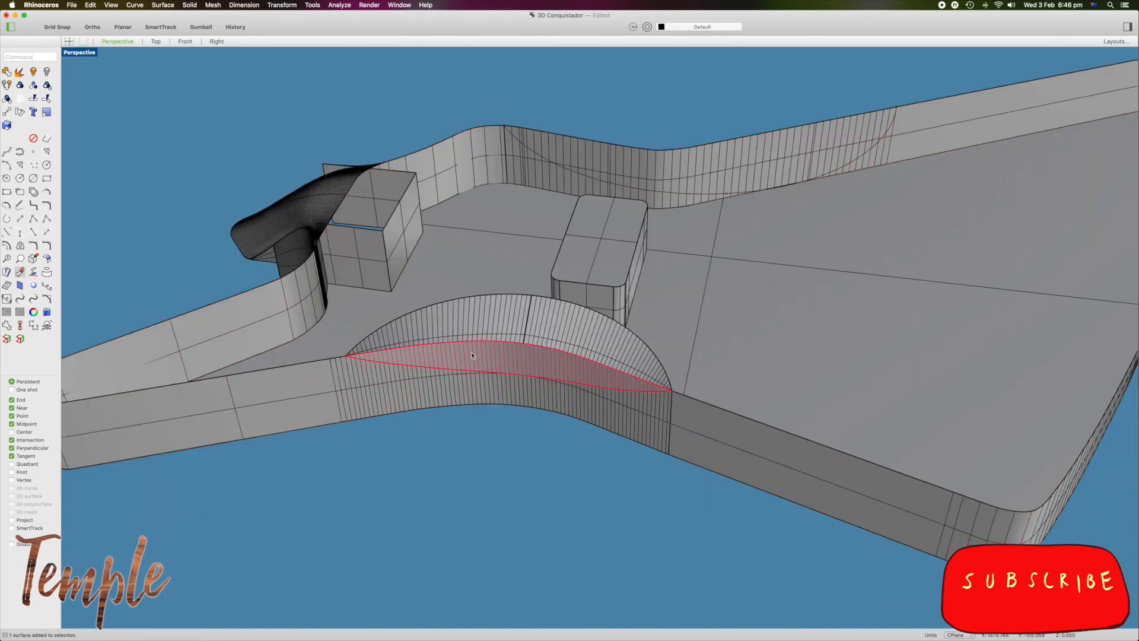
pyautogui.press('Delete')
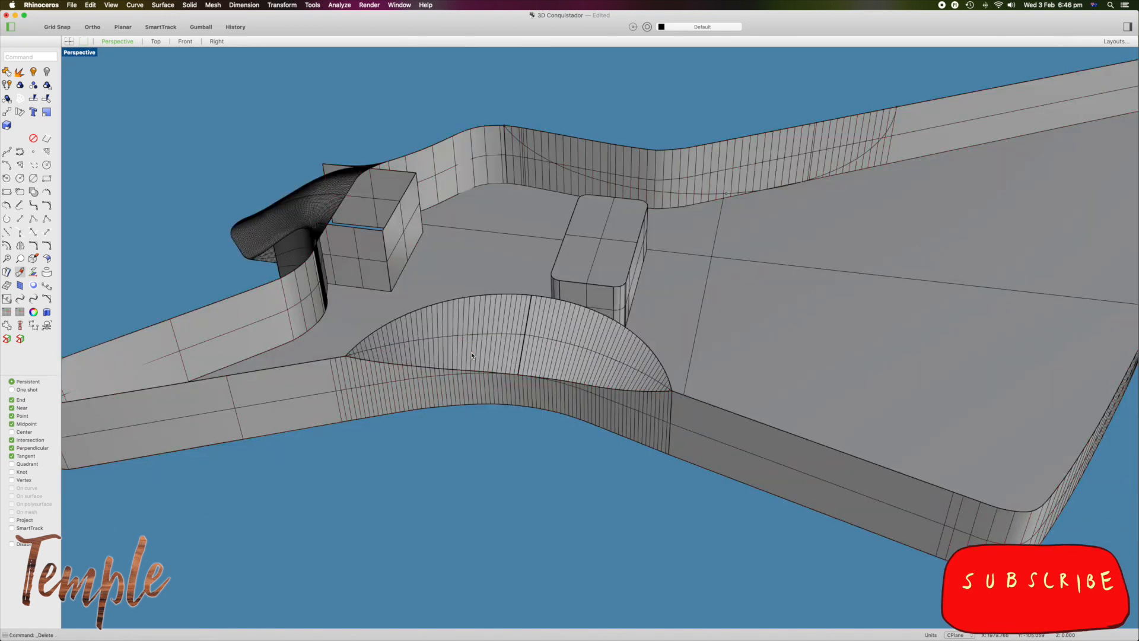
# Join the curved carve surface at the inward-curving edge to the guitar body sides.
pyautogui.click(472, 355)
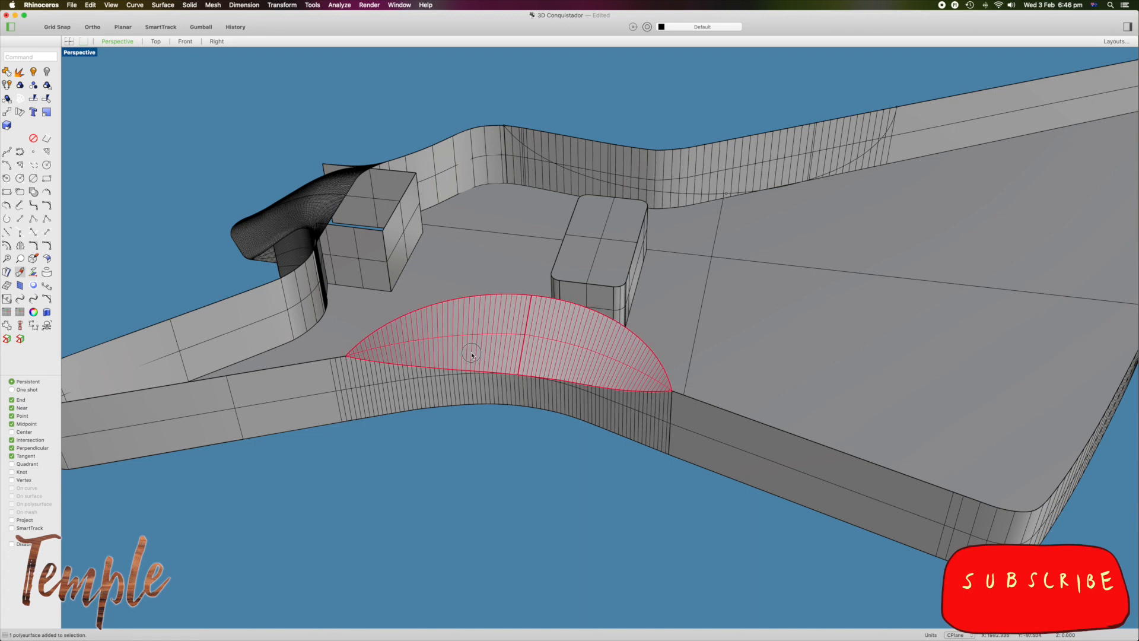
pyautogui.keyDown('shift'); pyautogui.click(414, 383); pyautogui.keyUp('shift')
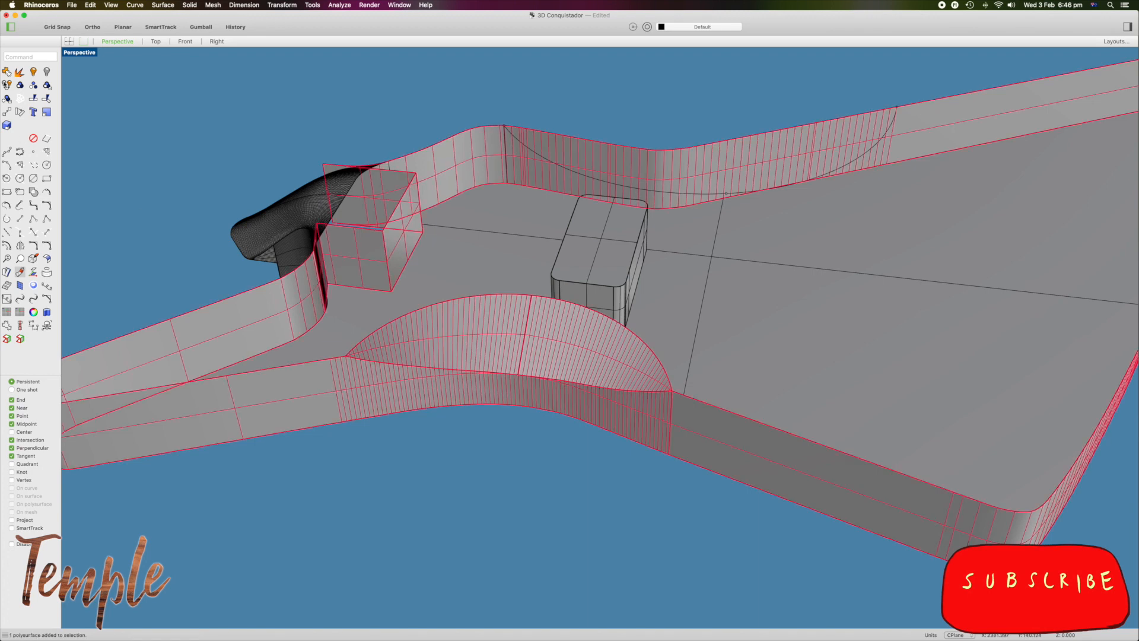
pyautogui.click(6, 72)
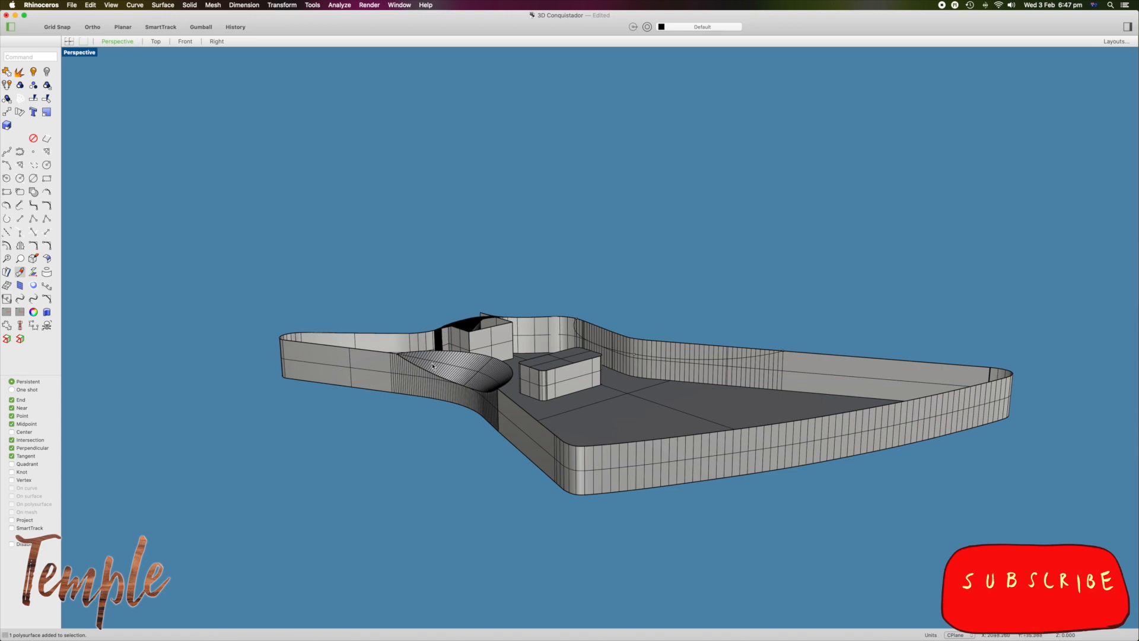
# Delete the existing arc curve that spans the body edge opposite the finished carve.
pyautogui.moveTo(728, 417); pyautogui.dragTo(567, 454, button='right')
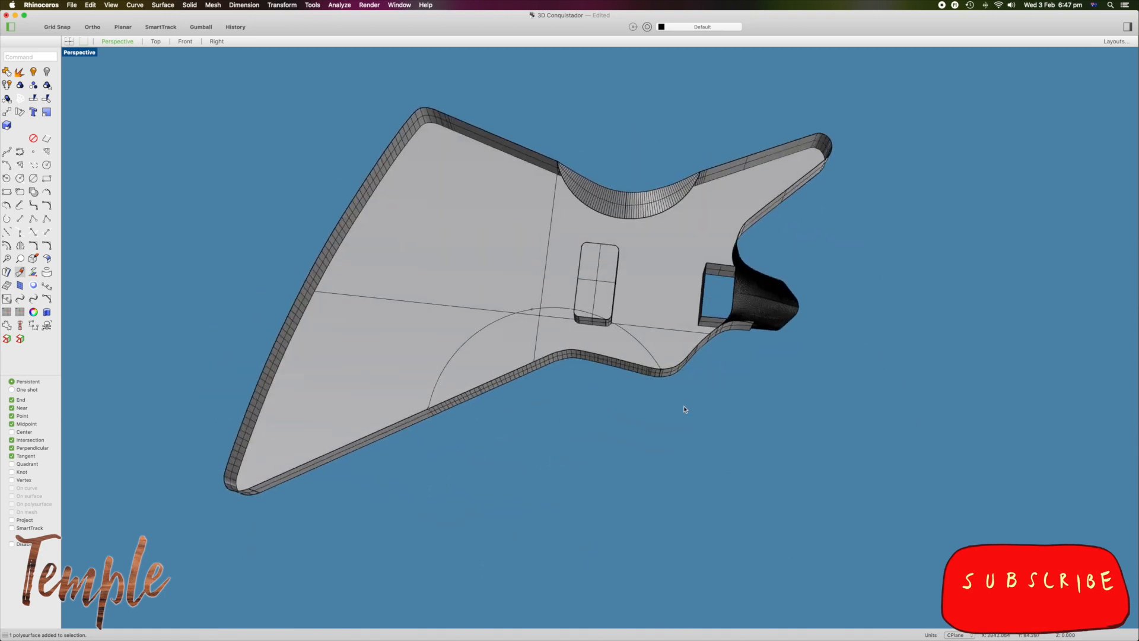
pyautogui.moveTo(460, 332)
pyautogui.mouseDown(button='right')
pyautogui.moveTo(461, 358)
pyautogui.moveTo(470, 323)
pyautogui.mouseUp(button='right')
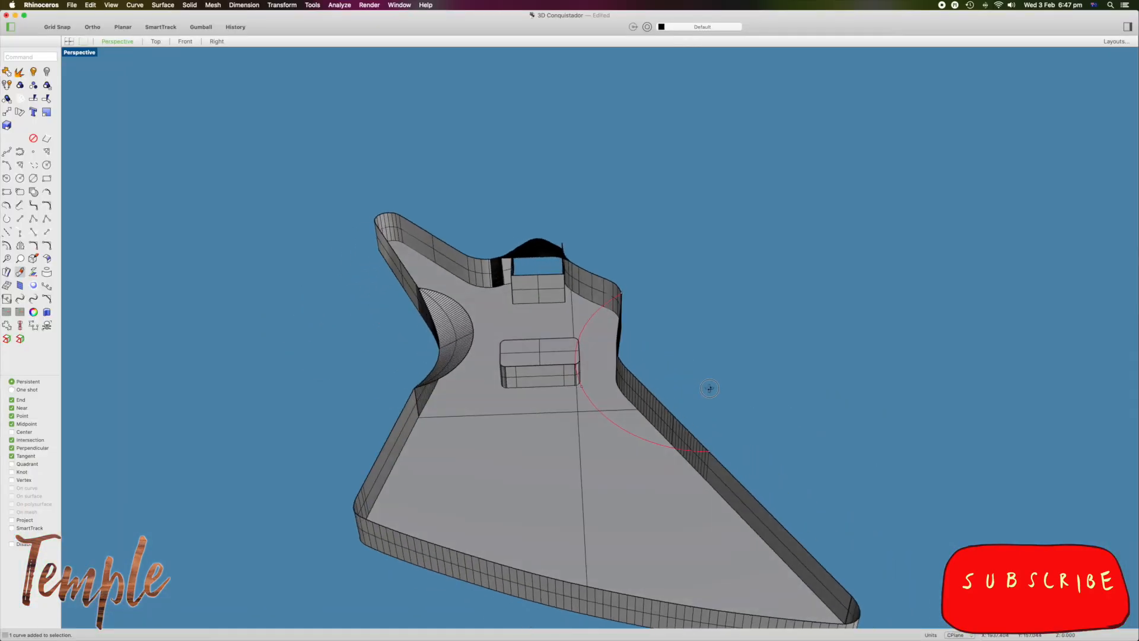
pyautogui.moveTo(710, 389); pyautogui.dragTo(791, 399, button='right')
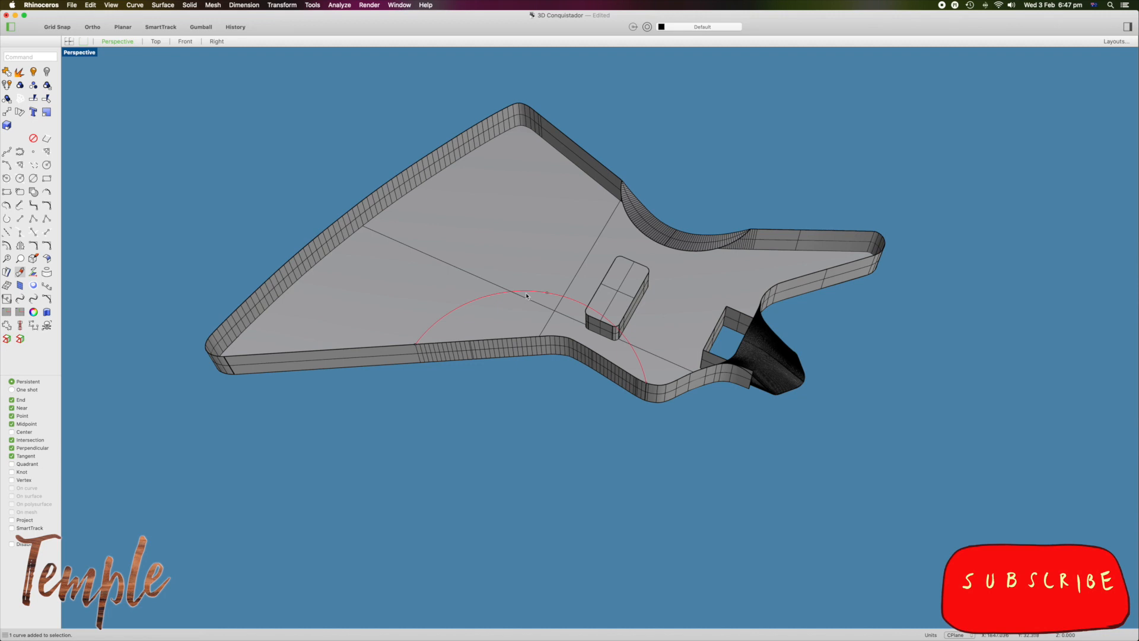
pyautogui.press('Delete')
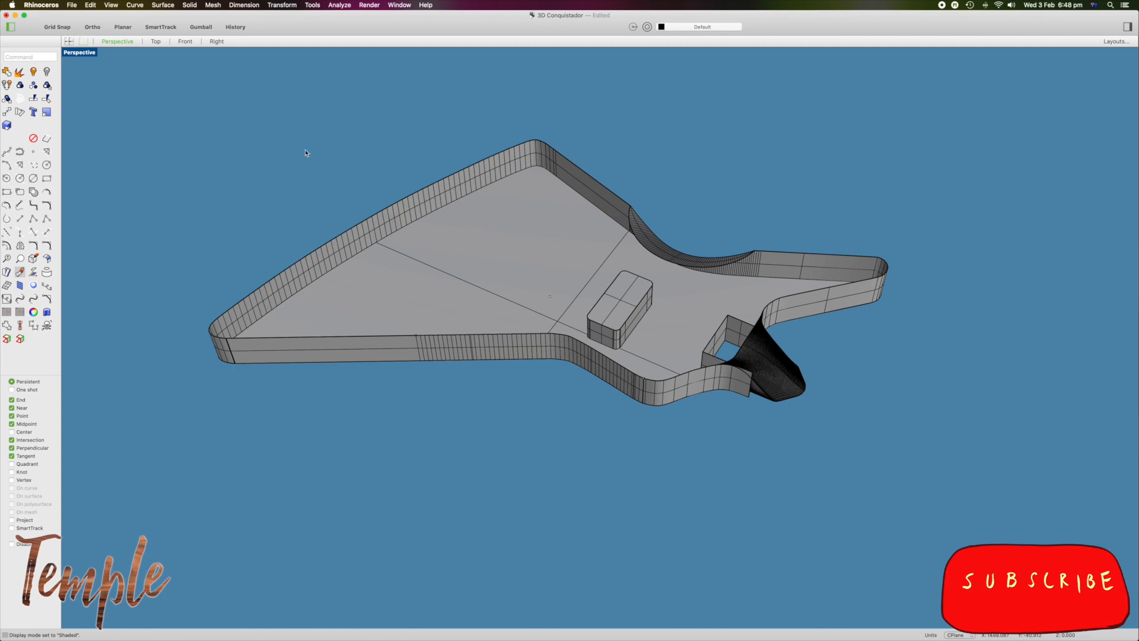
# Change the Right viewport to the Bottom view and select the two arc endpoint points on the body edge opposite the carve.
pyautogui.click(215, 42)
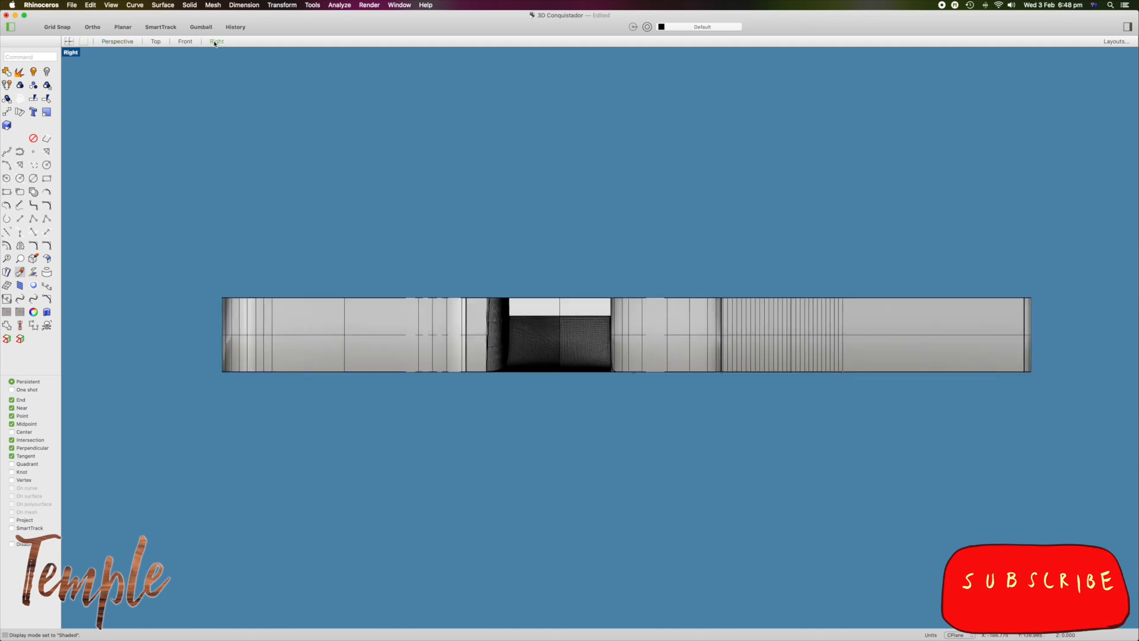
pyautogui.click(112, 4)
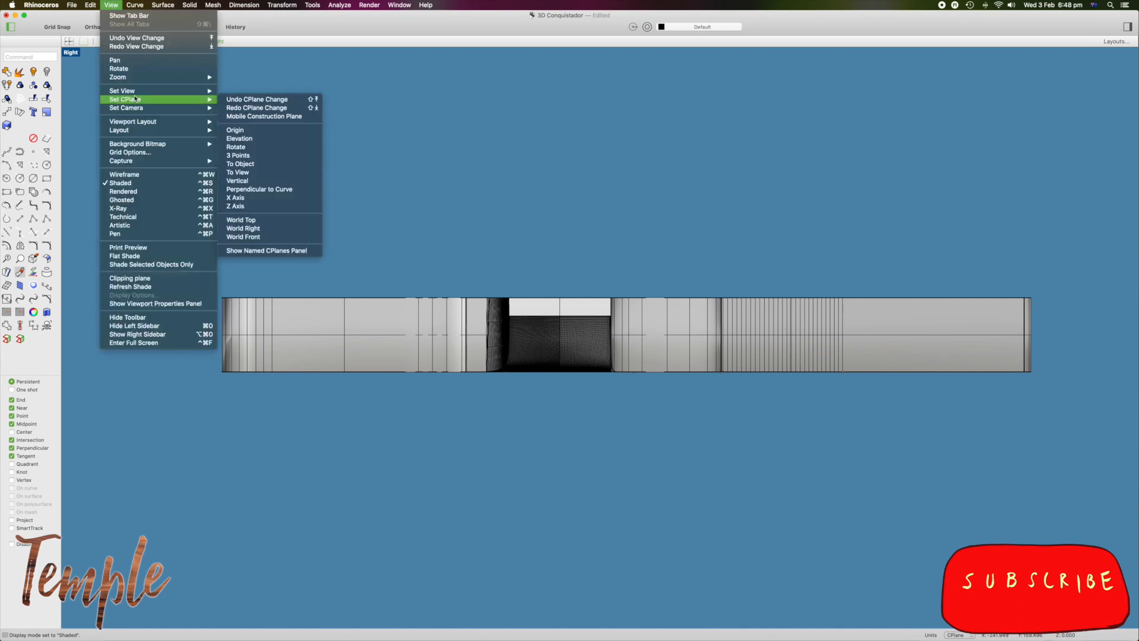
pyautogui.moveTo(190, 90)
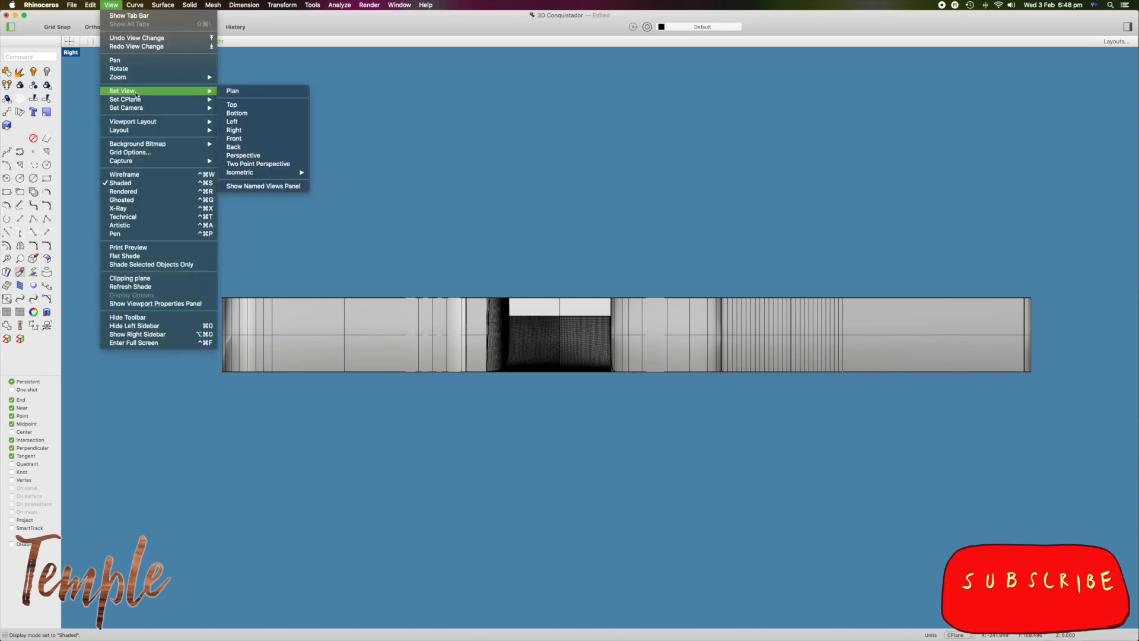
pyautogui.click(252, 113)
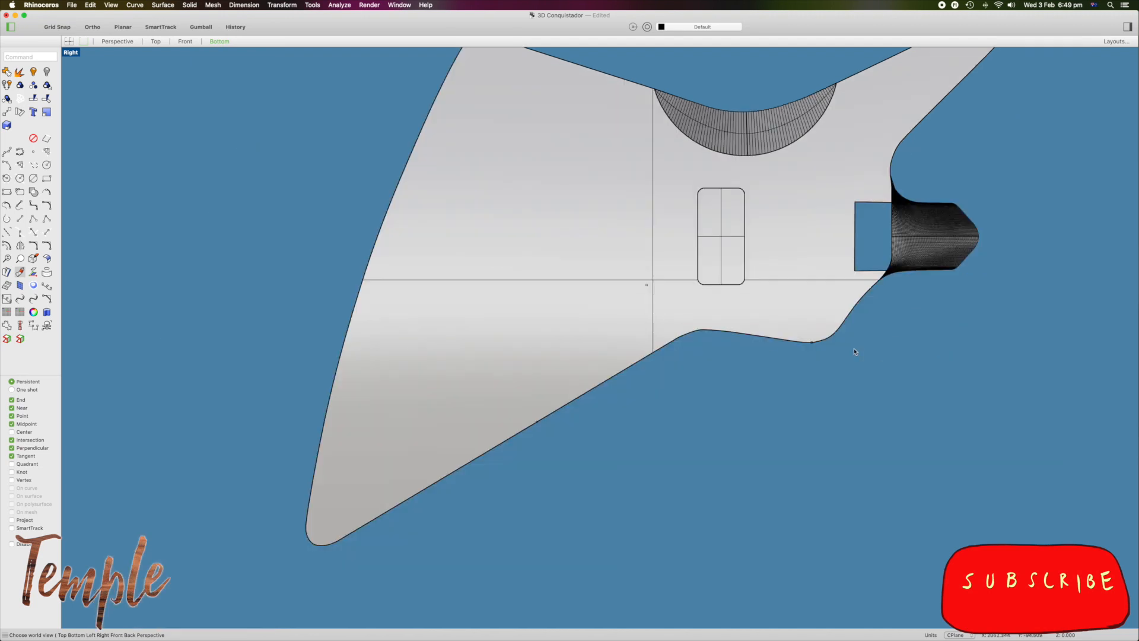
pyautogui.click(812, 343)
pyautogui.keyDown('shift'); pyautogui.click(537, 422); pyautogui.keyUp('shift')
# Draw an arc between the two edge points, passing through the point placed on the body face.
pyautogui.click(118, 42)
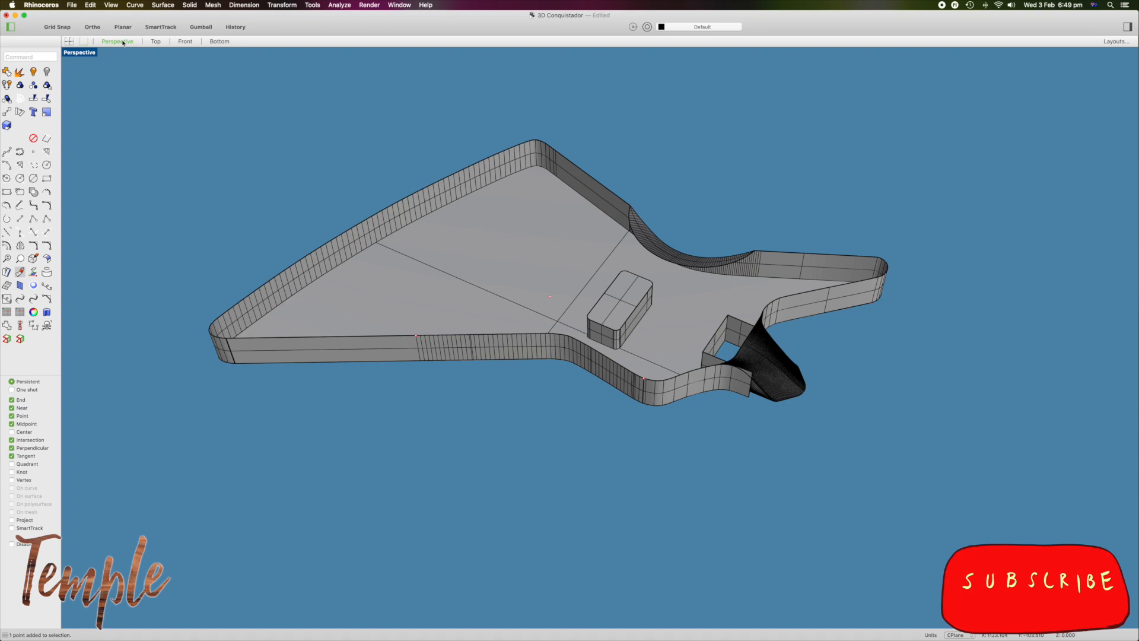
pyautogui.click(6, 166)
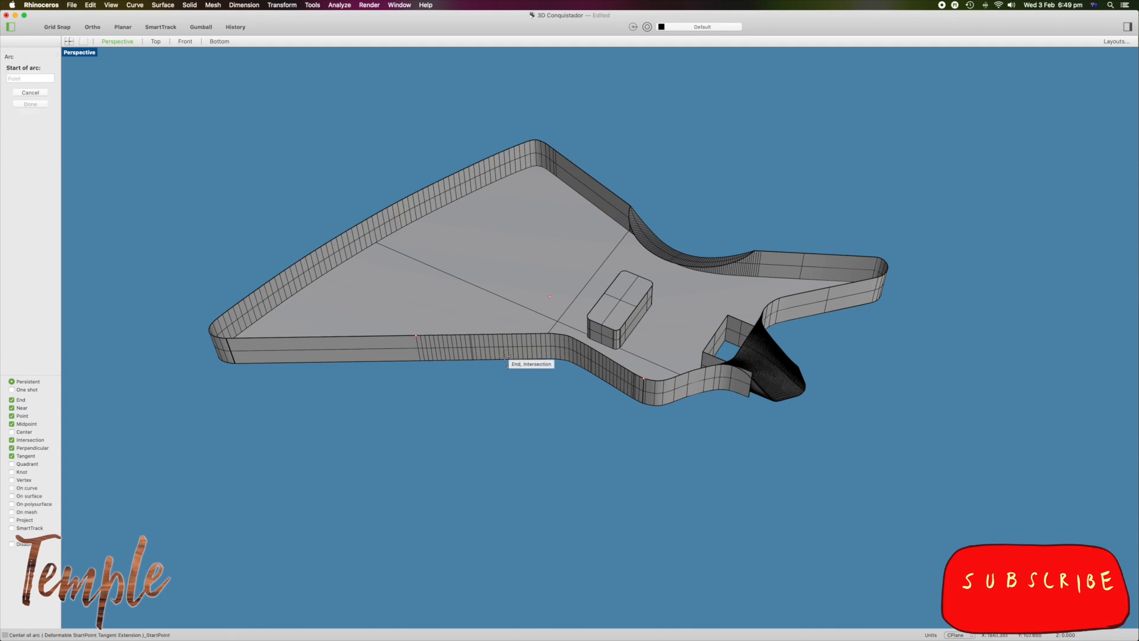
pyautogui.click(415, 332)
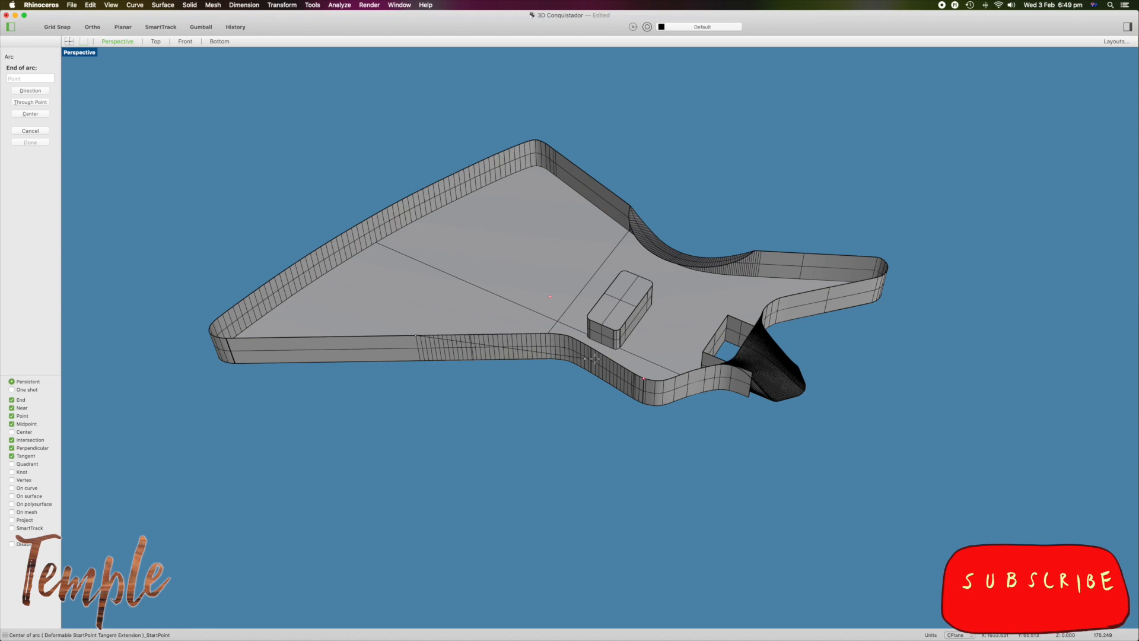
pyautogui.click(642, 376)
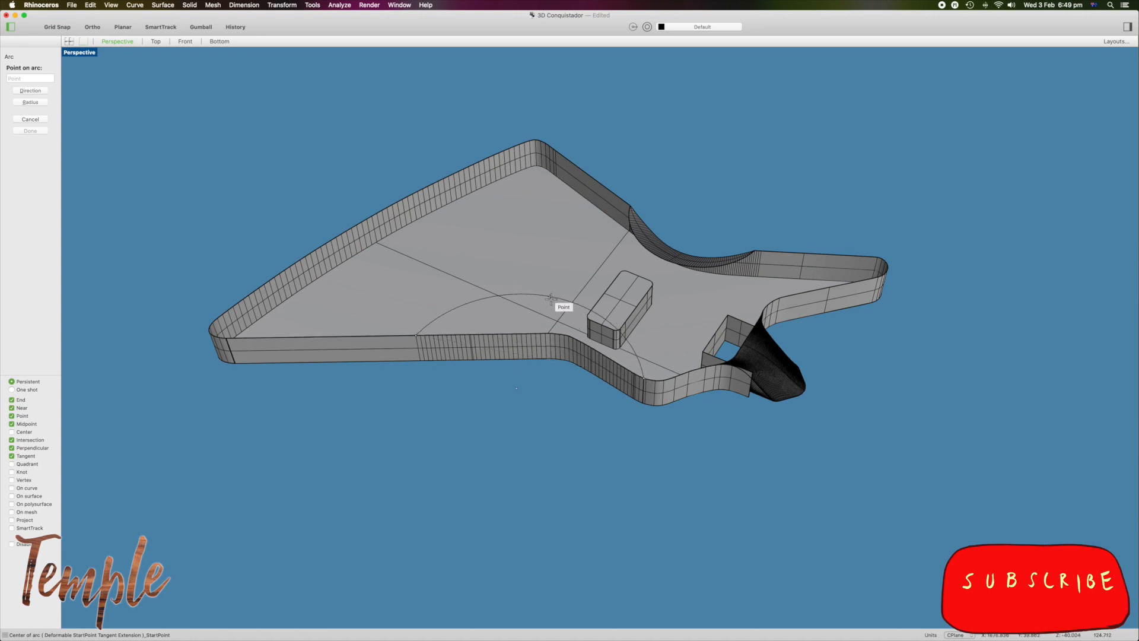
pyautogui.click(551, 296)
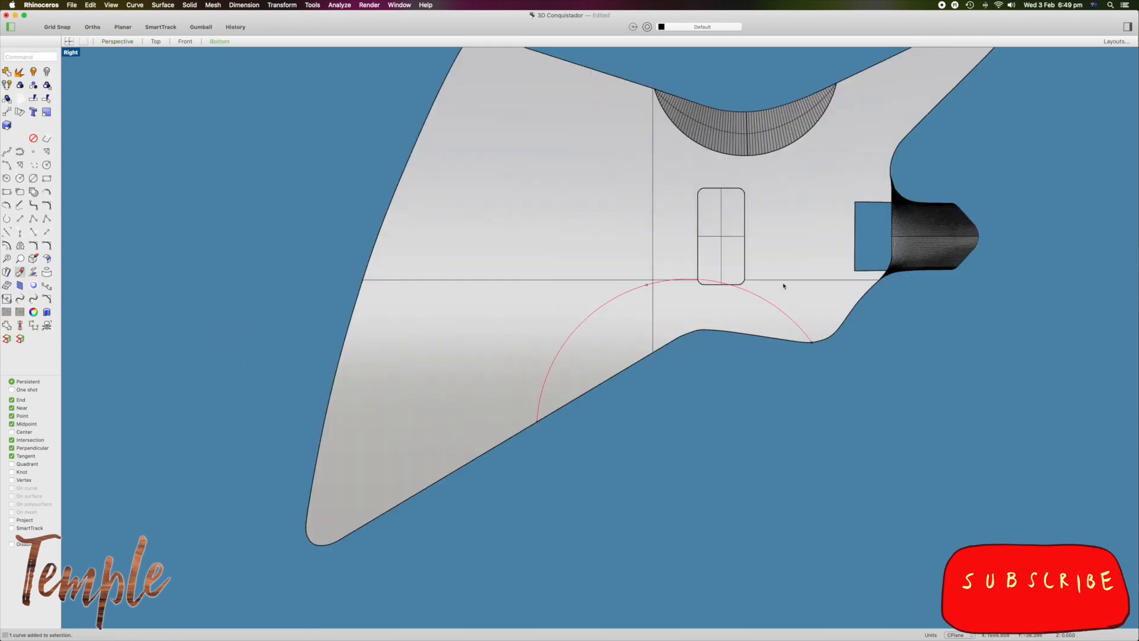
# Draw a vertical line from the arc's endpoint on the long straight edge, extending past the full thickness of the body.
pyautogui.click(116, 42)
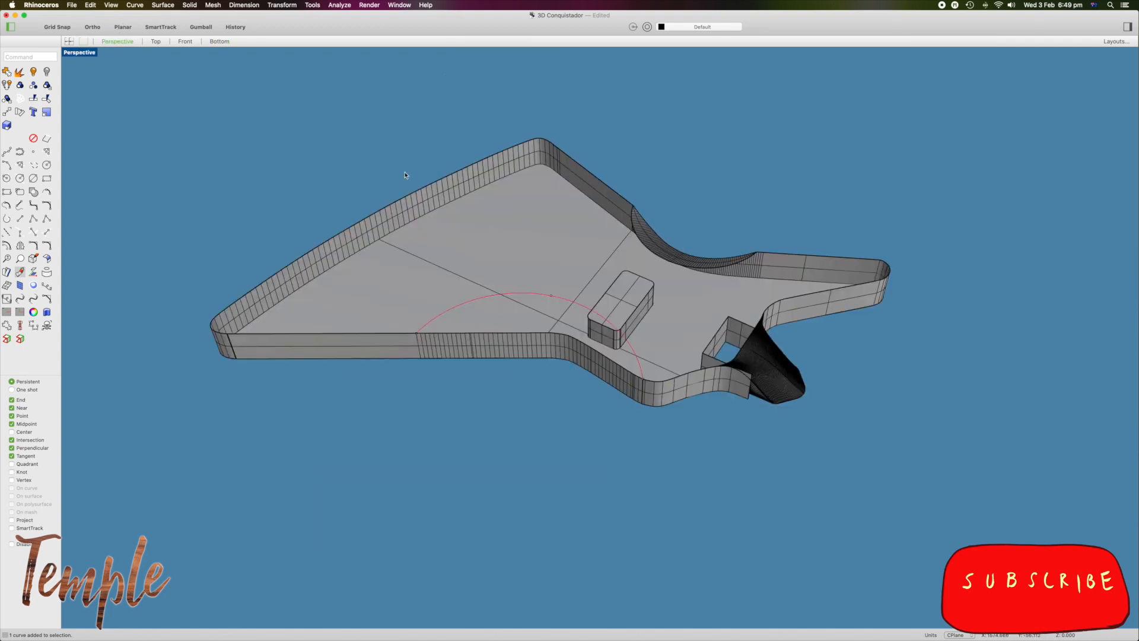
pyautogui.moveTo(468, 312); pyautogui.dragTo(457, 344, button='right')
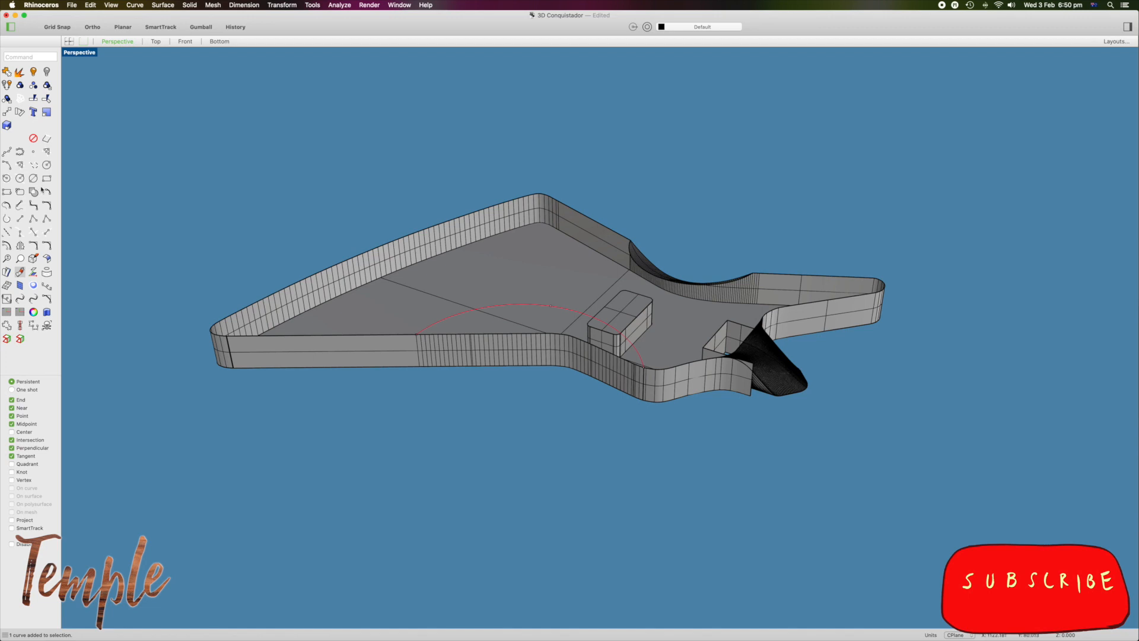
pyautogui.click(21, 220)
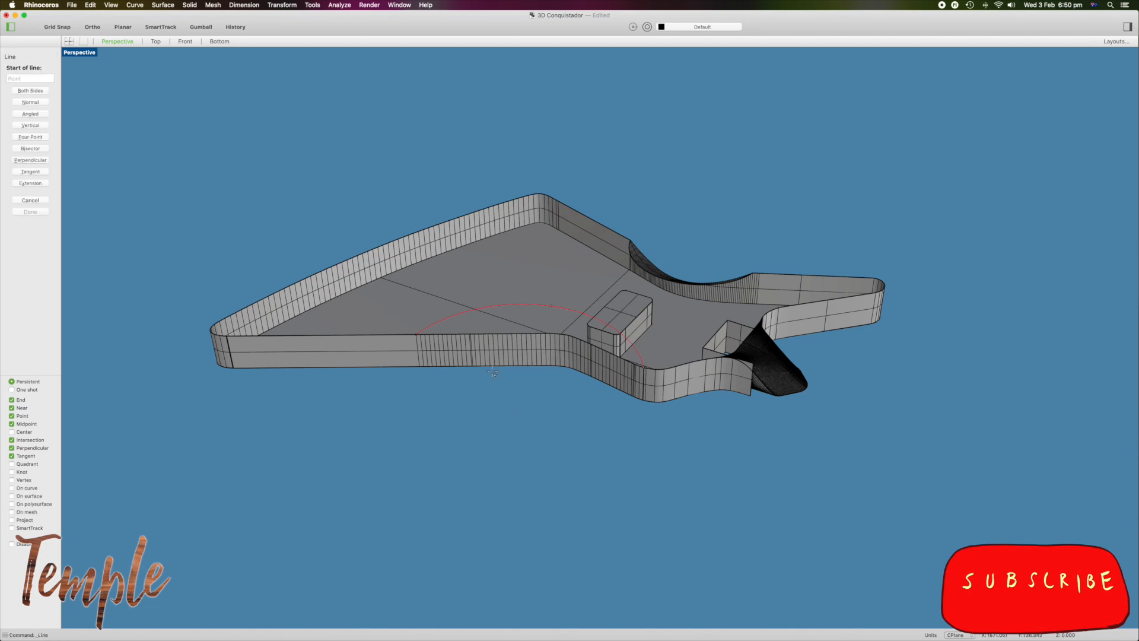
pyautogui.click(417, 334)
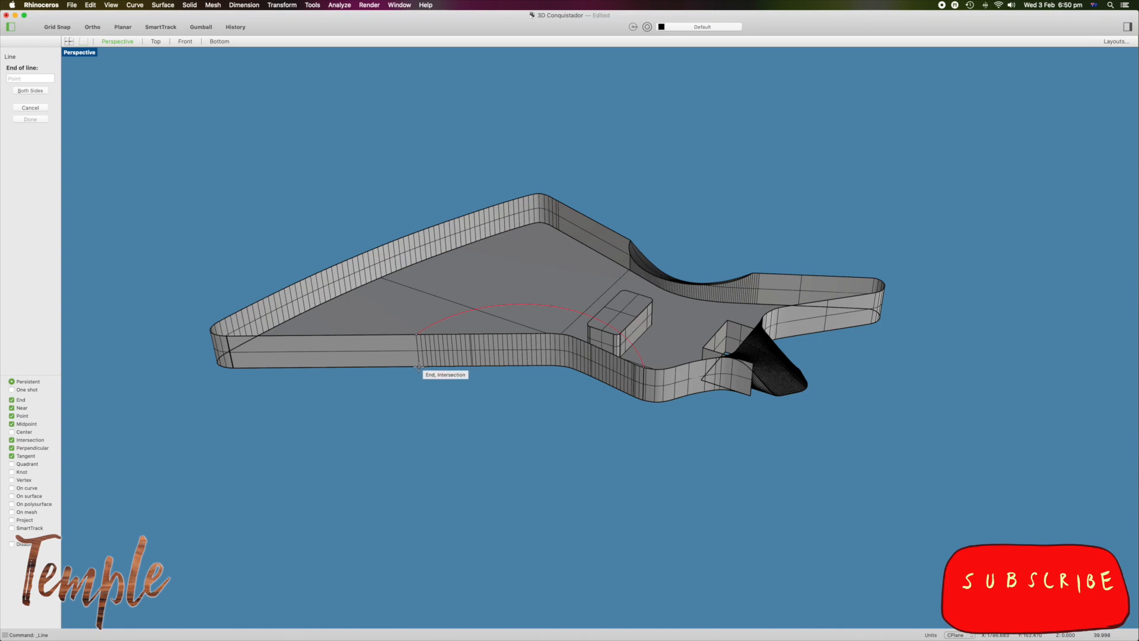
pyautogui.click(185, 42)
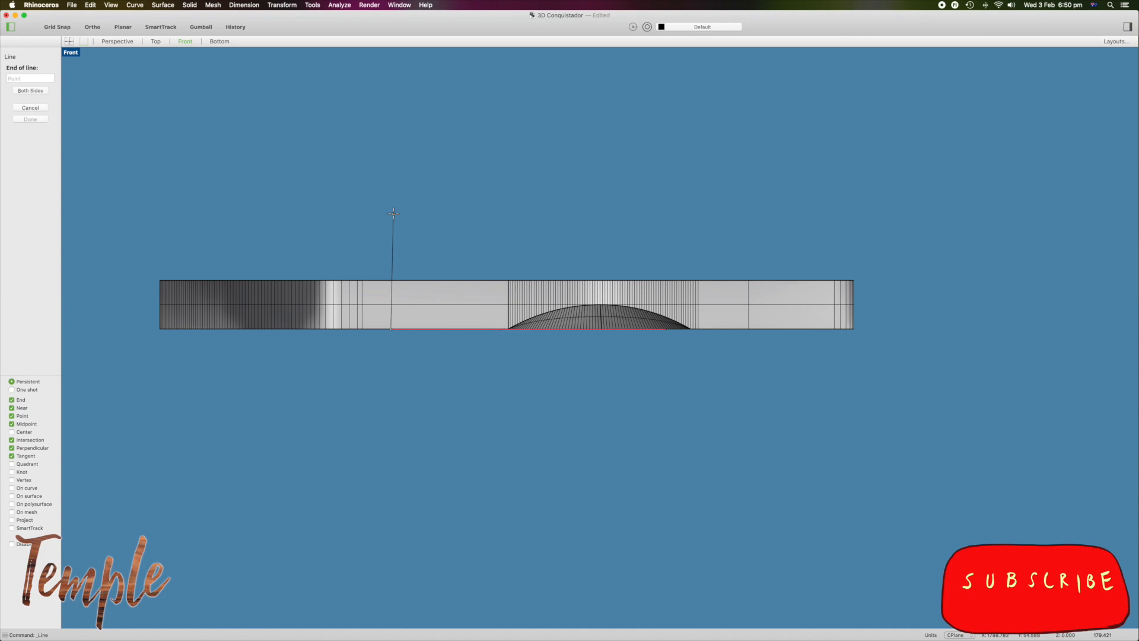
pyautogui.press('shift')
pyautogui.click(391, 140)
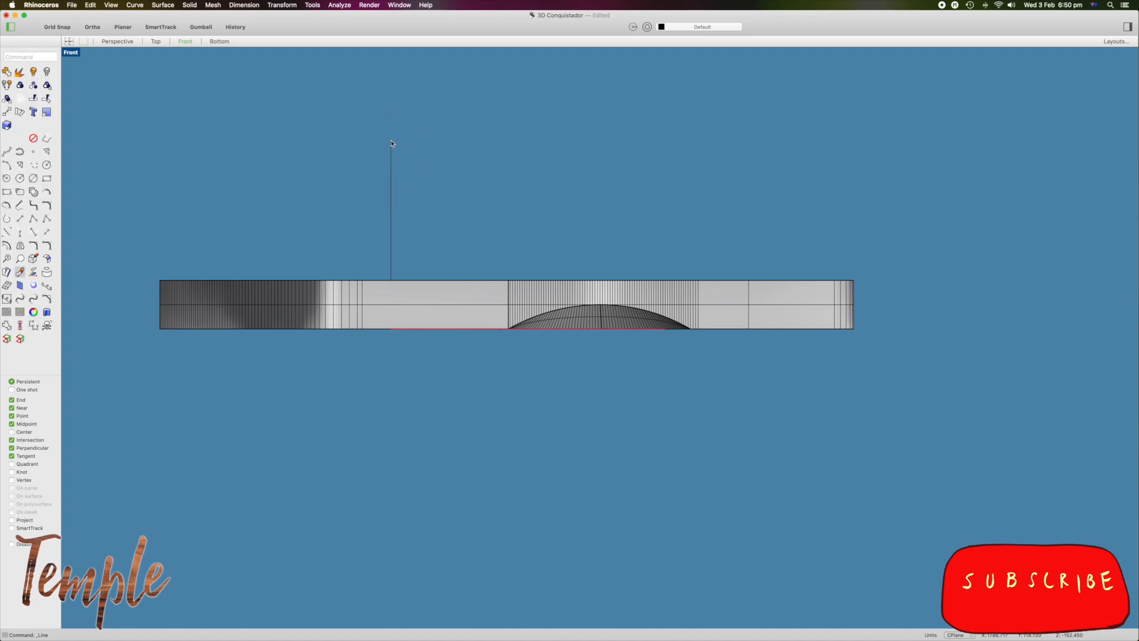
# Draw a second vertical line from the arc's other endpoint near the horn, with Ortho on, ending level with the first line.
pyautogui.click(118, 42)
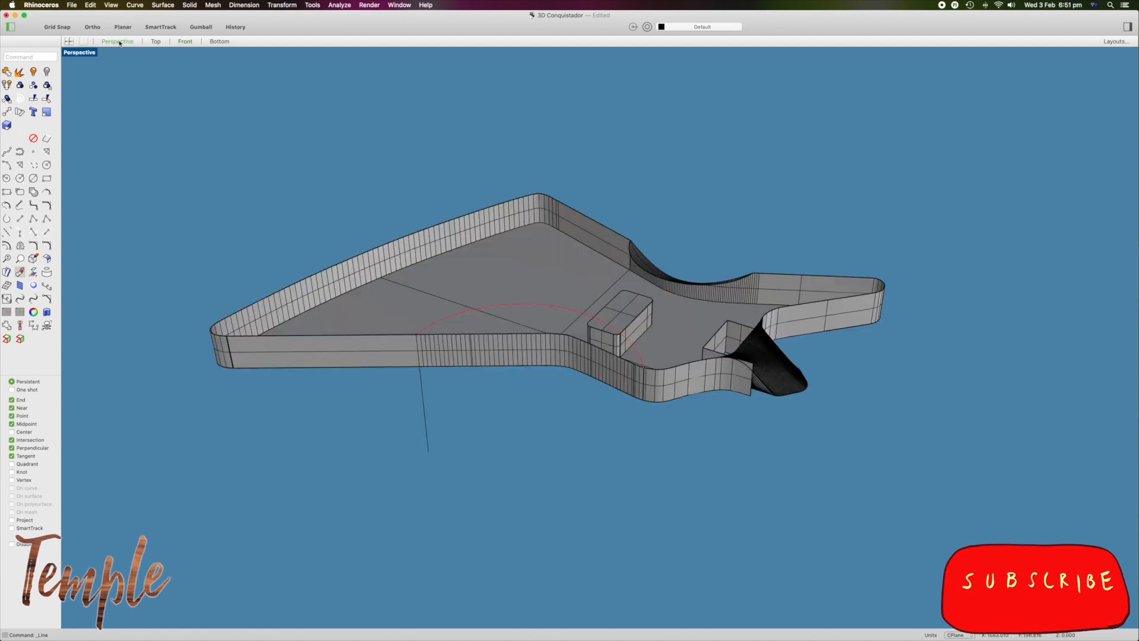
pyautogui.press('Return')
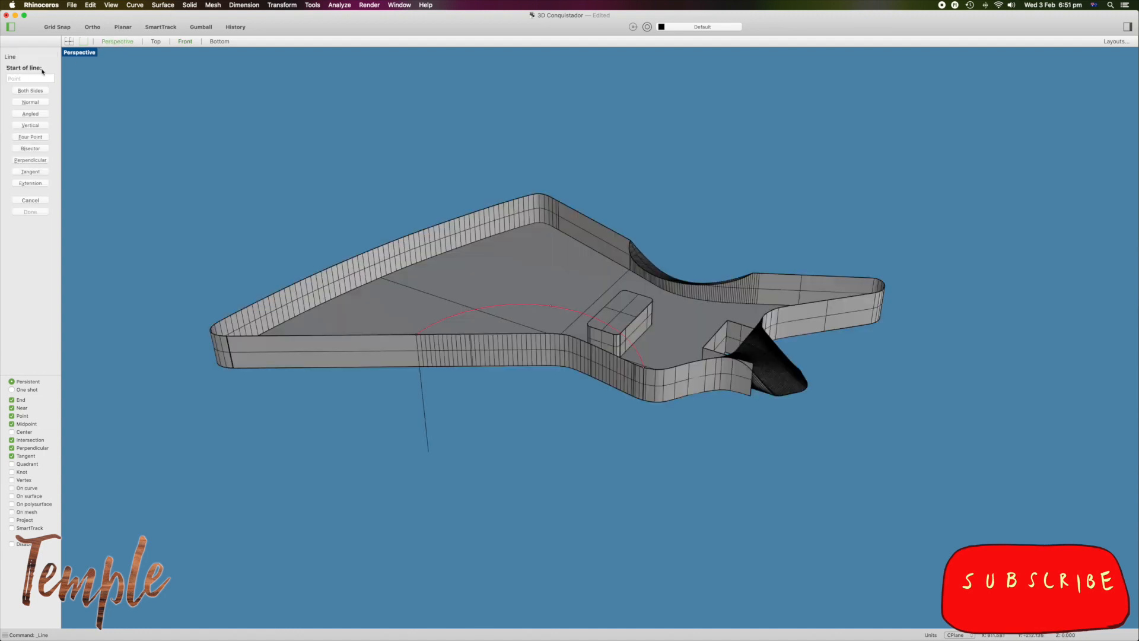
pyautogui.click(641, 367)
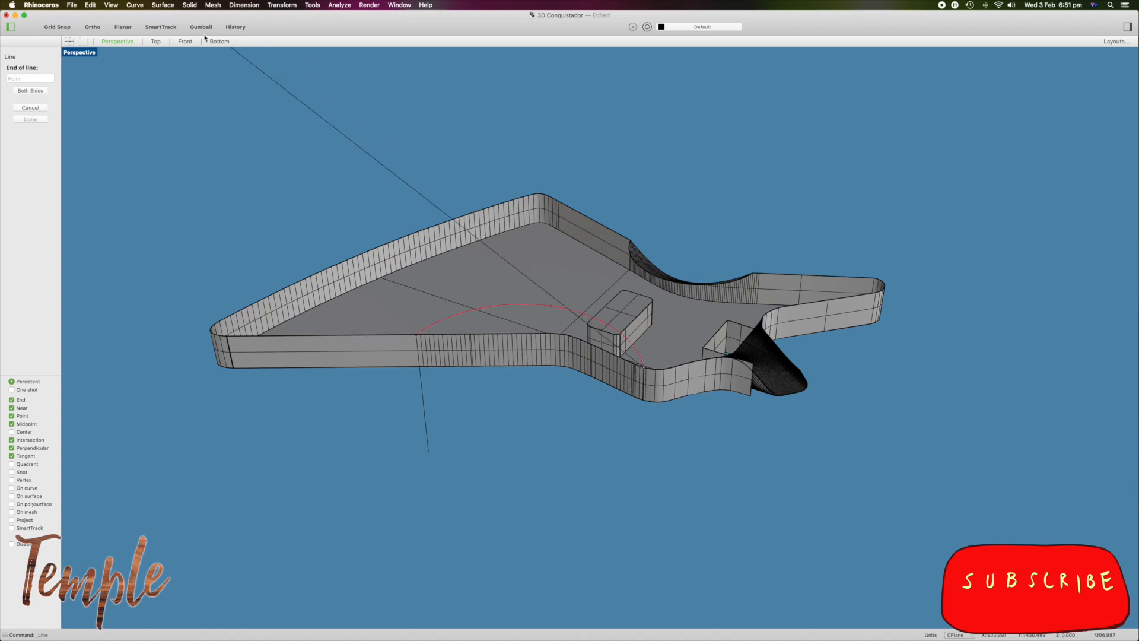
pyautogui.click(185, 40)
pyautogui.press('F8')
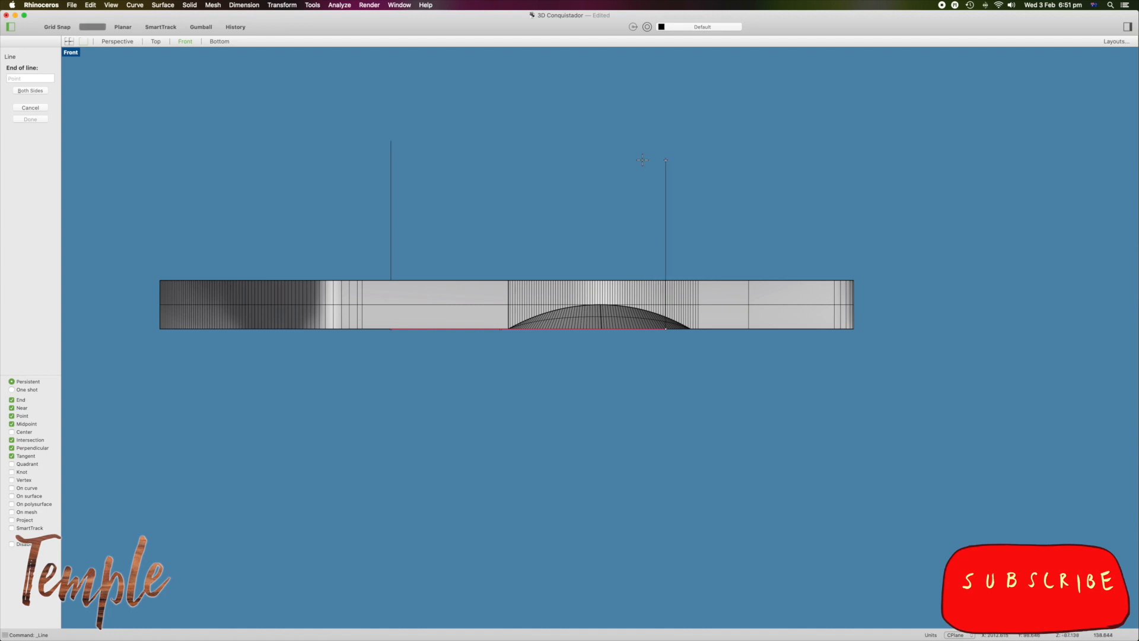
pyautogui.click(658, 140)
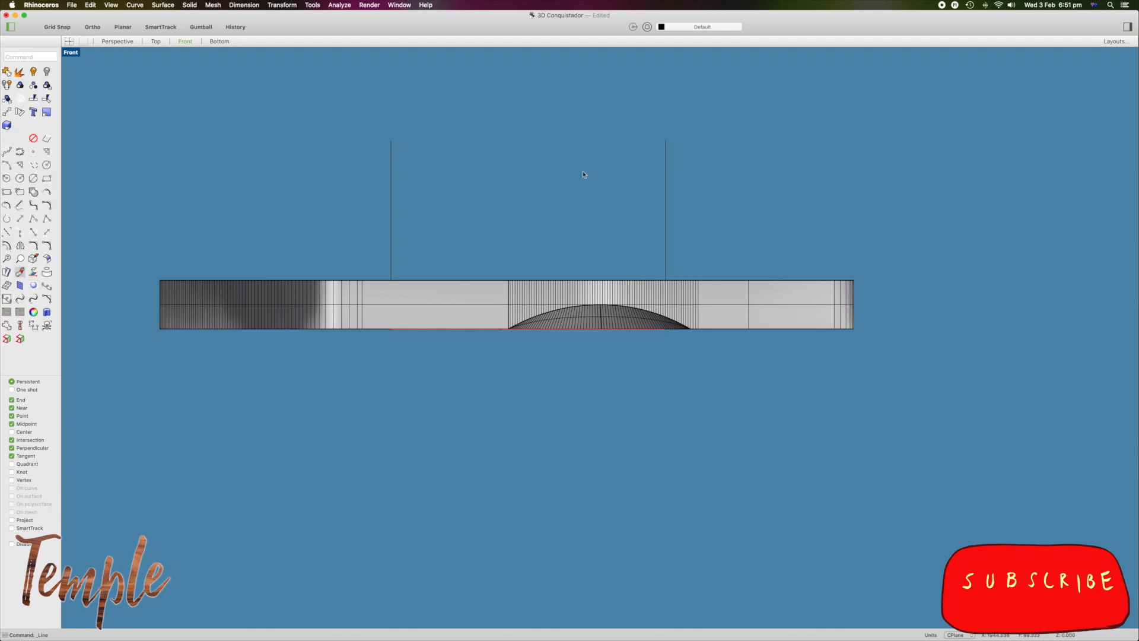
pyautogui.click(115, 41)
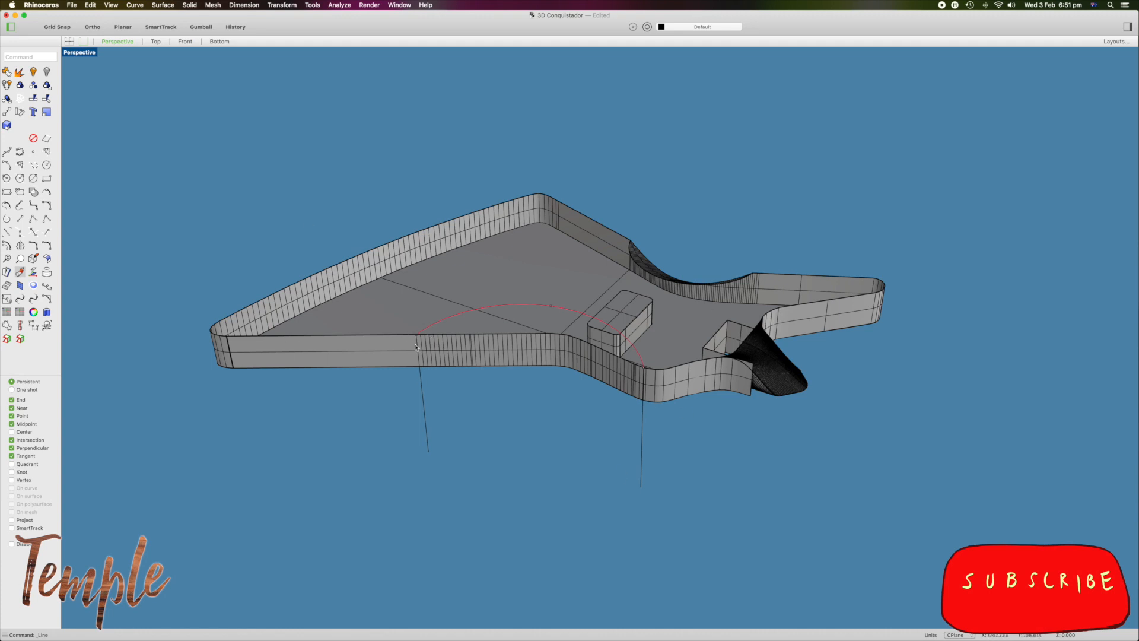
pyautogui.click(424, 419)
pyautogui.click(641, 461)
pyautogui.press('Return')
pyautogui.press('super+z')
# Split both vertical lines using the body outline curve at the far edge of the sides as the cutter.
pyautogui.click(422, 404)
pyautogui.keyDown('shift'); pyautogui.click(642, 445); pyautogui.keyUp('shift')
pyautogui.click(34, 98)
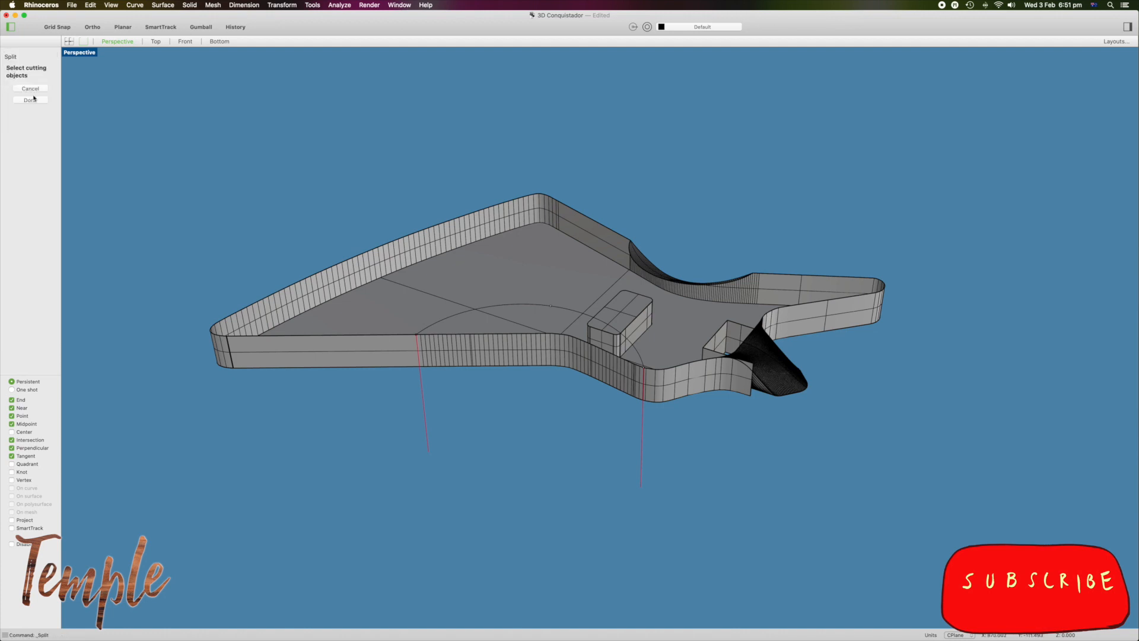
pyautogui.click(399, 369)
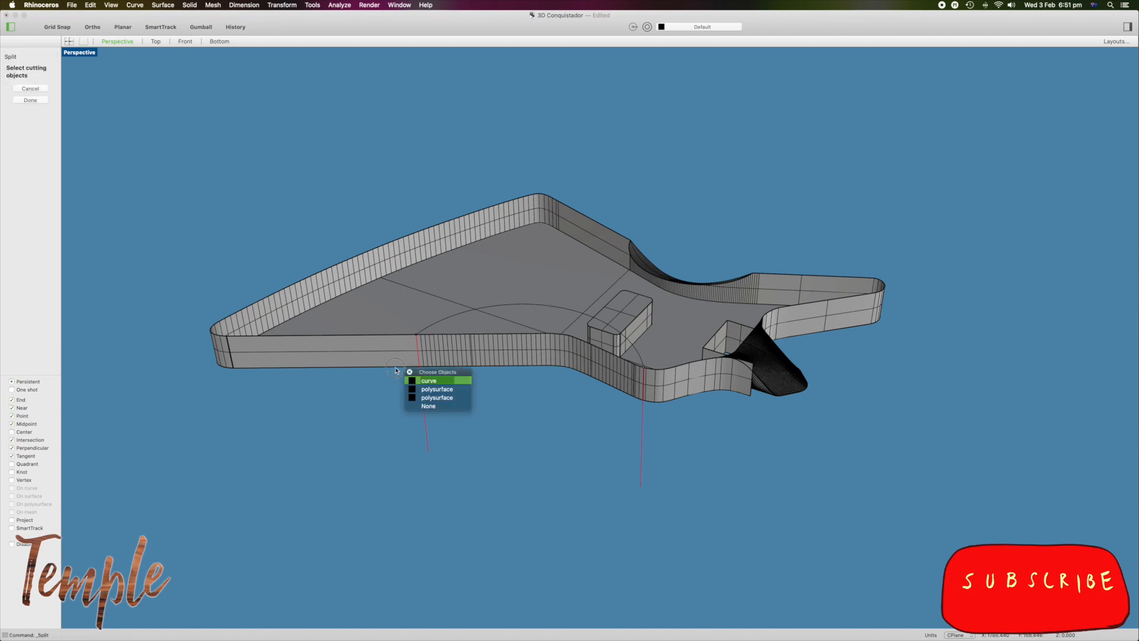
pyautogui.click(422, 381)
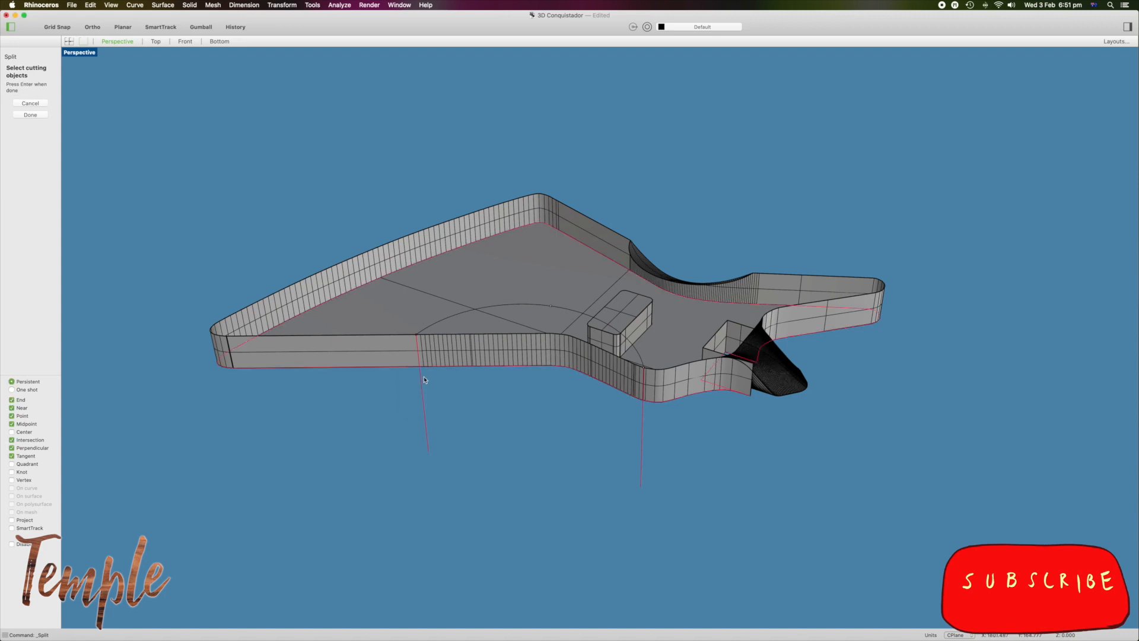
pyautogui.press('Return')
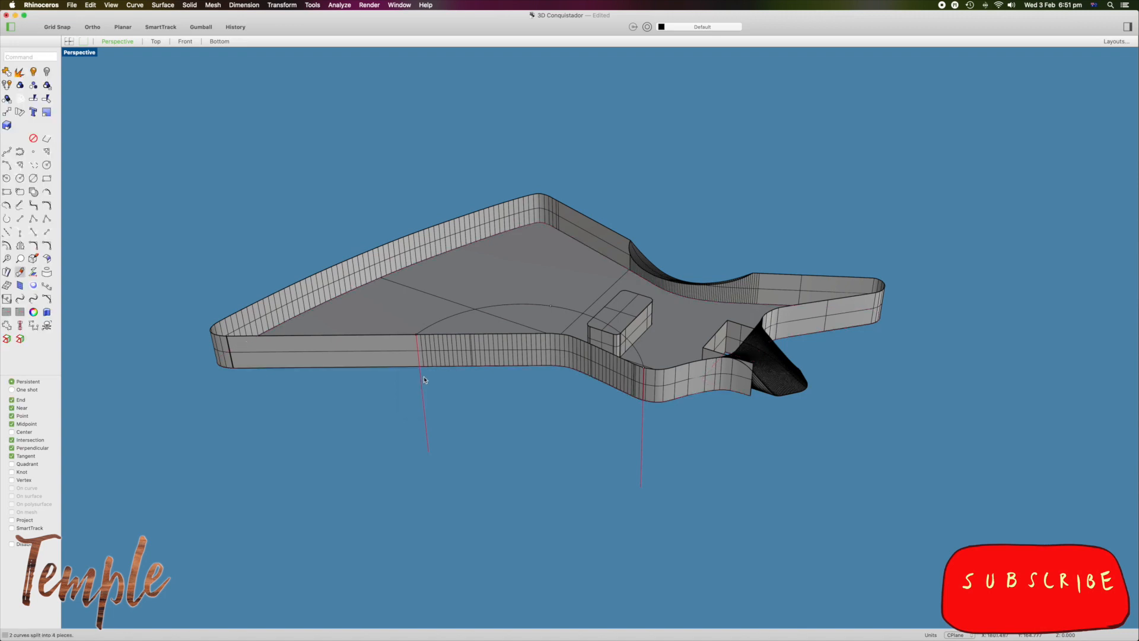
# Delete the two line pieces that stick out beyond the body thickness.
pyautogui.click(422, 389)
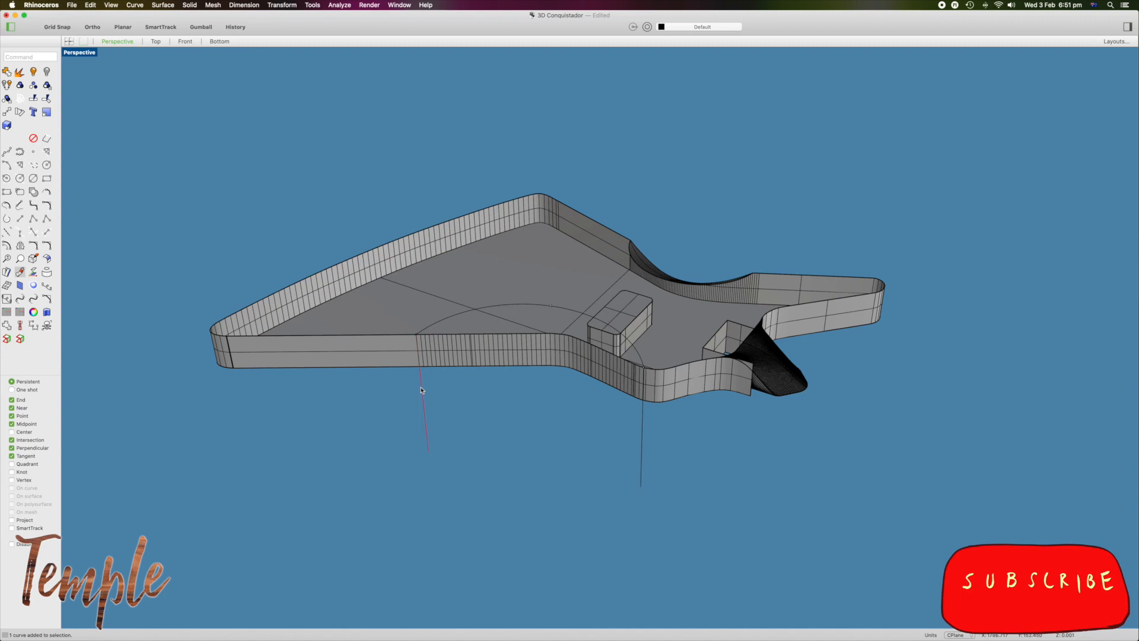
pyautogui.keyDown('shift'); pyautogui.click(641, 458); pyautogui.keyUp('shift')
pyautogui.press('Delete')
# Draw a 3-point rectangle spanning the two vertical lines, with its base between their lower ends and its height reaching their upper ends.
pyautogui.click(423, 343)
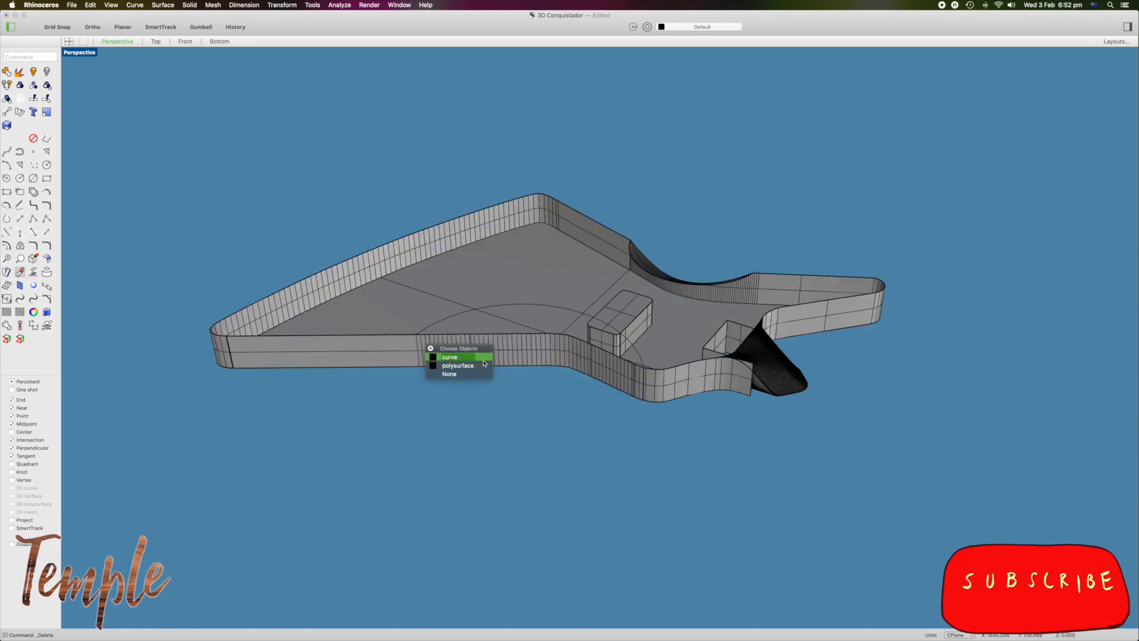
pyautogui.click(451, 355)
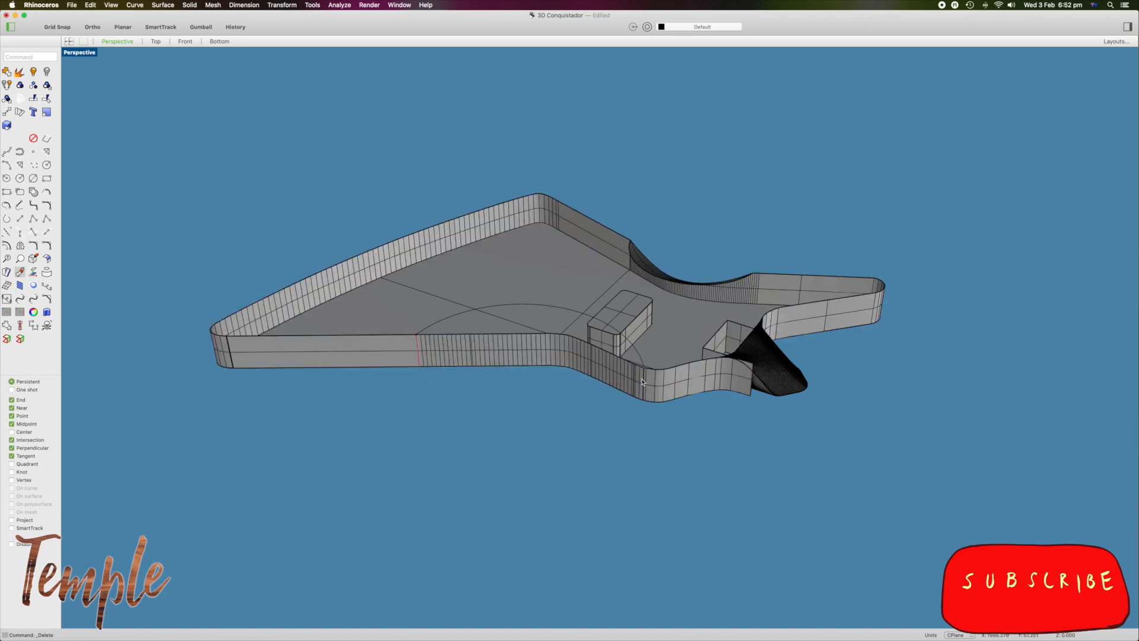
pyautogui.click(643, 381)
pyautogui.click(674, 392)
pyautogui.click(6, 192)
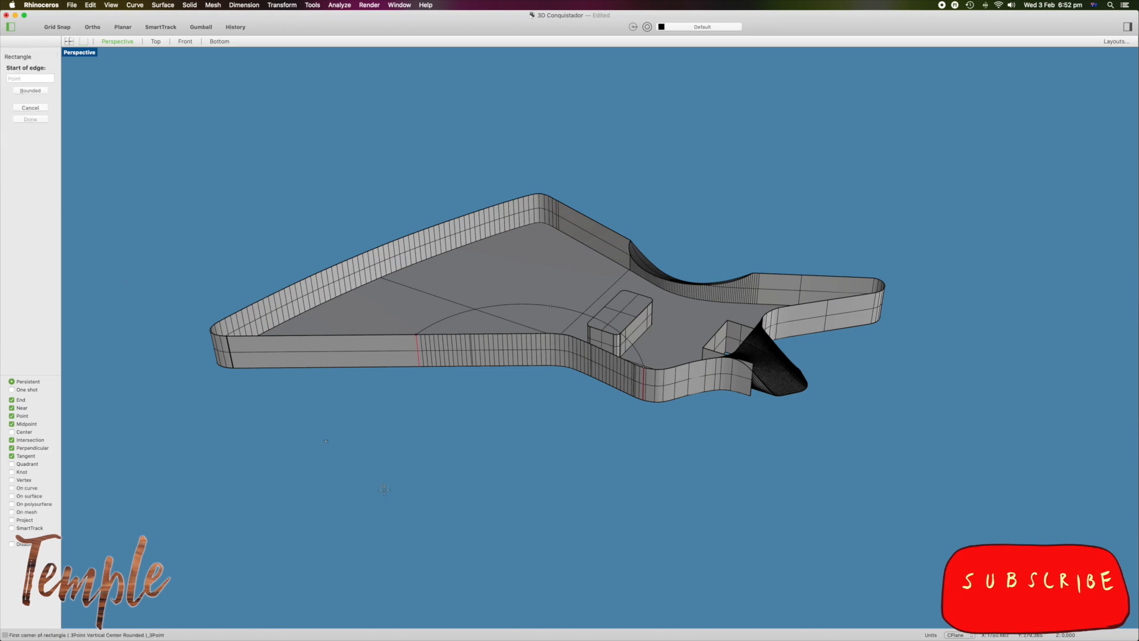
pyautogui.click(419, 368)
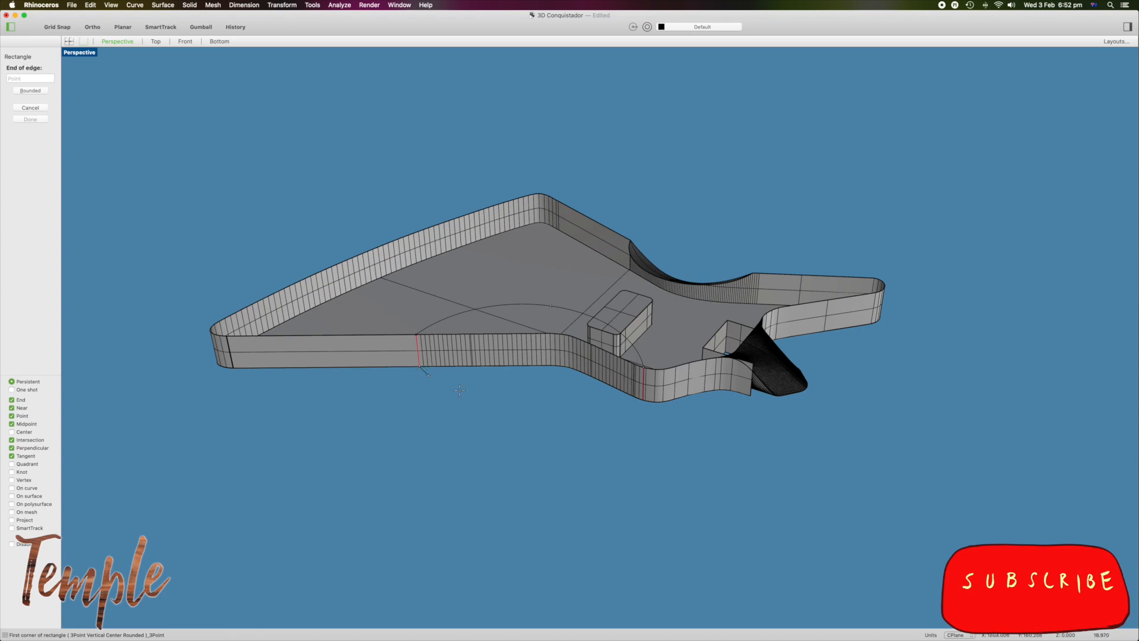
pyautogui.click(644, 401)
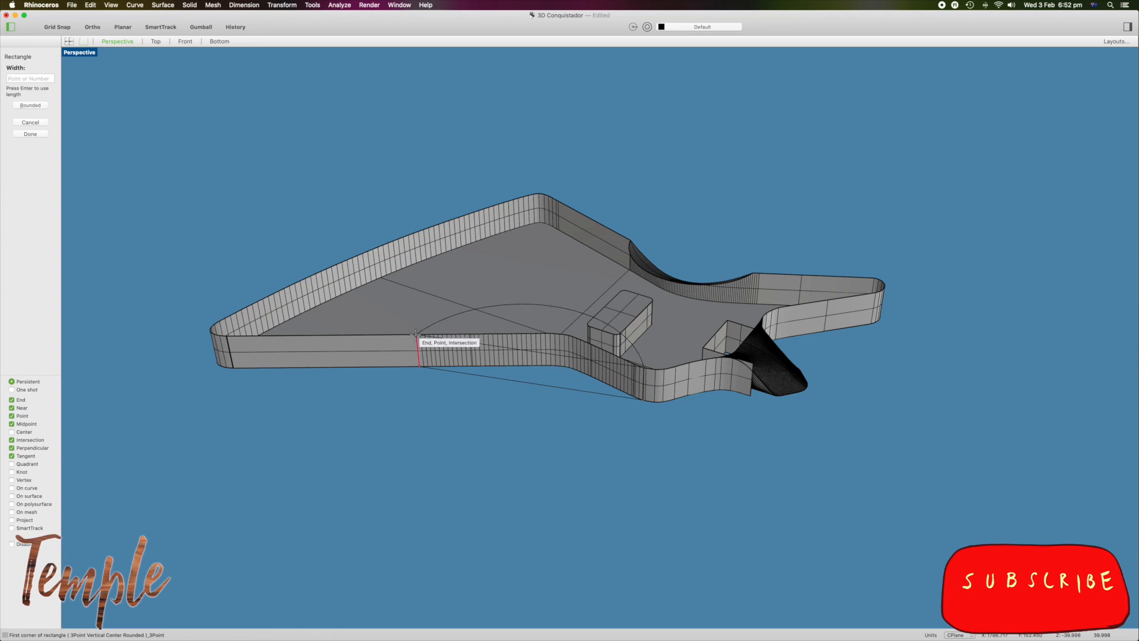
pyautogui.press('Escape')
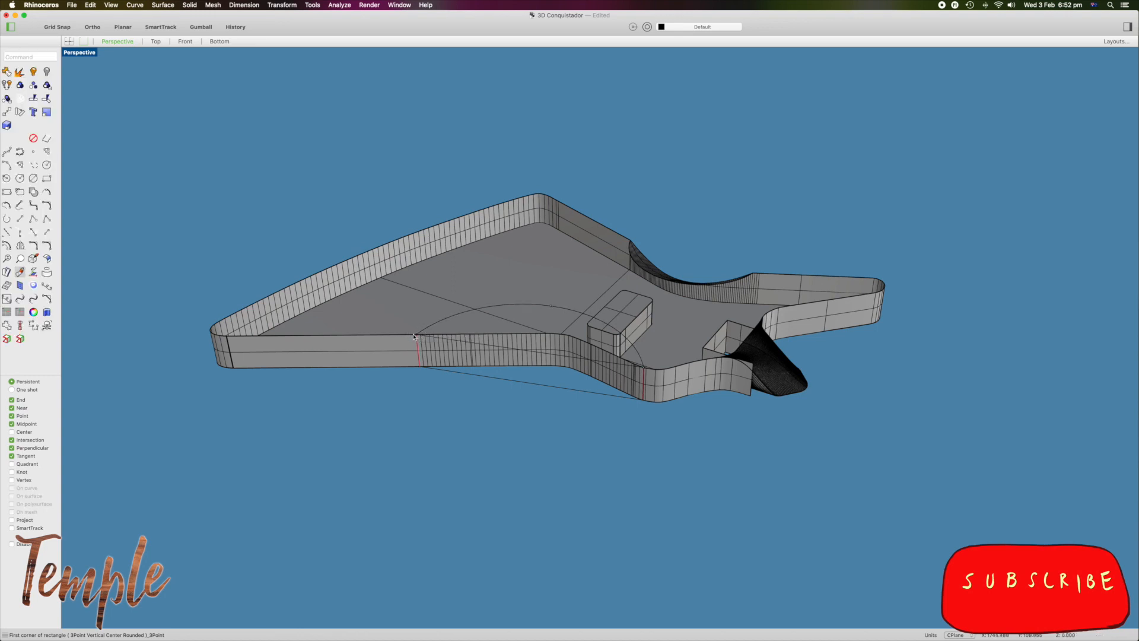
# Draw a line from the midpoint of the rectangle's upper edge to the midpoint of its lower edge.
pyautogui.click(543, 307)
pyautogui.scroll(3, 540, 305)
pyautogui.scroll(2, 530, 374)
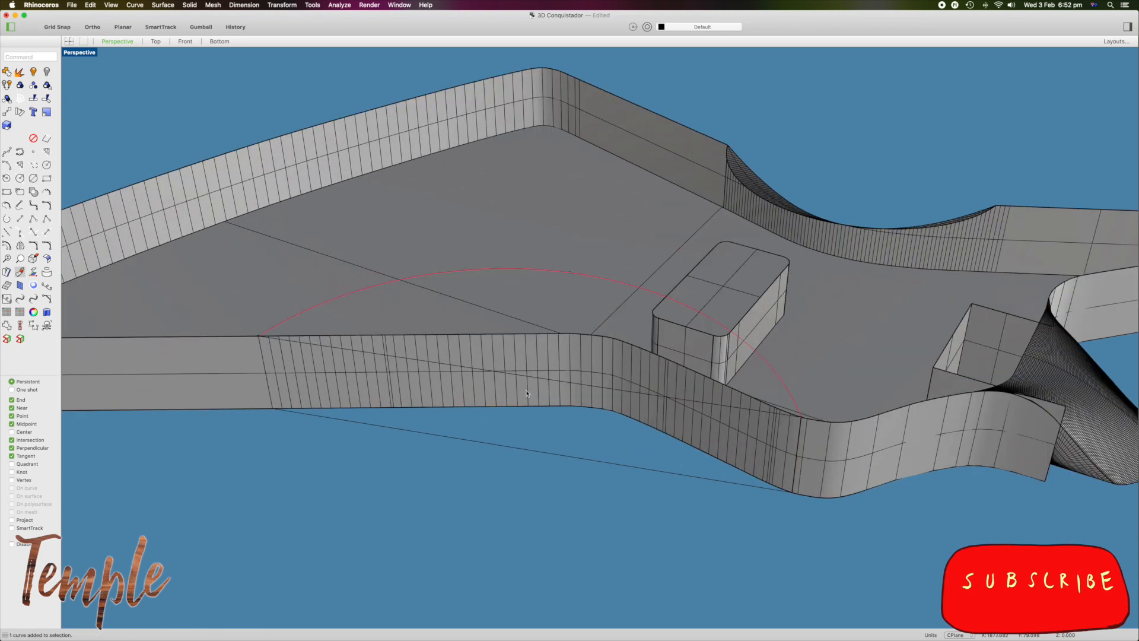
pyautogui.click(542, 453)
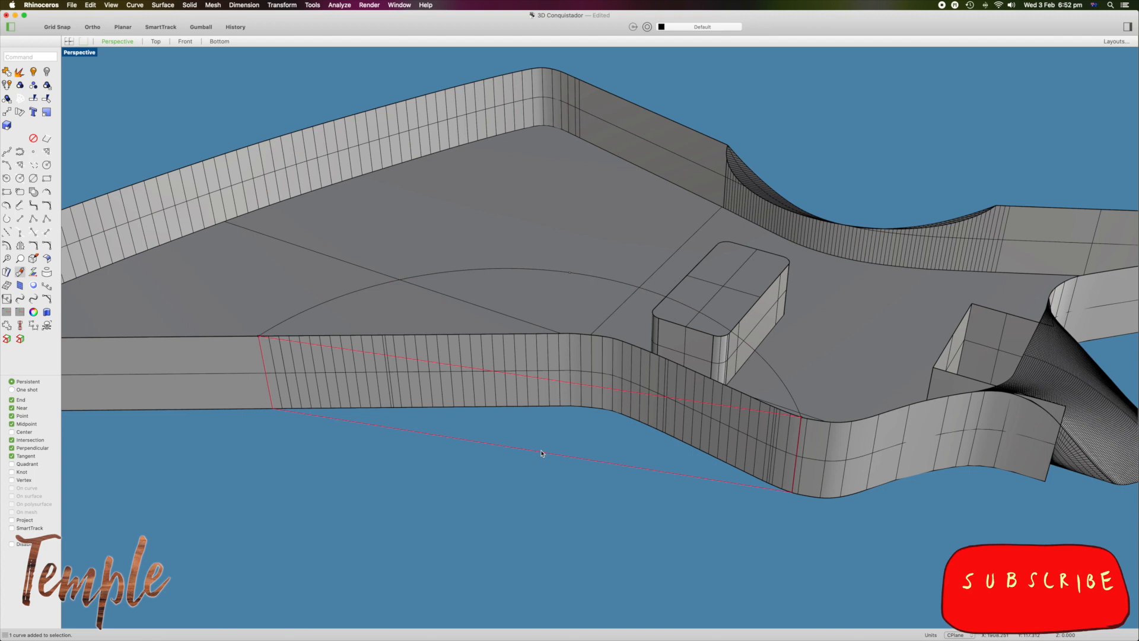
pyautogui.click(24, 222)
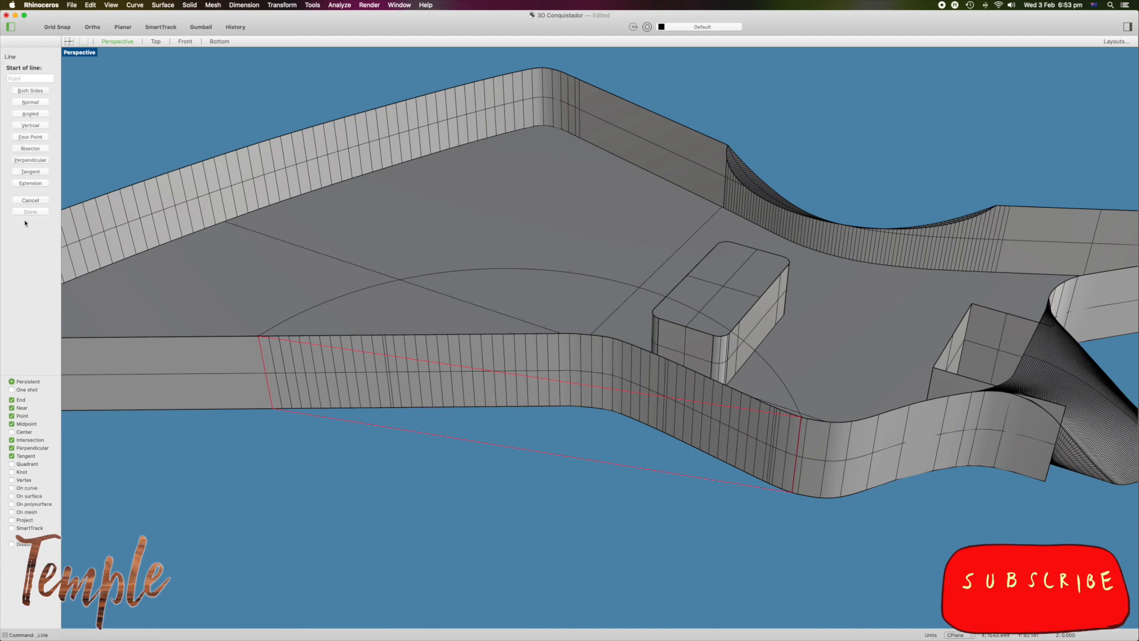
pyautogui.click(517, 375)
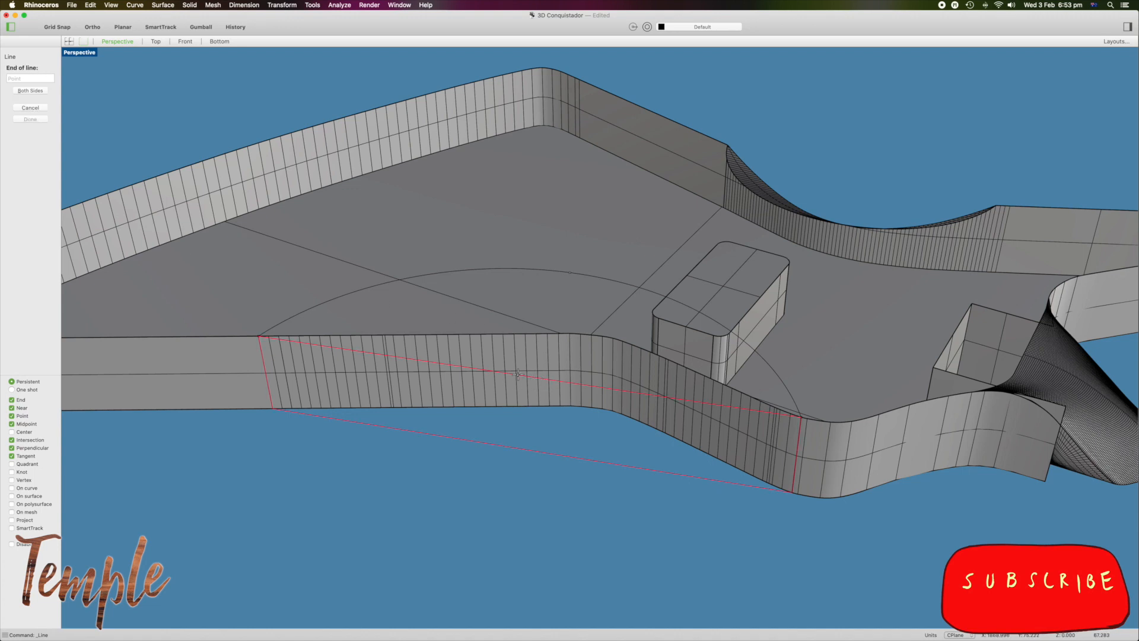
pyautogui.click(522, 449)
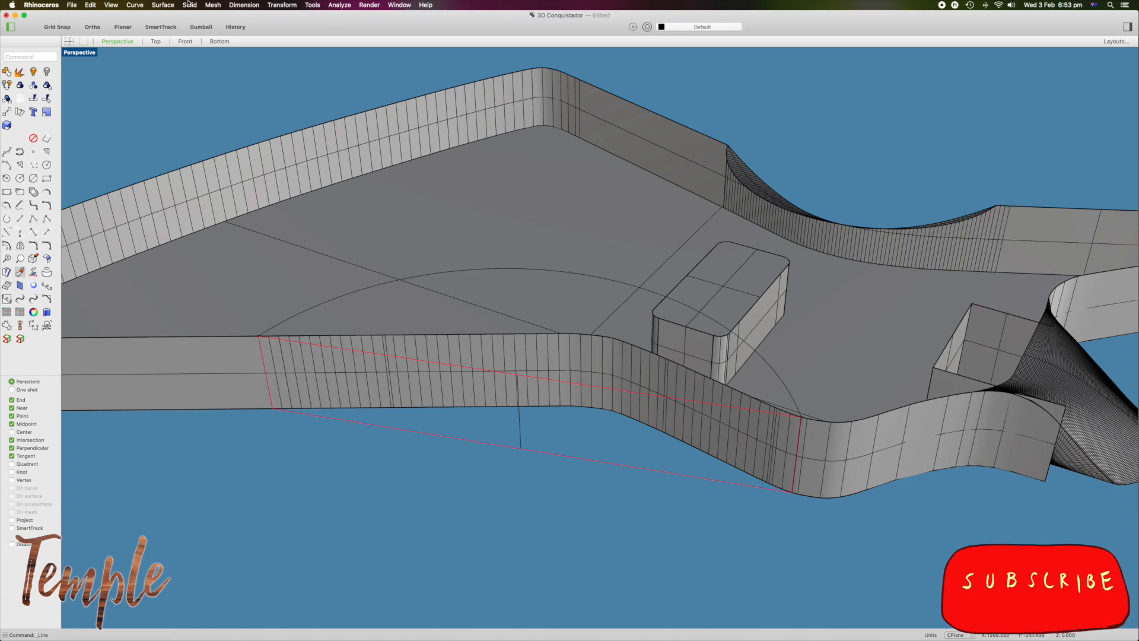
# Create a planar surface from the rectangle and delete the rectangle curve.
pyautogui.click(163, 5)
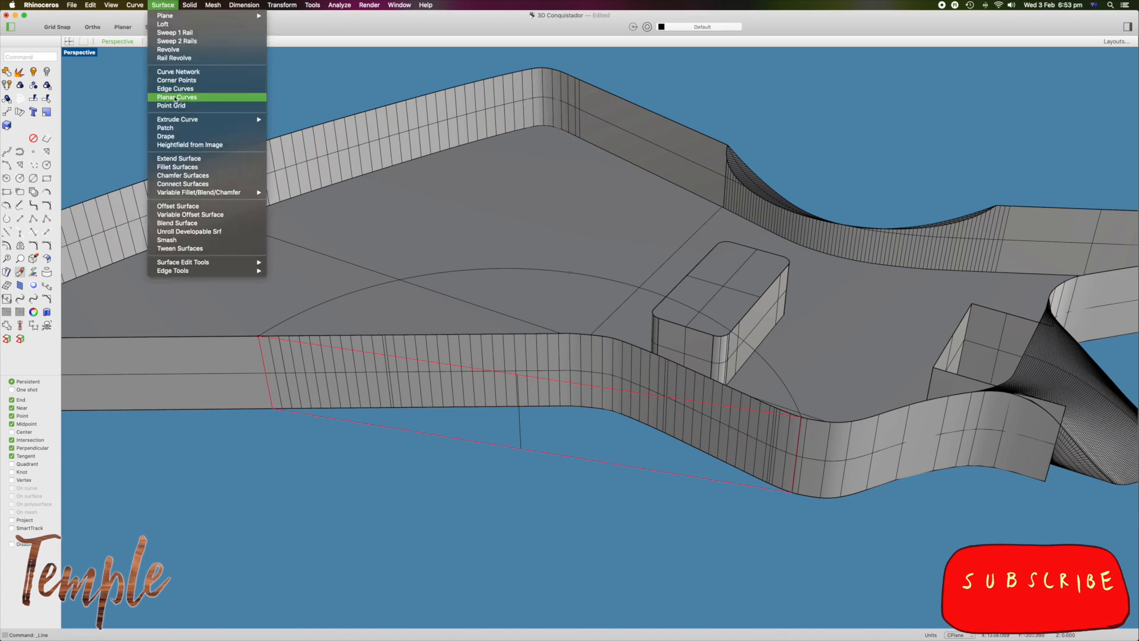
pyautogui.click(176, 98)
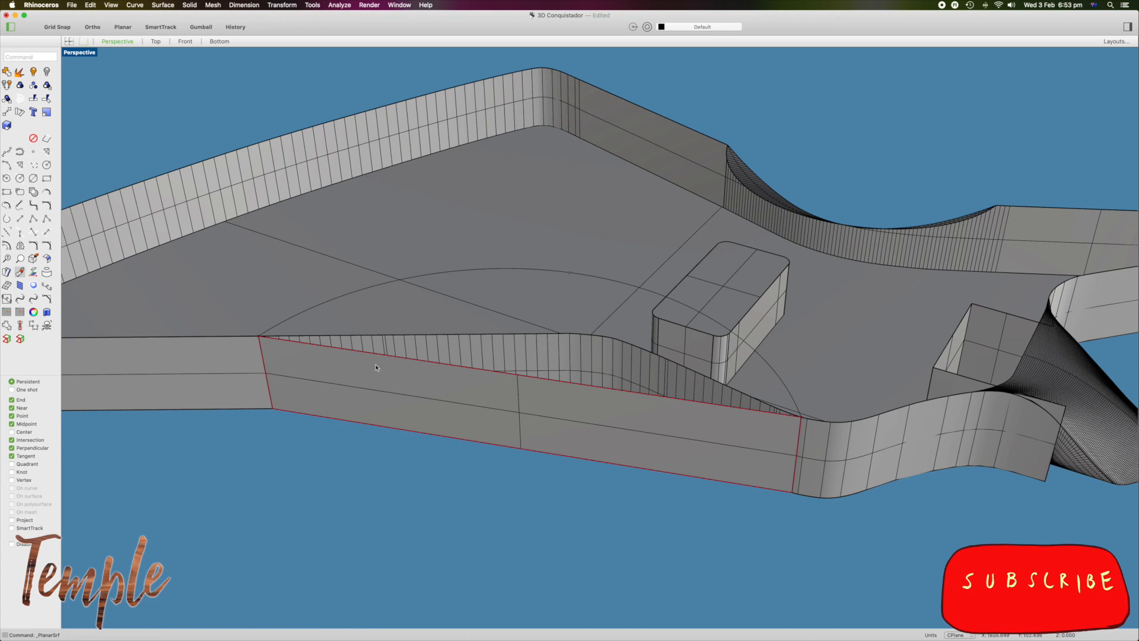
pyautogui.press('Delete')
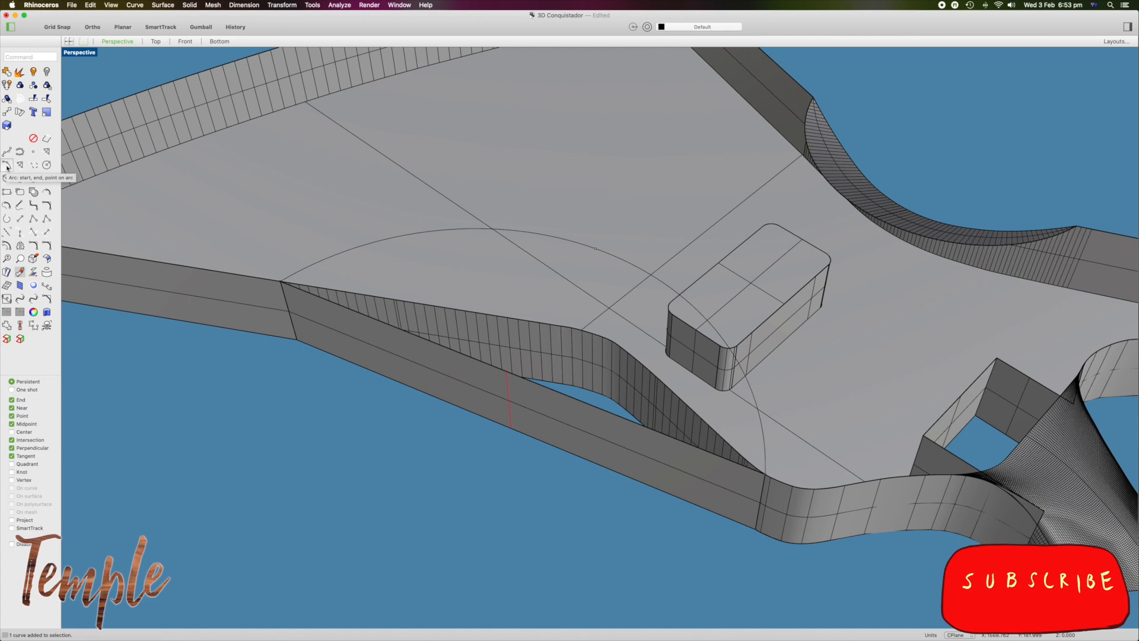
# Draw a three-point arc between the upper corners of the planar surface, passing through the midpoint of its vertical centre line.
pyautogui.click(7, 166)
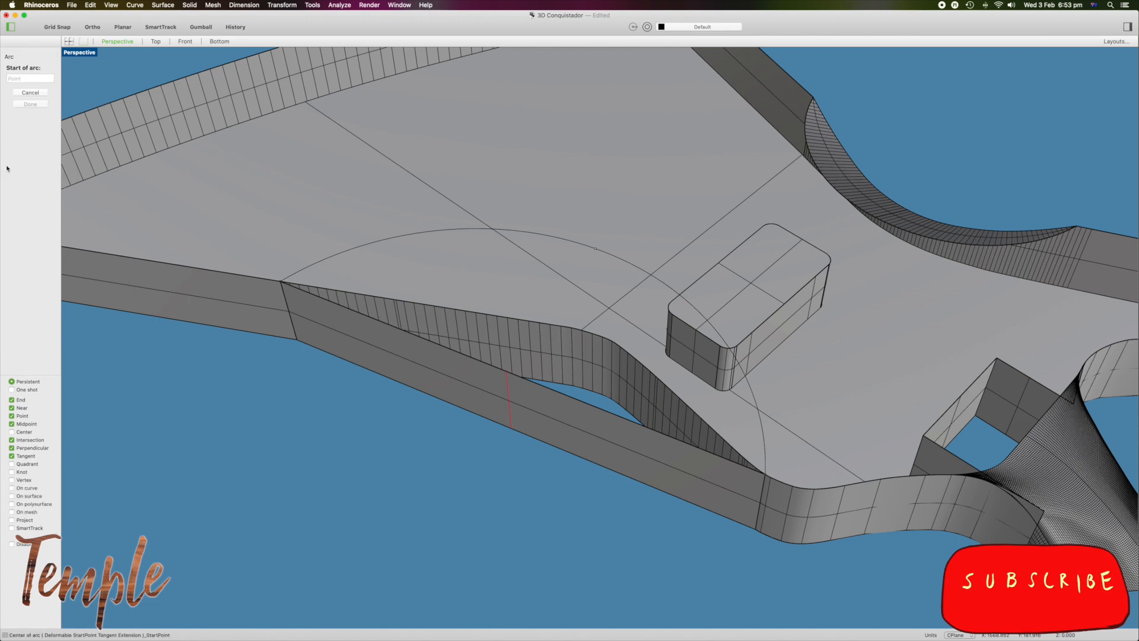
pyautogui.click(281, 281)
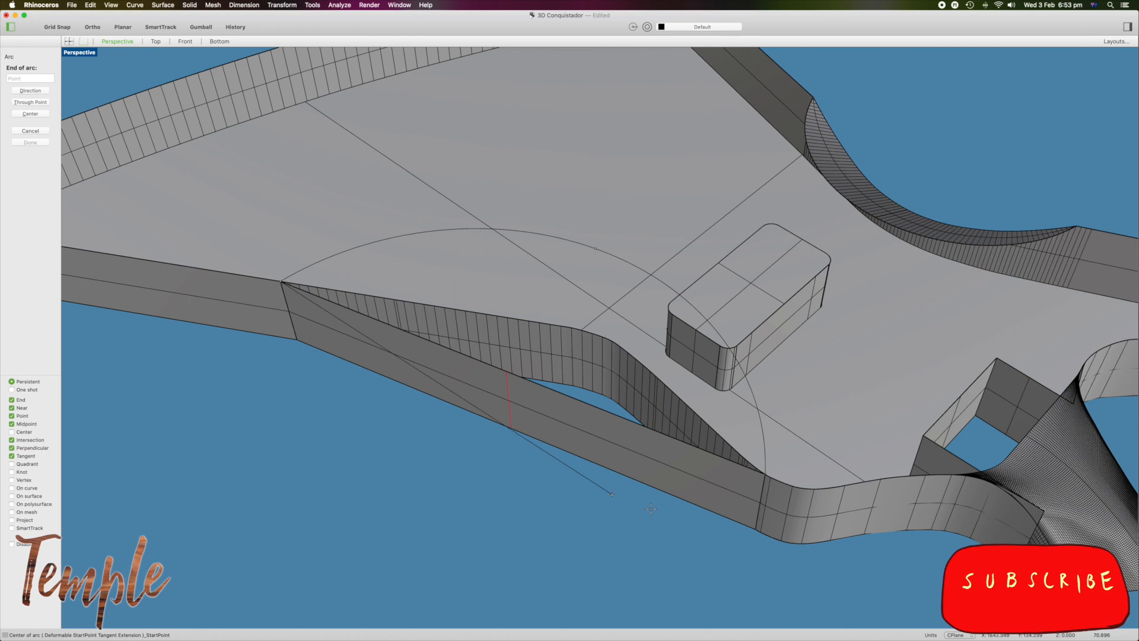
pyautogui.click(764, 472)
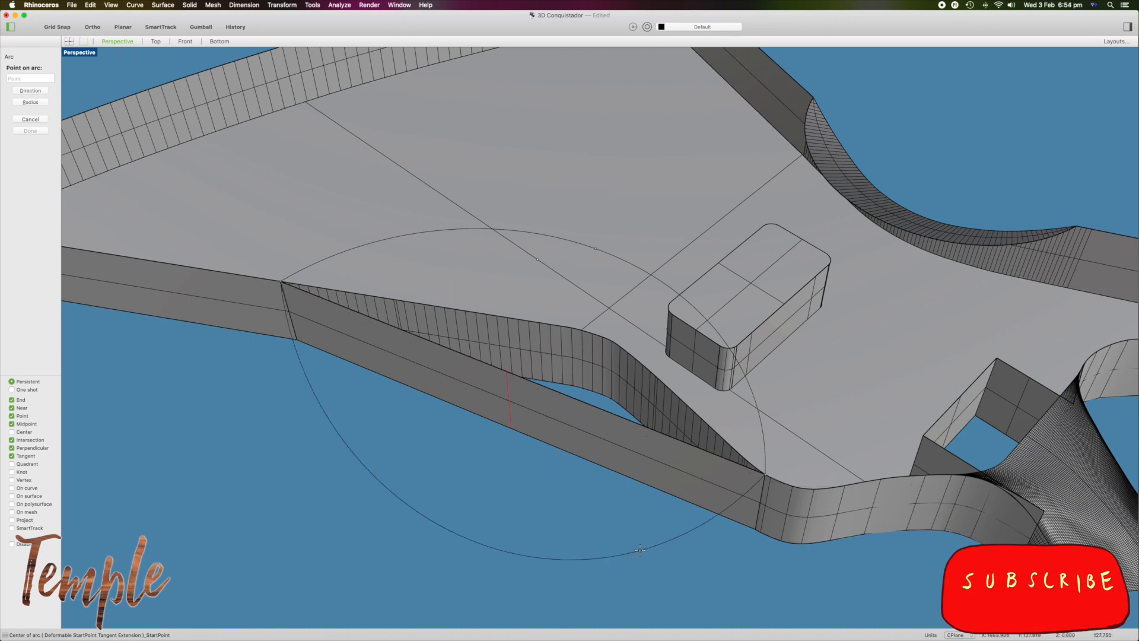
pyautogui.moveTo(478, 557); pyautogui.dragTo(435, 534, button='right')
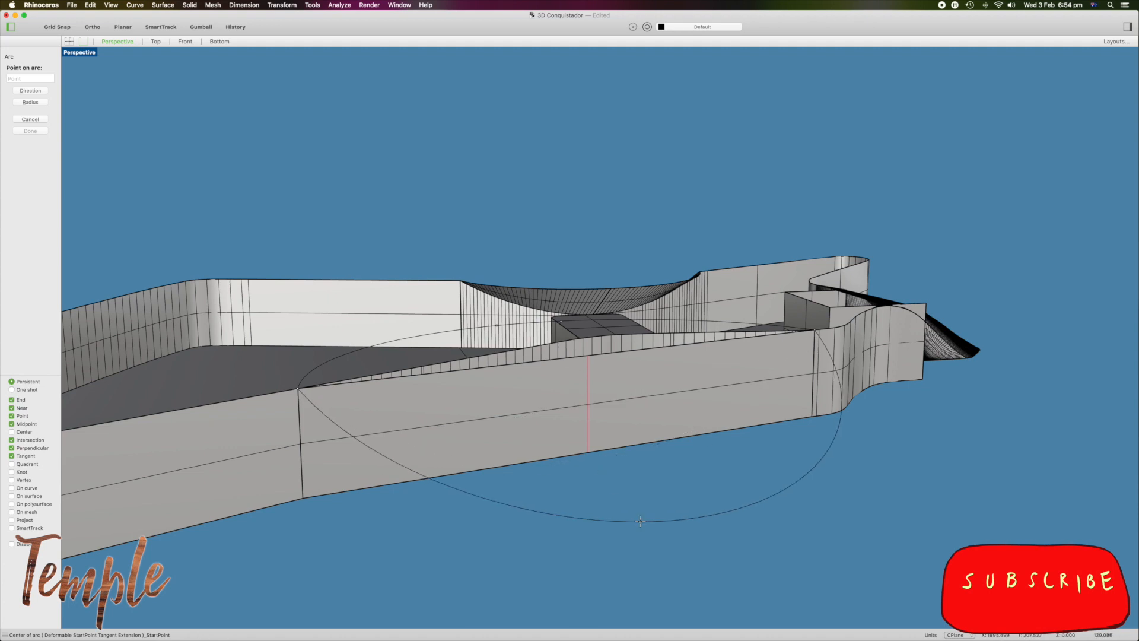
pyautogui.moveTo(640, 519); pyautogui.dragTo(663, 527, button='right')
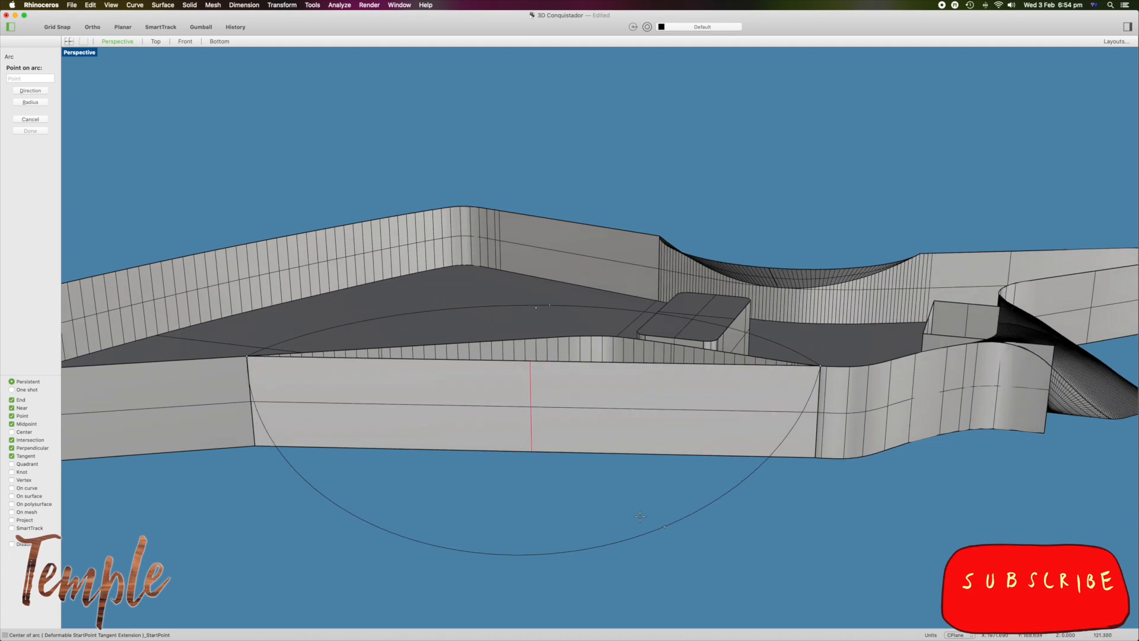
pyautogui.click(530, 407)
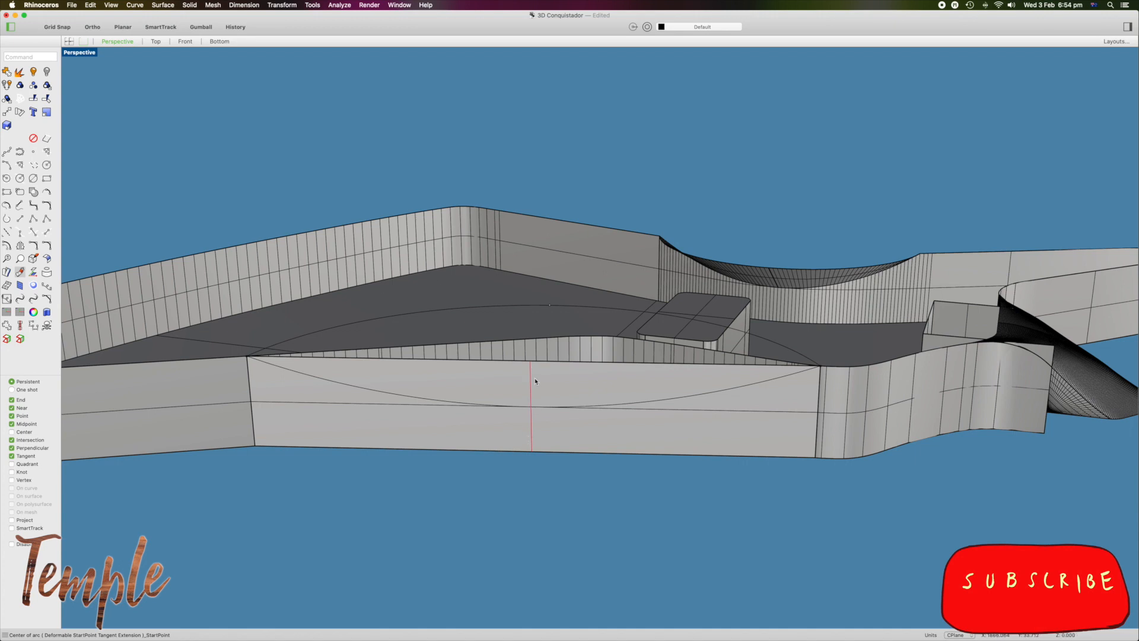
# Delete the planar helper surface and its vertical centre line.
pyautogui.click(540, 381)
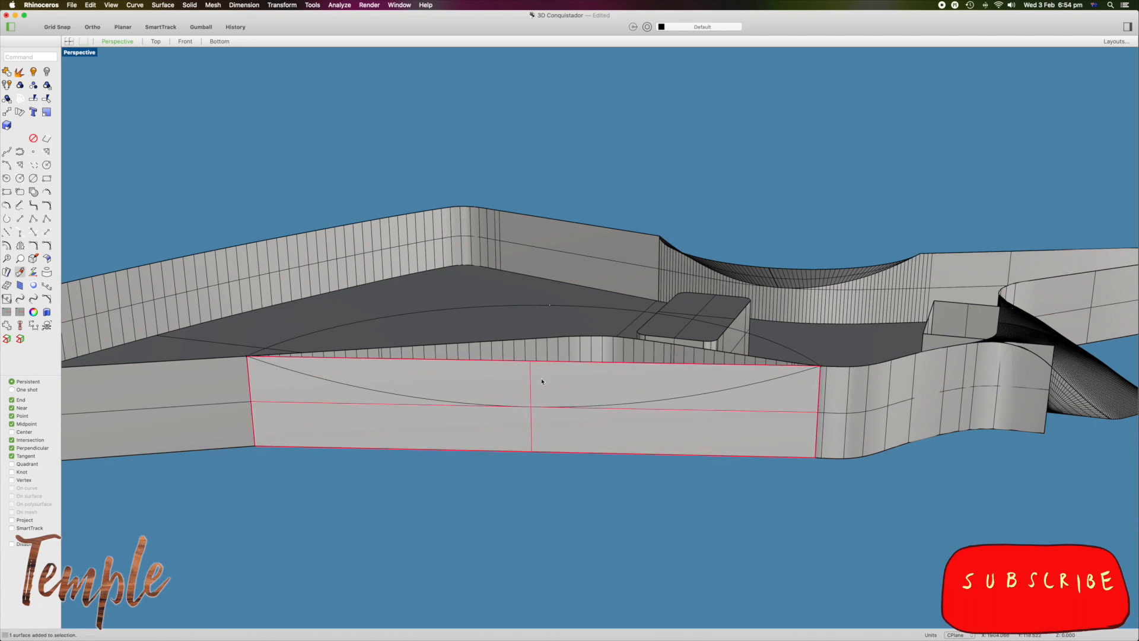
pyautogui.press('Delete')
pyautogui.click(531, 373)
pyautogui.press('Delete')
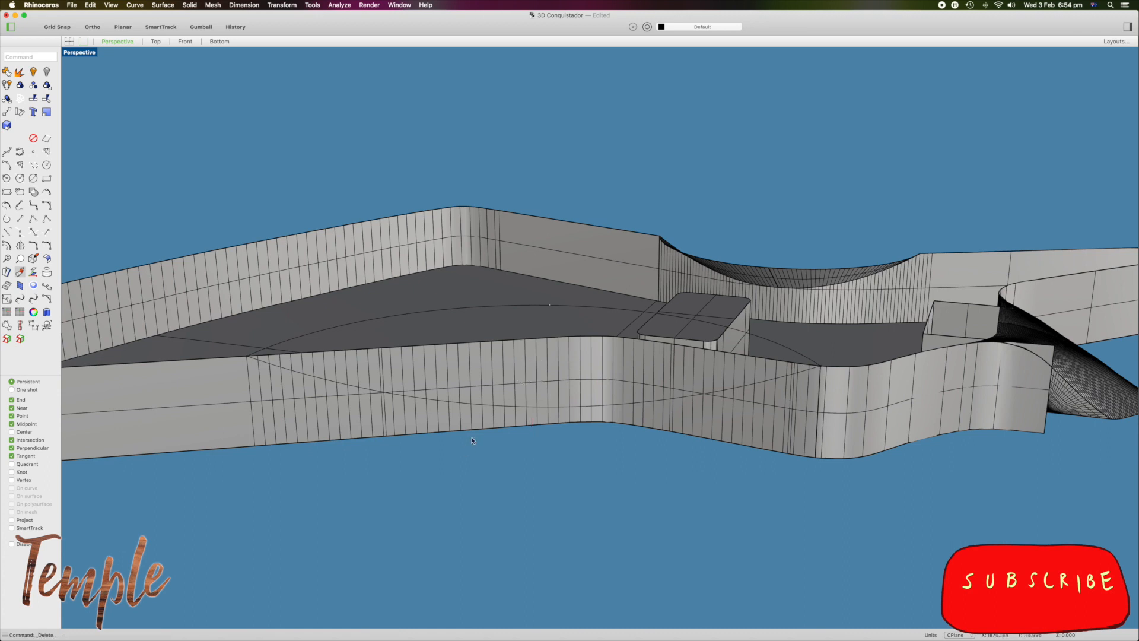
# Join the top arc and the side arc into one closed curve, and undo the join.
pyautogui.click(483, 308)
pyautogui.click(489, 407)
pyautogui.keyDown('shift'); pyautogui.click(424, 311); pyautogui.keyUp('shift')
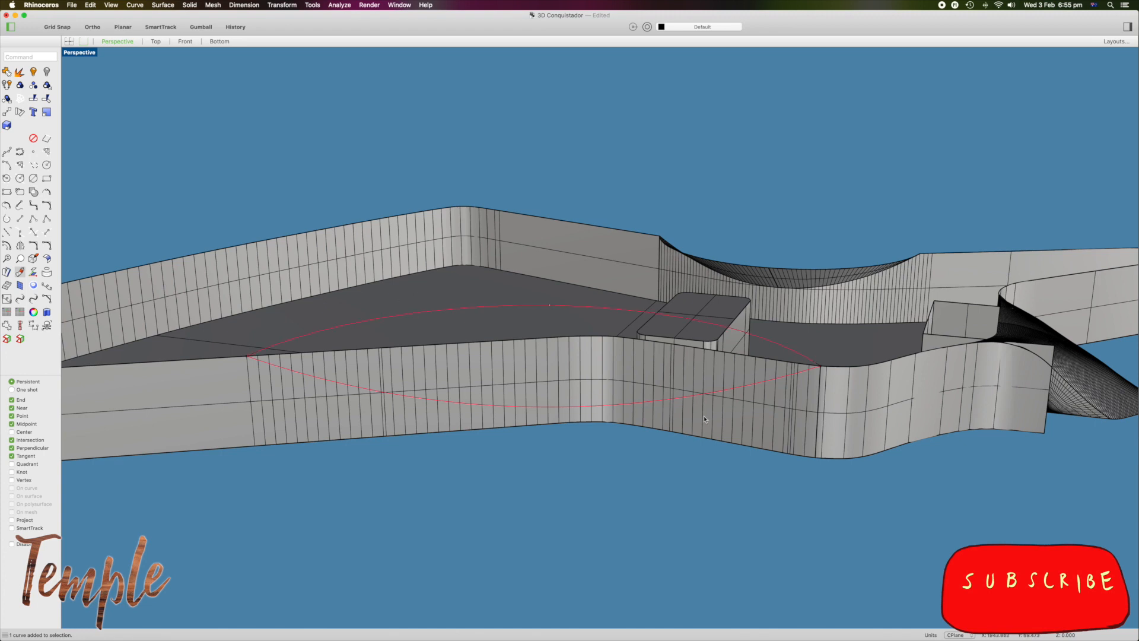
pyautogui.click(5, 73)
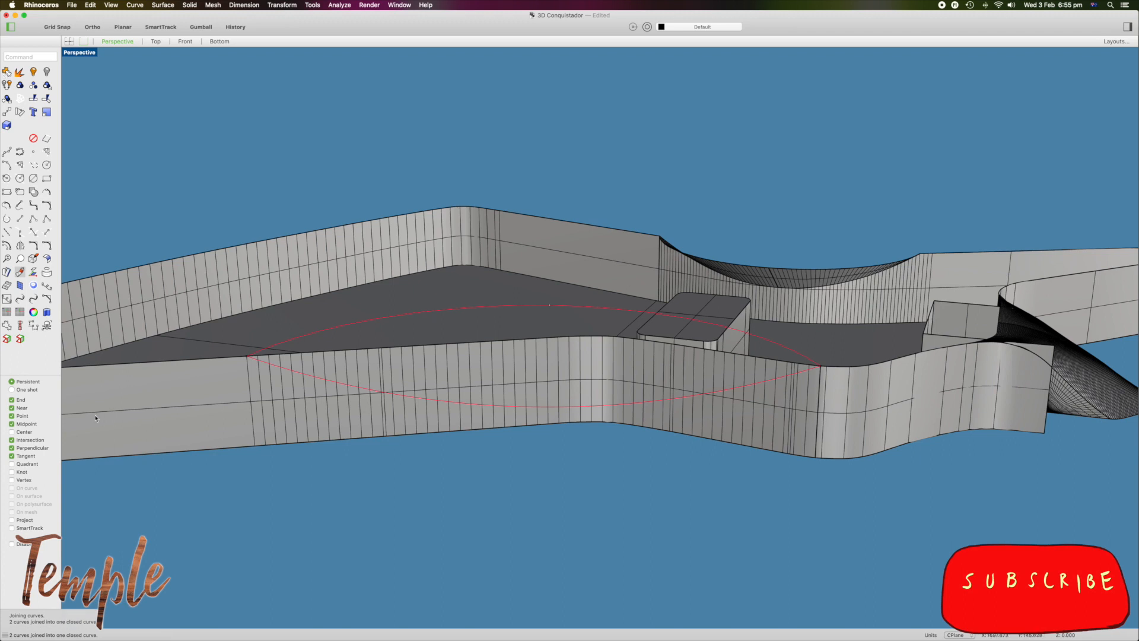
pyautogui.press('super+z')
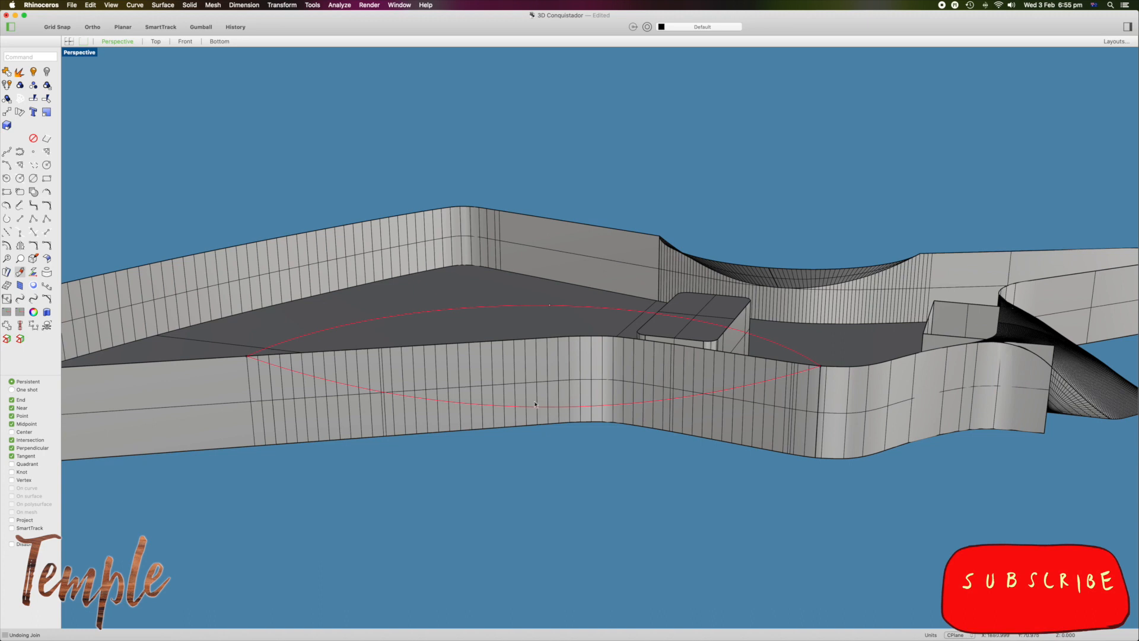
# Split the body's side polysurface using the new side arc as the cutting object.
pyautogui.click(524, 363)
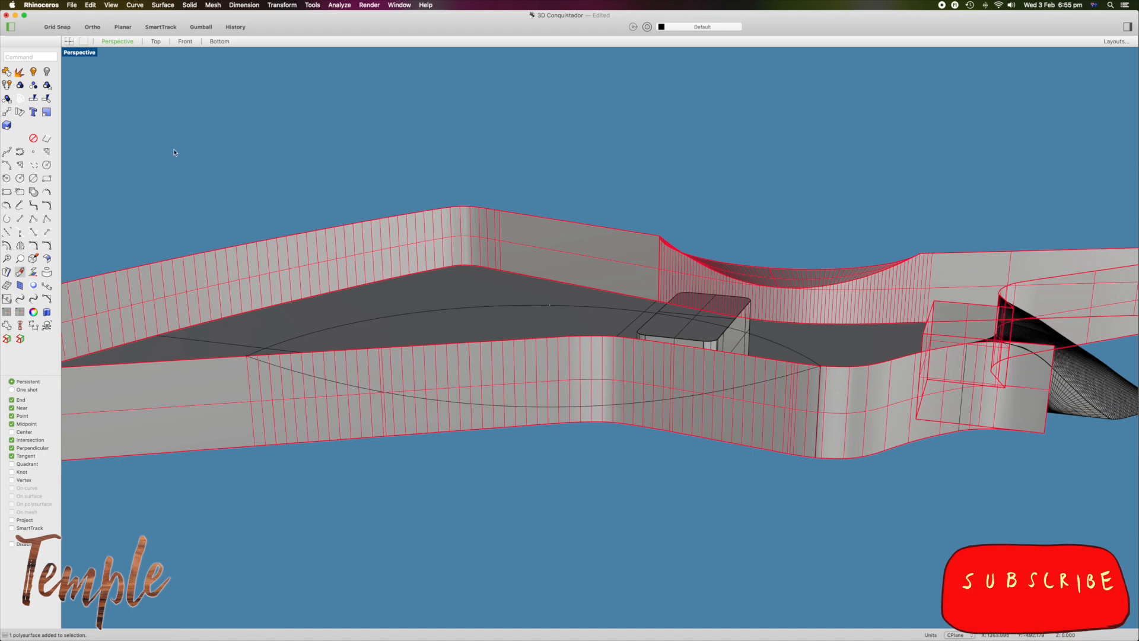
pyautogui.click(33, 98)
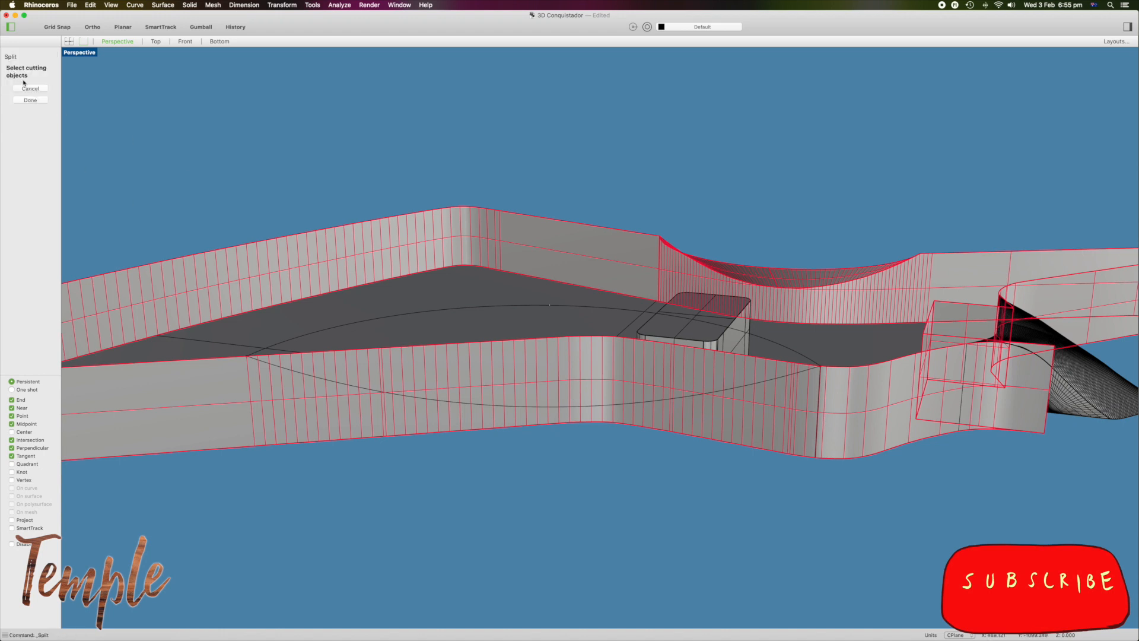
pyautogui.click(340, 385)
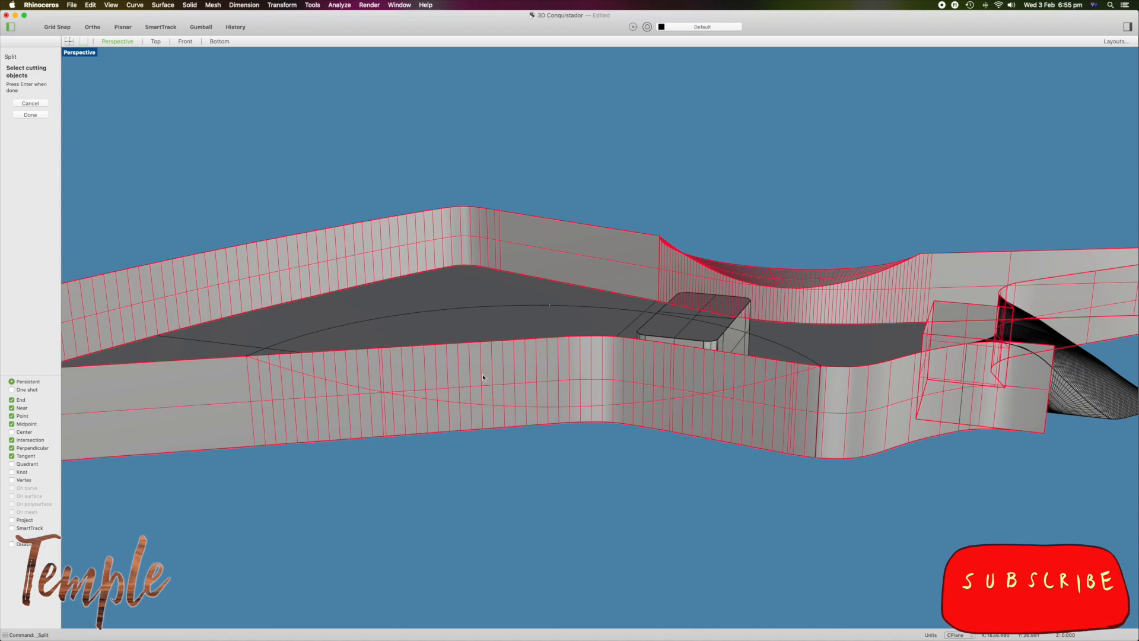
pyautogui.press('Return')
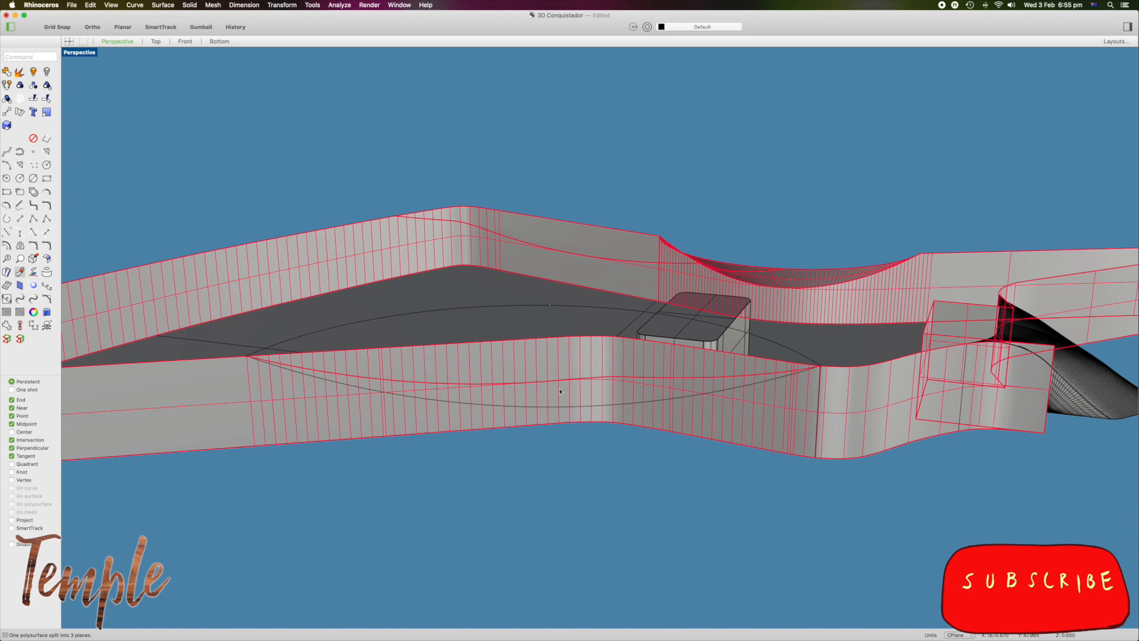
# Delete the crescent piece cut from the near side, and undo the deletion and the split.
pyautogui.click(525, 363)
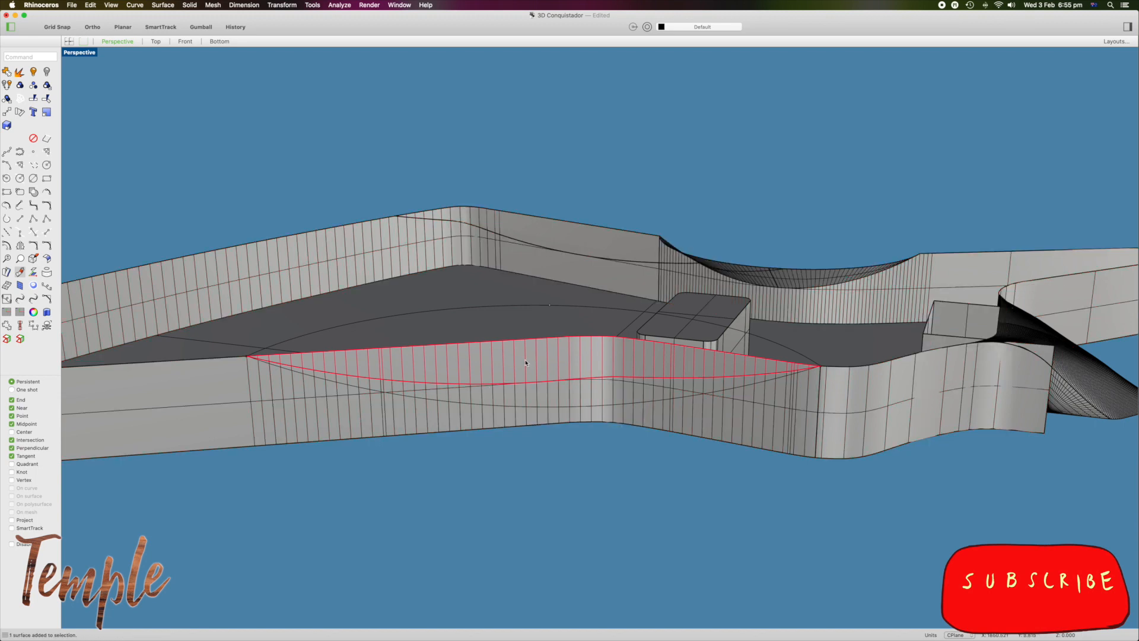
pyautogui.press('Delete')
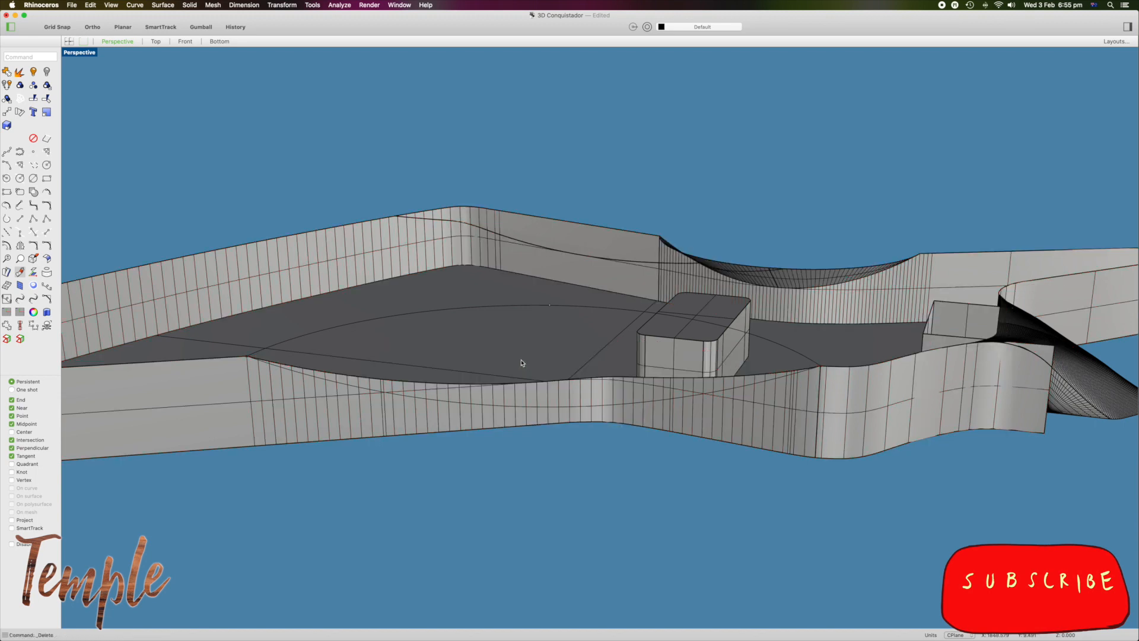
pyautogui.click(504, 223)
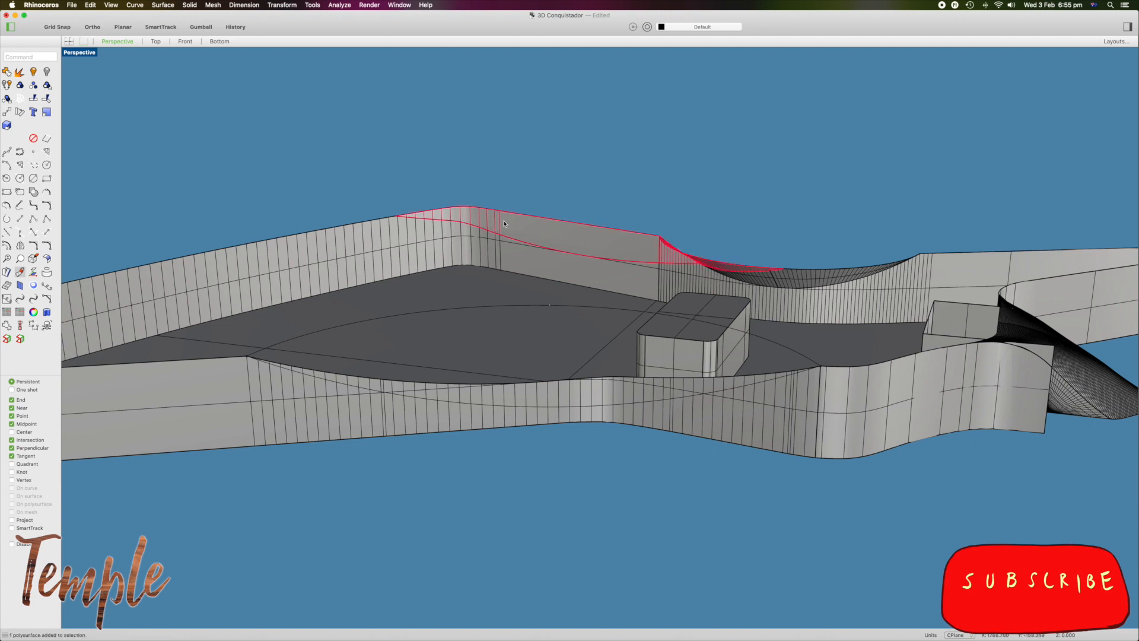
pyautogui.press('super+z')
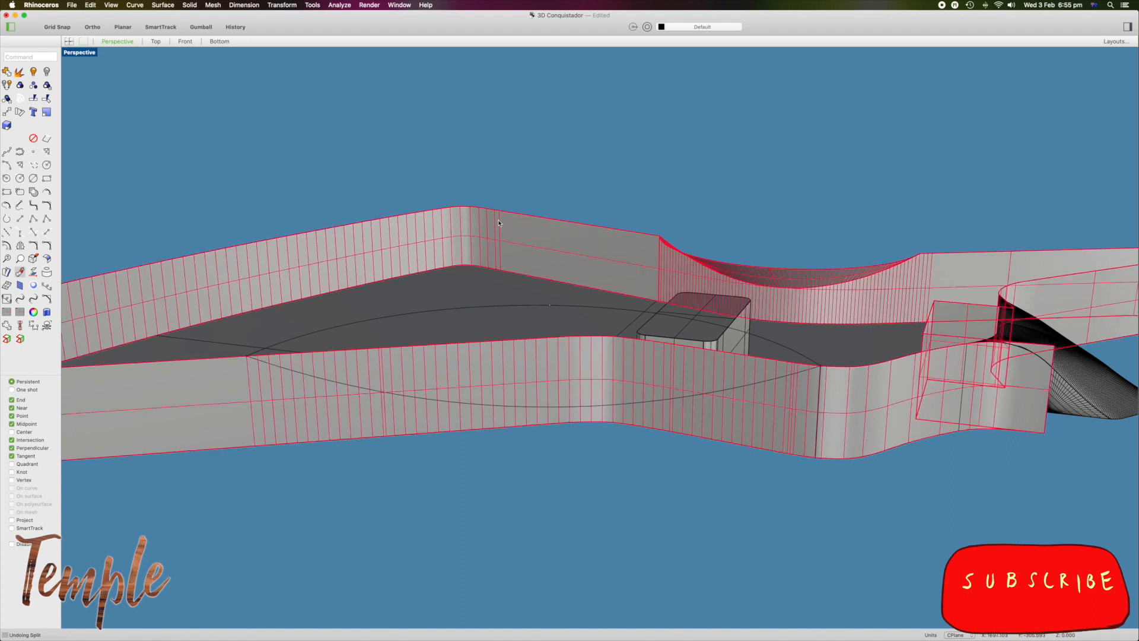
# Split the body's side polysurface using the vertical lines at both ends of the side arc as cutting objects.
pyautogui.click(251, 379)
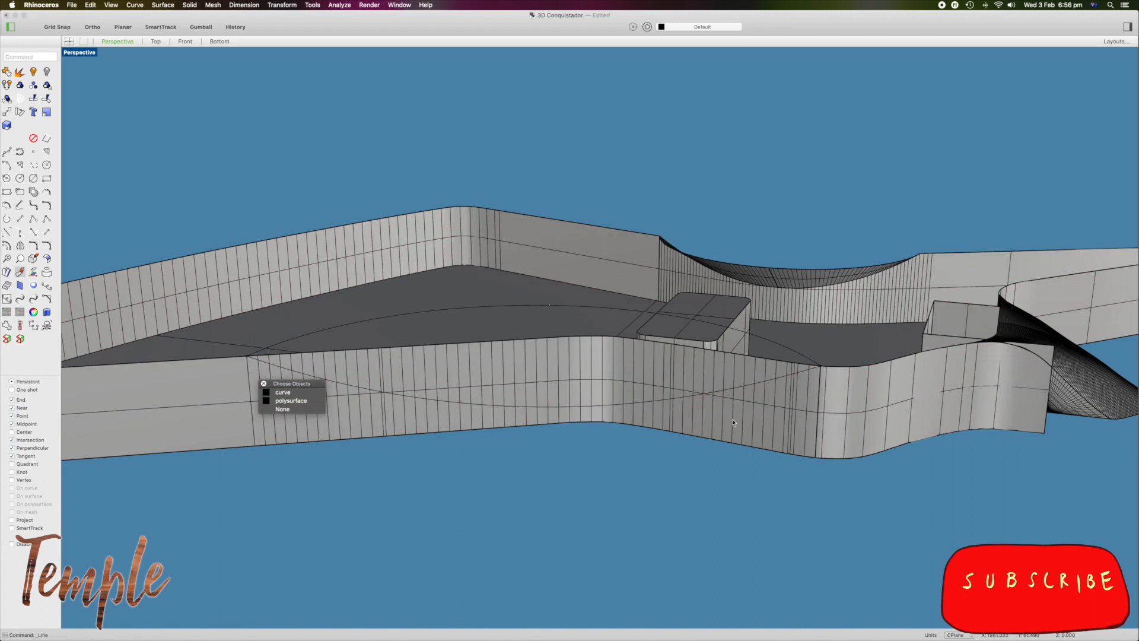
pyautogui.click(828, 401)
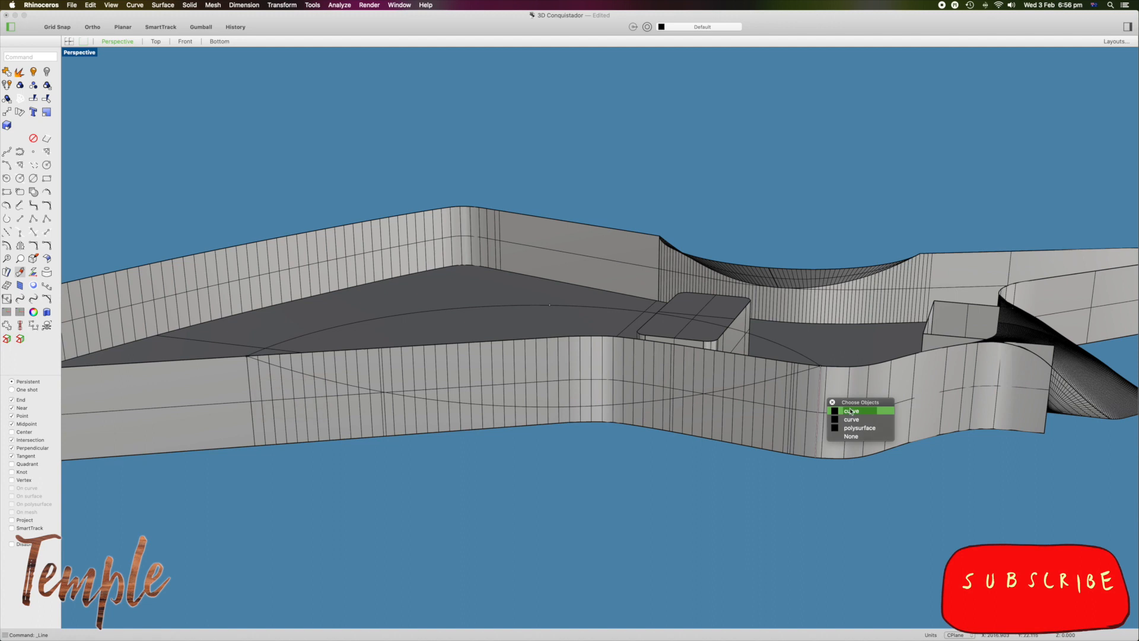
pyautogui.click(851, 411)
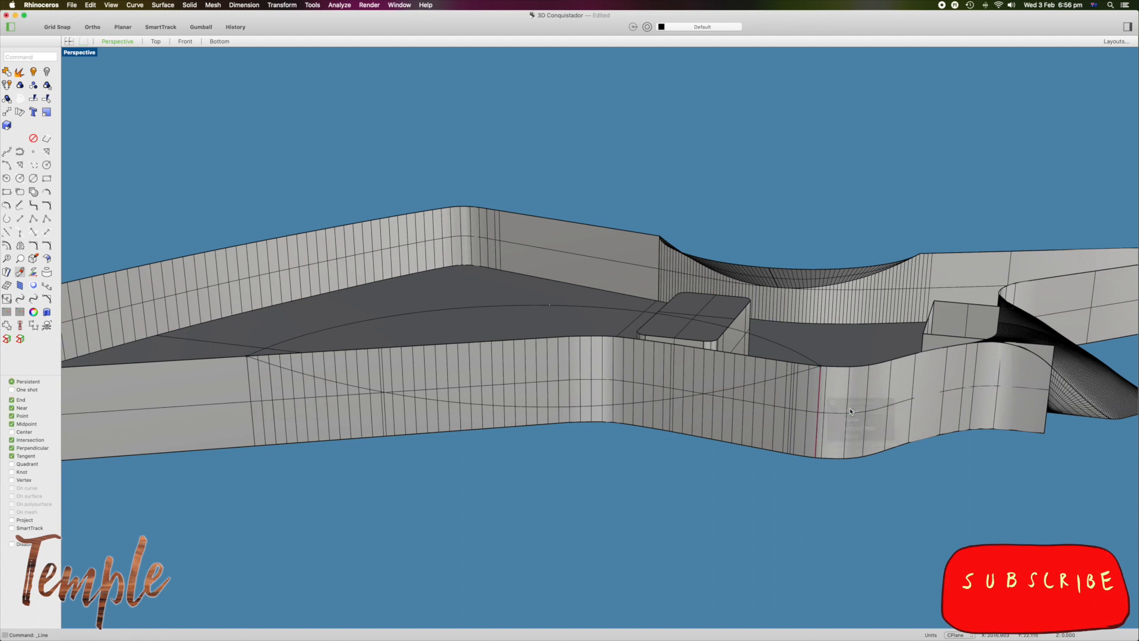
pyautogui.click(338, 370)
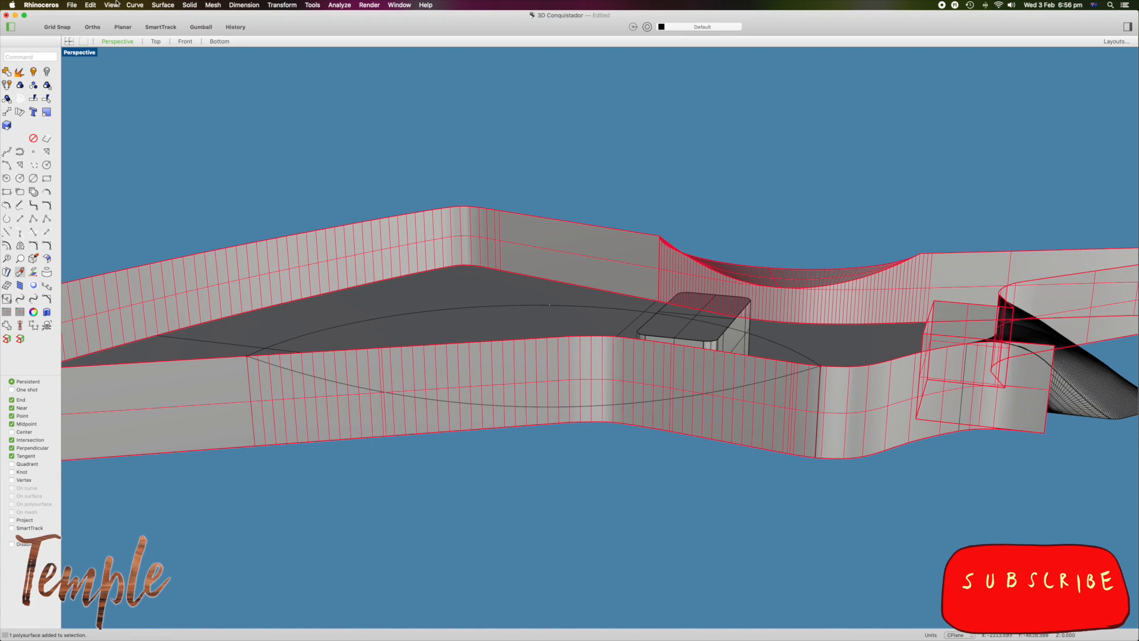
pyautogui.click(33, 100)
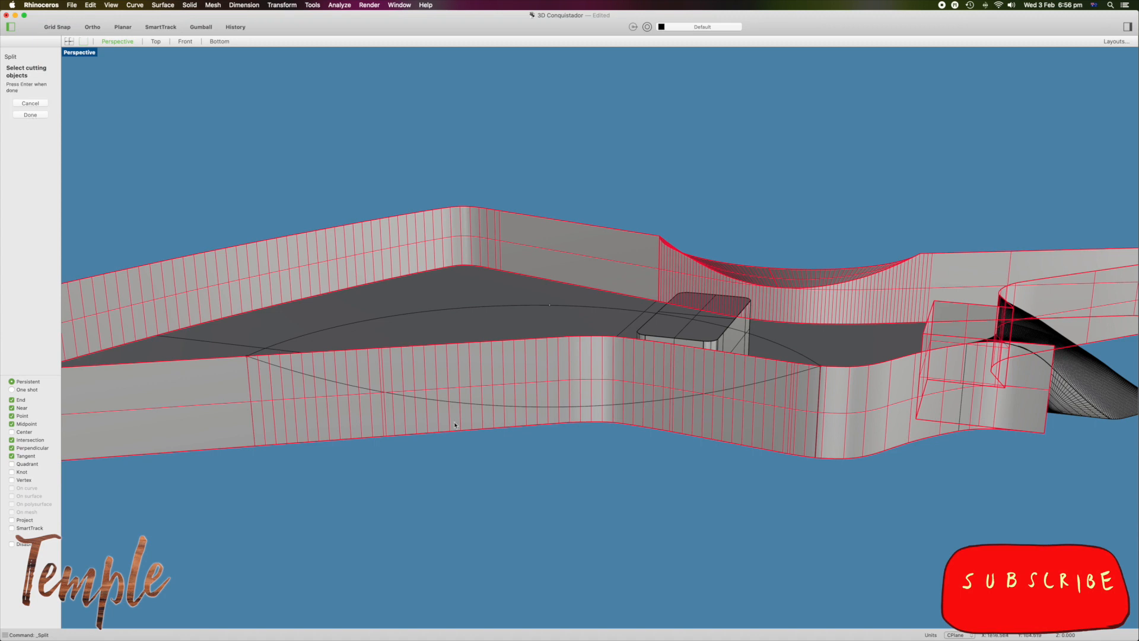
pyautogui.click(820, 396)
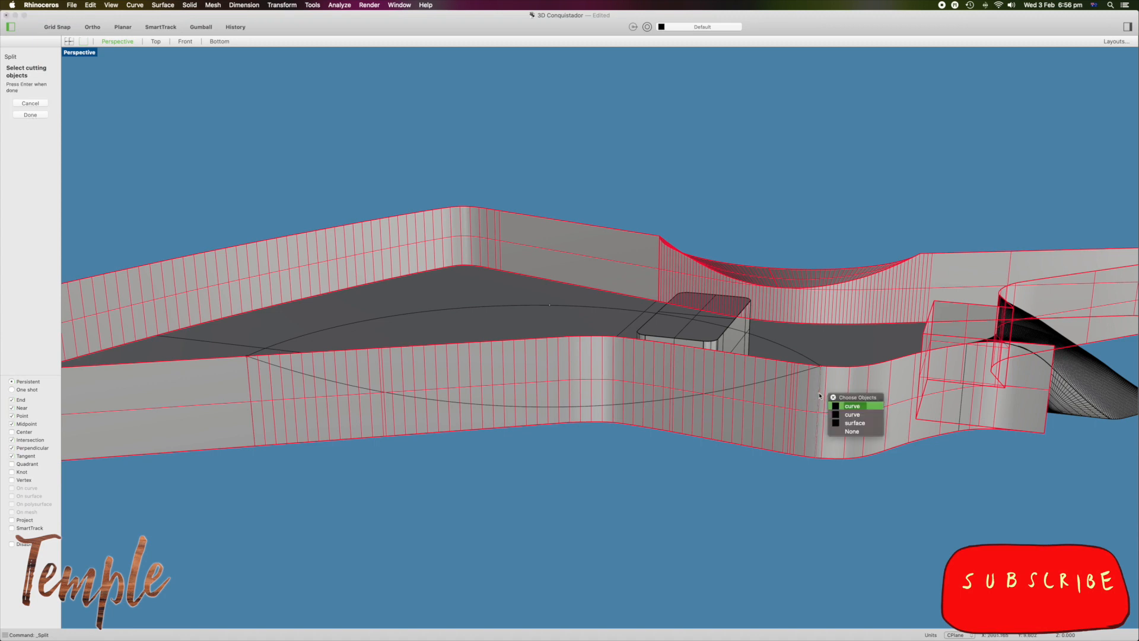
pyautogui.click(849, 407)
pyautogui.press('Return')
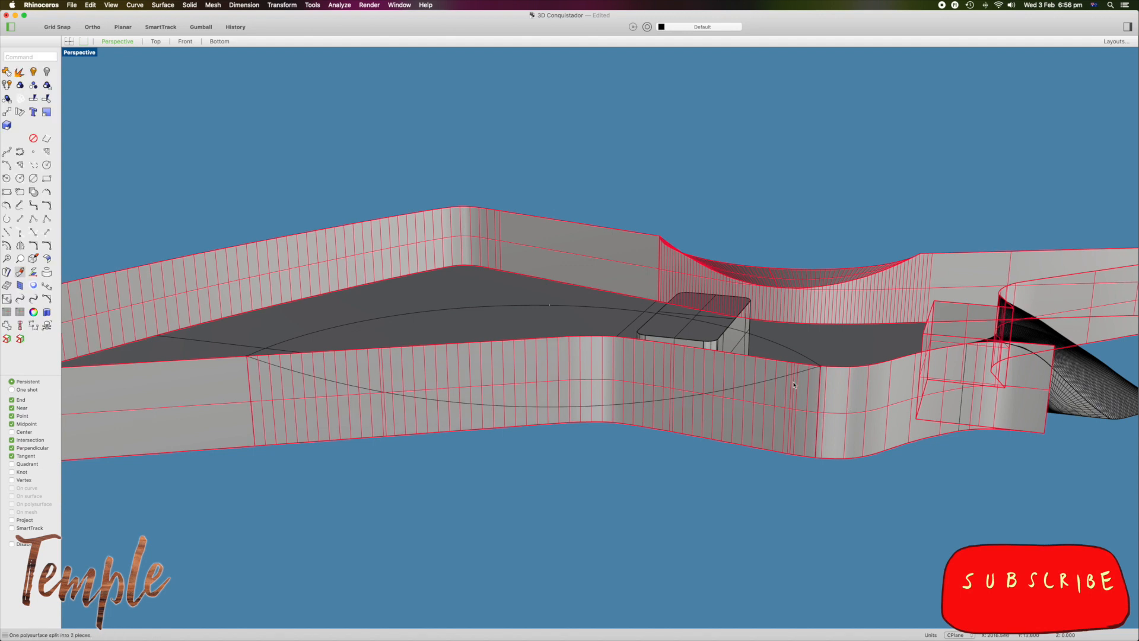
# Split the isolated side surface between the vertical lines using the side arc as the cutting object.
pyautogui.click(540, 360)
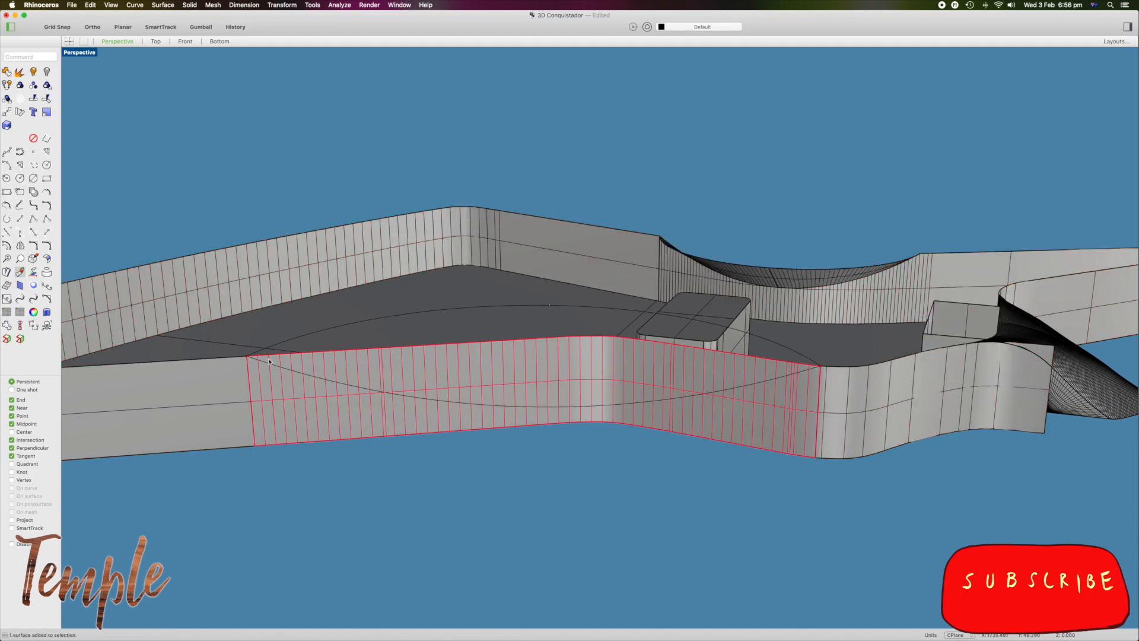
pyautogui.scroll(-5, 623, 360)
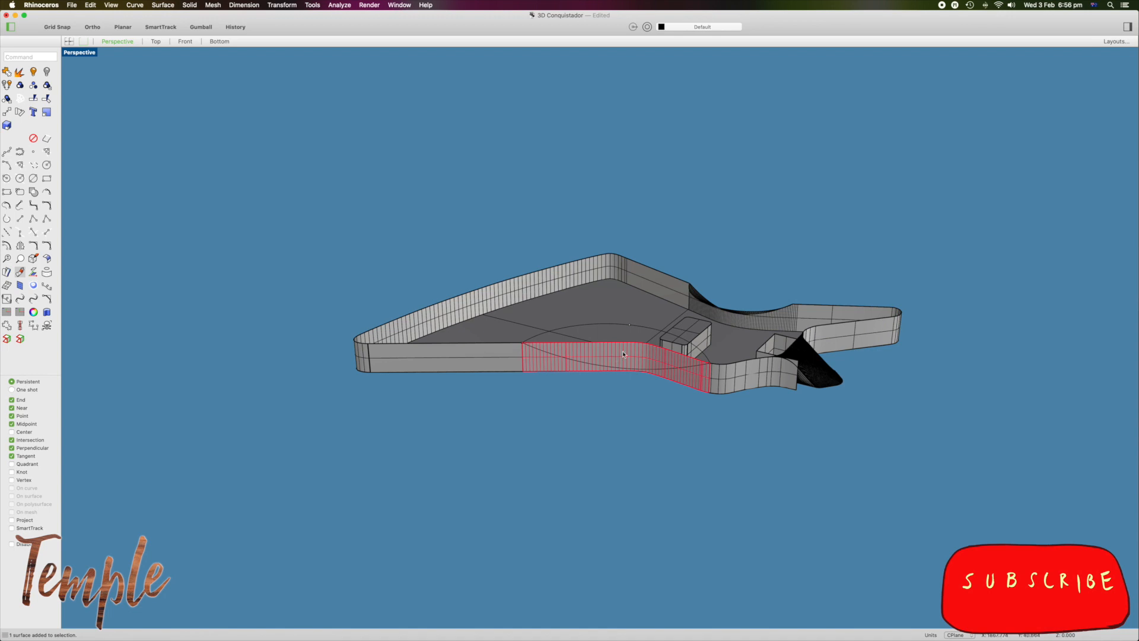
pyautogui.click(34, 99)
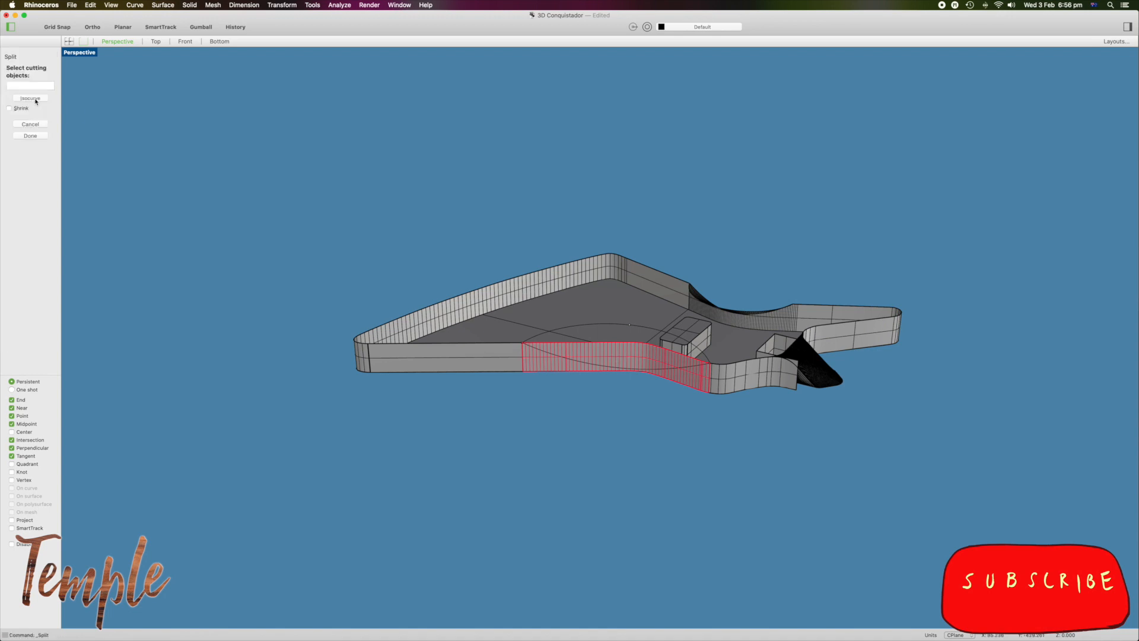
pyautogui.click(553, 357)
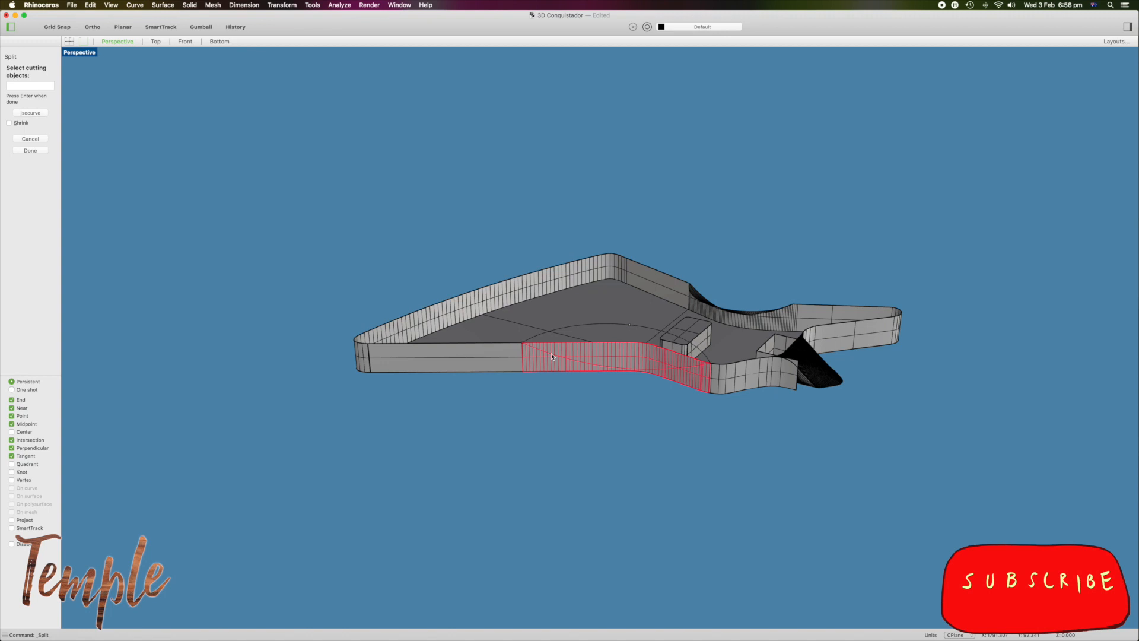
pyautogui.press('Return')
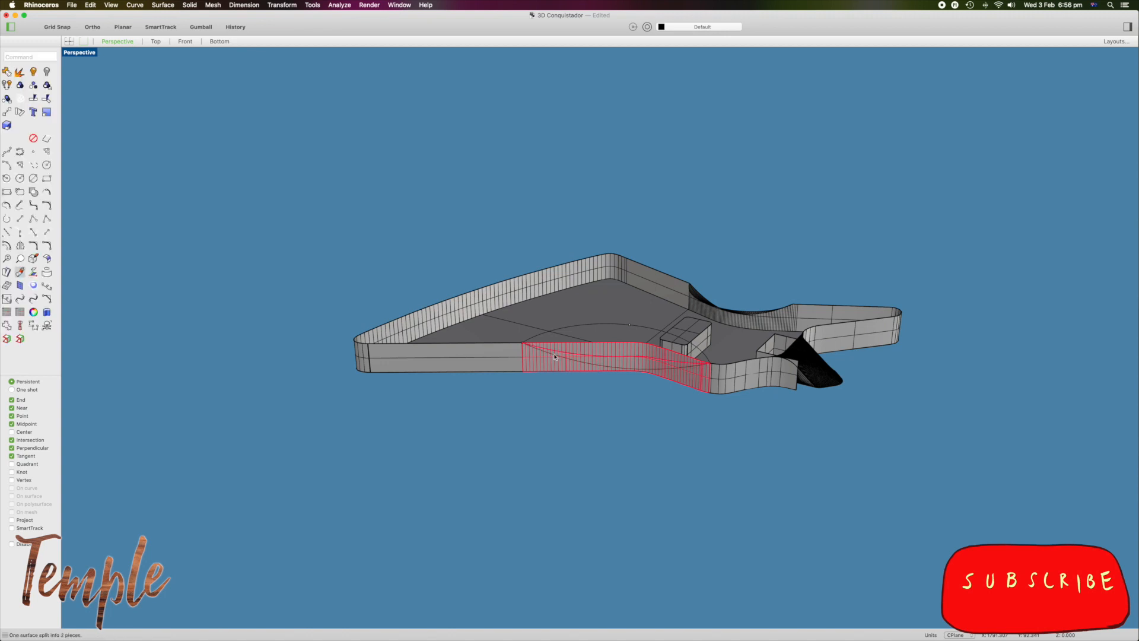
# Delete the side arc curve and the crescent-shaped piece above the cut on the near side.
pyautogui.click(574, 362)
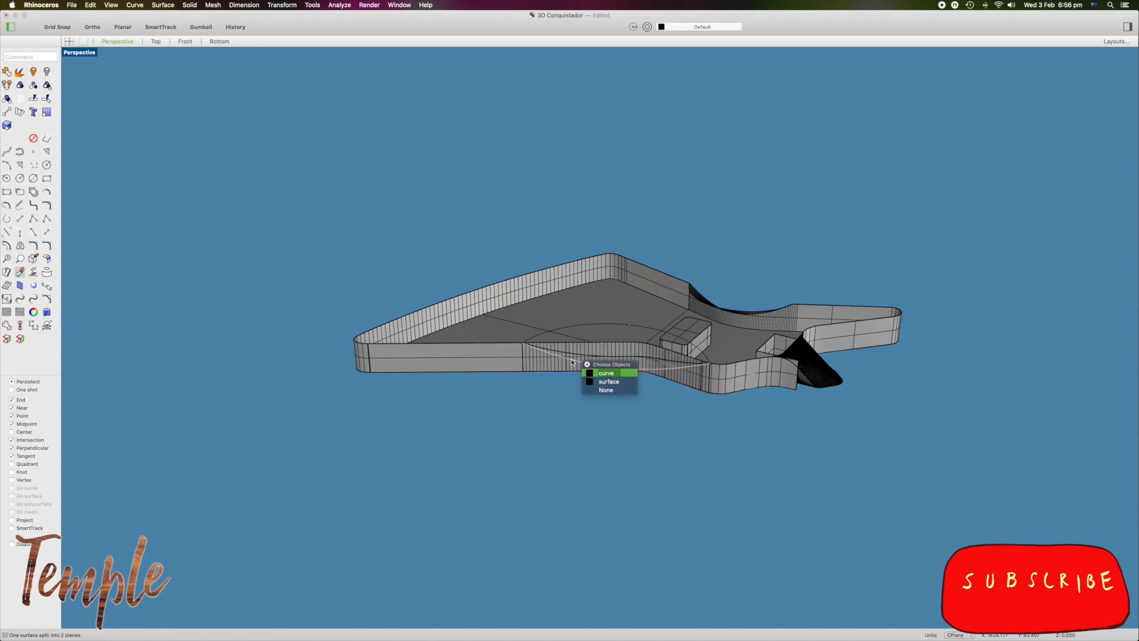
pyautogui.press('Return')
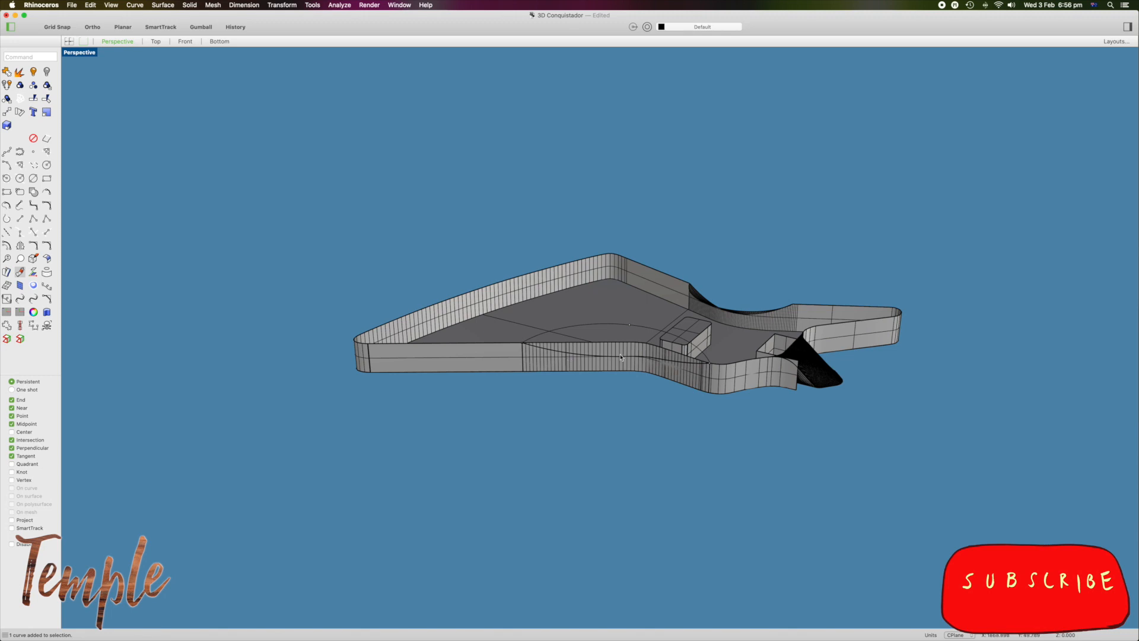
pyautogui.click(616, 351)
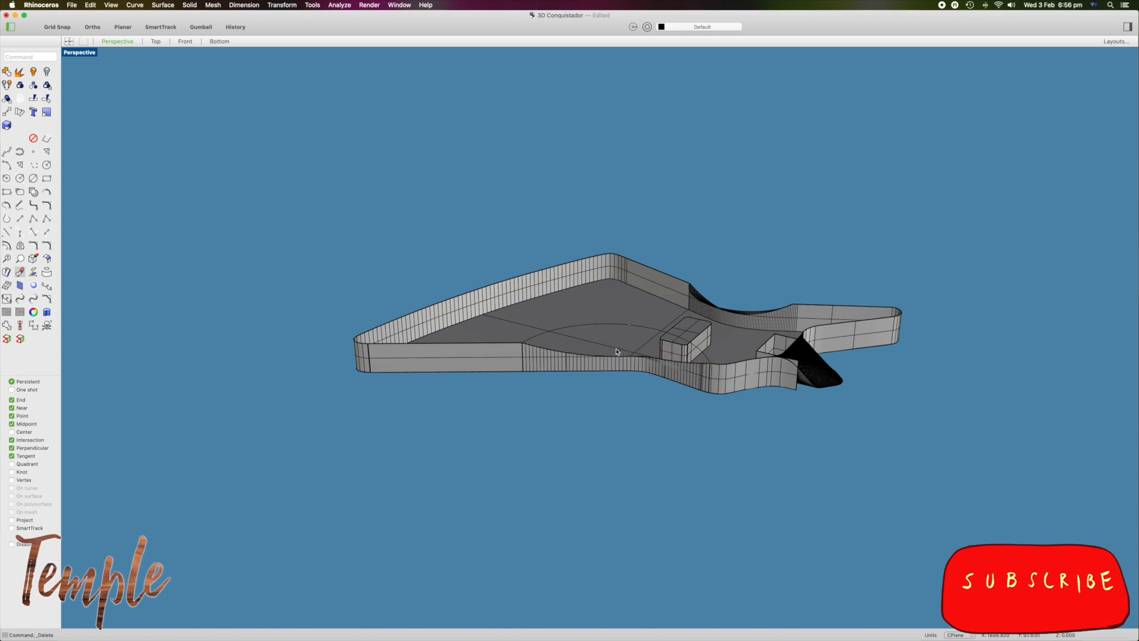
# Duplicate the curved upper edge of the remaining near-side surface as a curve.
pyautogui.moveTo(617, 351); pyautogui.dragTo(548, 340, button='right')
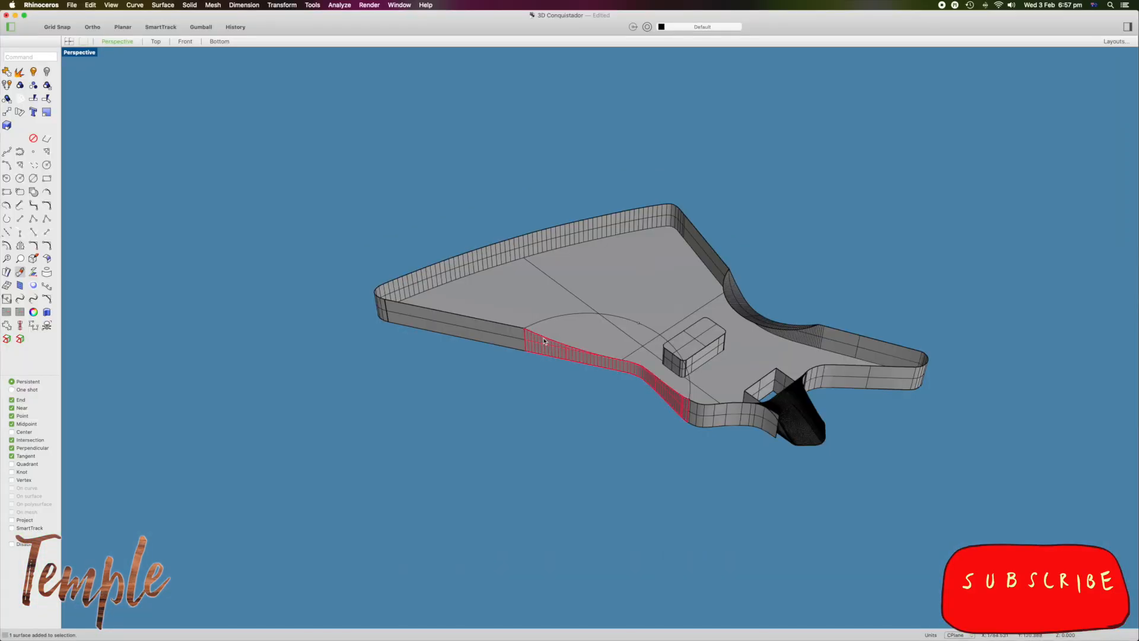
pyautogui.click(46, 139)
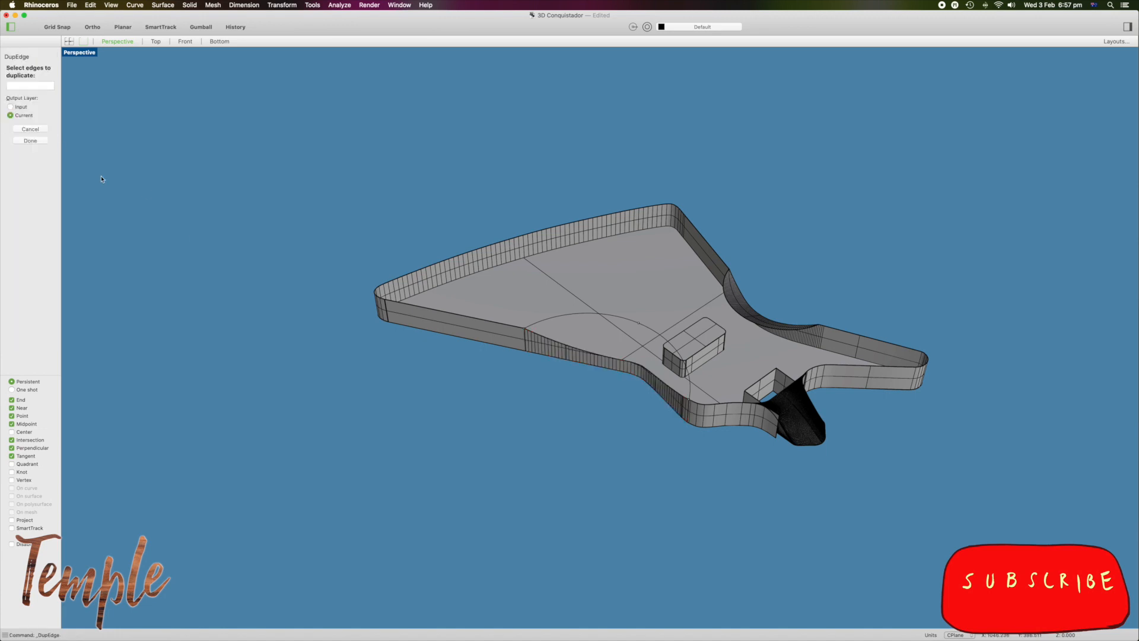
pyautogui.click(544, 340)
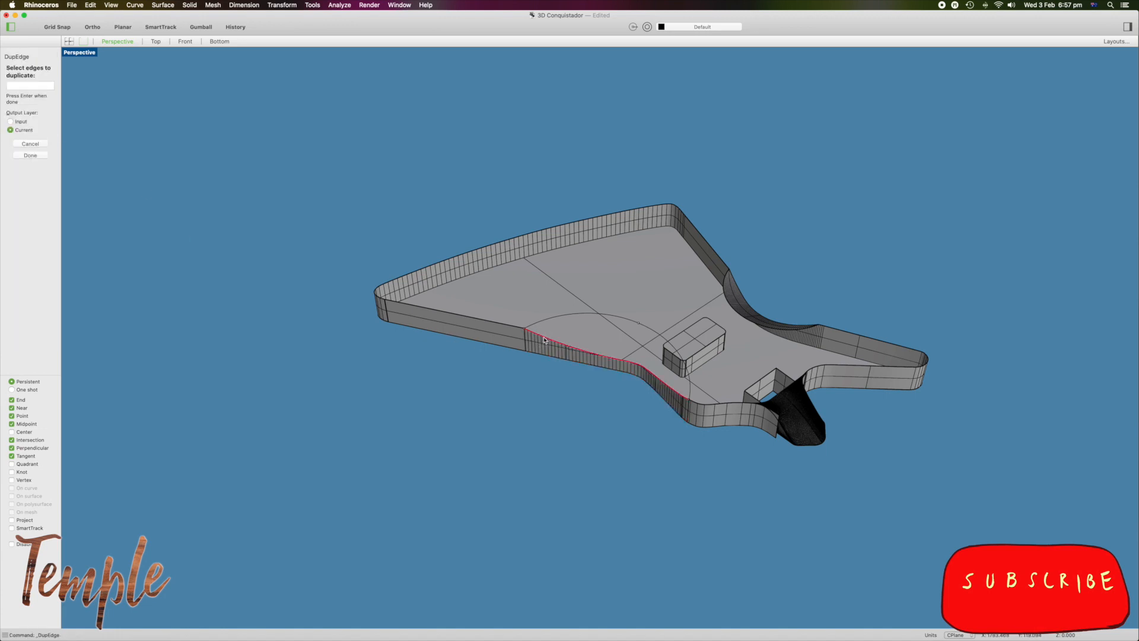
pyautogui.press('Return')
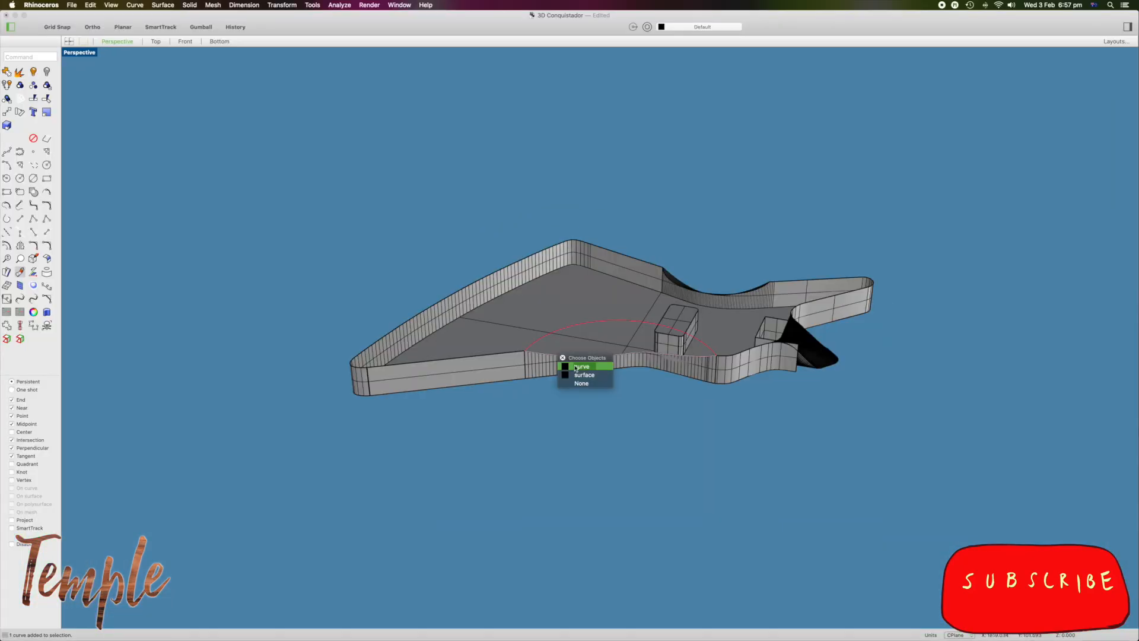
# Loft a surface between the top arc and the duplicated edge curve with the Tight style and no simplification.
pyautogui.click(558, 363)
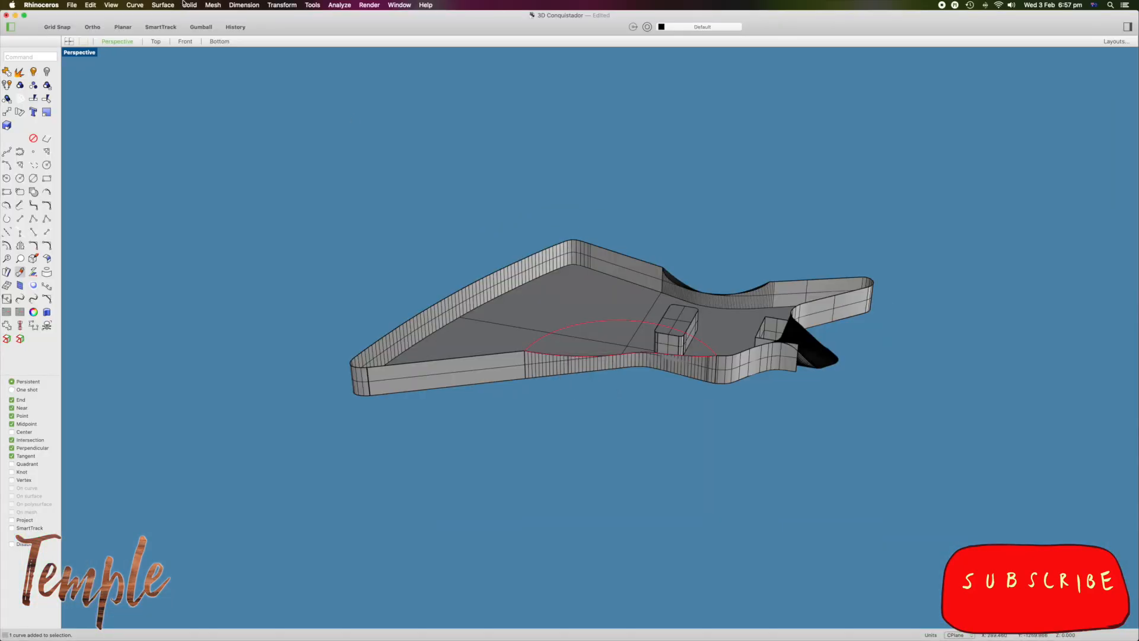
pyautogui.click(164, 5)
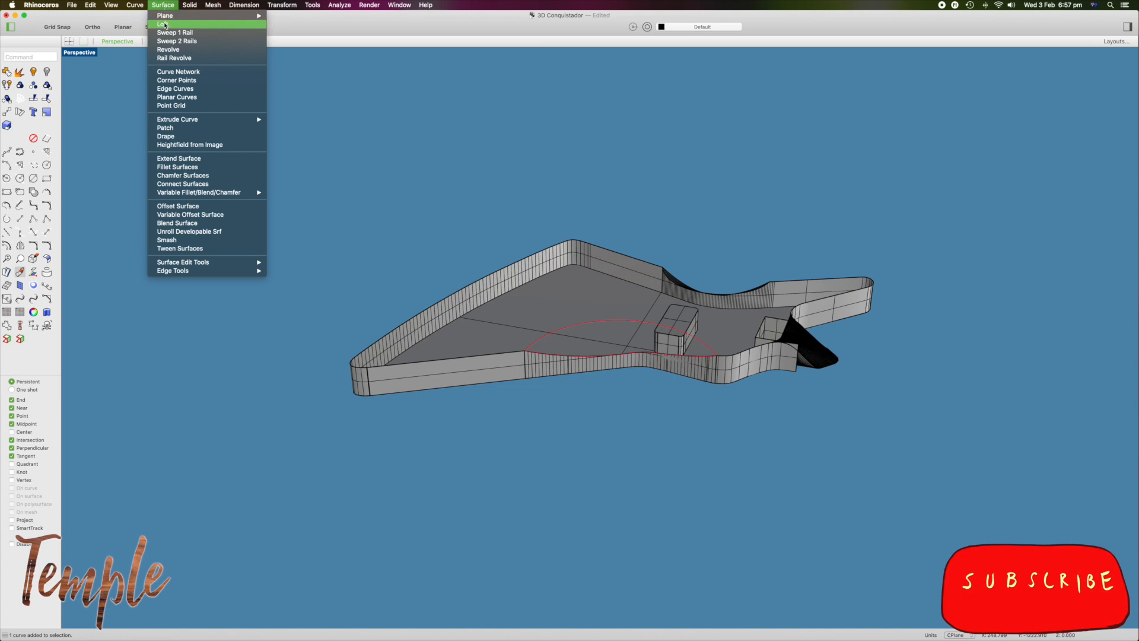
pyautogui.click(165, 25)
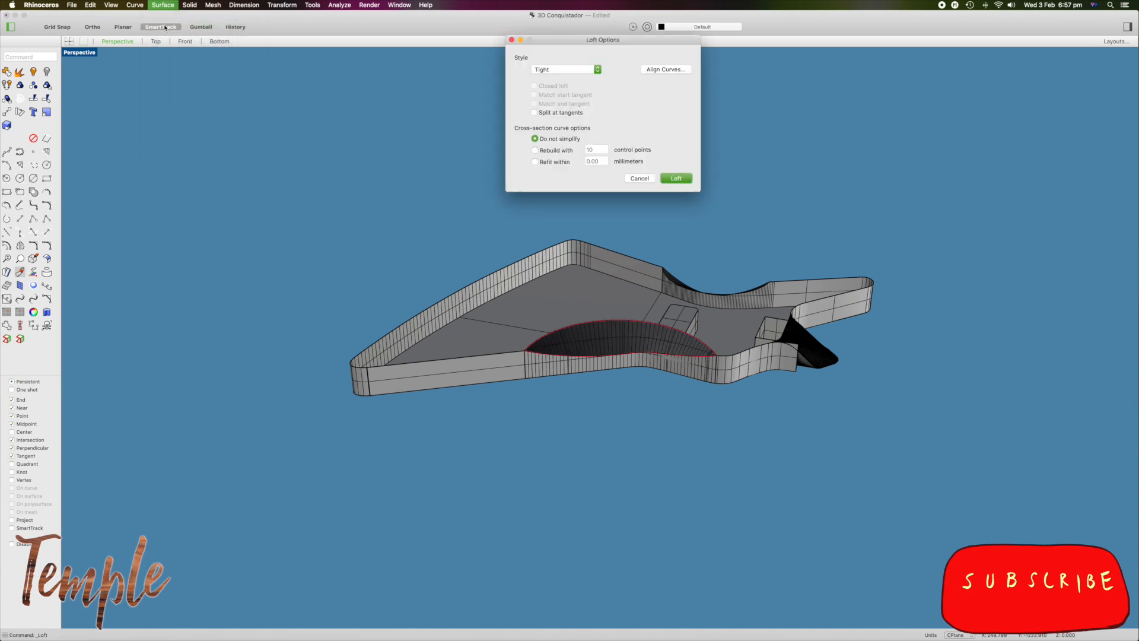
pyautogui.click(568, 75)
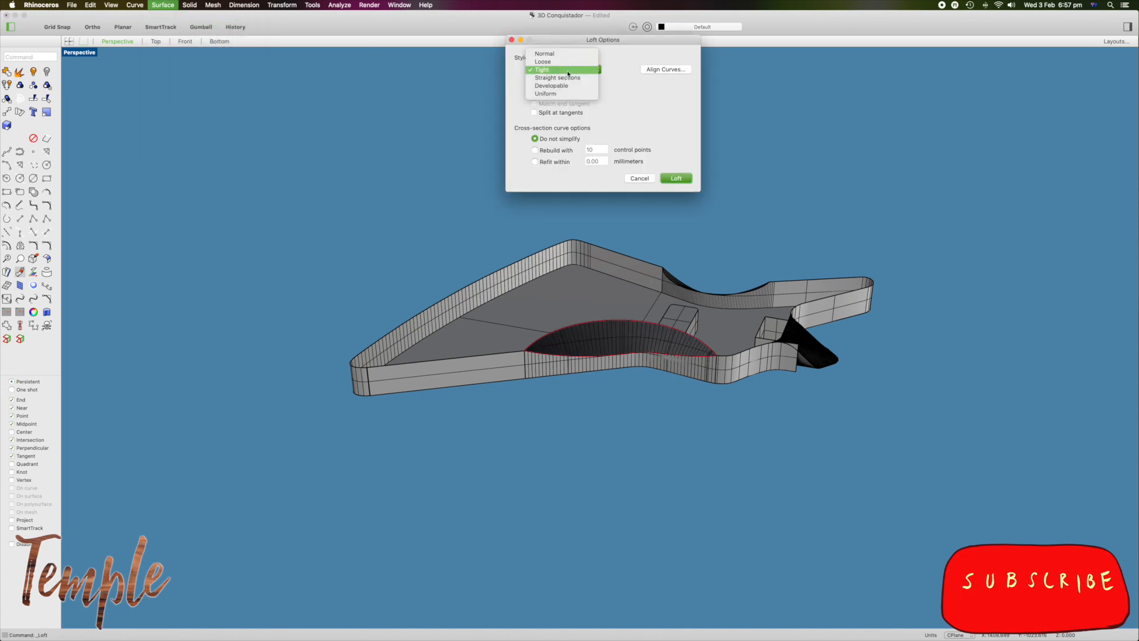
pyautogui.click(568, 70)
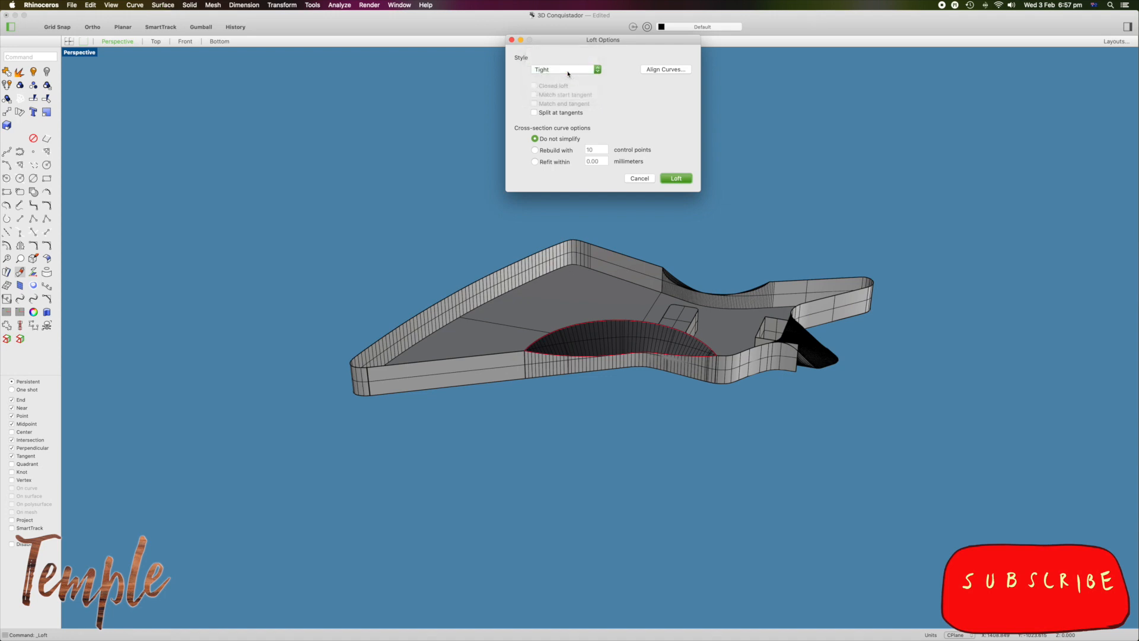
pyautogui.click(680, 178)
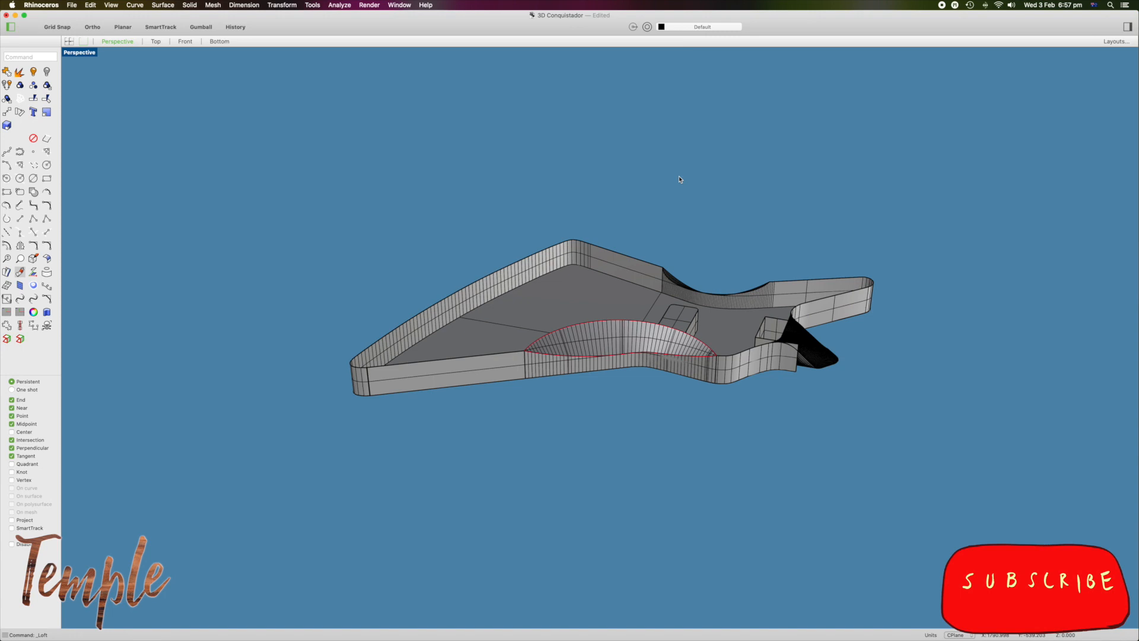
# Examine the new carve from several angles and highlight the body pieces to check which surfaces are grouped together.
pyautogui.moveTo(652, 310); pyautogui.dragTo(685, 324, button='right')
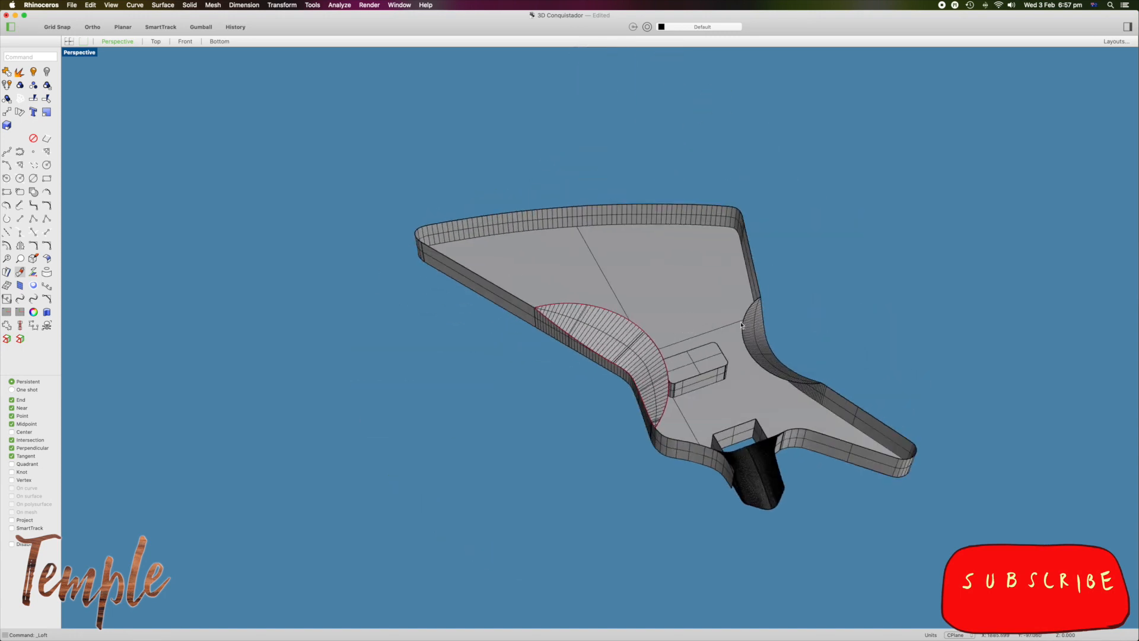
pyautogui.moveTo(529, 376); pyautogui.dragTo(540, 442, button='right')
pyautogui.click(607, 346)
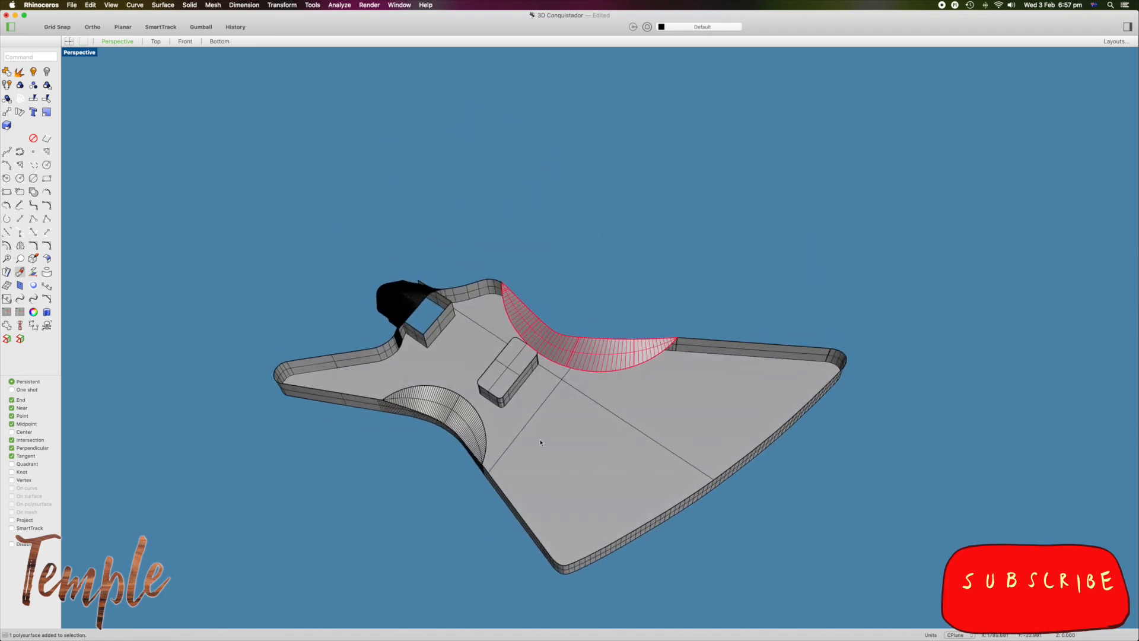
pyautogui.click(452, 405)
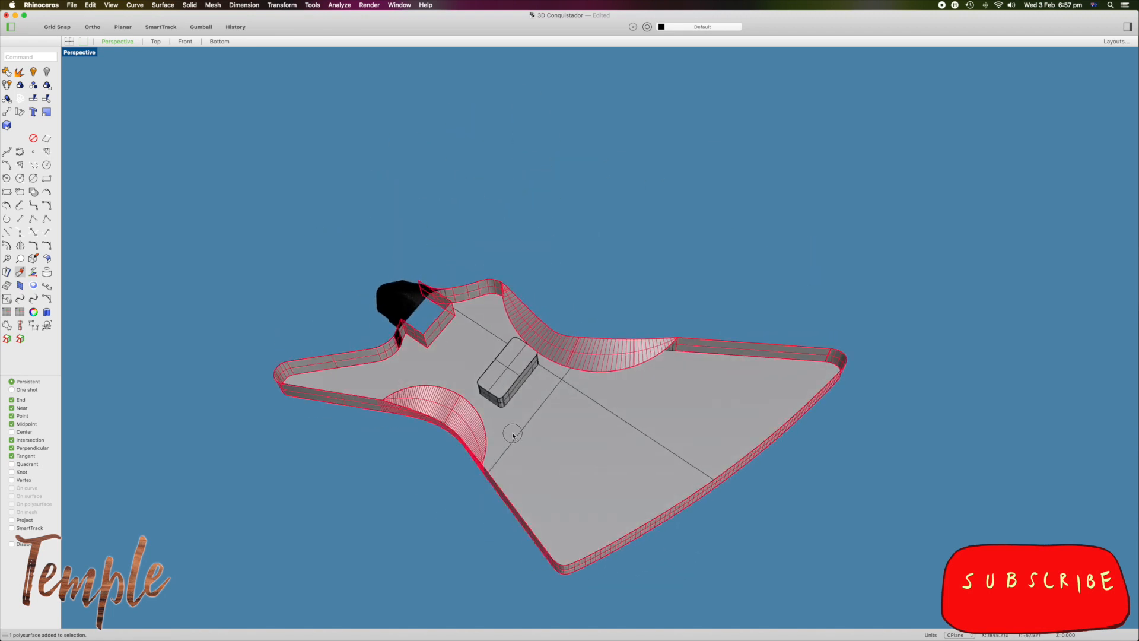
pyautogui.moveTo(511, 433); pyautogui.dragTo(518, 411, button='right')
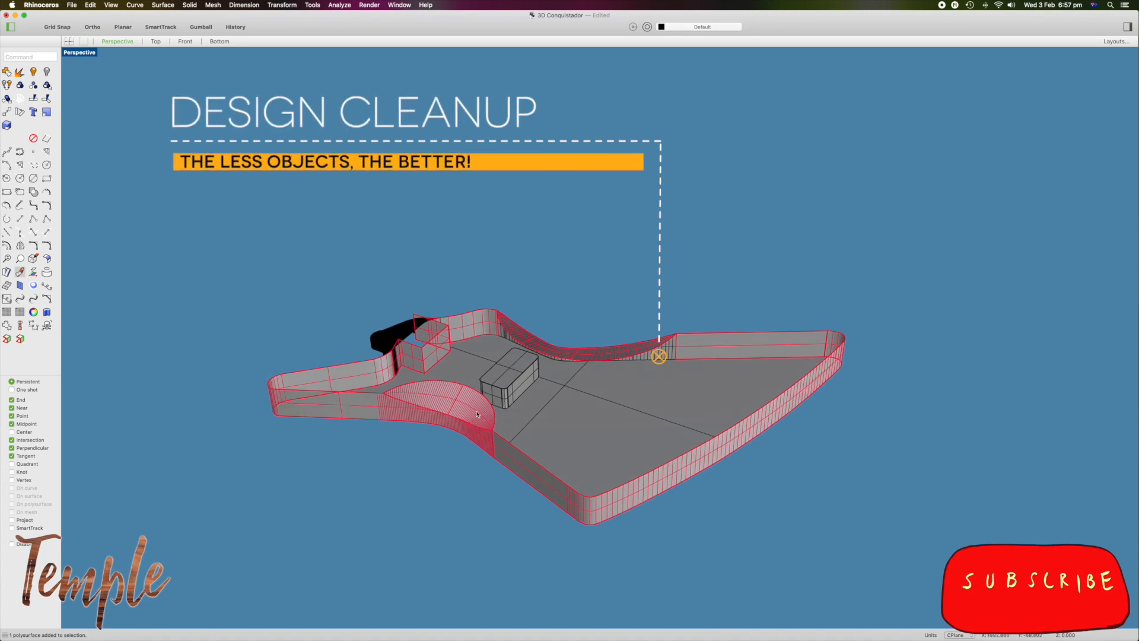
pyautogui.click(394, 457)
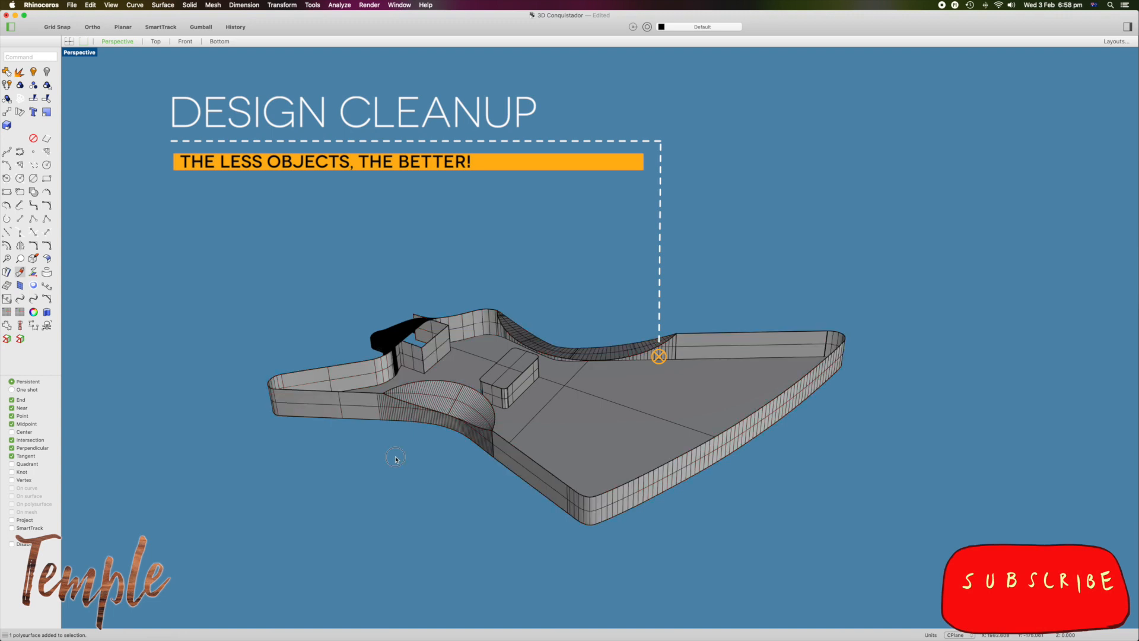
pyautogui.click(692, 354)
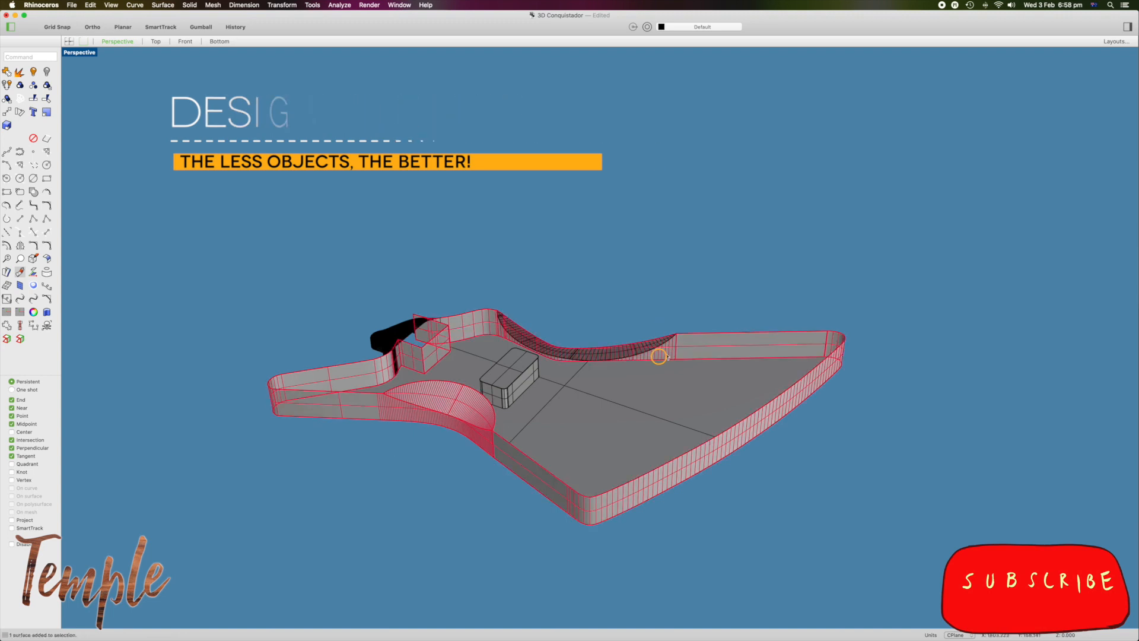
pyautogui.click(654, 377)
# Explode the body's side polysurface, including the older carve, into separate surfaces.
pyautogui.click(690, 354)
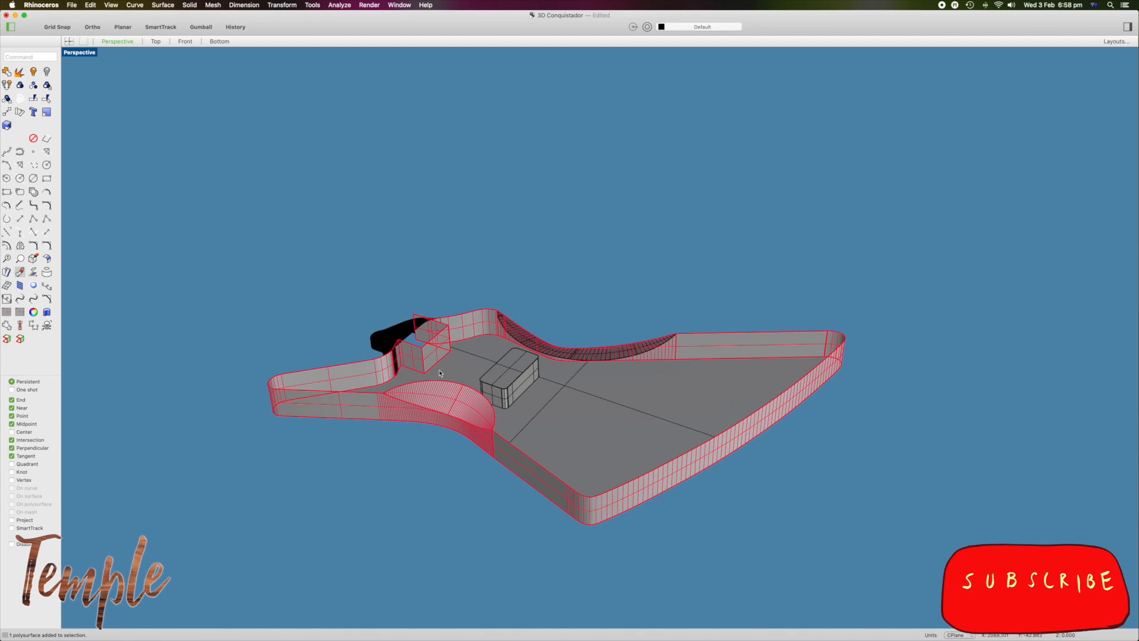
pyautogui.click(739, 320)
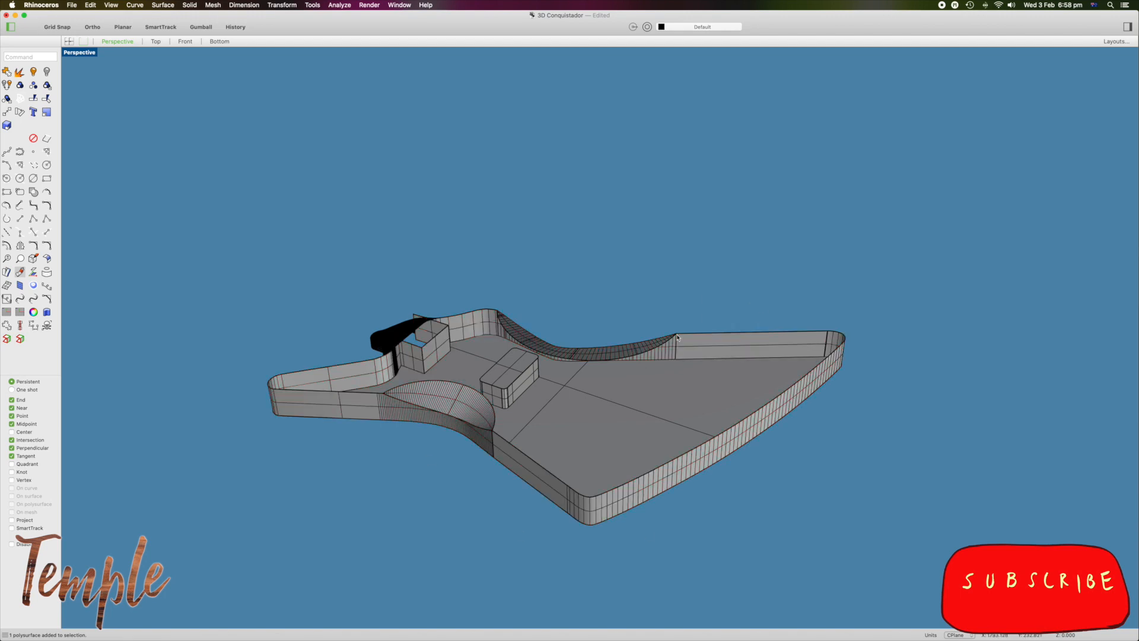
pyautogui.click(693, 347)
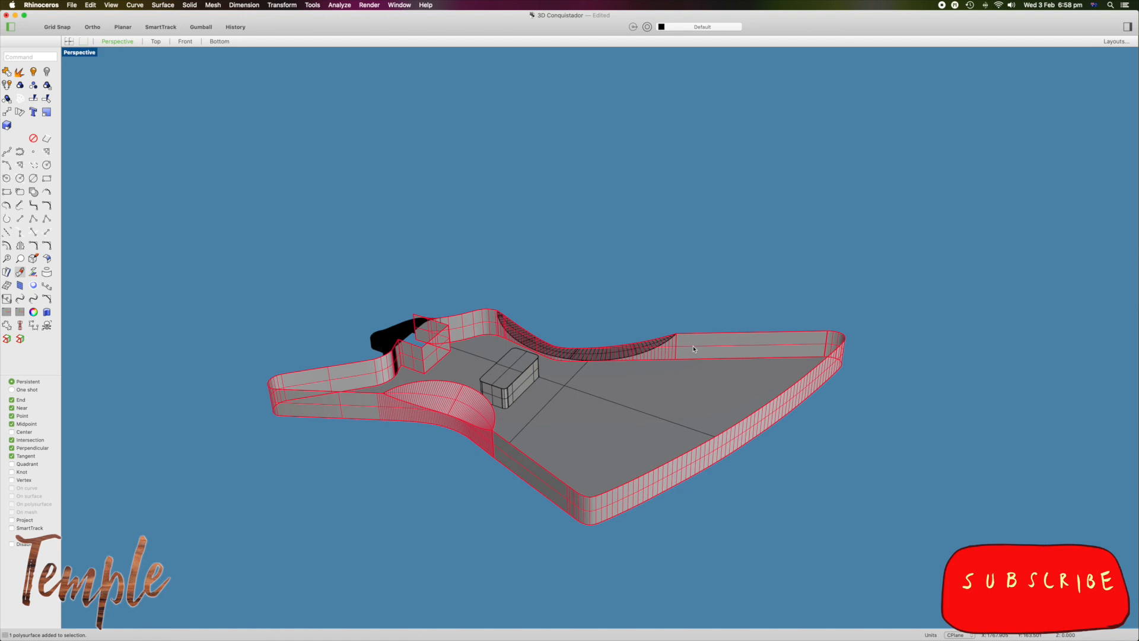
pyautogui.click(20, 72)
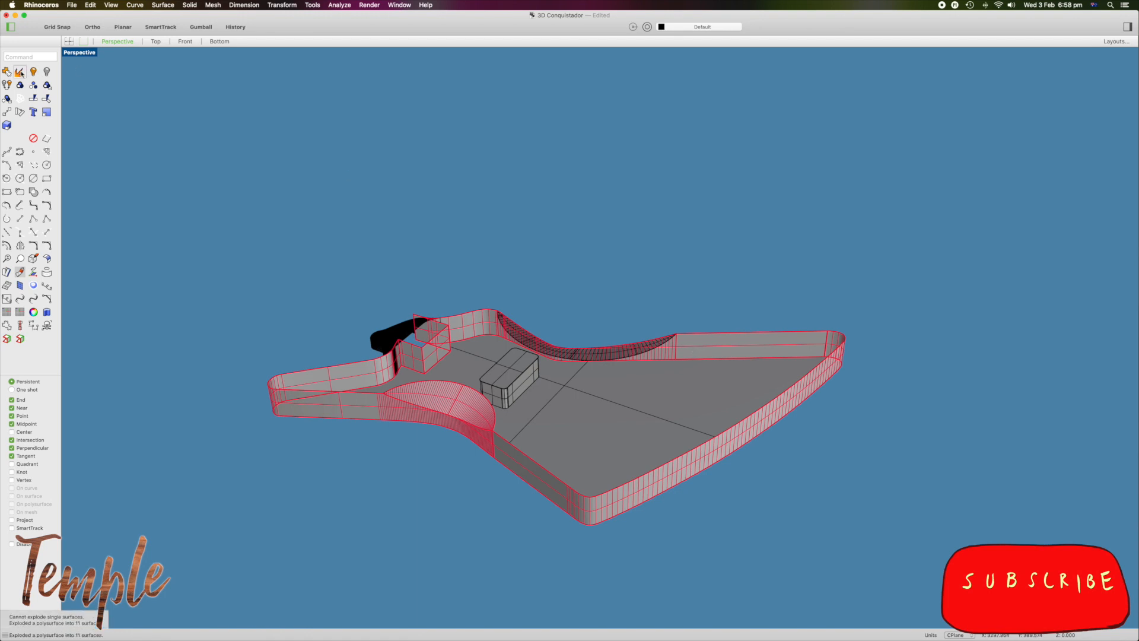
# Delete the selected side surfaces except the near-side carve, and hide the leftover side surface beside the neck pocket.
pyautogui.keyDown('super'); pyautogui.click(448, 397); pyautogui.keyUp('super')
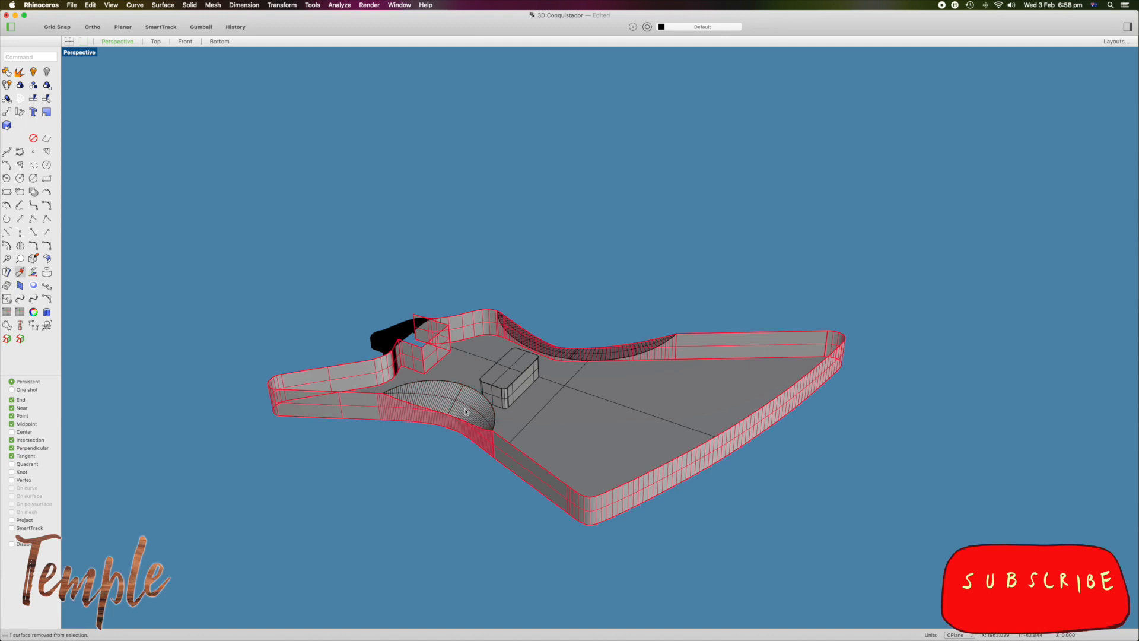
pyautogui.press('Delete')
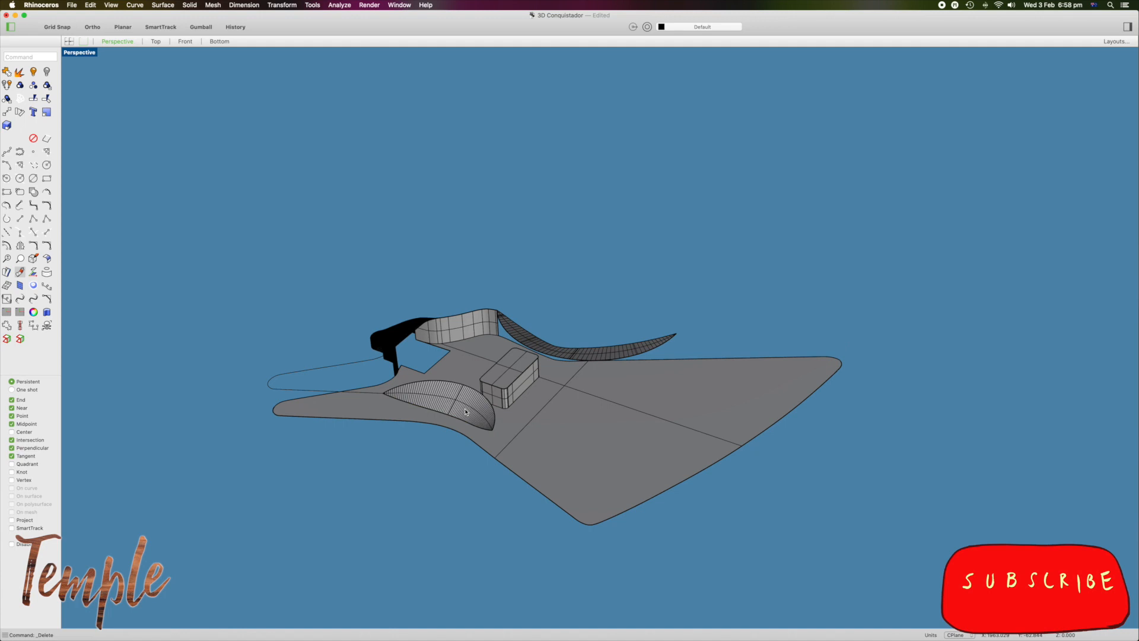
pyautogui.click(456, 328)
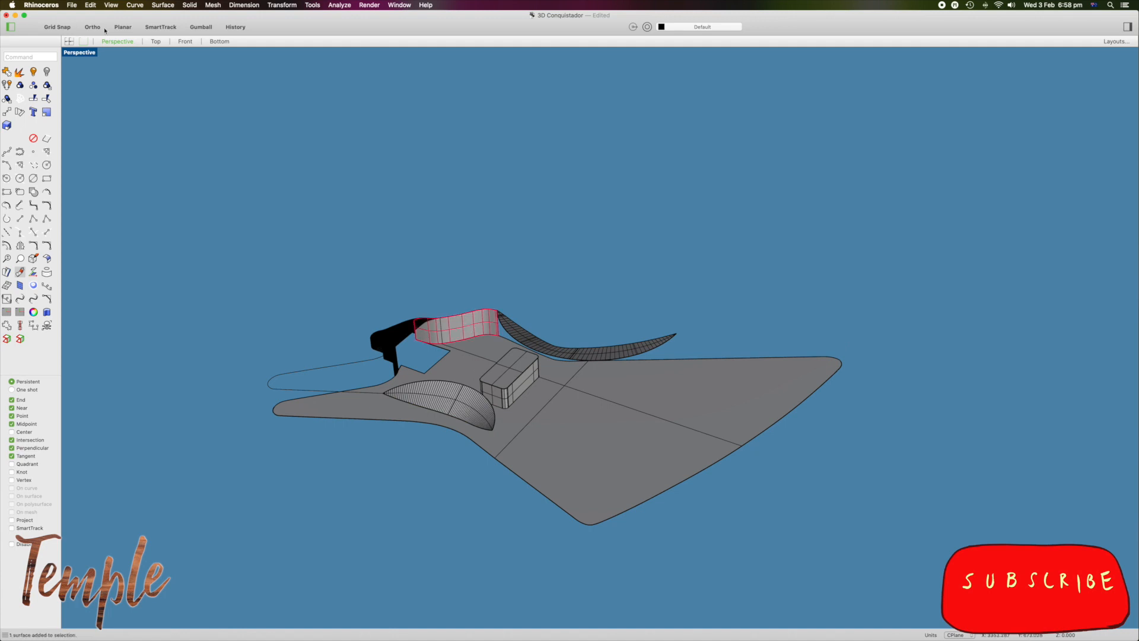
pyautogui.click(47, 74)
# Delete the stray outline curves around the horn and neck pocket, and hide the remaining object there.
pyautogui.moveTo(305, 244); pyautogui.dragTo(281, 267, button='right')
pyautogui.click(291, 351)
pyautogui.keyDown('shift'); pyautogui.click(419, 304); pyautogui.keyUp('shift')
pyautogui.press('Delete')
pyautogui.click(400, 325)
pyautogui.press('Delete')
pyautogui.click(455, 305)
pyautogui.press('super+h')
# Extrude the body's base outline curve upward to the end point of the near-side carve, without making a solid.
pyautogui.moveTo(455, 305); pyautogui.dragTo(478, 403, button='right')
pyautogui.click(417, 423)
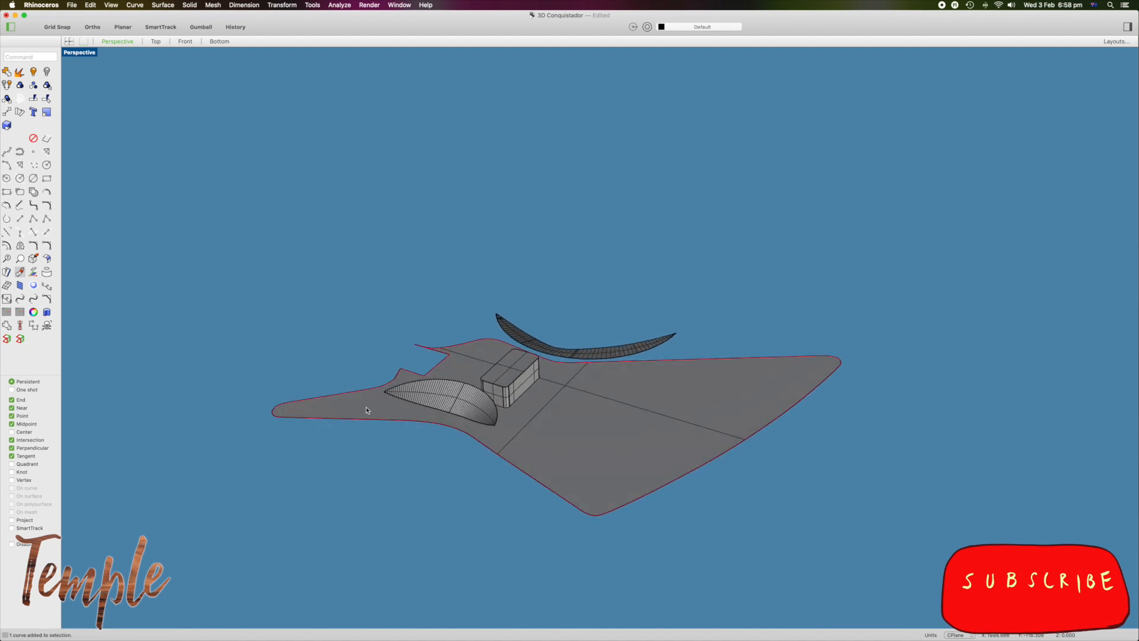
pyautogui.click(47, 313)
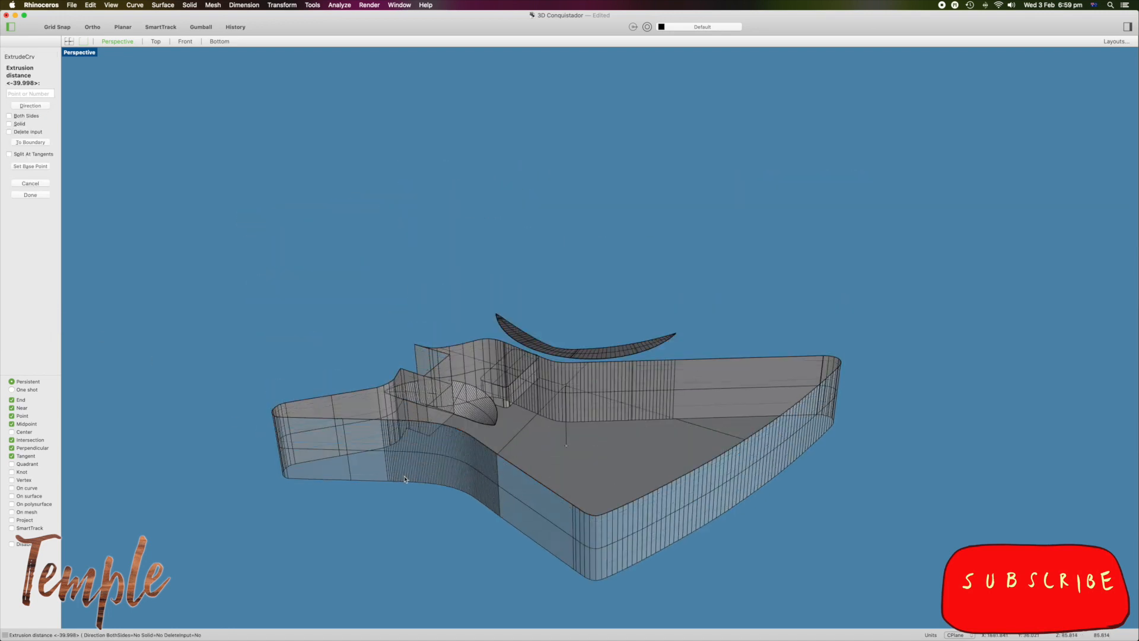
pyautogui.scroll(10, 486, 452)
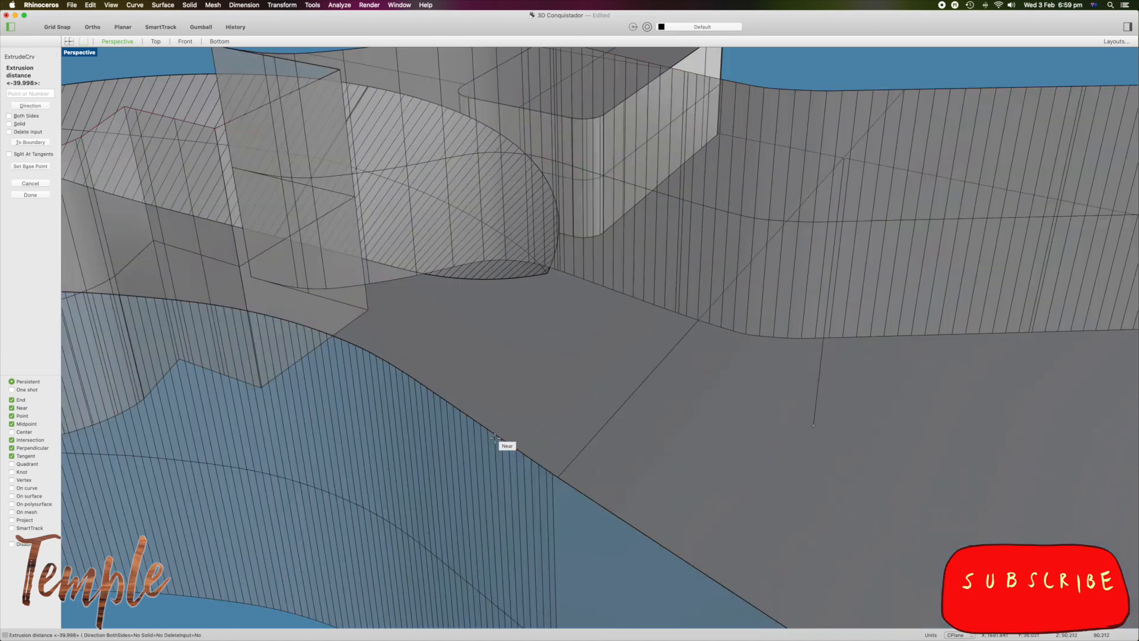
pyautogui.click(548, 274)
pyautogui.scroll(-10, 587, 371)
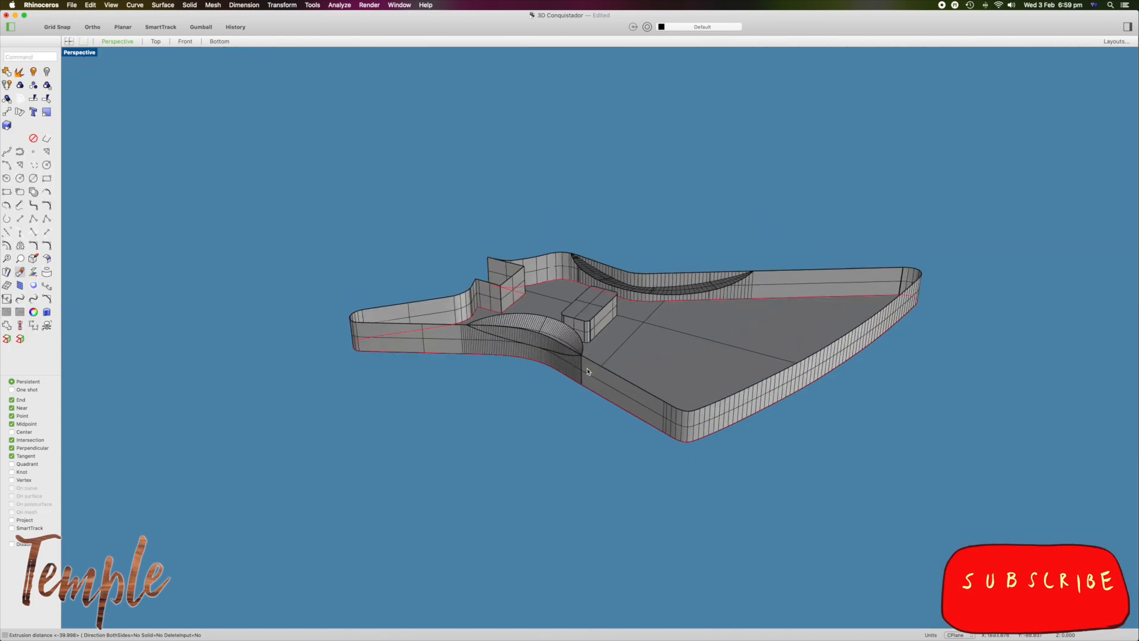
# Split the extruded body sides using the two carve surfaces as cutting objects.
pyautogui.click(543, 265)
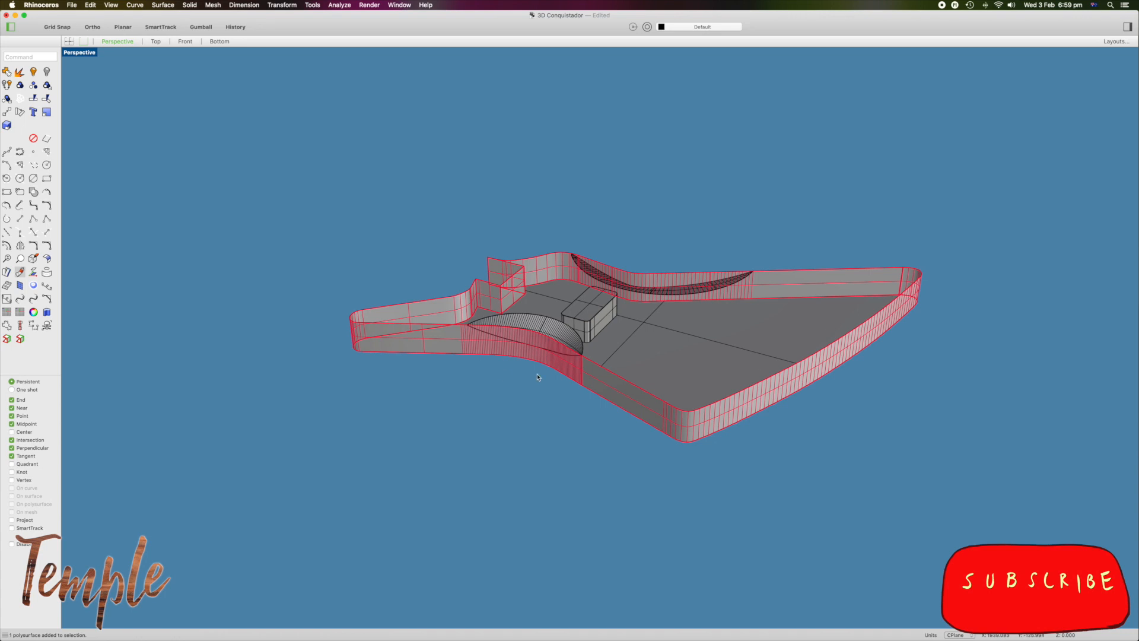
pyautogui.click(33, 98)
pyautogui.click(507, 342)
pyautogui.click(538, 353)
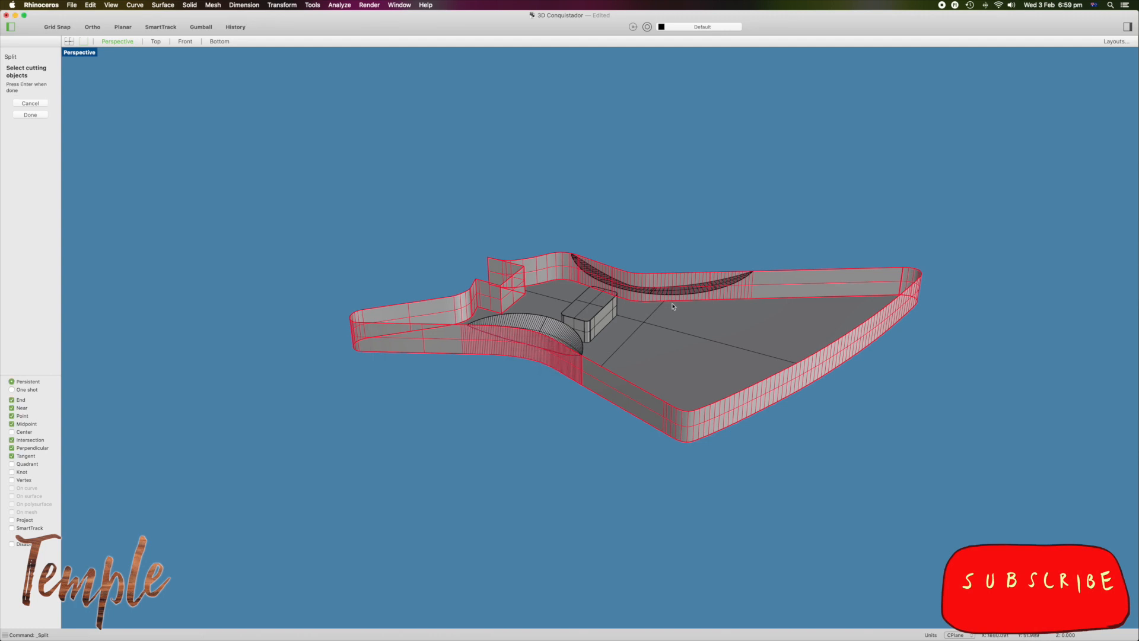
pyautogui.moveTo(709, 343); pyautogui.dragTo(552, 347, button='right')
pyautogui.click(517, 336)
pyautogui.click(541, 348)
pyautogui.press('Return')
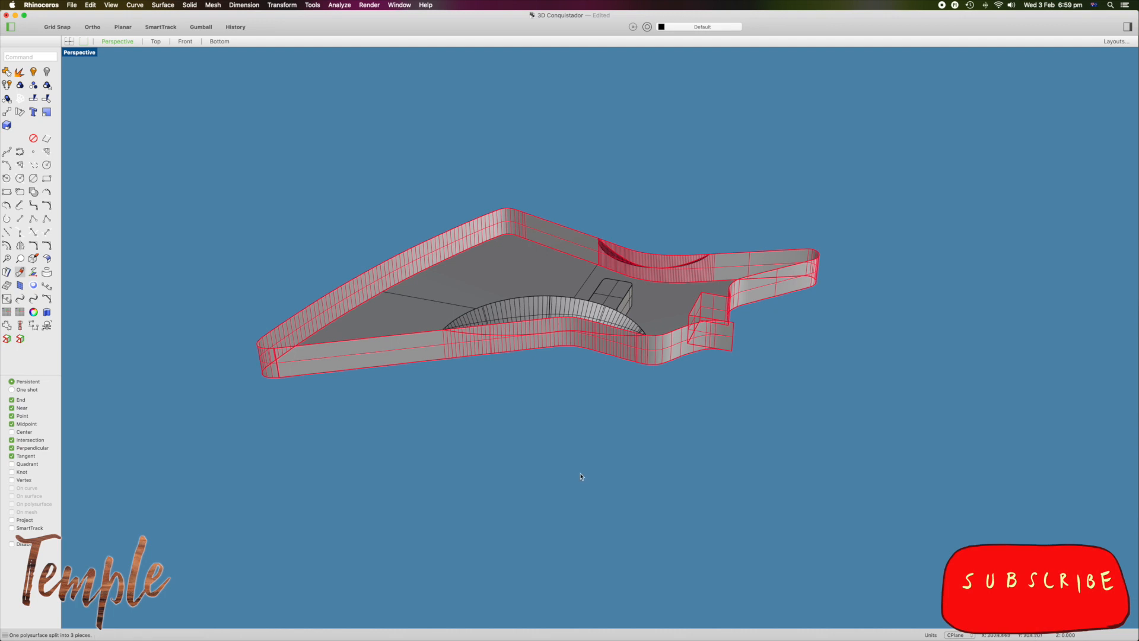
# Delete the two side pieces cut off outside the carves.
pyautogui.click(659, 260)
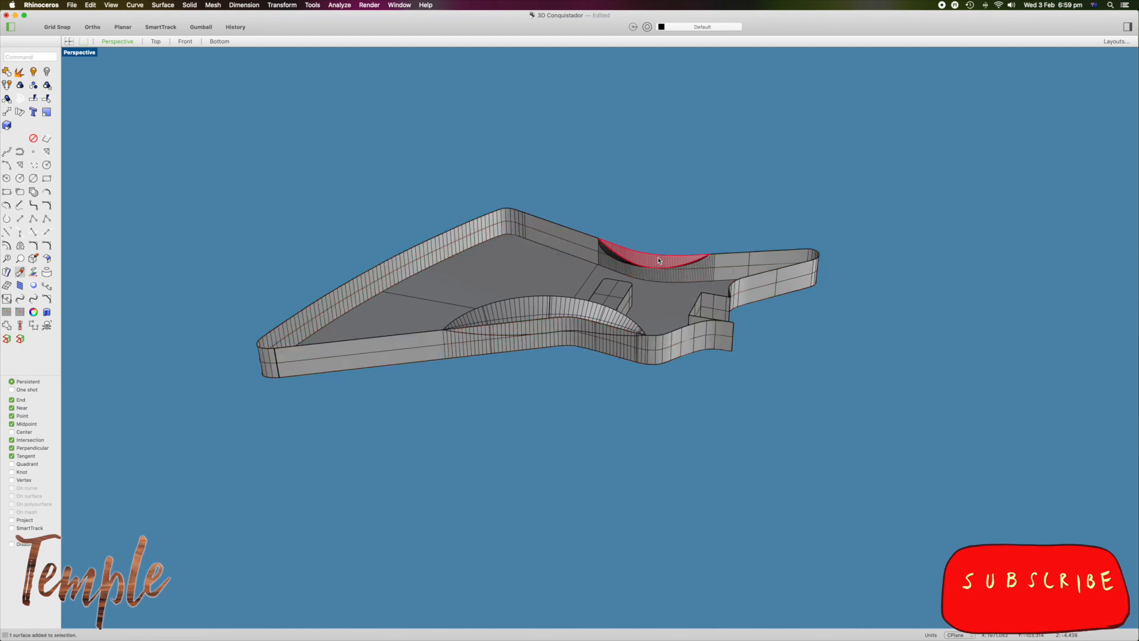
pyautogui.click(513, 332)
pyautogui.press('Escape')
# Join both carve surfaces with the remaining body sides into one polysurface.
pyautogui.click(512, 323)
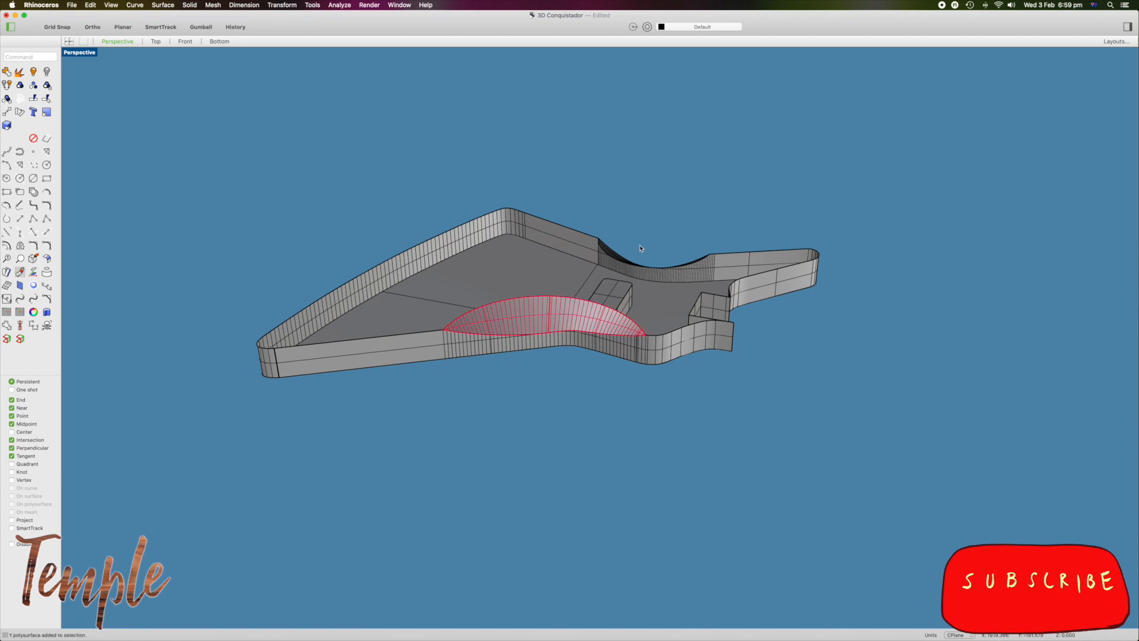
pyautogui.keyDown('shift'); pyautogui.click(619, 257); pyautogui.keyUp('shift')
pyautogui.keyDown('shift'); pyautogui.click(694, 262); pyautogui.keyUp('shift')
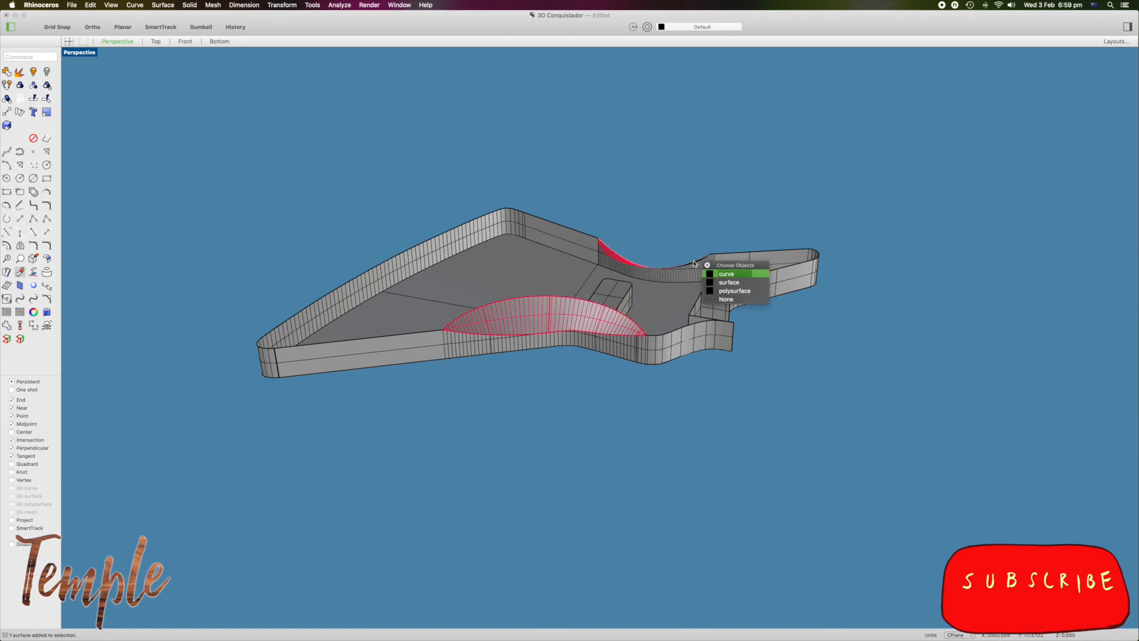
pyautogui.click(729, 282)
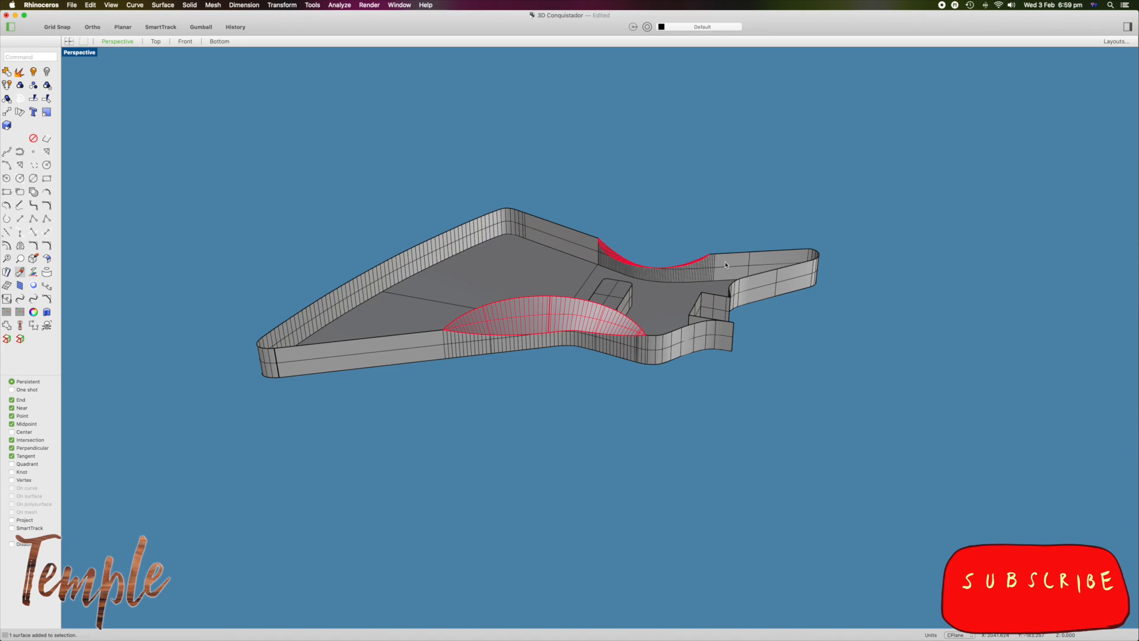
pyautogui.keyDown('shift'); pyautogui.click(726, 265); pyautogui.keyUp('shift')
pyautogui.click(7, 71)
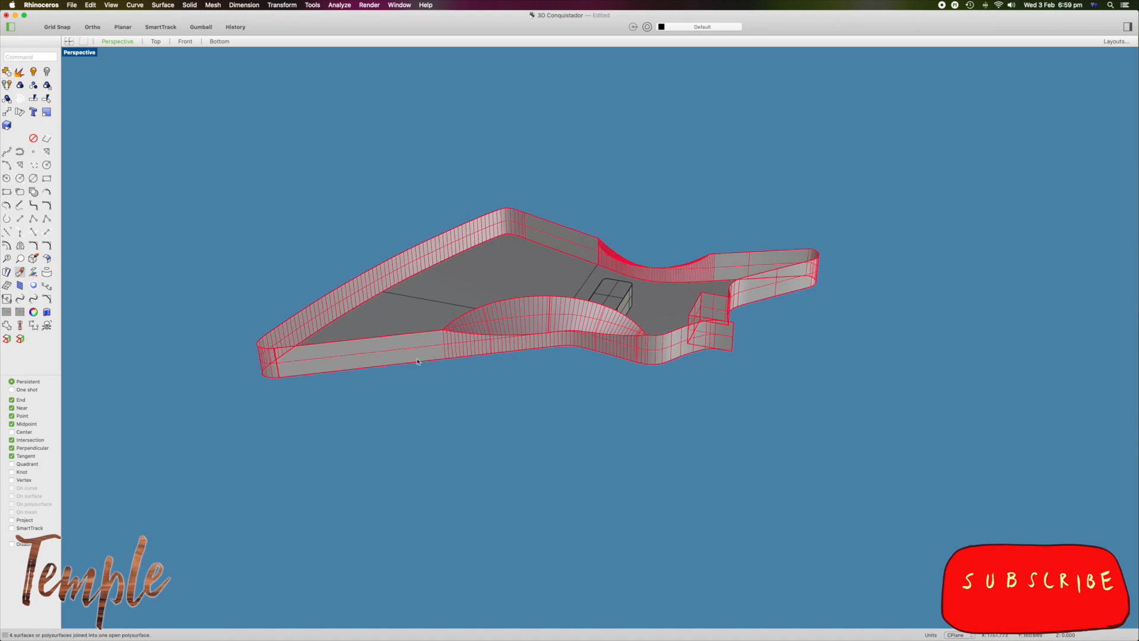
# Join the flat body face with the side and carve polysurface.
pyautogui.moveTo(490, 414); pyautogui.dragTo(240, 288, button='right')
pyautogui.click(541, 445)
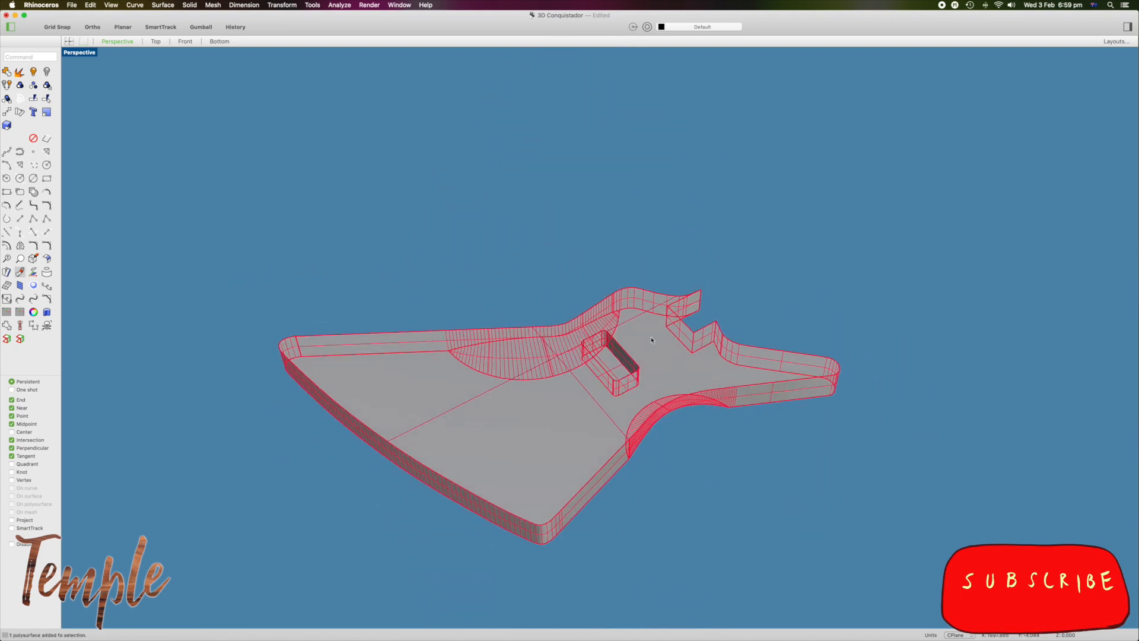
pyautogui.press('super+j')
pyautogui.moveTo(496, 254); pyautogui.dragTo(490, 384, button='right')
pyautogui.press('Escape')
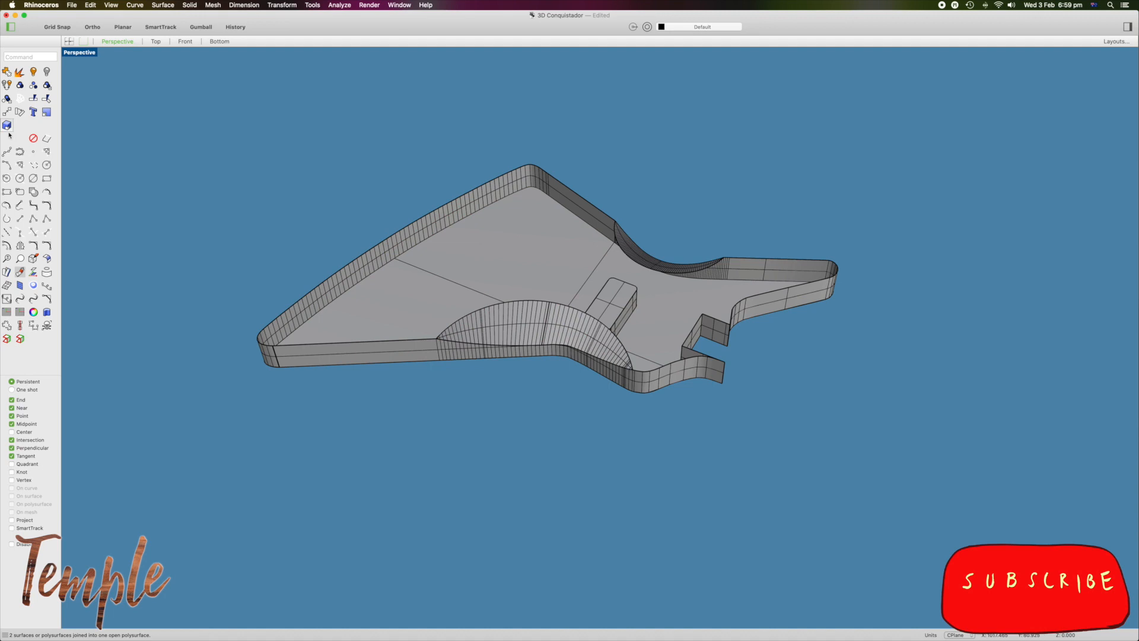
# Duplicate the body's open upper edges between the carves and around the neck pocket as curves, and join them.
pyautogui.click(47, 138)
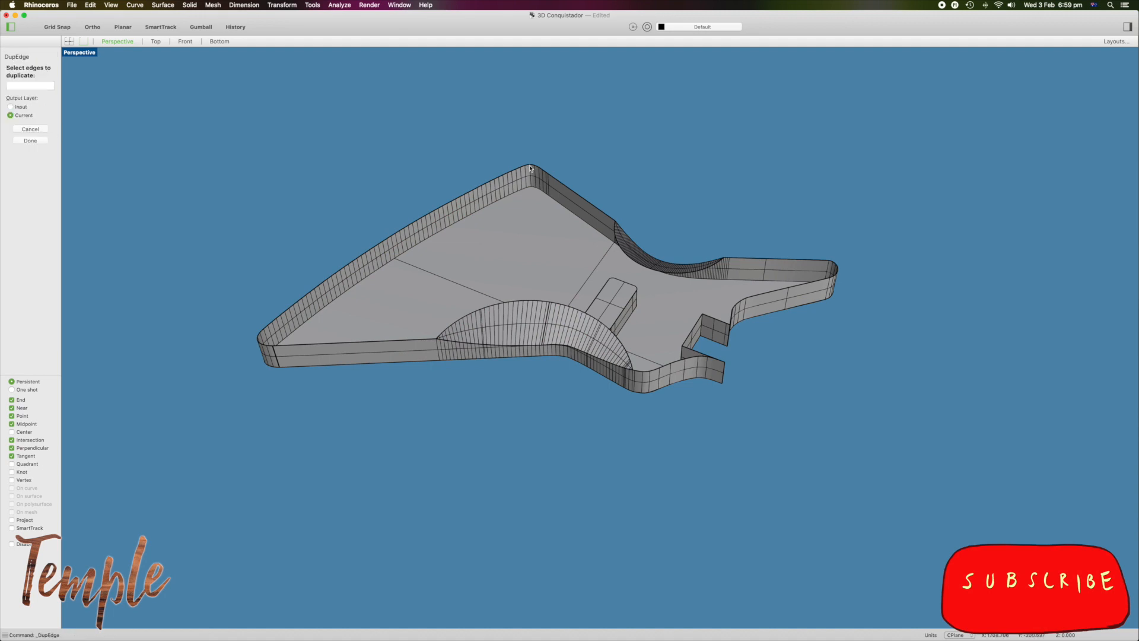
pyautogui.click(549, 177)
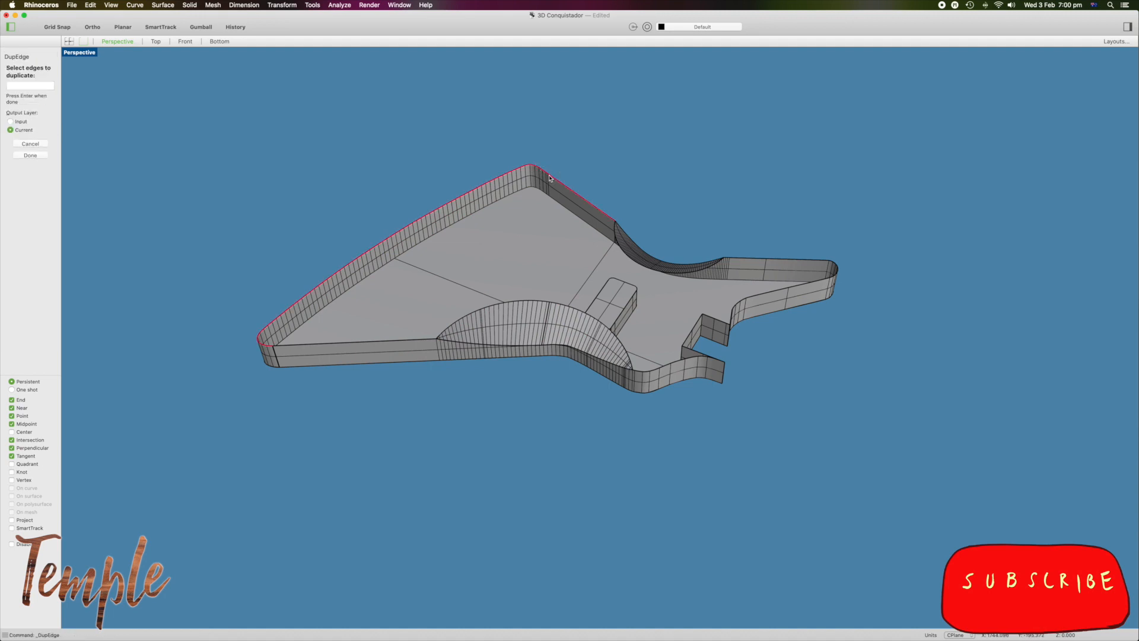
pyautogui.click(744, 259)
pyautogui.click(709, 319)
pyautogui.click(696, 321)
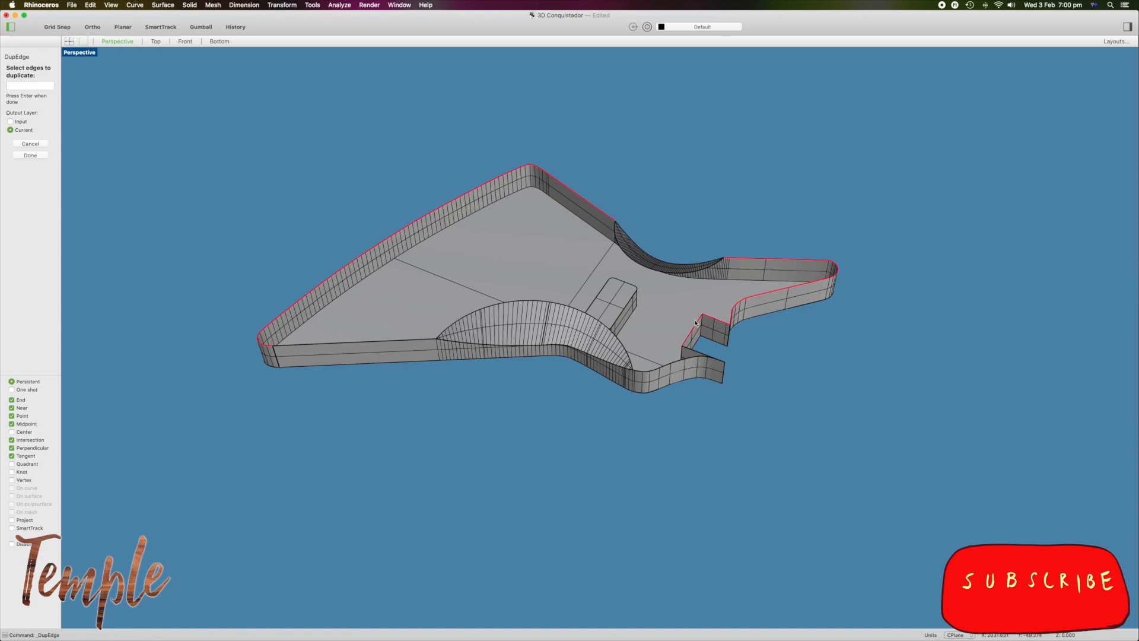
pyautogui.click(696, 355)
pyautogui.click(692, 359)
pyautogui.click(412, 342)
pyautogui.press('Return')
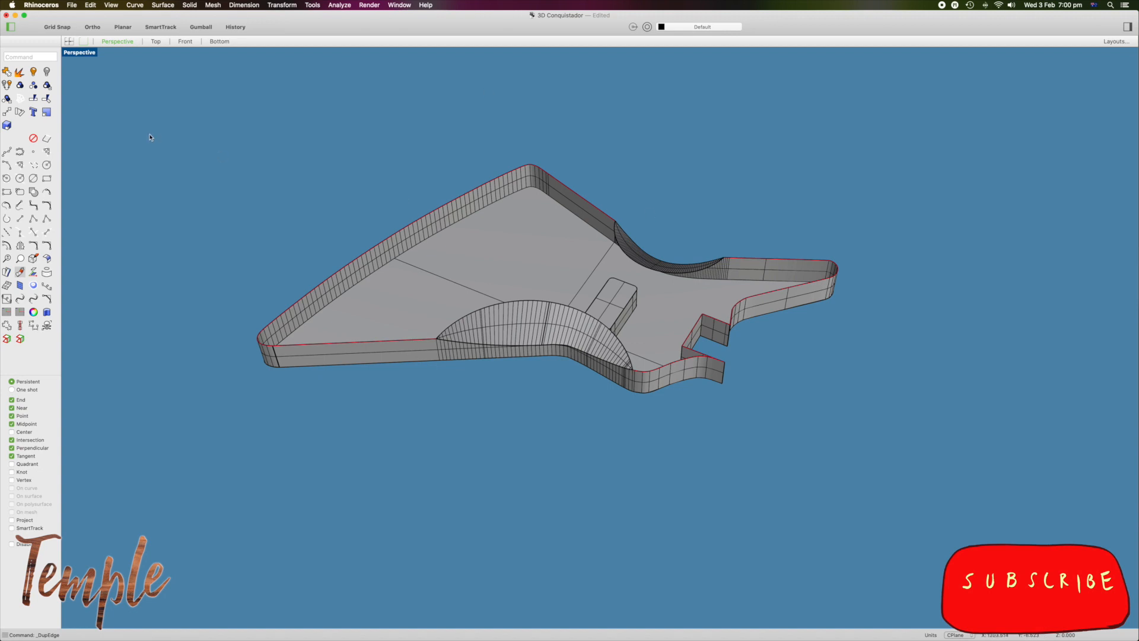
pyautogui.click(7, 71)
# Examine the duplicated curves up close at the pointed tip beside the neck pocket for a missing section.
pyautogui.click(732, 262)
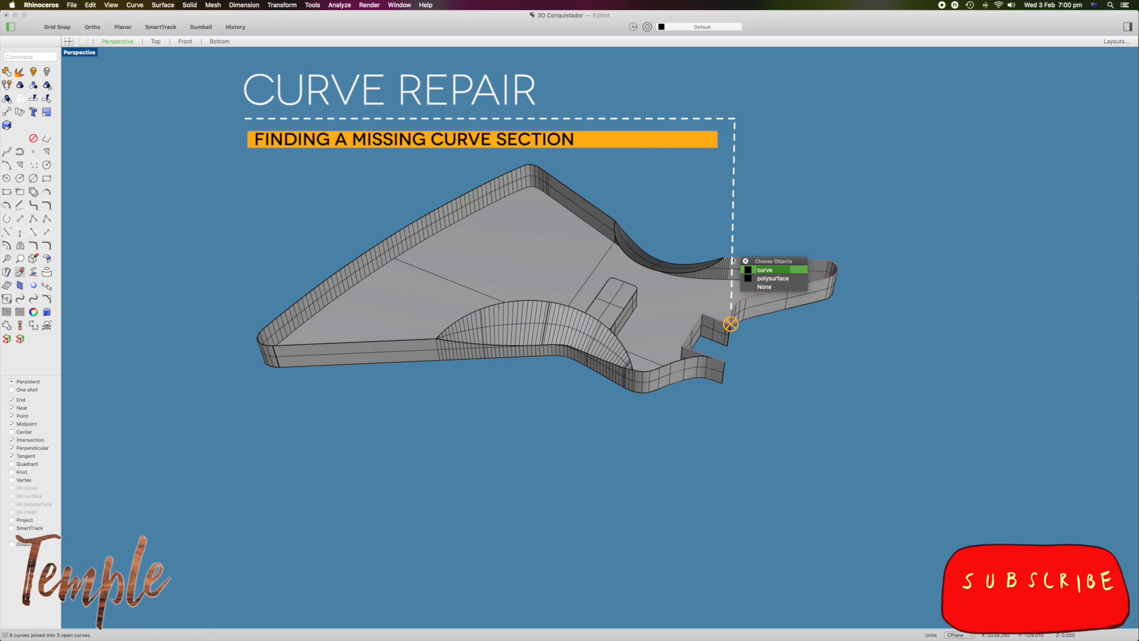
pyautogui.click(758, 270)
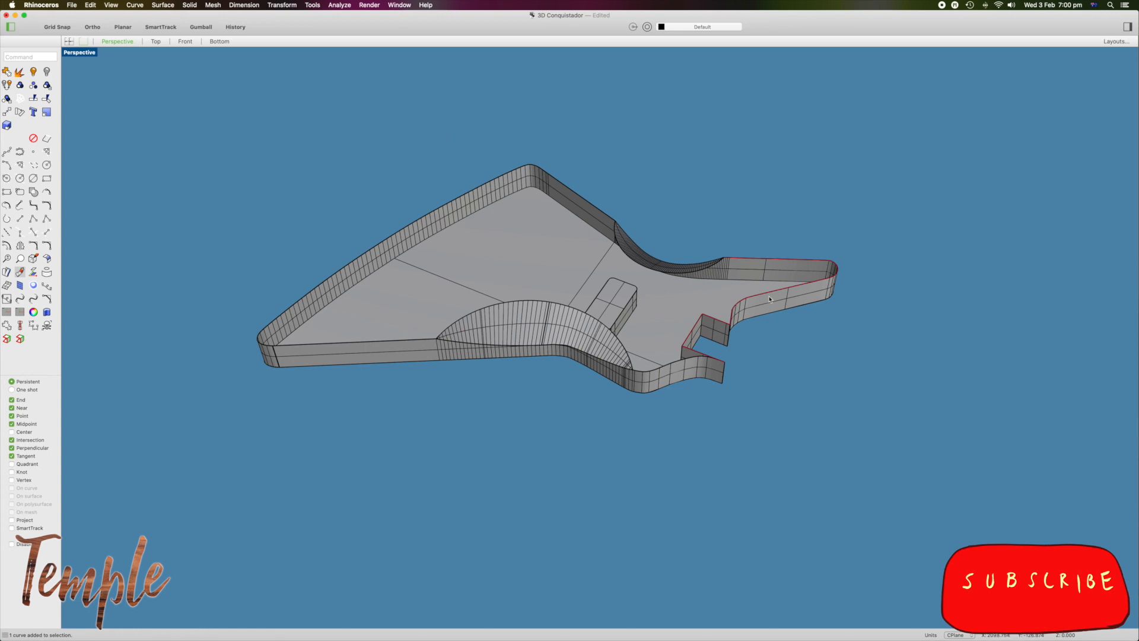
pyautogui.keyDown('shift'); pyautogui.click(660, 369); pyautogui.keyUp('shift')
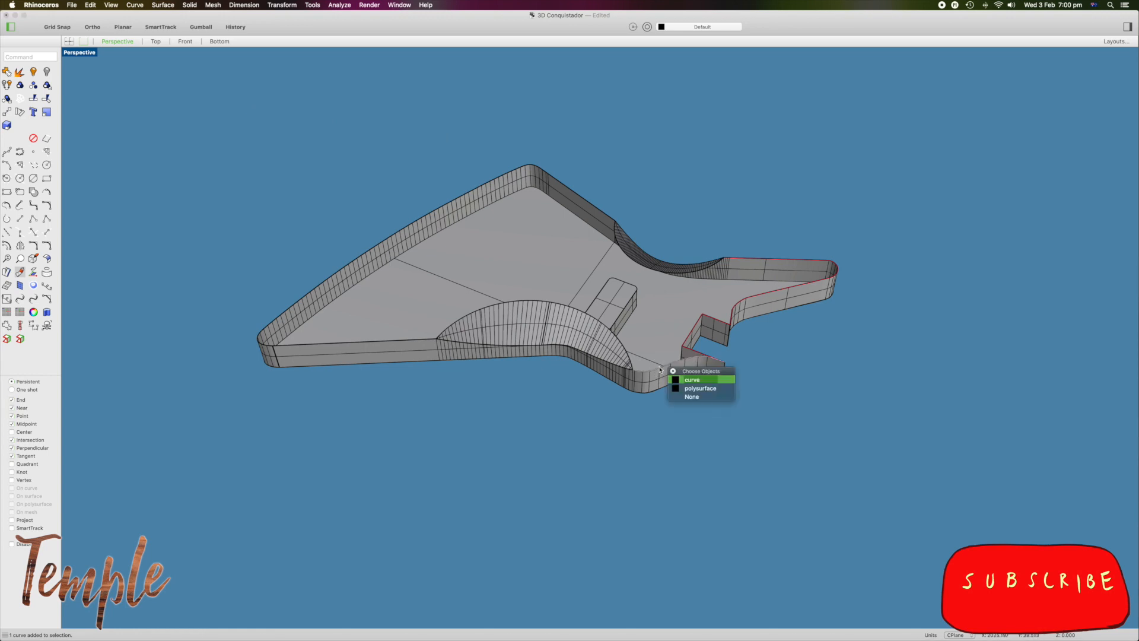
pyautogui.click(682, 380)
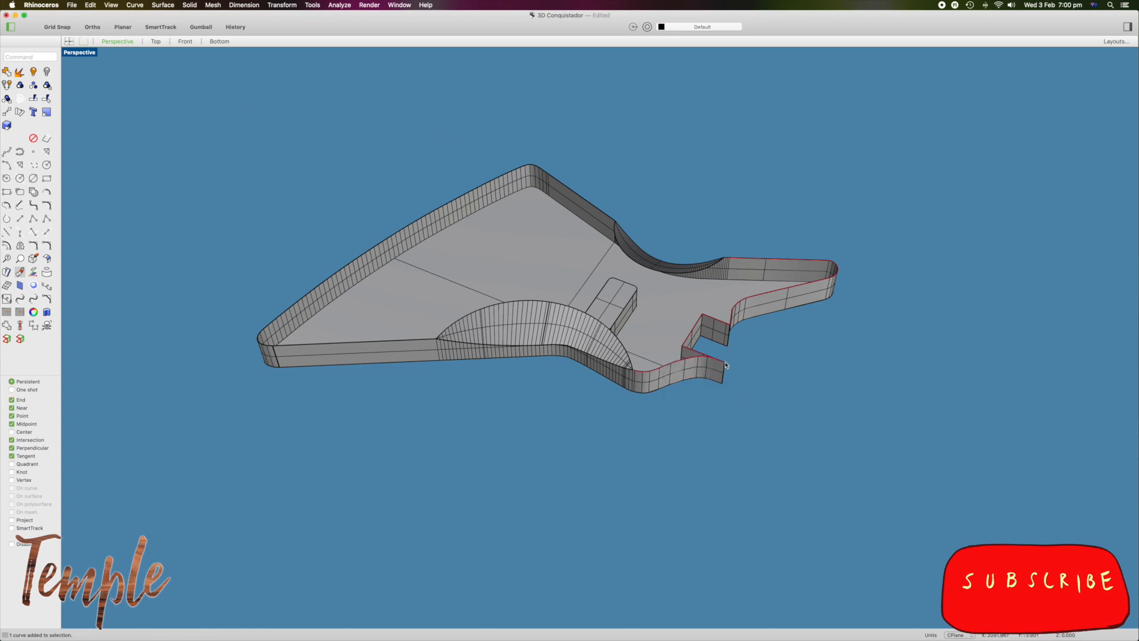
pyautogui.scroll(5, 724, 371)
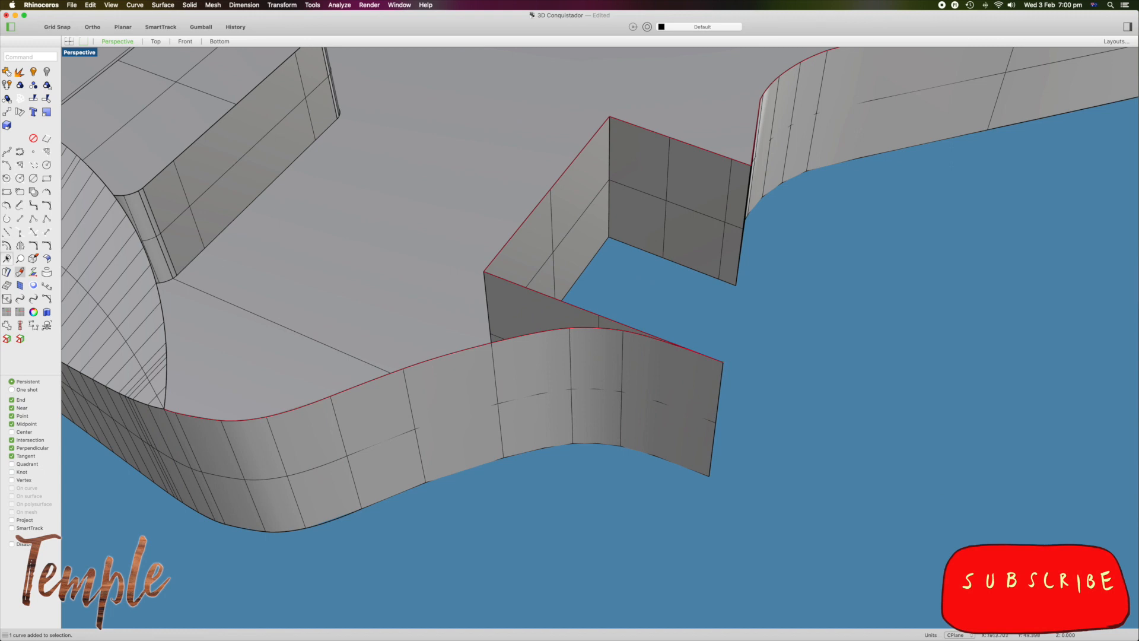
pyautogui.click(6, 259)
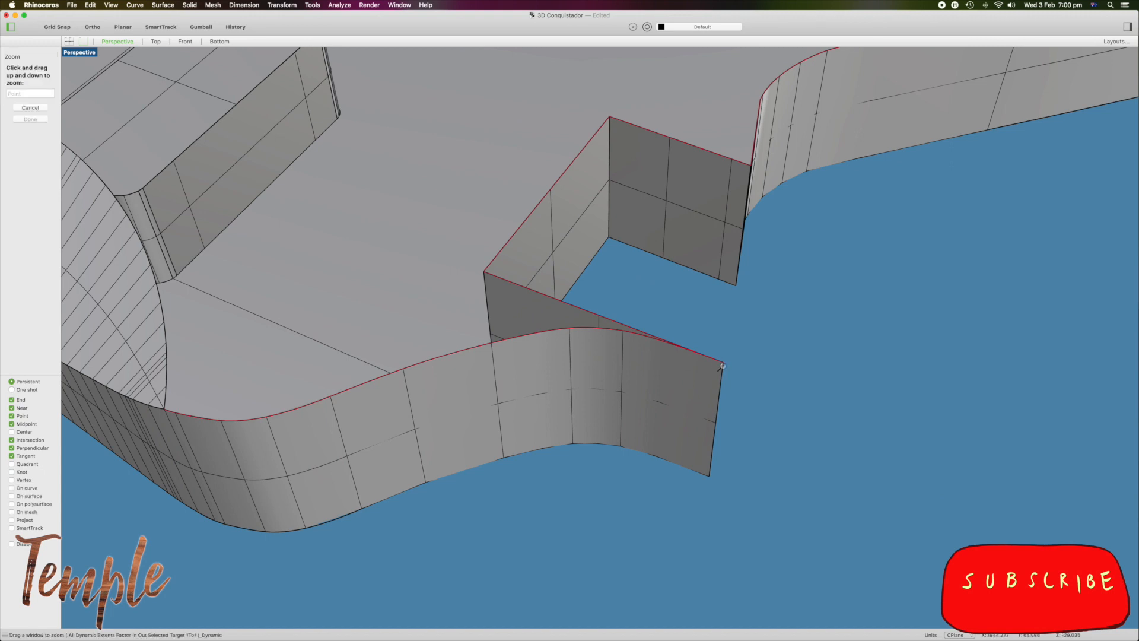
pyautogui.moveTo(722, 363); pyautogui.dragTo(718, 322)
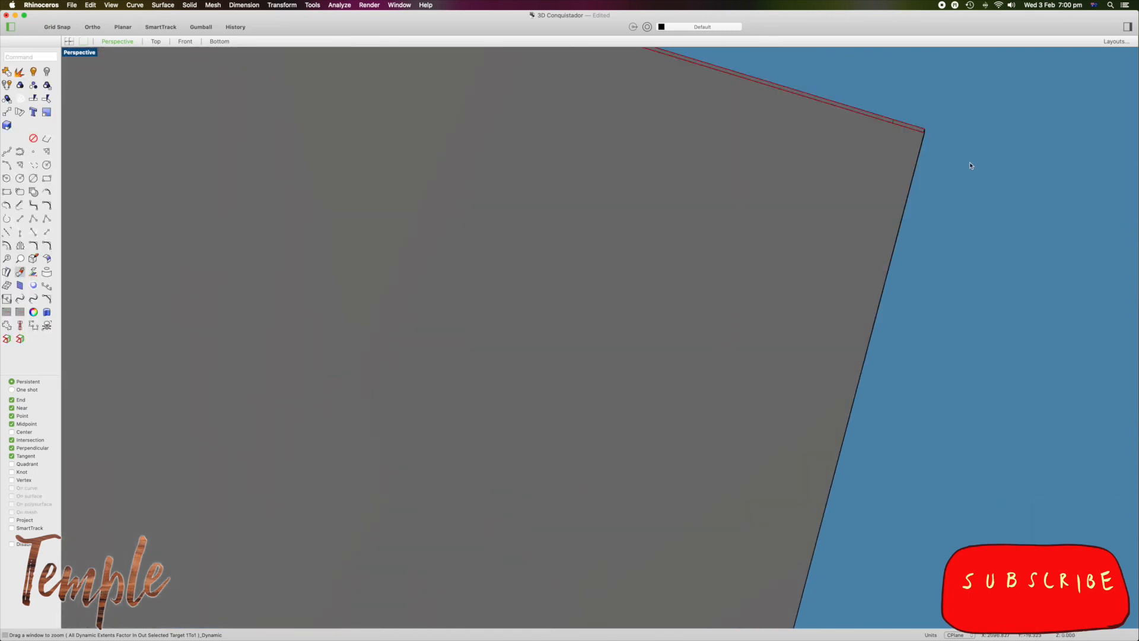
# Duplicate the tiny missing edge at the neck pocket tip and join it with the two adjoining curves.
pyautogui.click(847, 207)
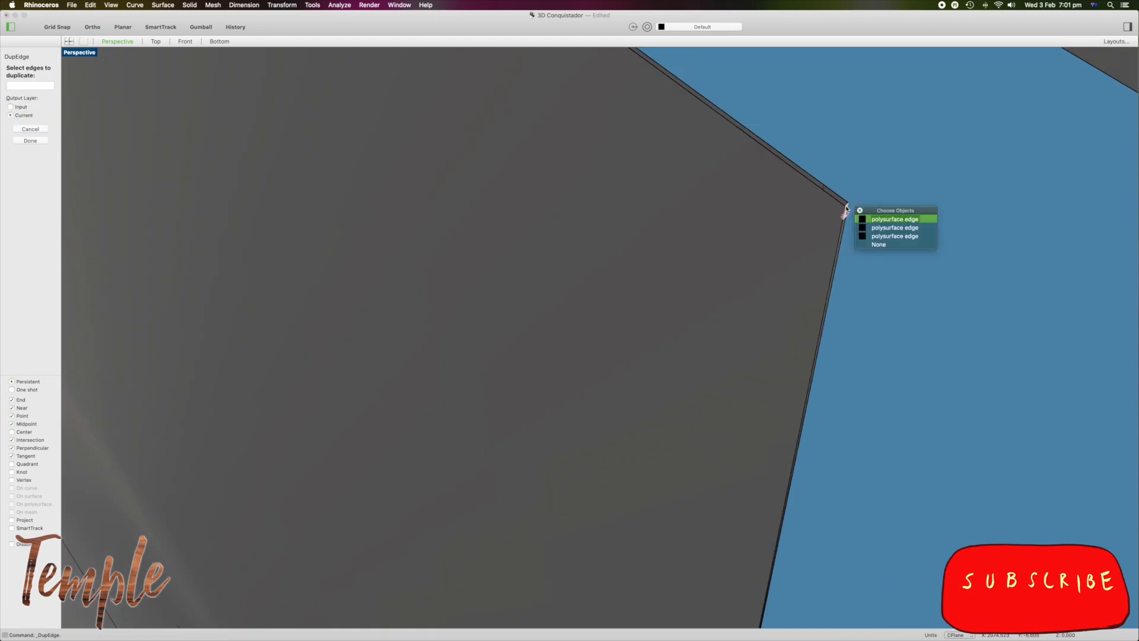
pyautogui.click(880, 219)
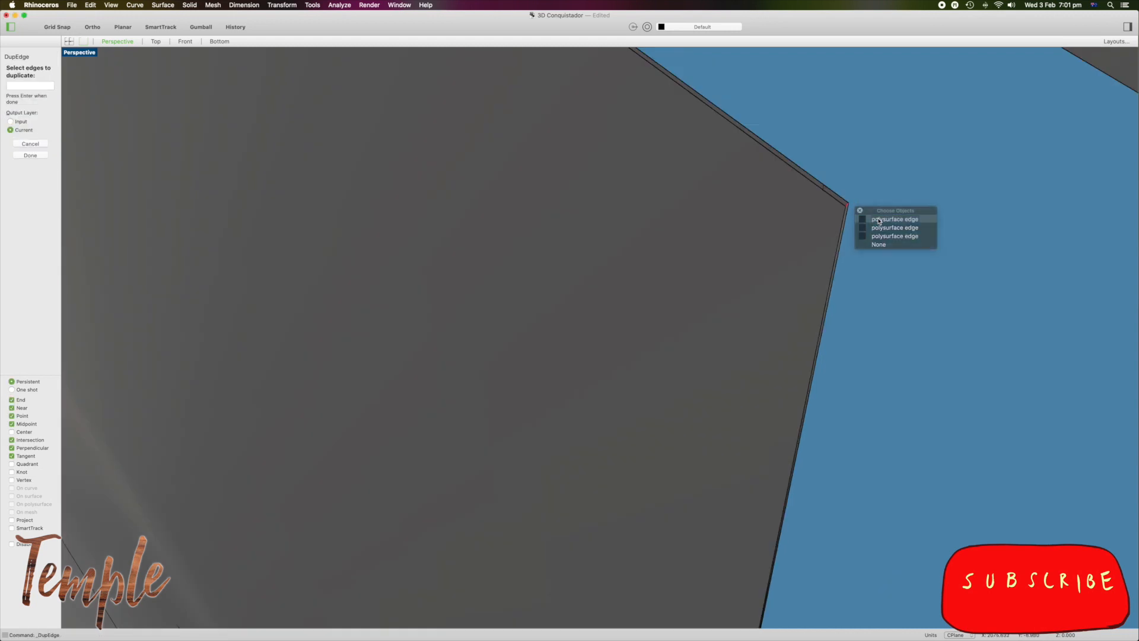
pyautogui.press('Return')
pyautogui.keyDown('shift'); pyautogui.click(840, 198); pyautogui.keyUp('shift')
pyautogui.click(868, 211)
pyautogui.keyDown('shift'); pyautogui.click(840, 204); pyautogui.keyUp('shift')
pyautogui.click(855, 217)
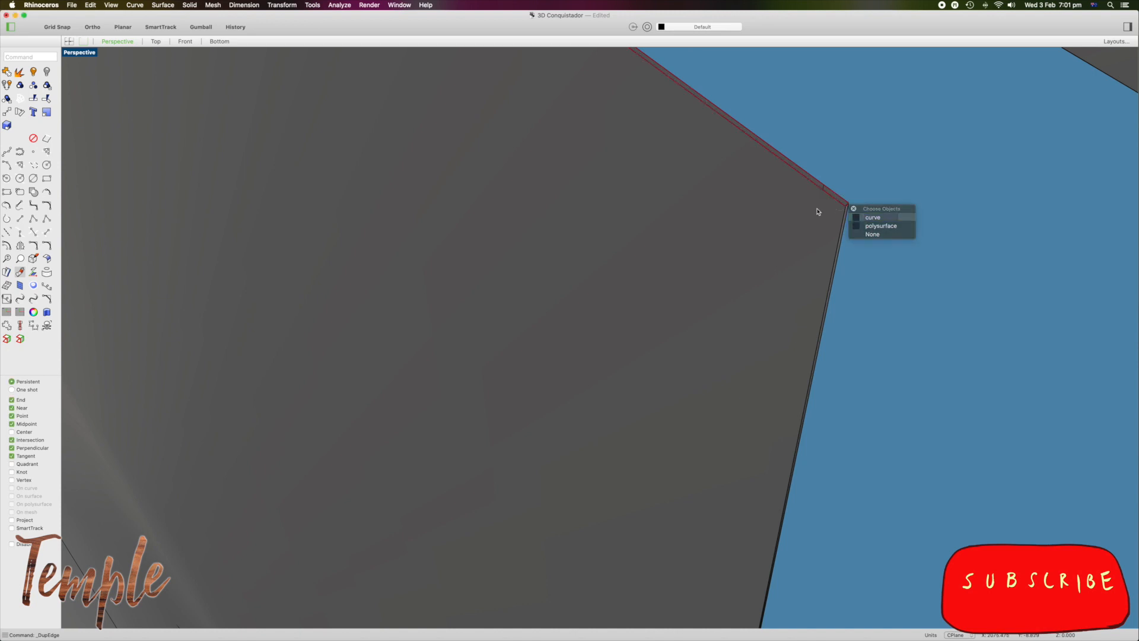
pyautogui.click(7, 72)
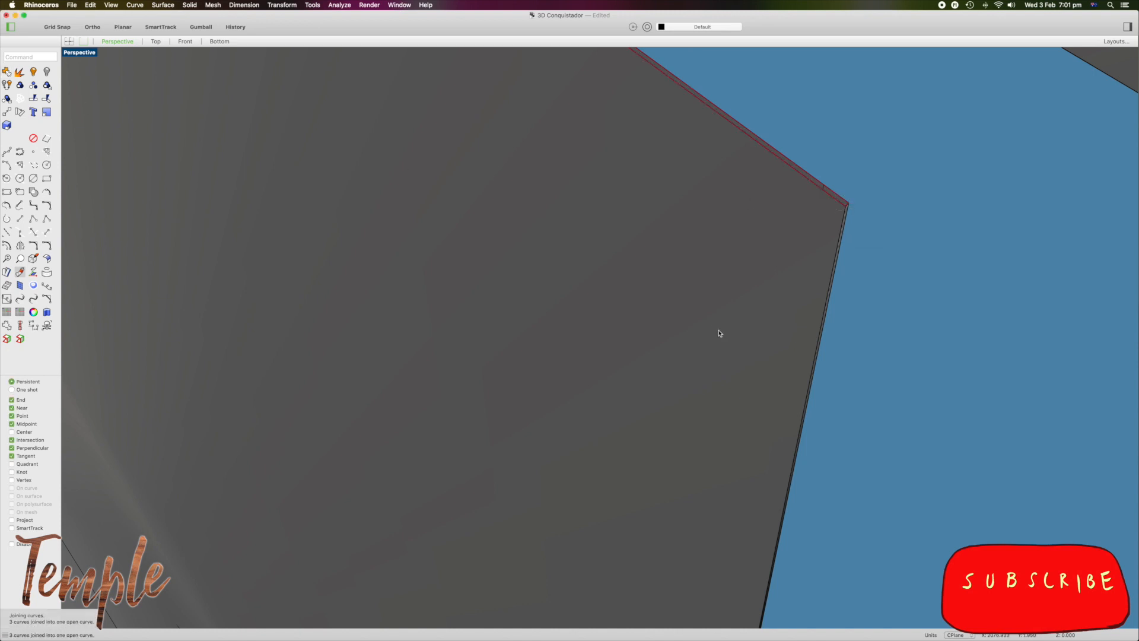
# Join the neck-side outline curve, the remaining body edge curve and both carve arcs into one closed outline curve.
pyautogui.scroll(-10, 937, 341)
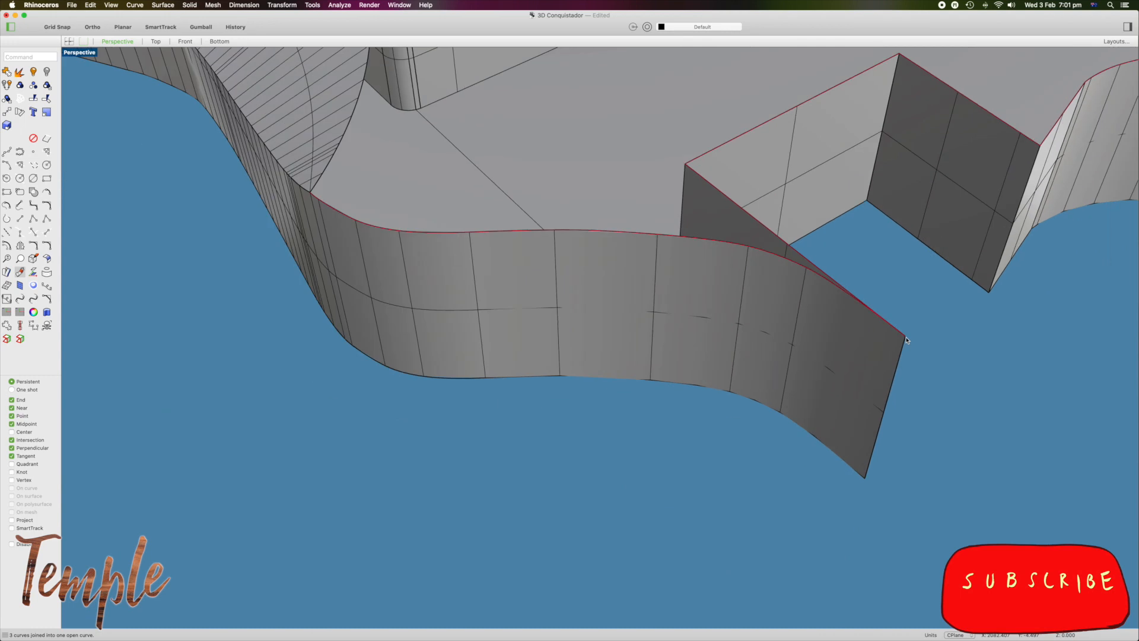
pyautogui.scroll(3, 907, 341)
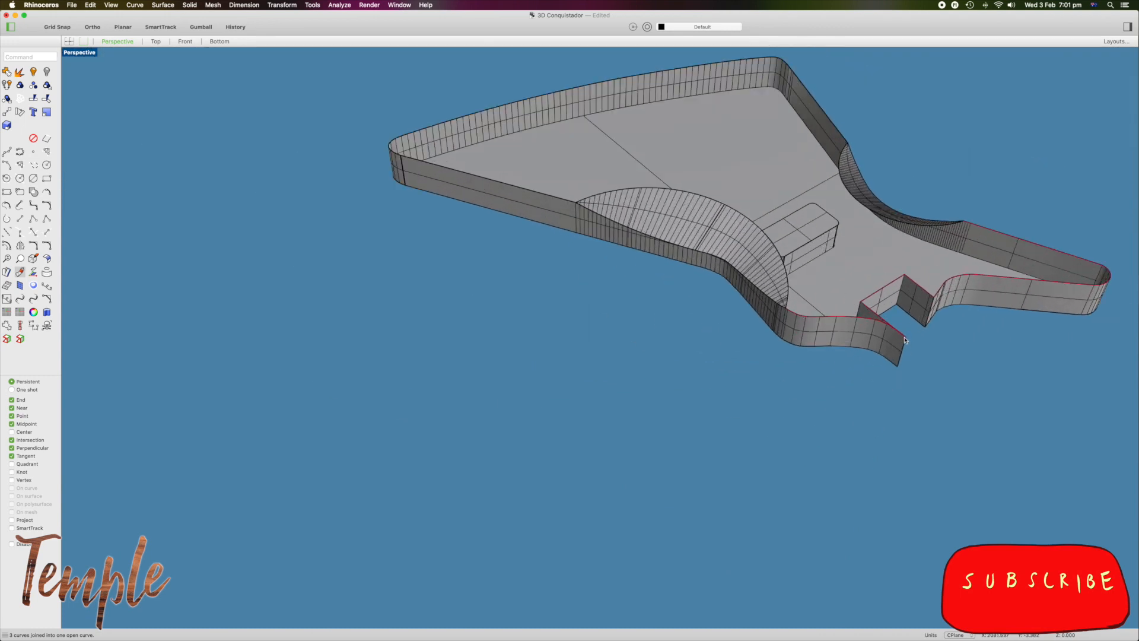
pyautogui.click(550, 199)
pyautogui.click(854, 201)
pyautogui.click(884, 212)
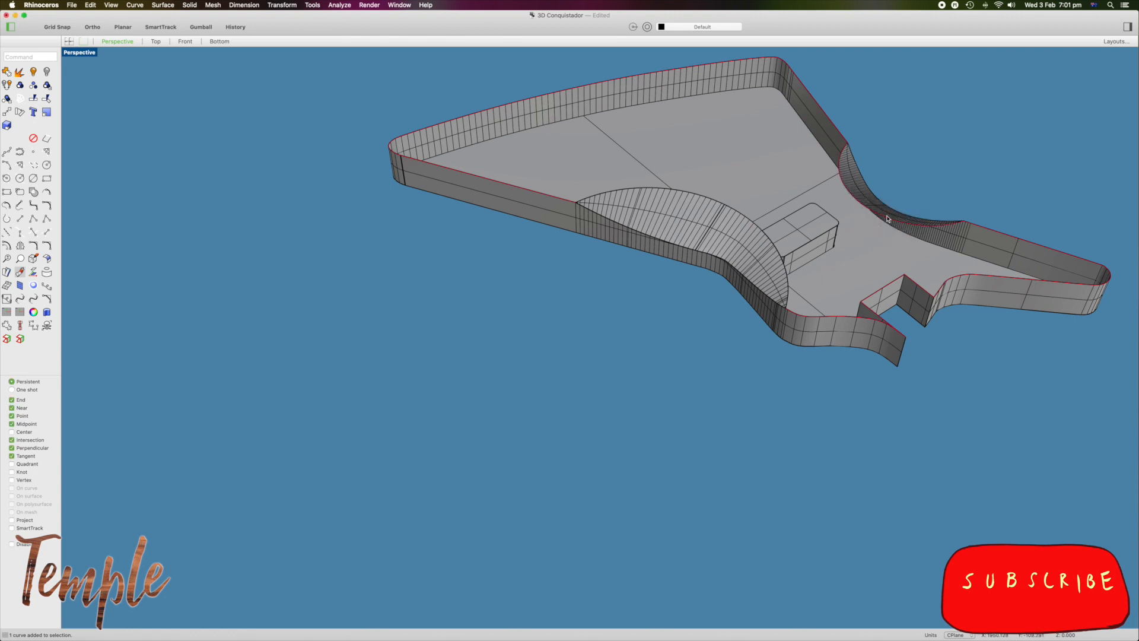
pyautogui.click(702, 198)
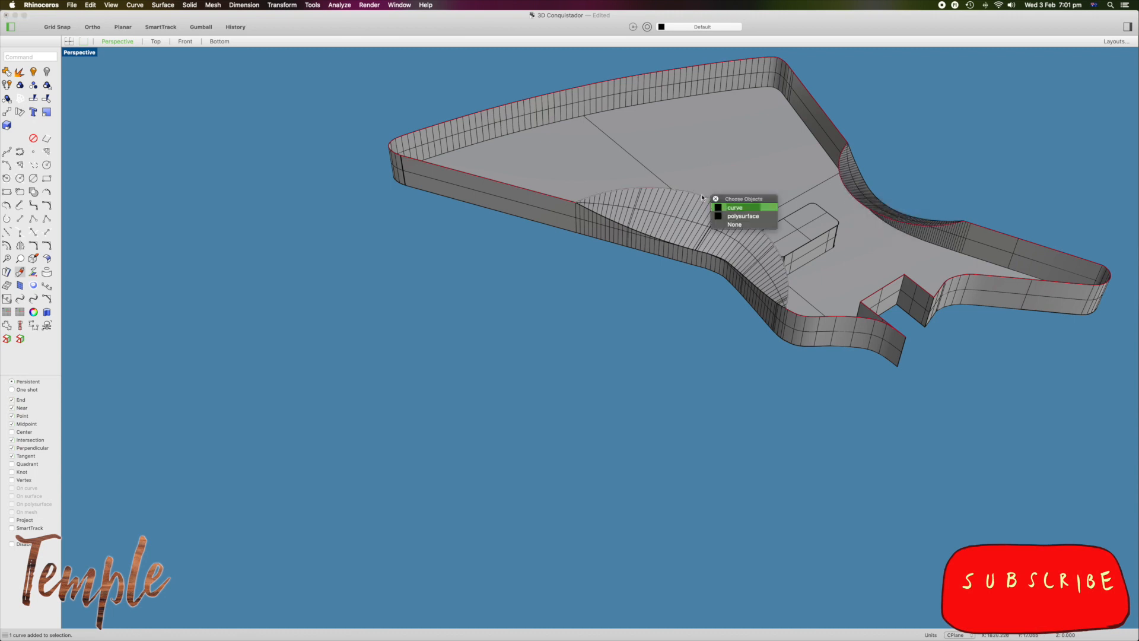
pyautogui.click(738, 208)
pyautogui.click(6, 71)
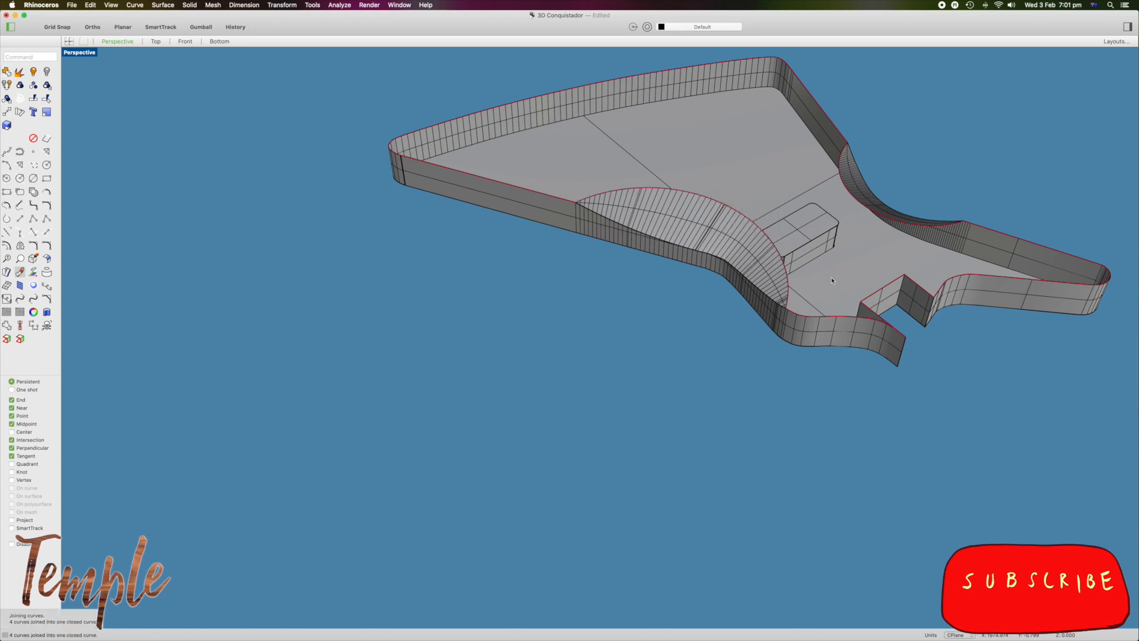
# Try to create a planar surface from the closed outline curve, and check the curve's flatness in the Front view.
pyautogui.click(162, 5)
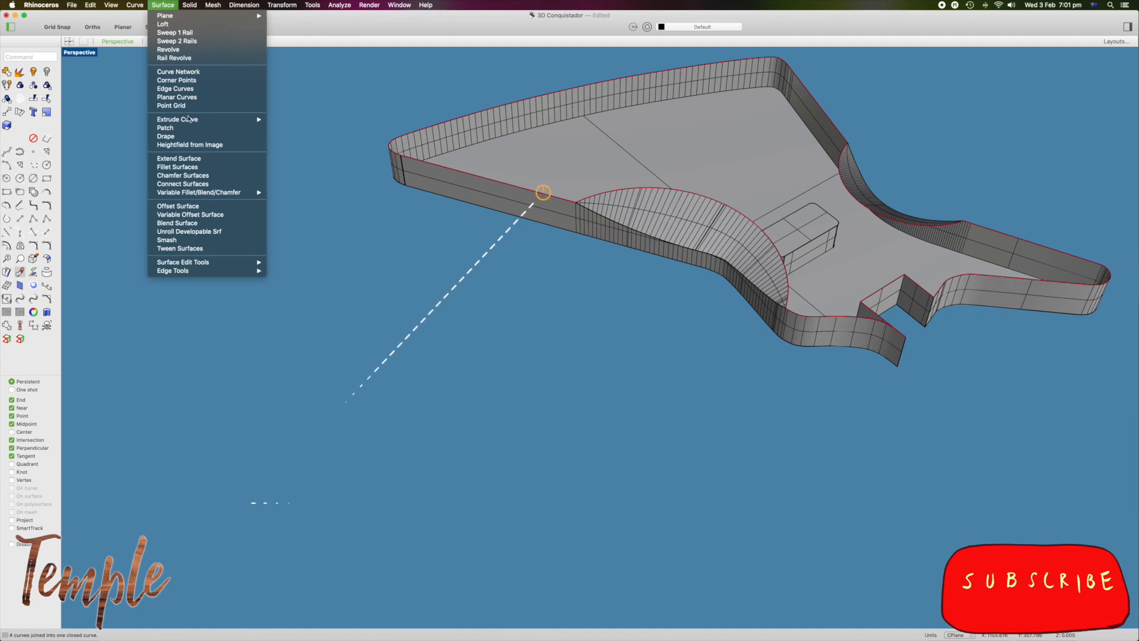
pyautogui.click(177, 98)
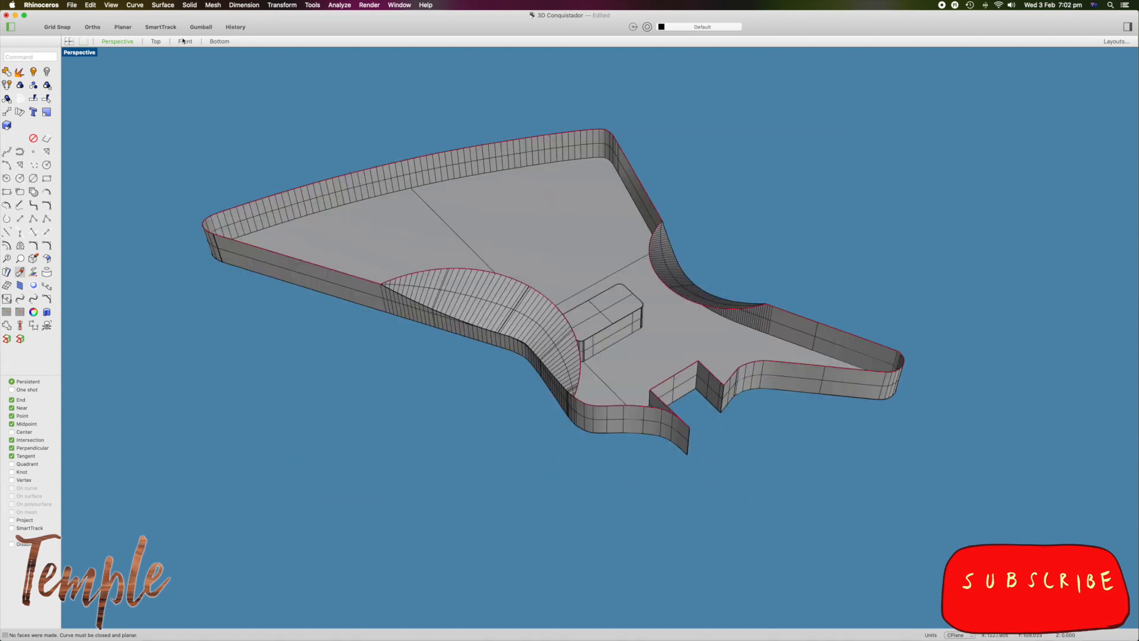
pyautogui.click(184, 41)
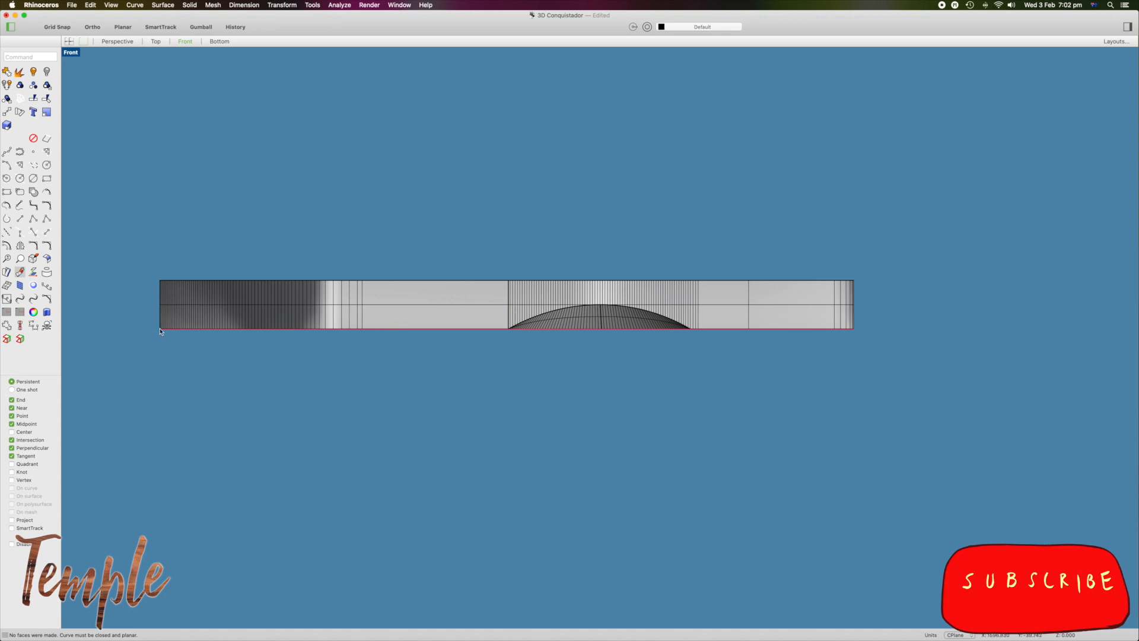
pyautogui.scroll(5, 164, 336)
pyautogui.scroll(-6, 166, 334)
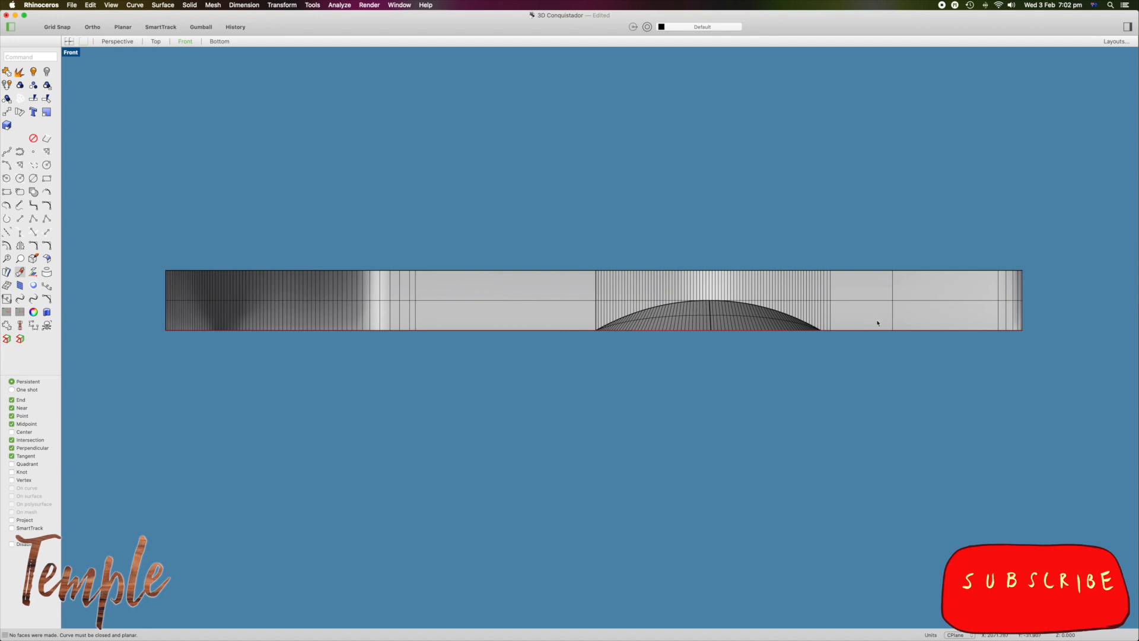
pyautogui.scroll(6, 871, 333)
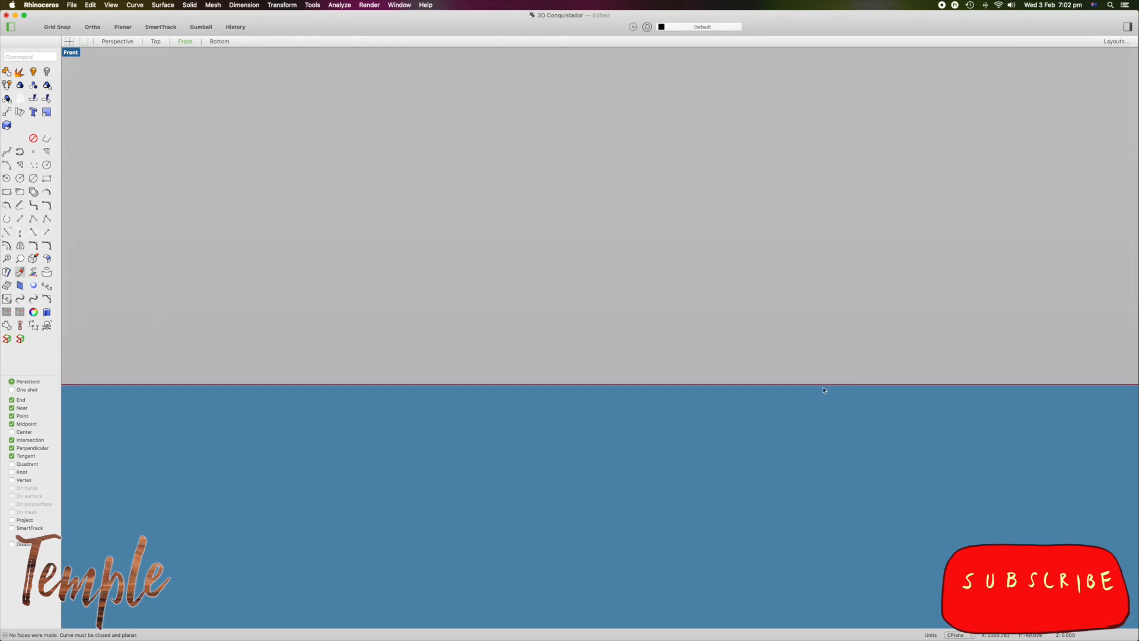
pyautogui.scroll(10, 823, 390)
pyautogui.scroll(-12, 824, 390)
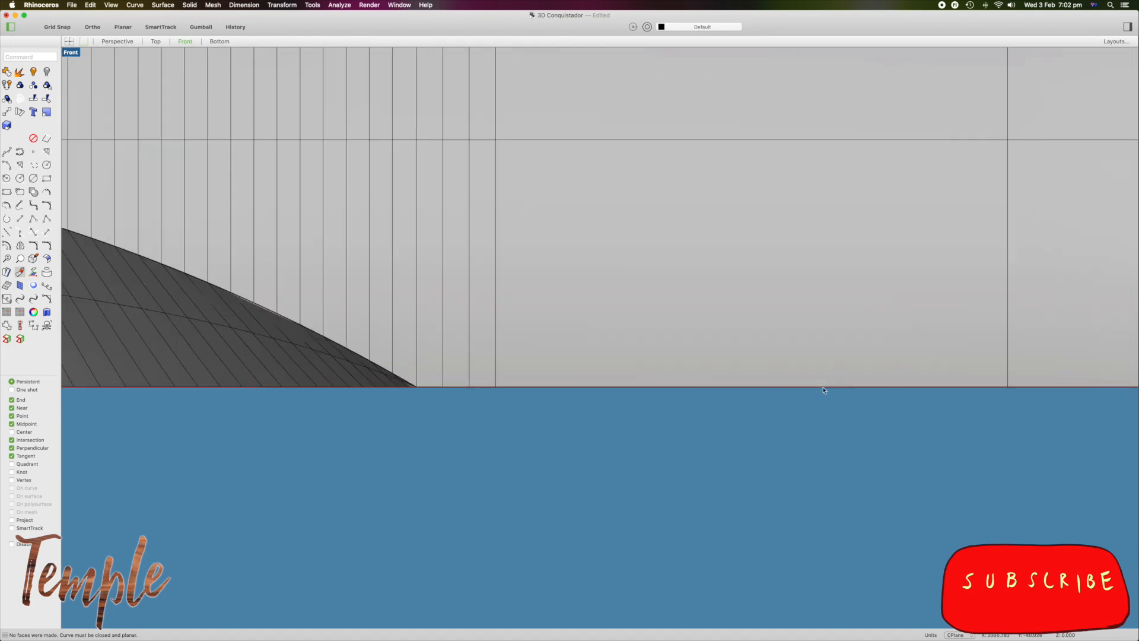
pyautogui.scroll(-6, 824, 391)
# Examine the outline curve in the Perspective view where the straight body edge meets the carve's corner.
pyautogui.click(117, 41)
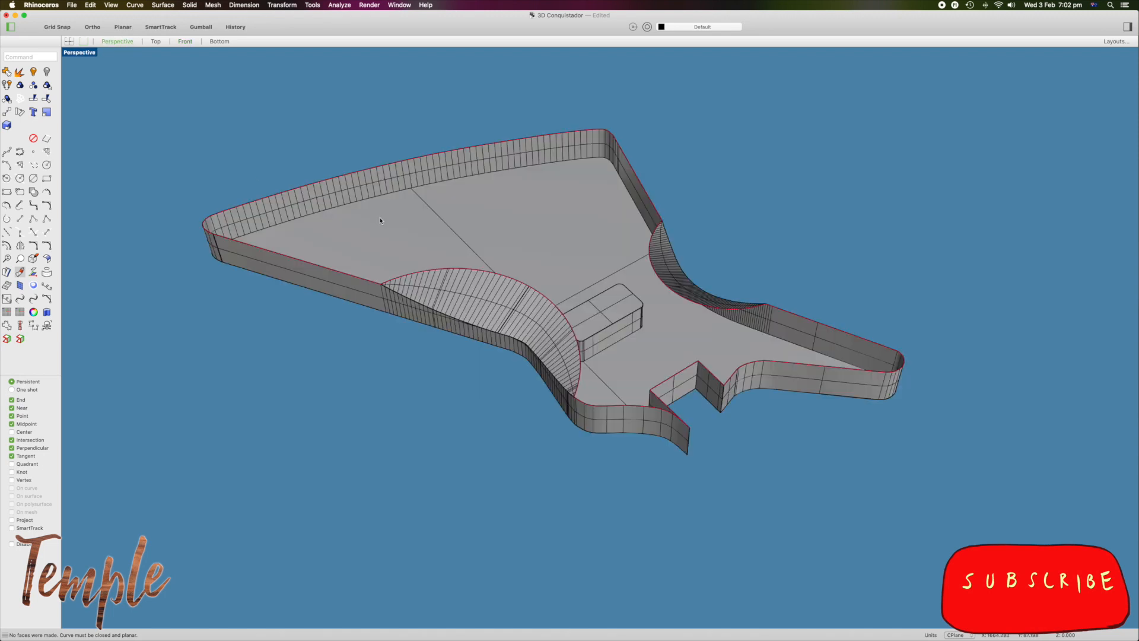
pyautogui.scroll(10, 383, 284)
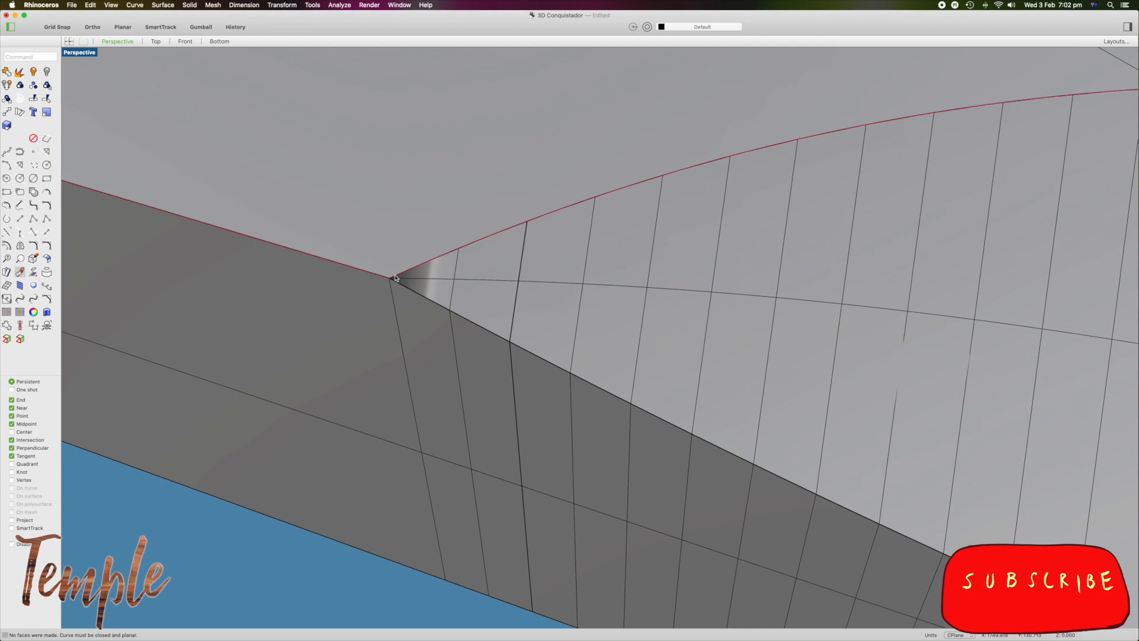
pyautogui.scroll(8, 391, 279)
pyautogui.scroll(-4, 390, 280)
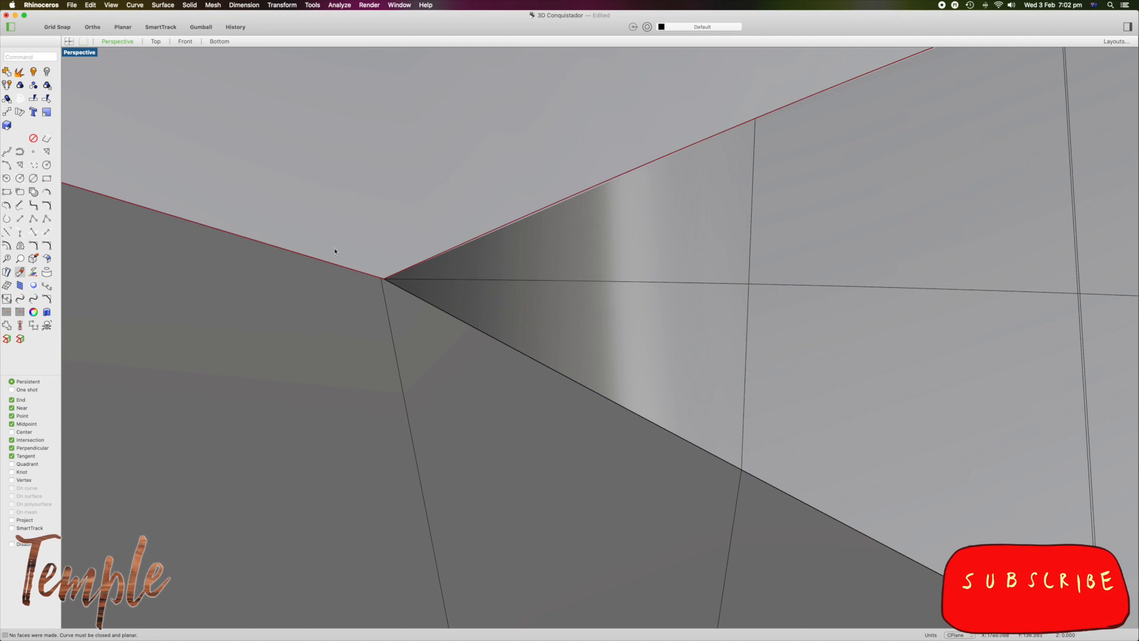
pyautogui.scroll(-10, 379, 246)
pyautogui.scroll(10, 402, 246)
pyautogui.scroll(-6, 401, 246)
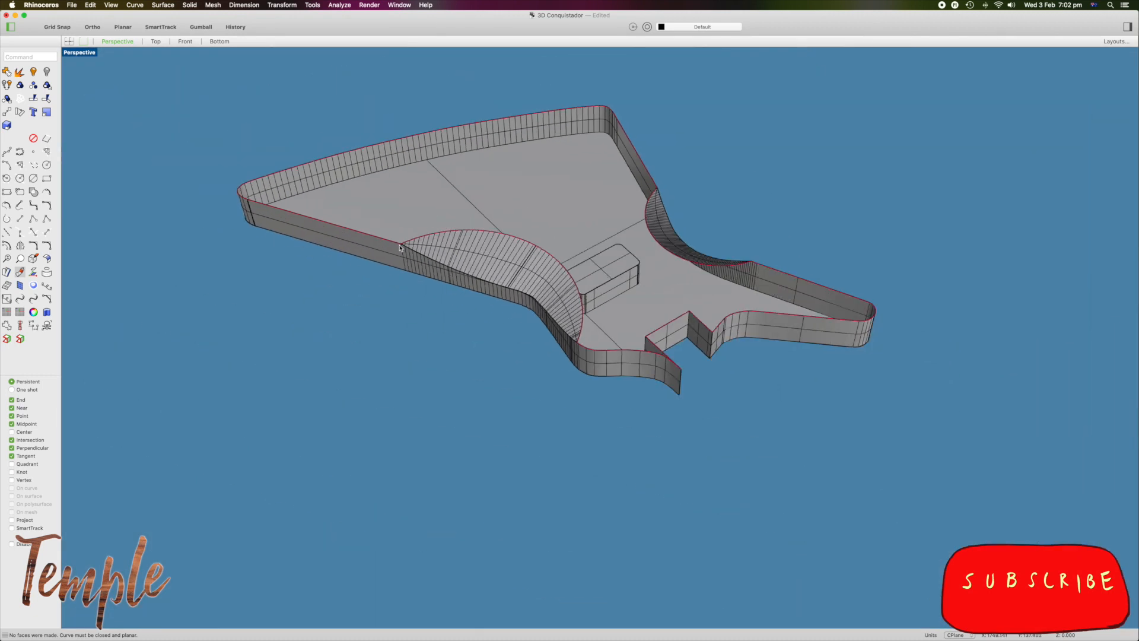
pyautogui.moveTo(608, 321); pyautogui.dragTo(634, 417, button='right')
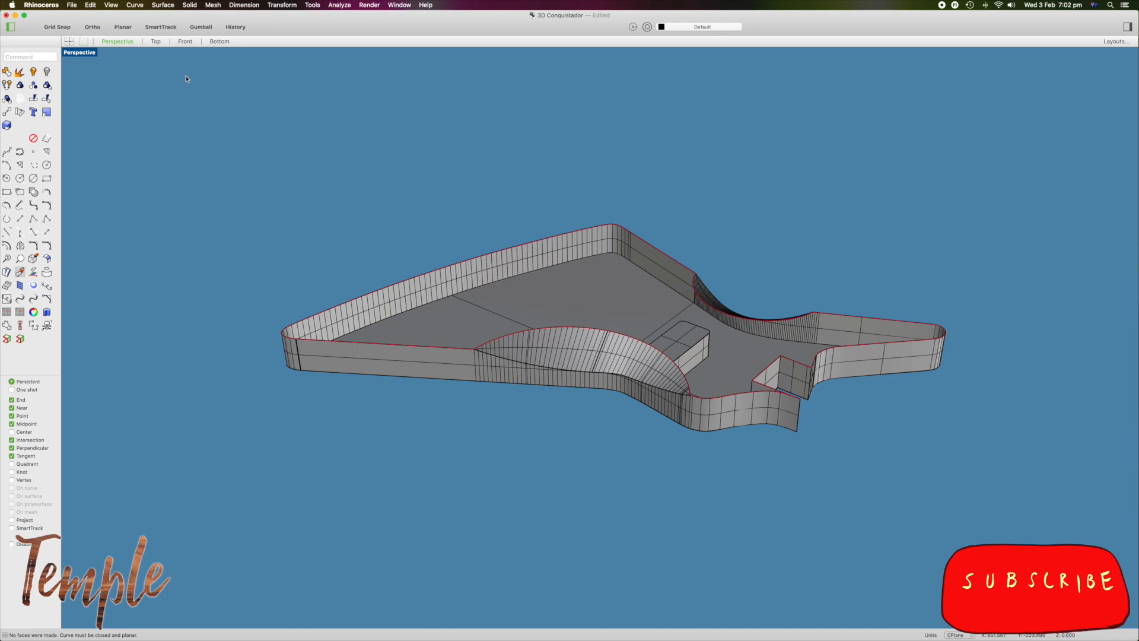
# Draw a rectangle around the whole guitar body in the Top view, leaving a margin on every side.
pyautogui.click(156, 41)
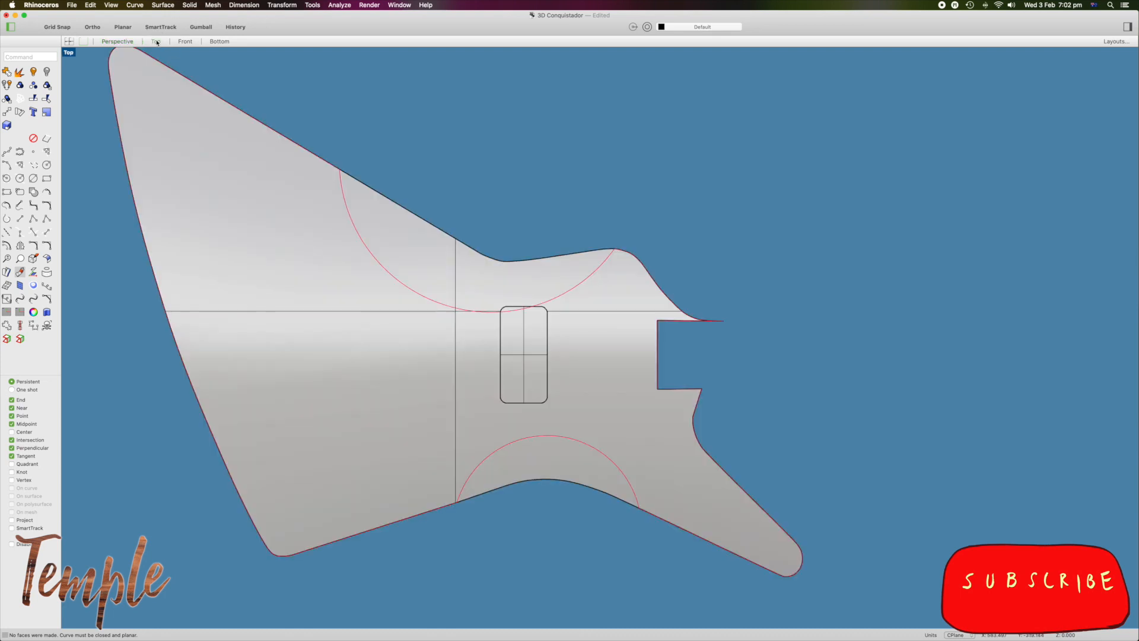
pyautogui.scroll(-5, 1019, 366)
pyautogui.scroll(2, 1018, 366)
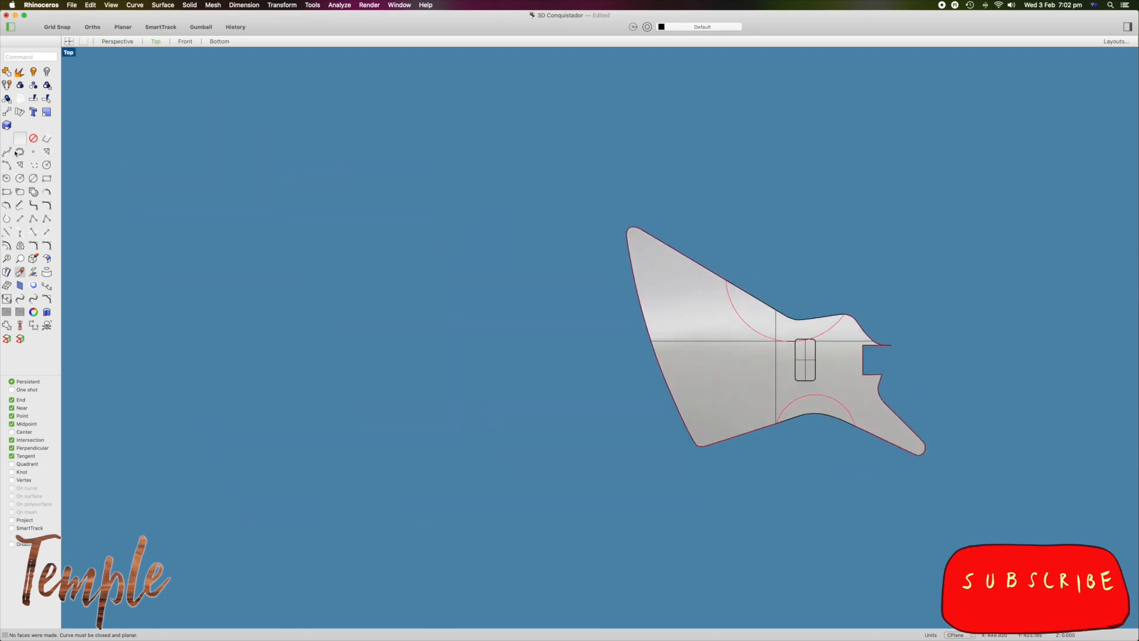
pyautogui.click(46, 180)
pyautogui.click(585, 189)
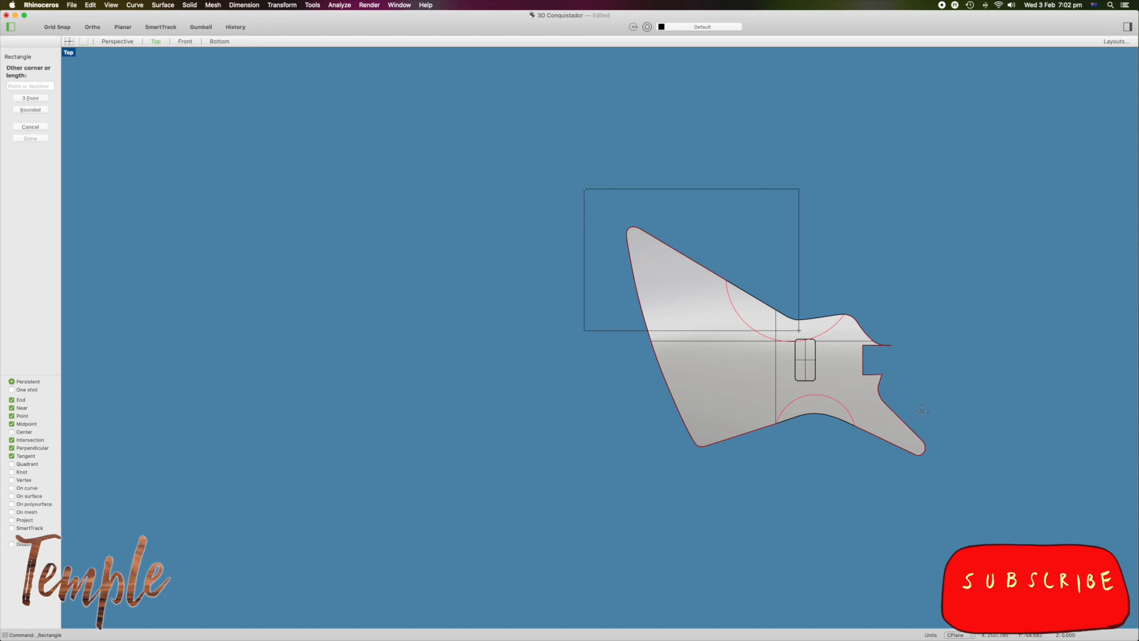
pyautogui.click(993, 512)
# Create a planar surface from the rectangle around the body, and delete the rectangle curve.
pyautogui.click(991, 501)
pyautogui.click(163, 6)
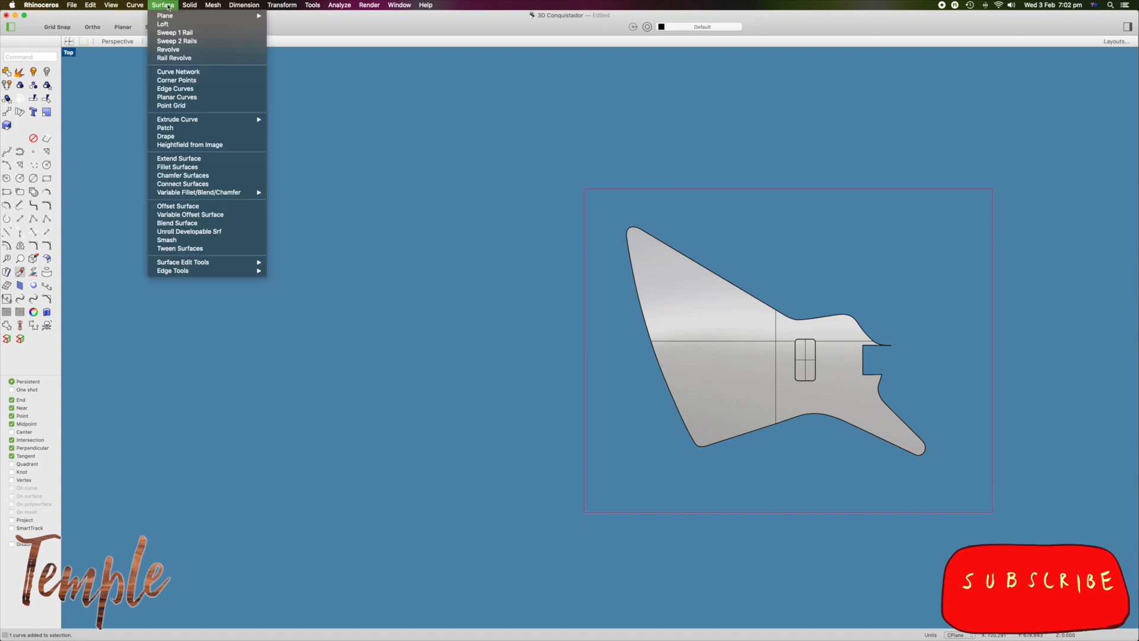
pyautogui.click(177, 97)
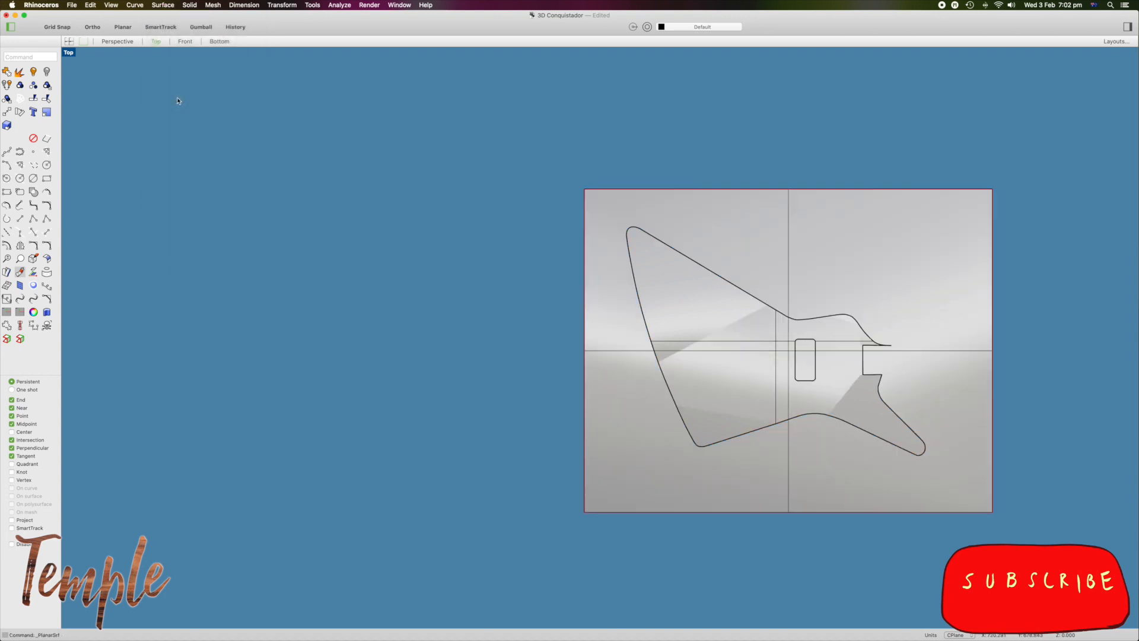
pyautogui.press('Delete')
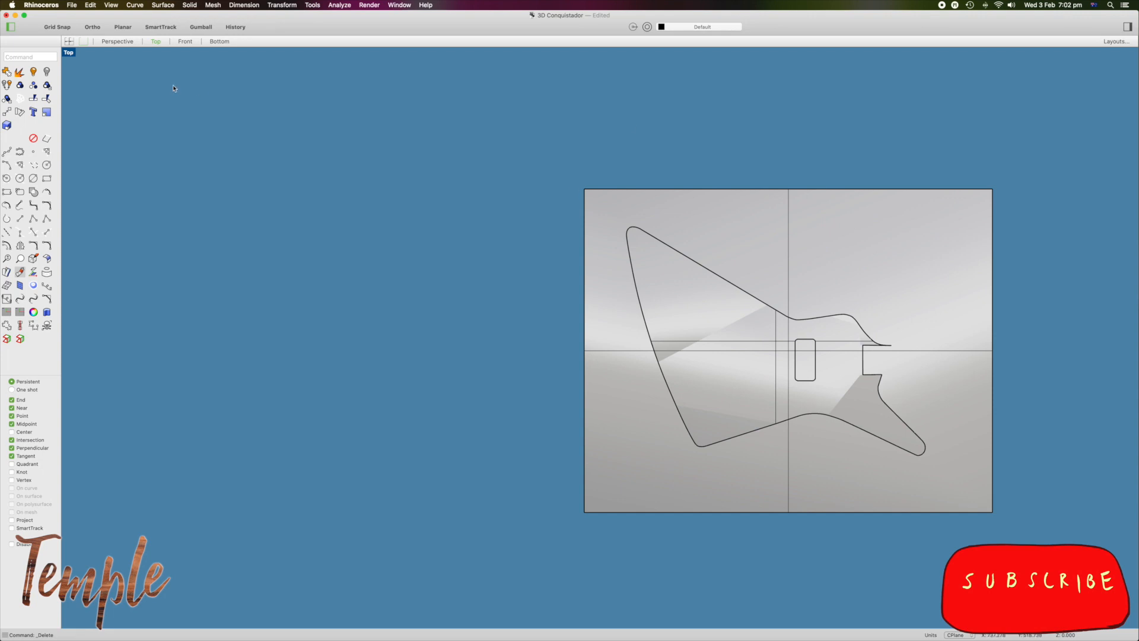
# Flatten the closed upper outline curve with ProjectToCPlane, choosing Yes for deleting the input objects.
pyautogui.click(118, 42)
pyautogui.moveTo(480, 287); pyautogui.dragTo(416, 293, button='right')
pyautogui.click(412, 296)
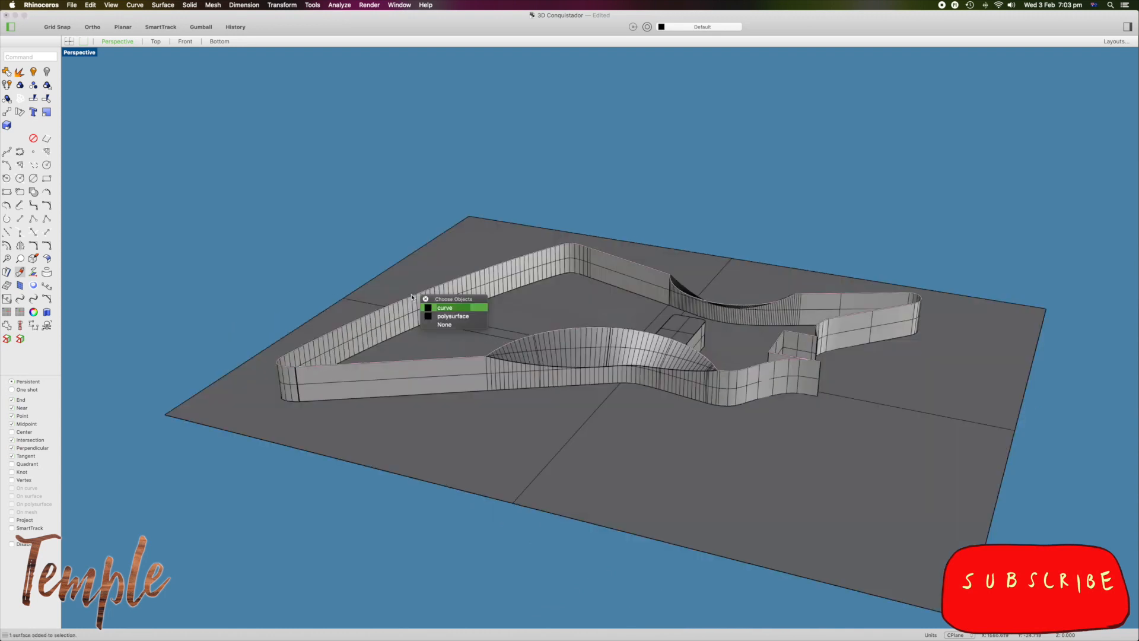
pyautogui.click(452, 308)
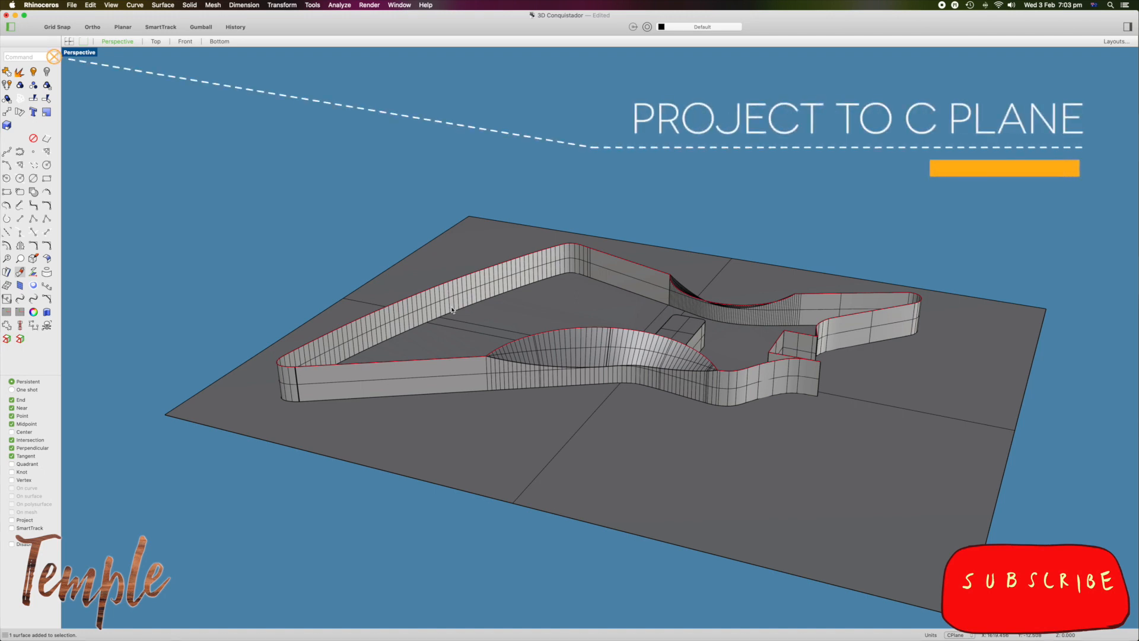
pyautogui.write('Project')
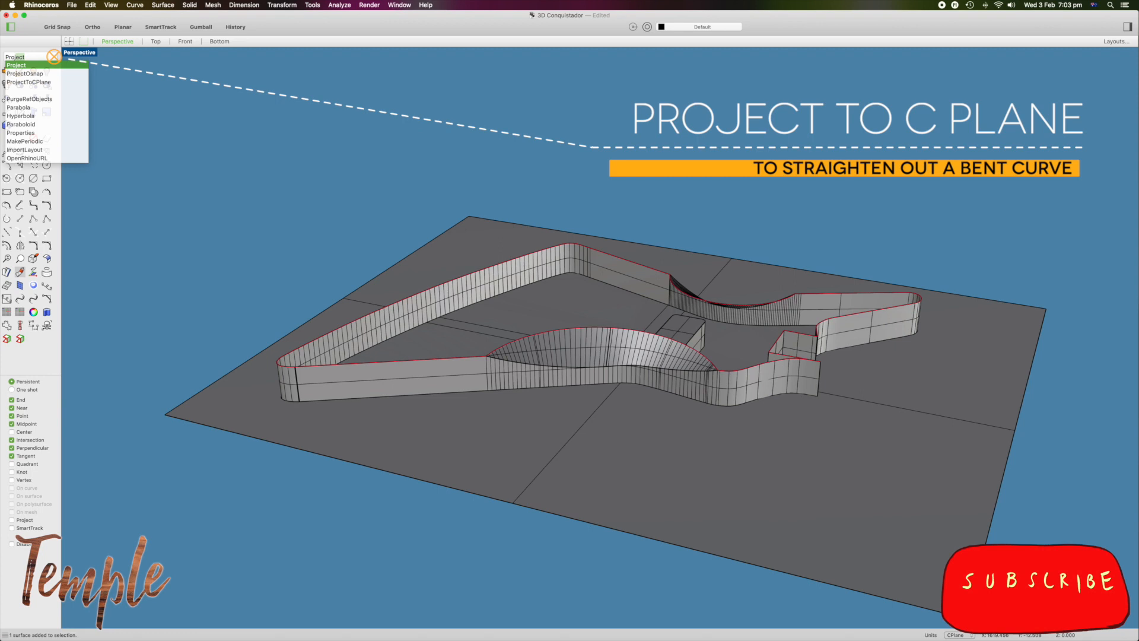
pyautogui.click(34, 83)
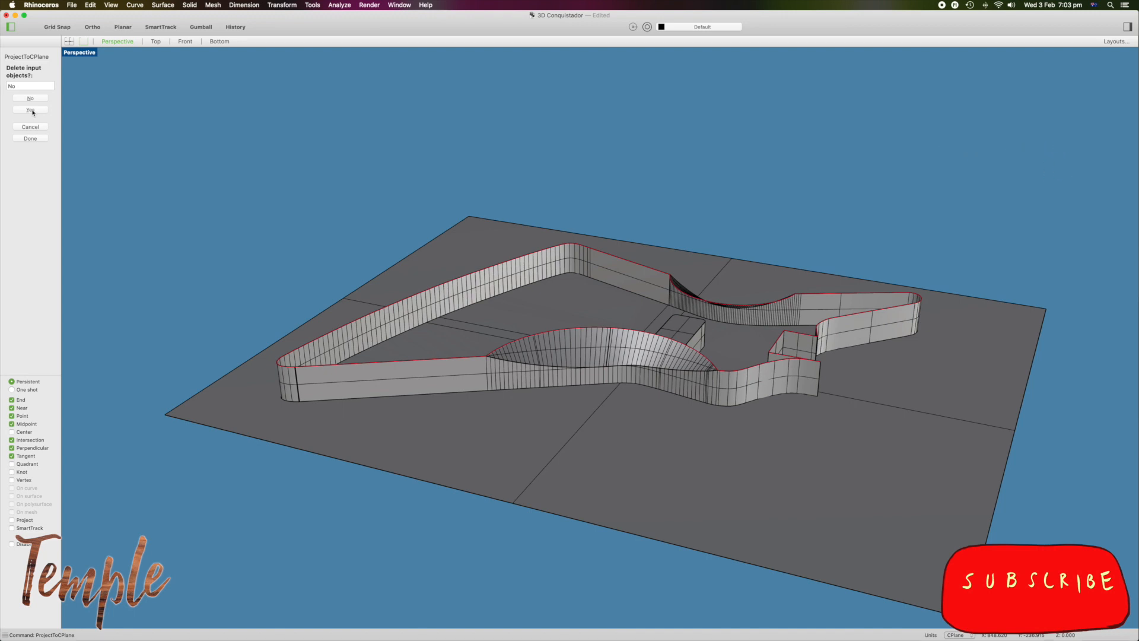
pyautogui.click(30, 110)
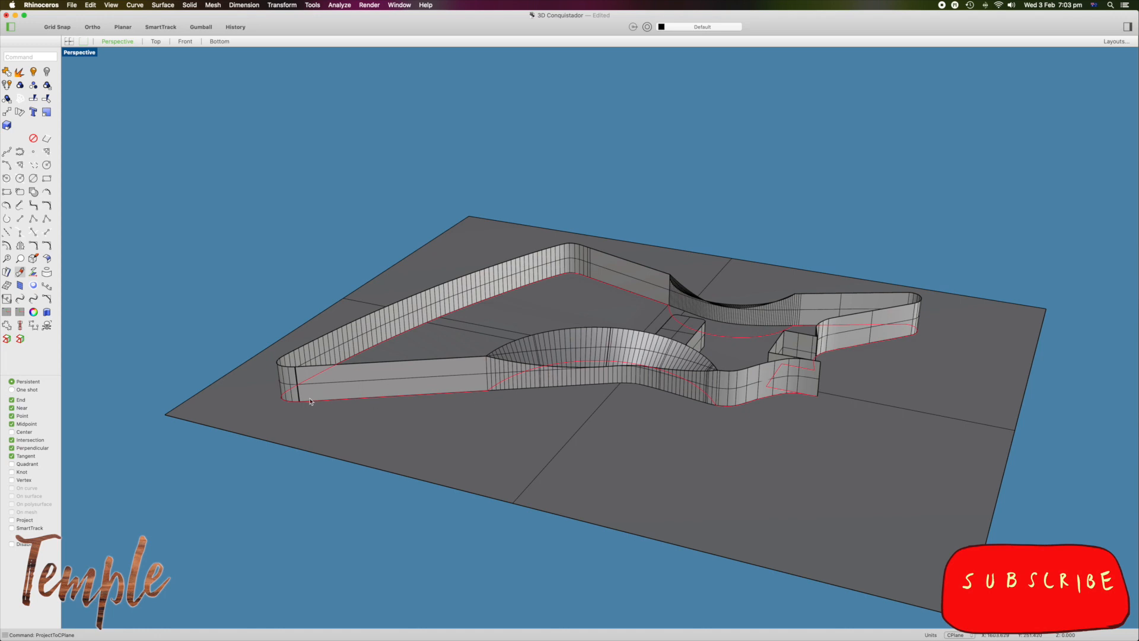
pyautogui.moveTo(585, 415); pyautogui.dragTo(623, 493, button='right')
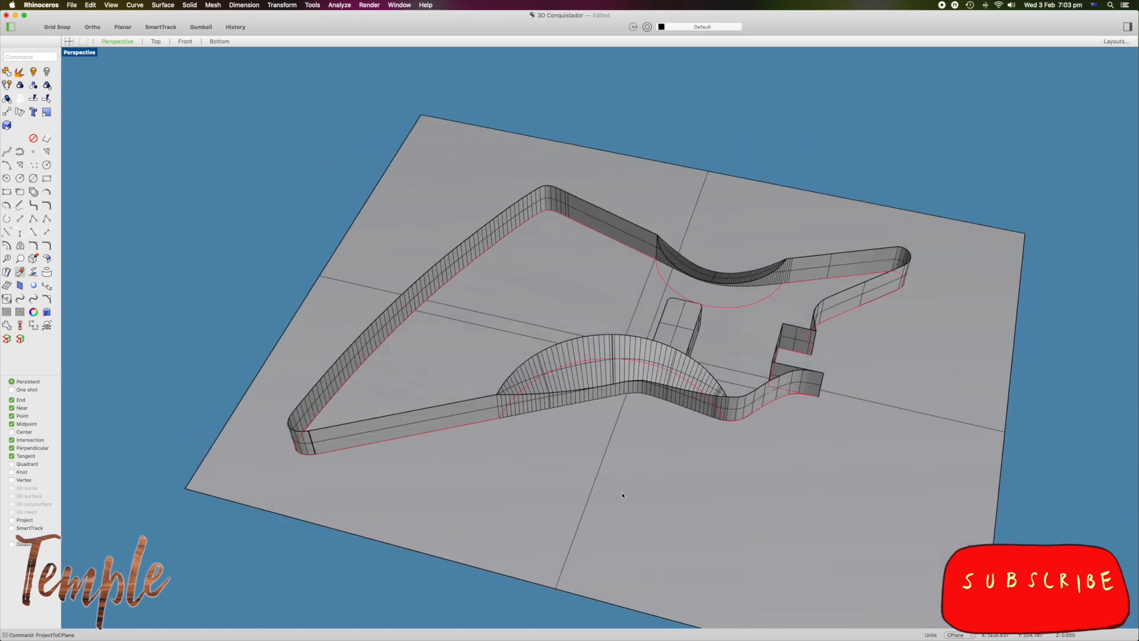
pyautogui.moveTo(556, 473); pyautogui.dragTo(656, 475, button='right')
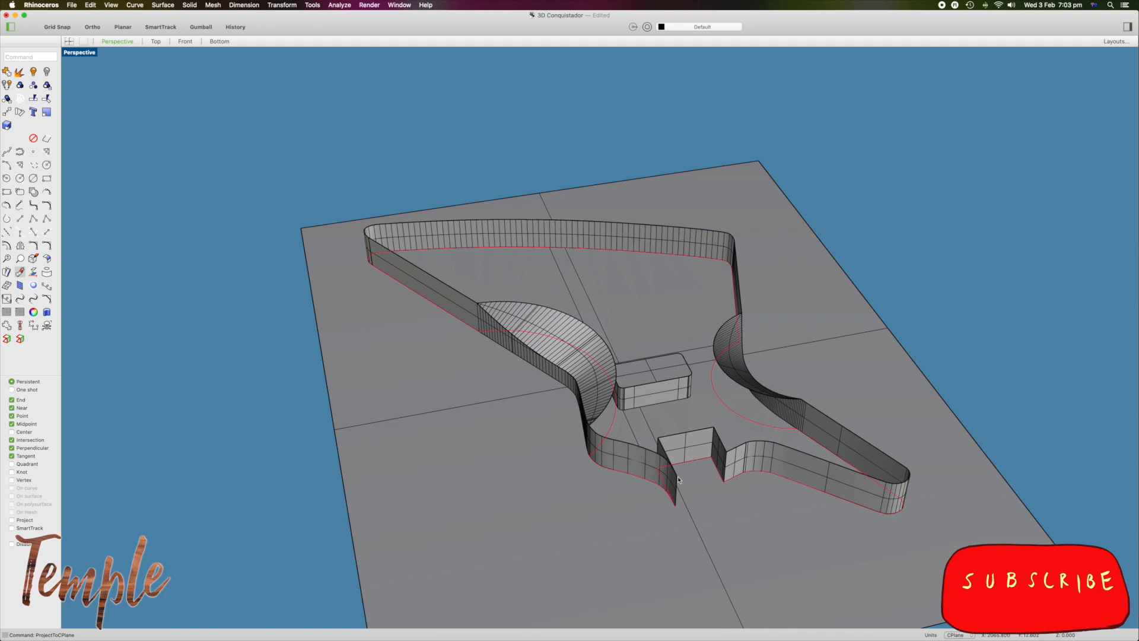
# Move the projected outline curve from the neck pocket's lower corner to the upper corner directly above it, and undo that move.
pyautogui.press('super+z')
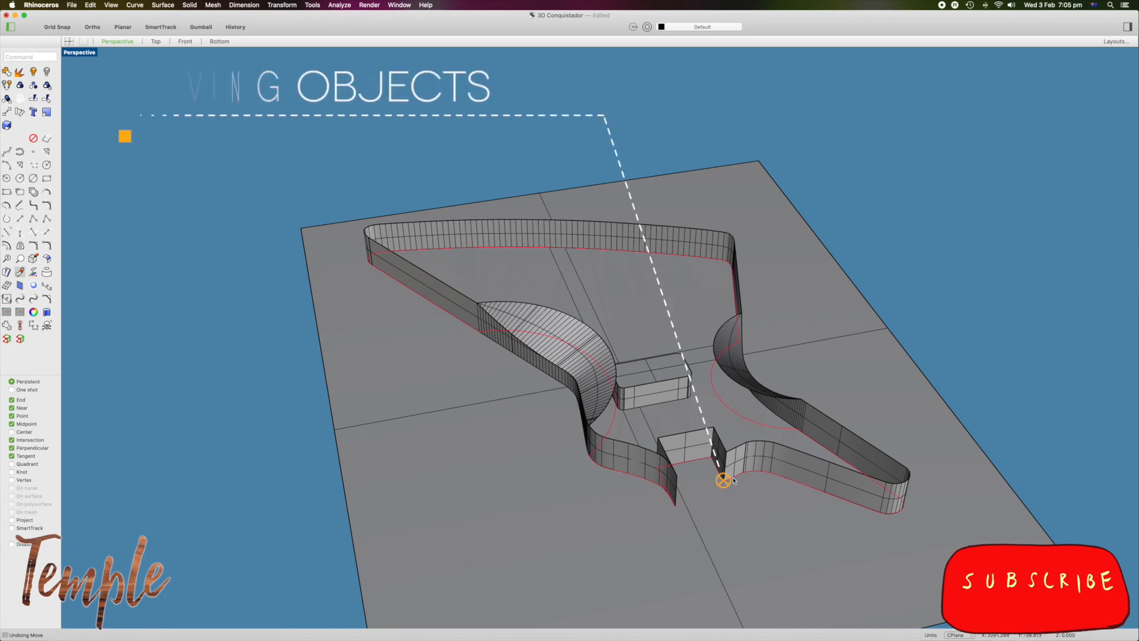
pyautogui.click(7, 112)
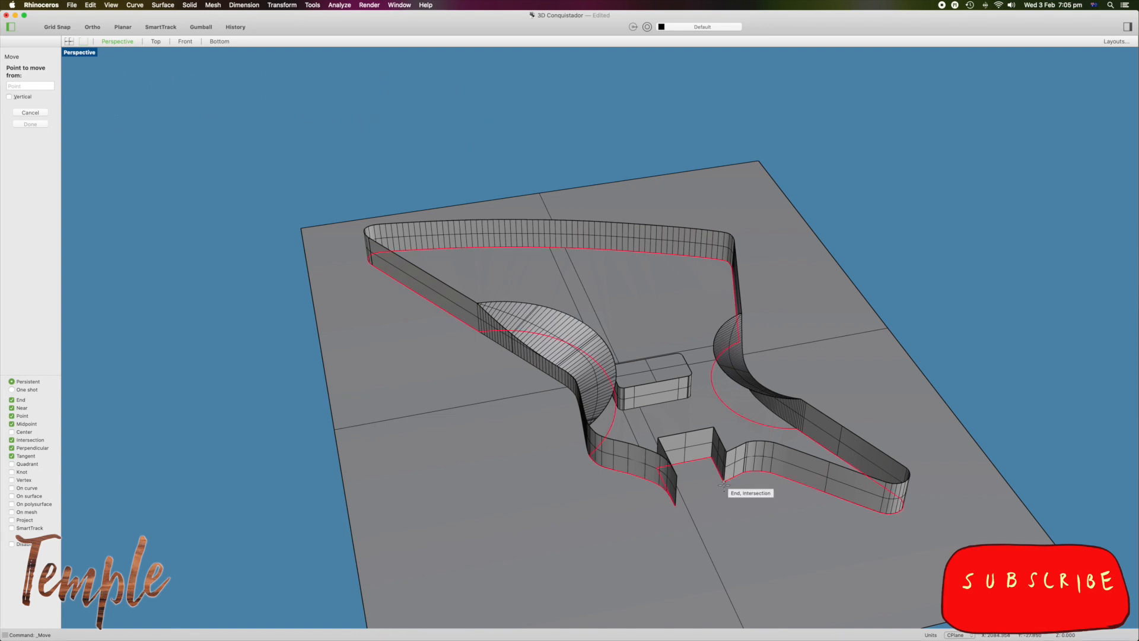
pyautogui.click(724, 485)
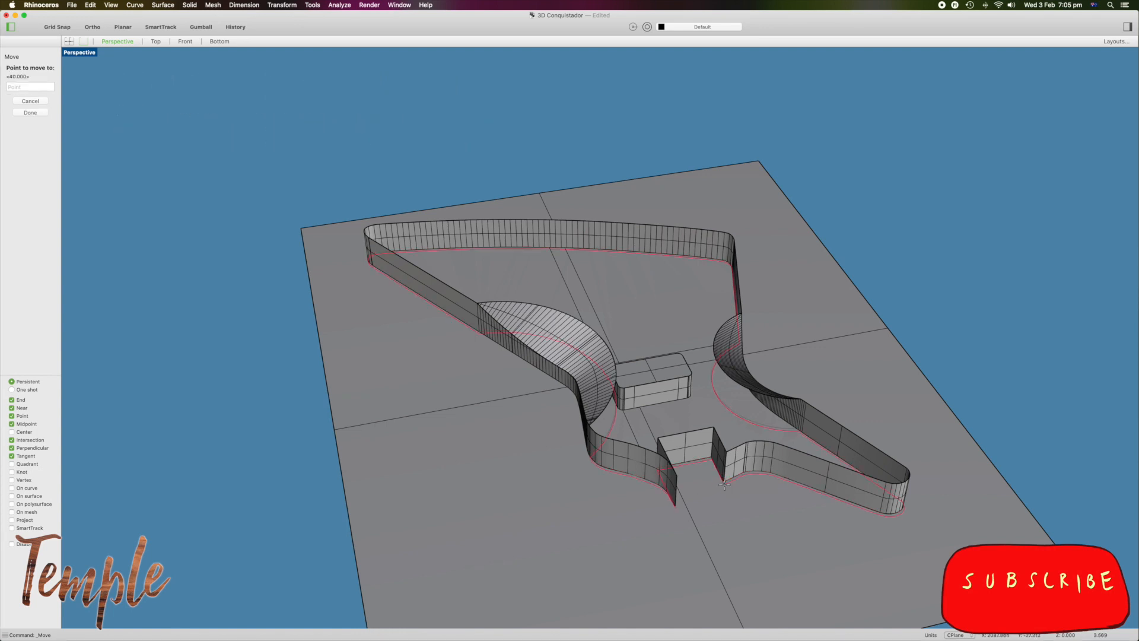
pyautogui.click(727, 454)
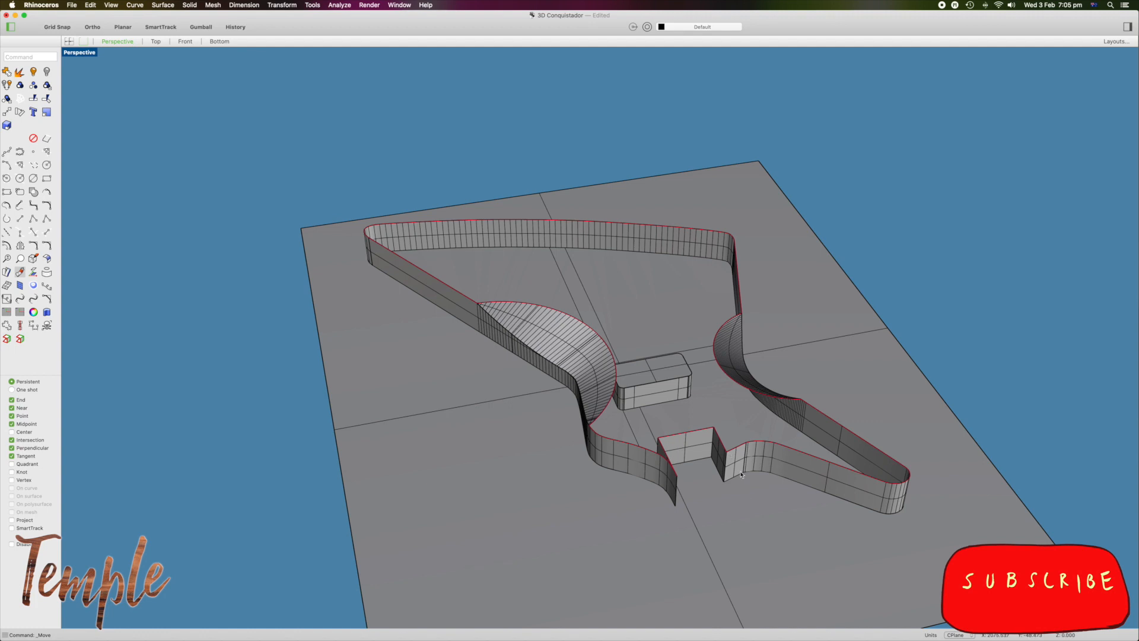
pyautogui.press('super+z')
# Move the projected outline curve straight up by 40 from the neck pocket's lower corner.
pyautogui.click(7, 112)
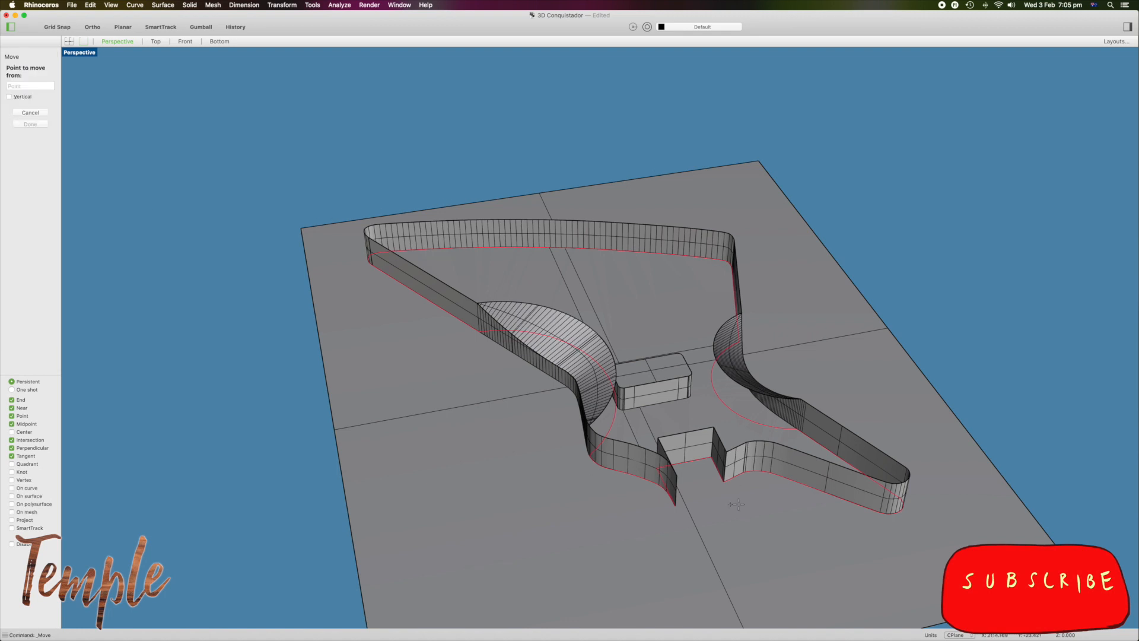
pyautogui.click(724, 484)
pyautogui.write('40')
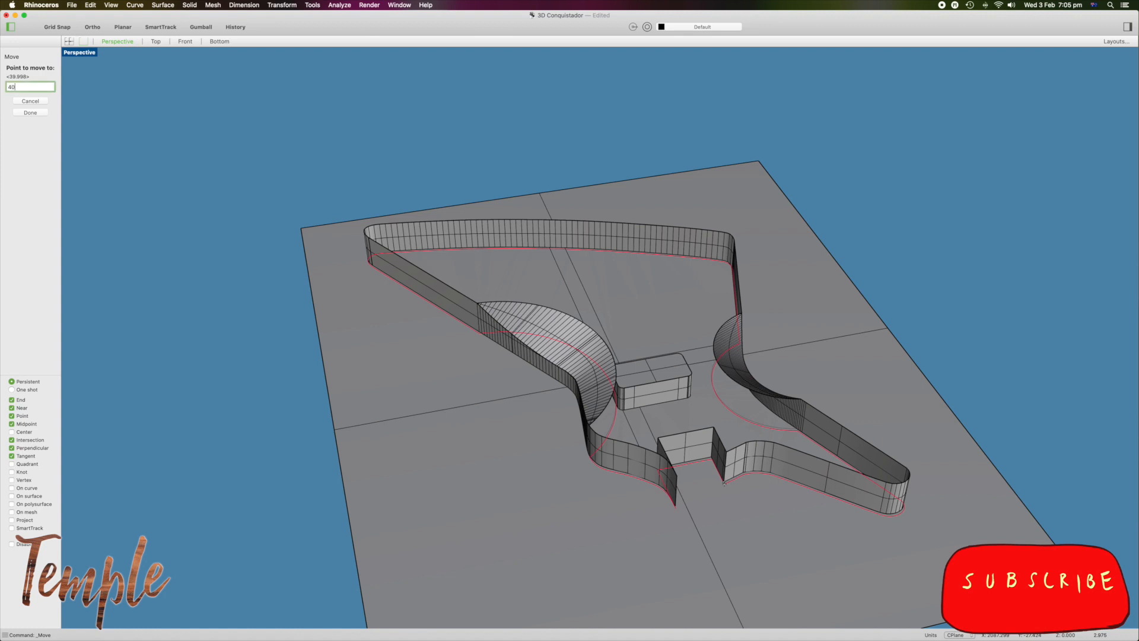
pyautogui.press('Return')
pyautogui.click(724, 452)
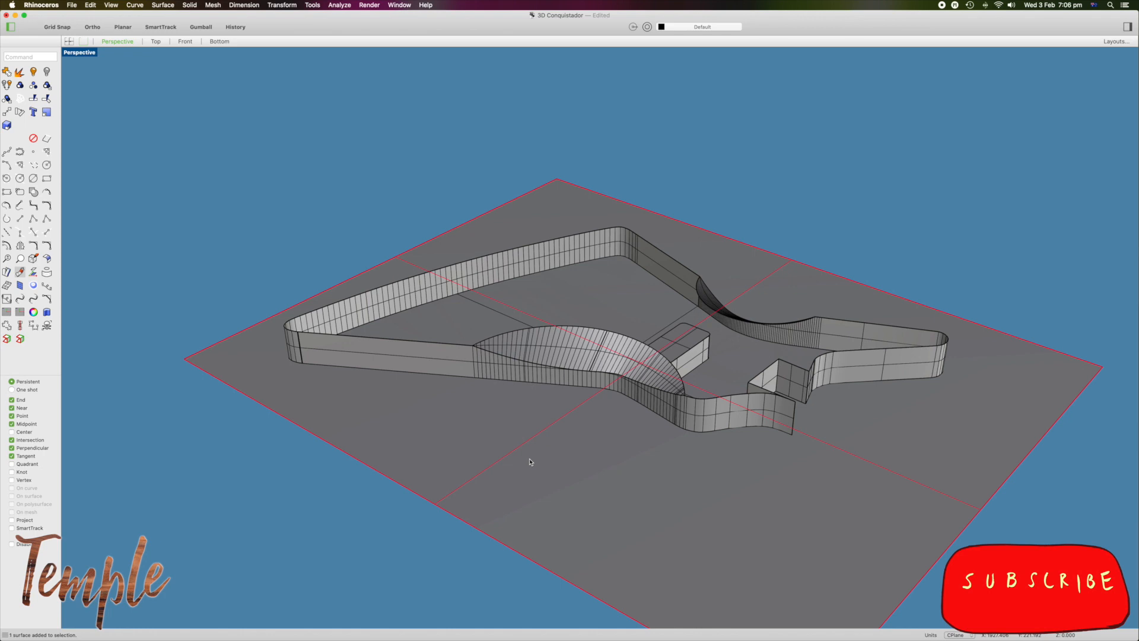
# Delete the rectangular surface area outside the body outline, and create a planar surface from the raised outline curve.
pyautogui.press('Delete')
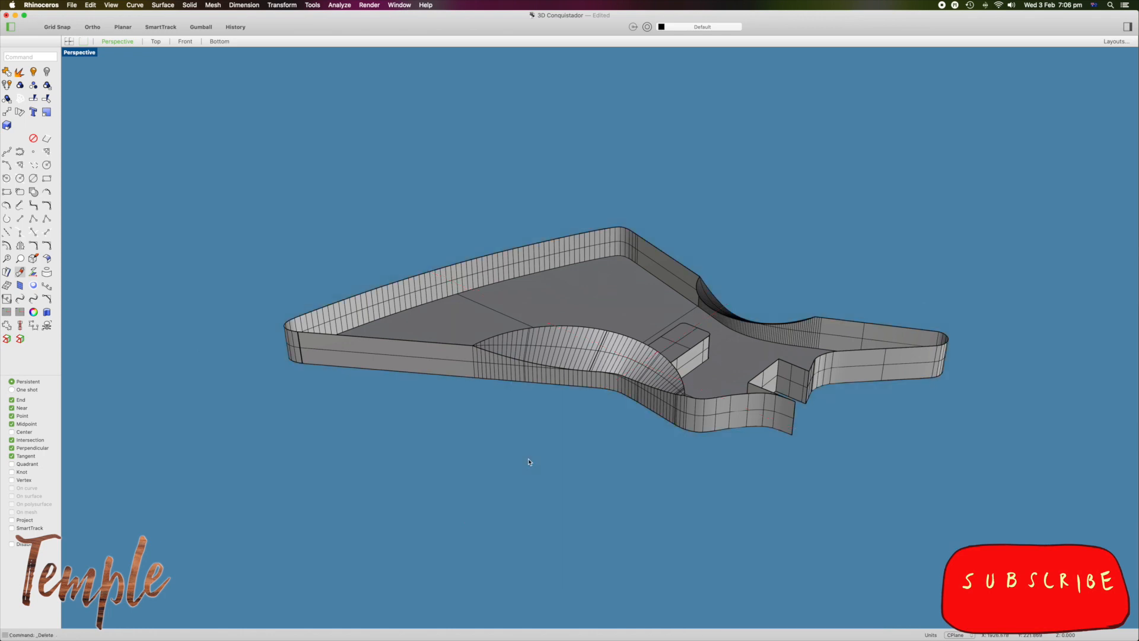
pyautogui.click(674, 261)
pyautogui.click(701, 271)
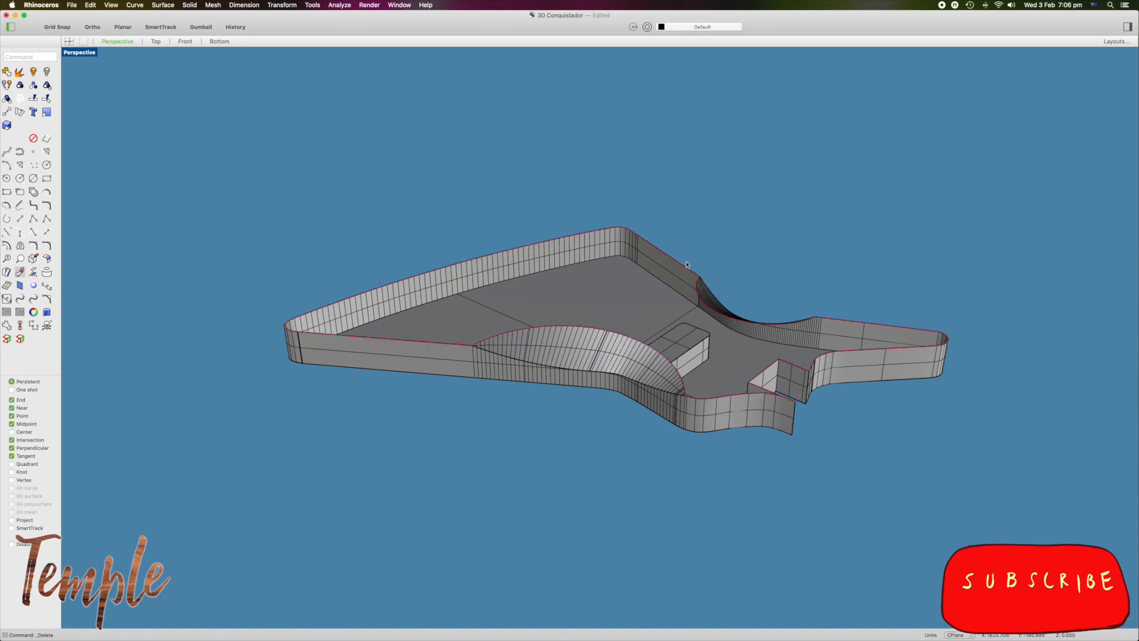
pyautogui.click(169, 4)
pyautogui.click(188, 98)
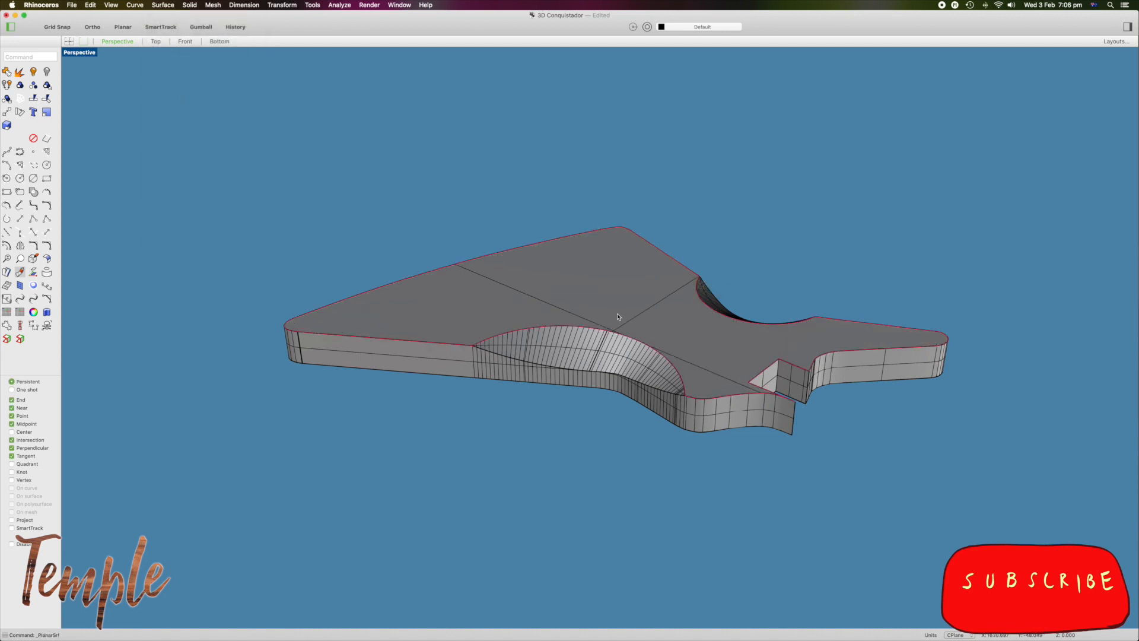
# Join the new planar cap surface with the rest of the guitar body polysurface.
pyautogui.click(602, 295)
pyautogui.click(732, 407)
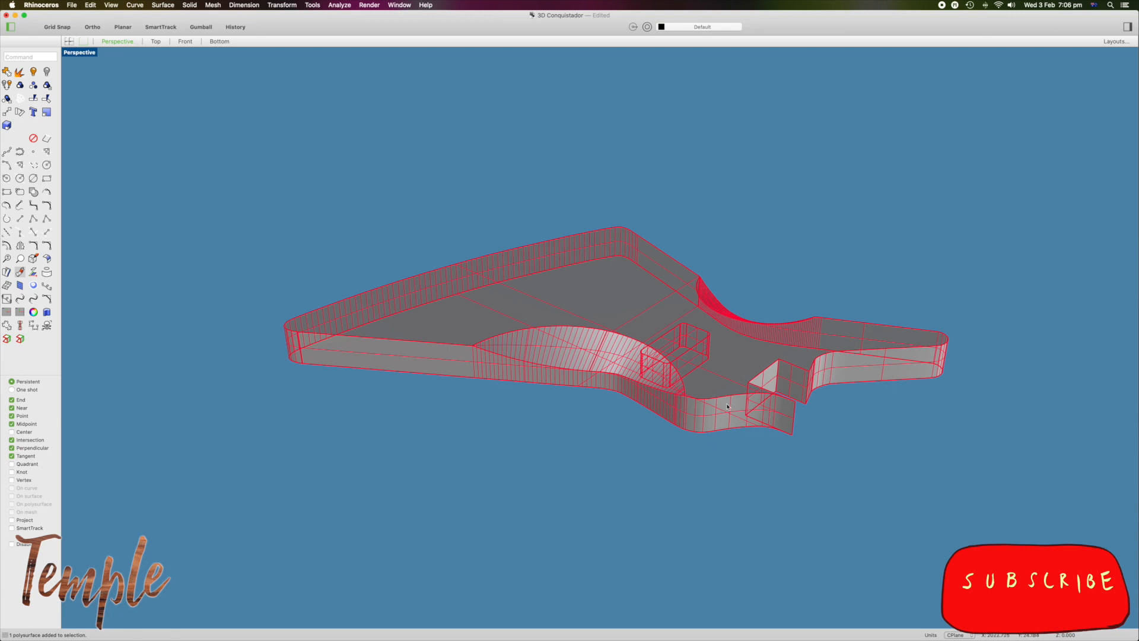
pyautogui.moveTo(565, 460); pyautogui.dragTo(533, 351, button='right')
pyautogui.click(7, 72)
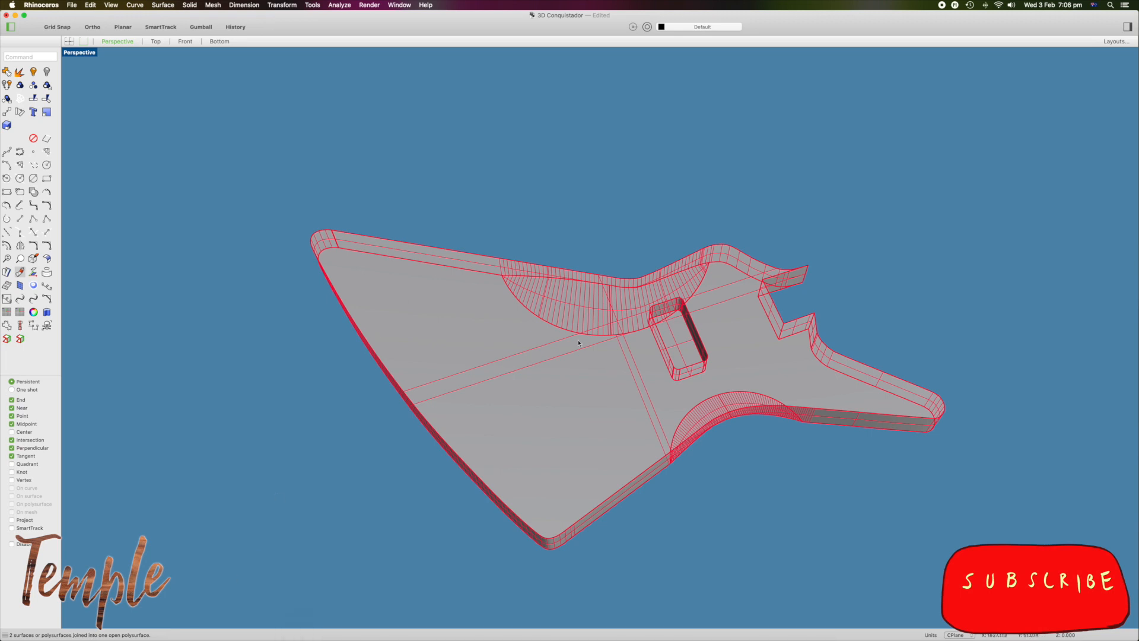
pyautogui.click(886, 290)
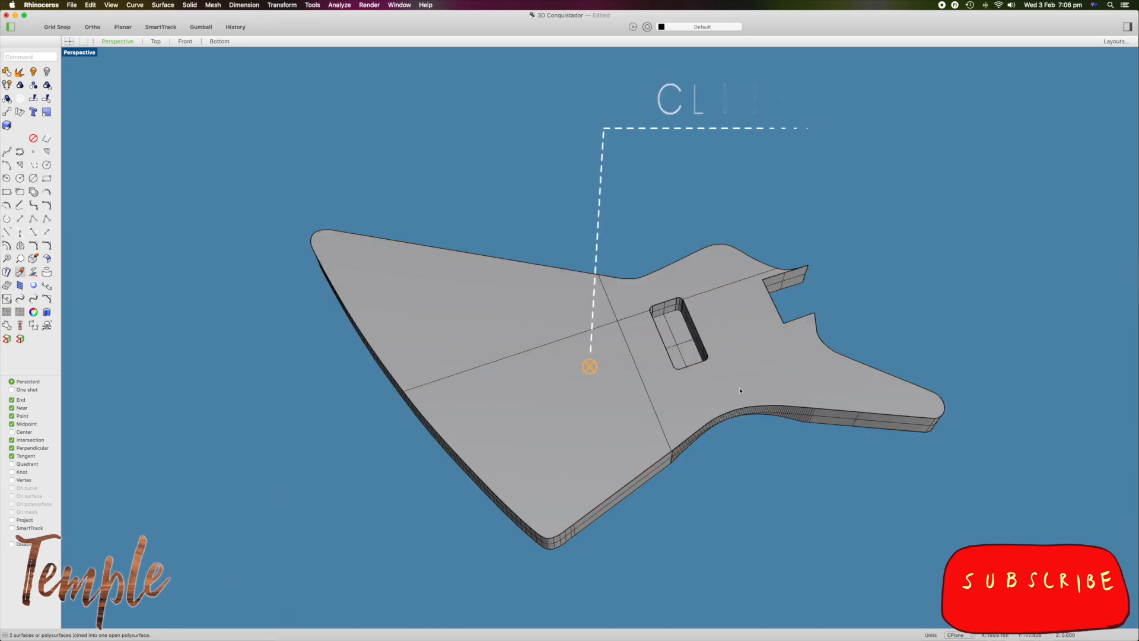
# Run ShowEdges on the joined guitar body with Naked Edges displayed.
pyautogui.moveTo(669, 359); pyautogui.dragTo(581, 234, button='right')
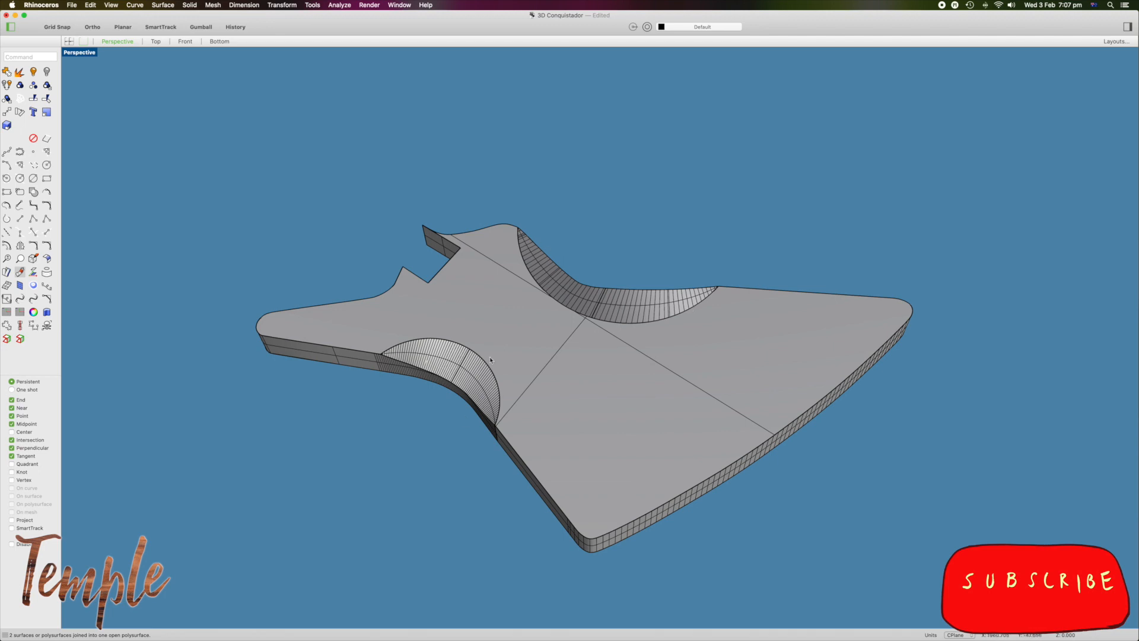
pyautogui.moveTo(491, 359)
pyautogui.mouseDown(button='right')
pyautogui.moveTo(684, 463)
pyautogui.moveTo(684, 415)
pyautogui.moveTo(665, 488)
pyautogui.moveTo(631, 463)
pyautogui.mouseUp(button='right')
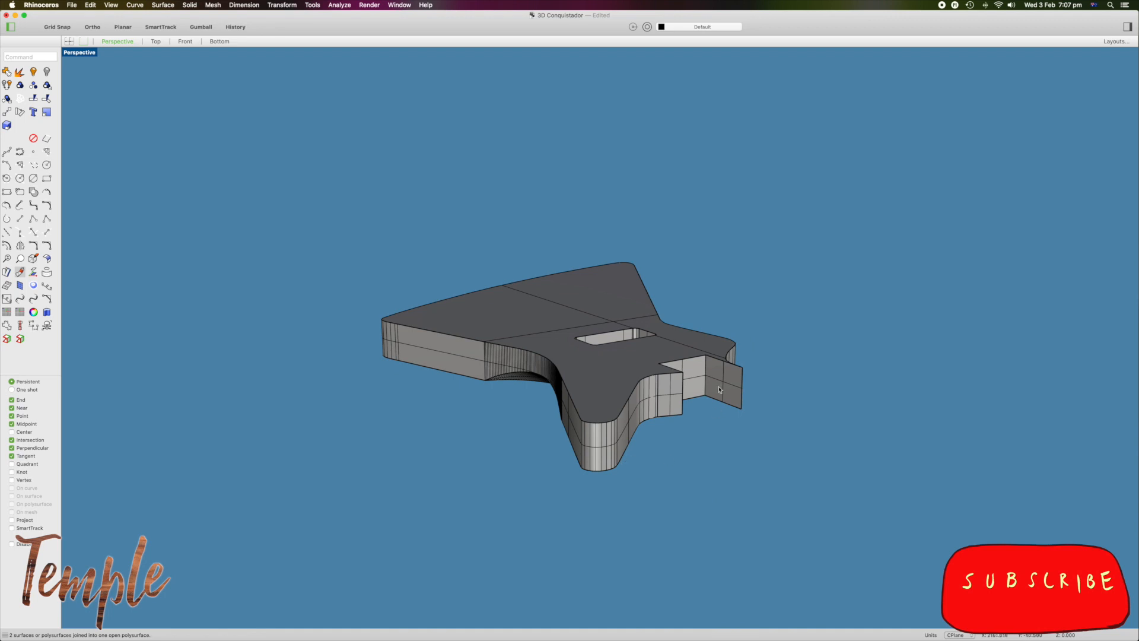
pyautogui.moveTo(678, 400)
pyautogui.mouseDown(button='right')
pyautogui.moveTo(466, 282)
pyautogui.moveTo(496, 328)
pyautogui.moveTo(501, 453)
pyautogui.moveTo(498, 407)
pyautogui.moveTo(546, 500)
pyautogui.mouseUp(button='right')
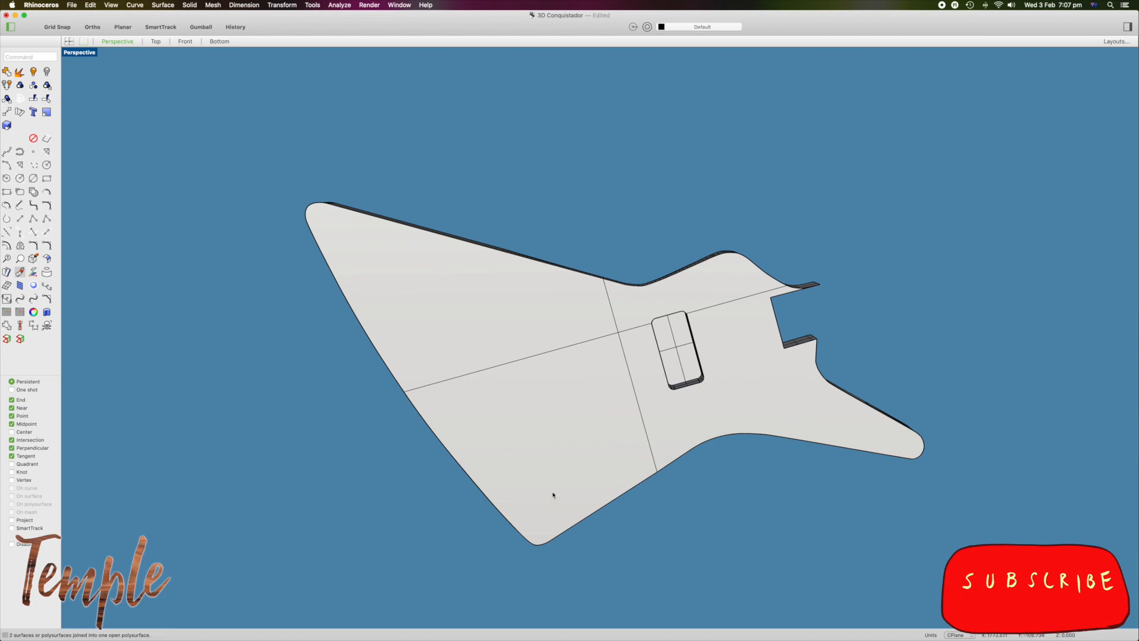
pyautogui.moveTo(577, 474); pyautogui.dragTo(575, 435, button='right')
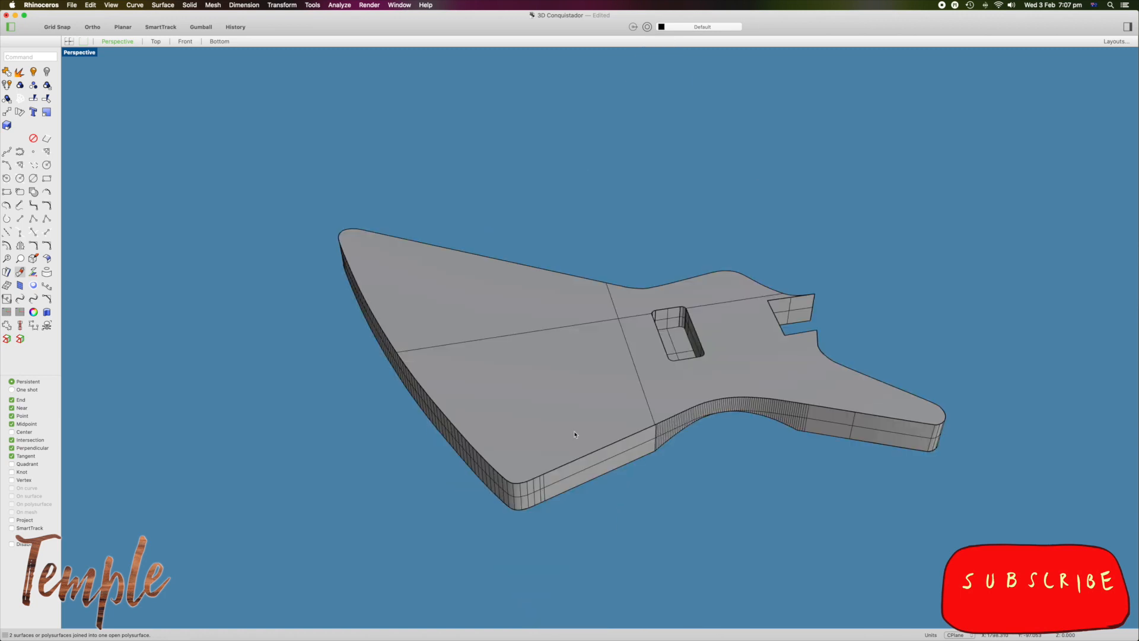
pyautogui.click(594, 402)
pyautogui.moveTo(594, 402); pyautogui.dragTo(484, 266, button='right')
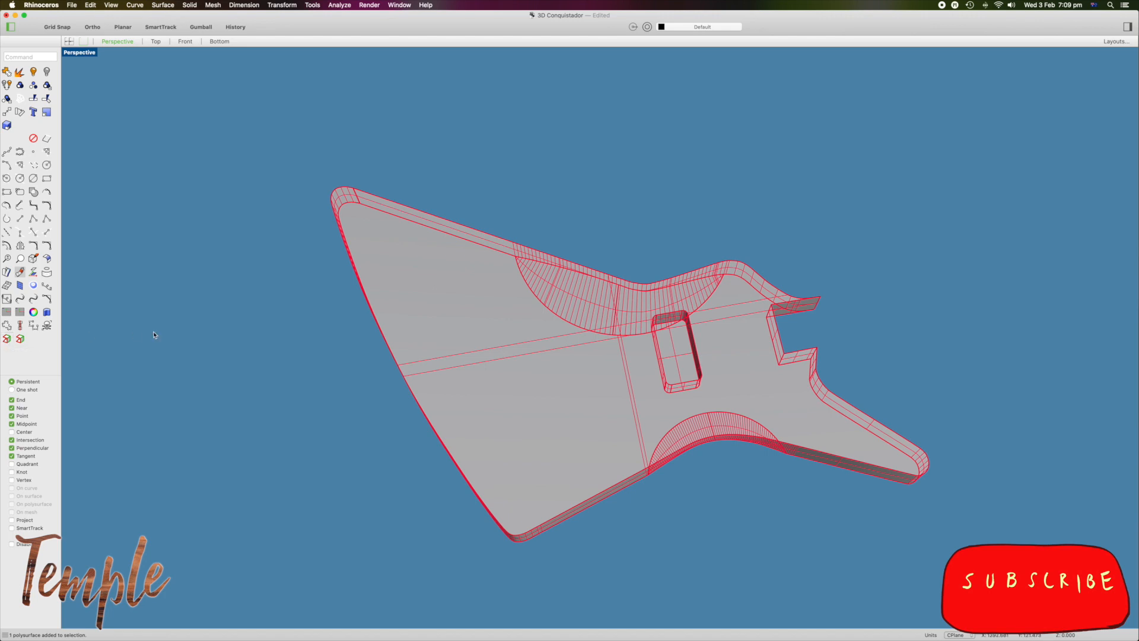
pyautogui.write('Show')
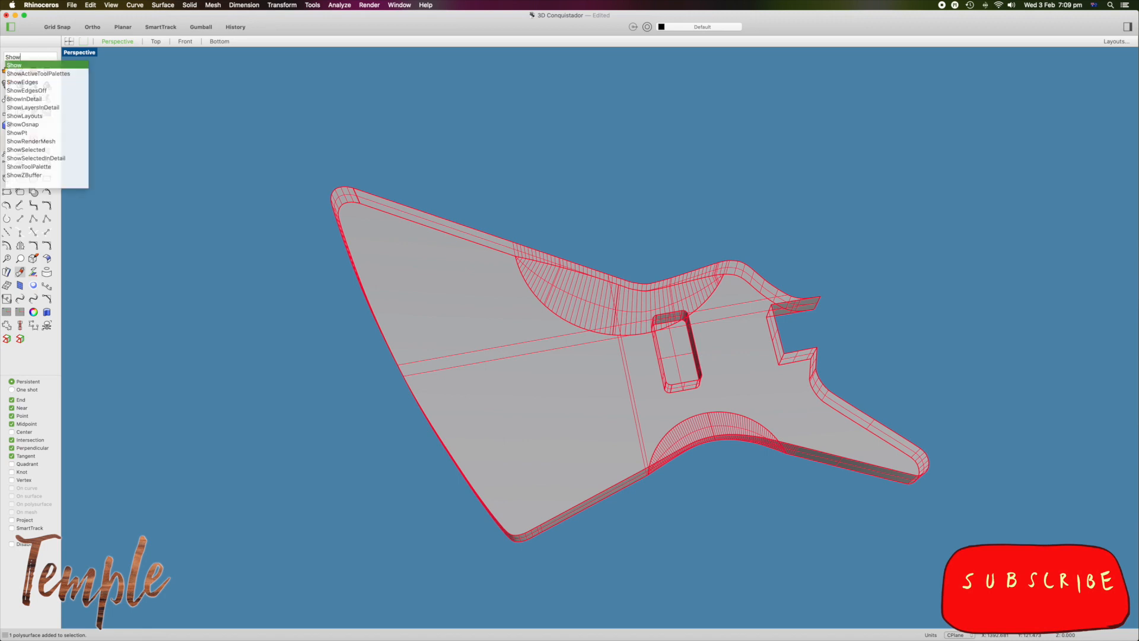
pyautogui.write('Edges')
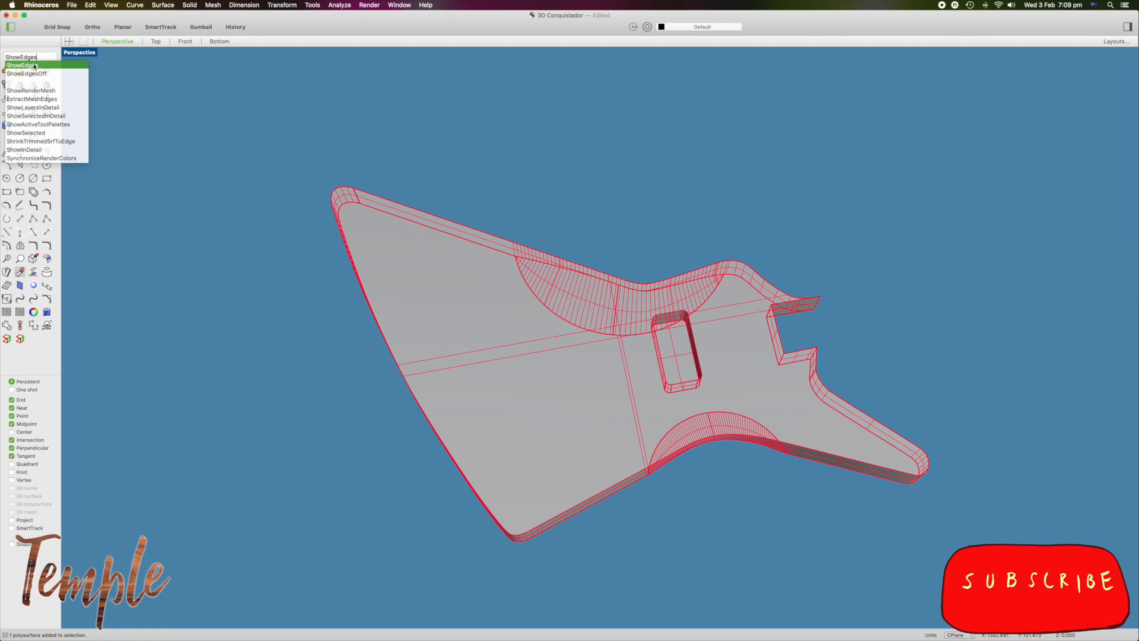
pyautogui.click(34, 66)
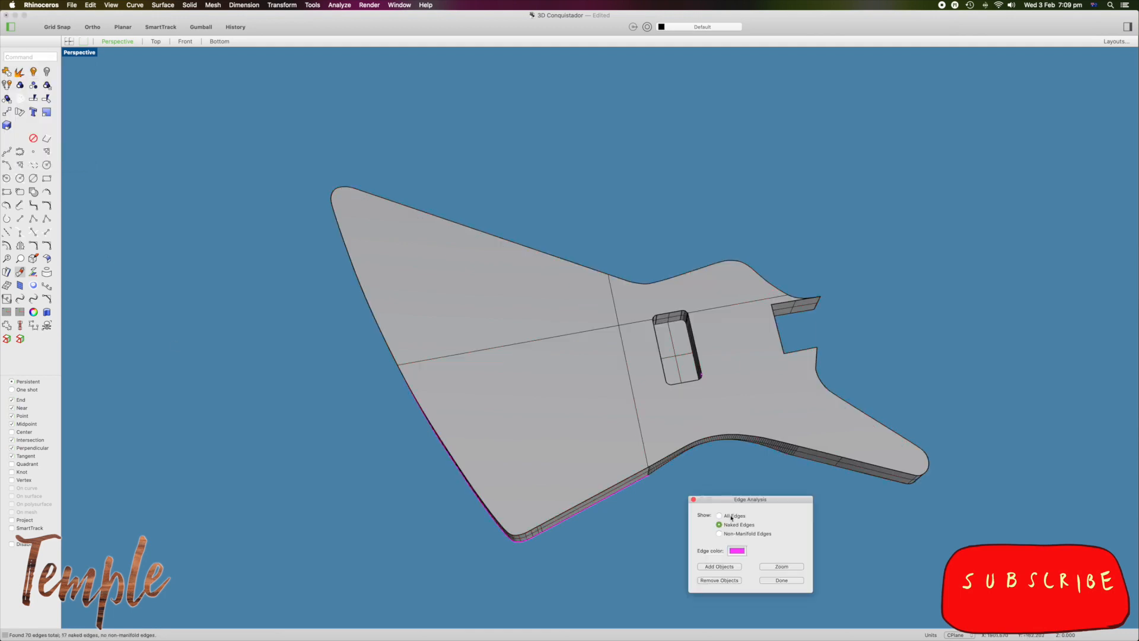
pyautogui.click(651, 549)
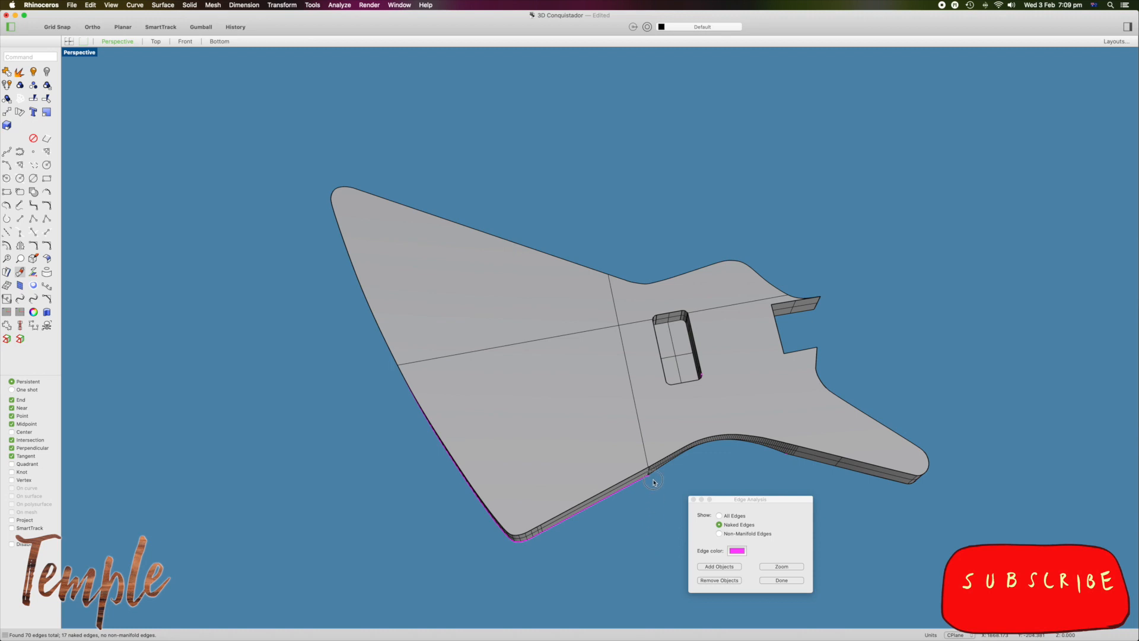
# Join the two naked edges along the curved tail end with JoinEdge, accepting the required joining tolerance.
pyautogui.moveTo(612, 525); pyautogui.dragTo(721, 503, button='right')
pyautogui.moveTo(591, 293); pyautogui.dragTo(664, 300, button='right')
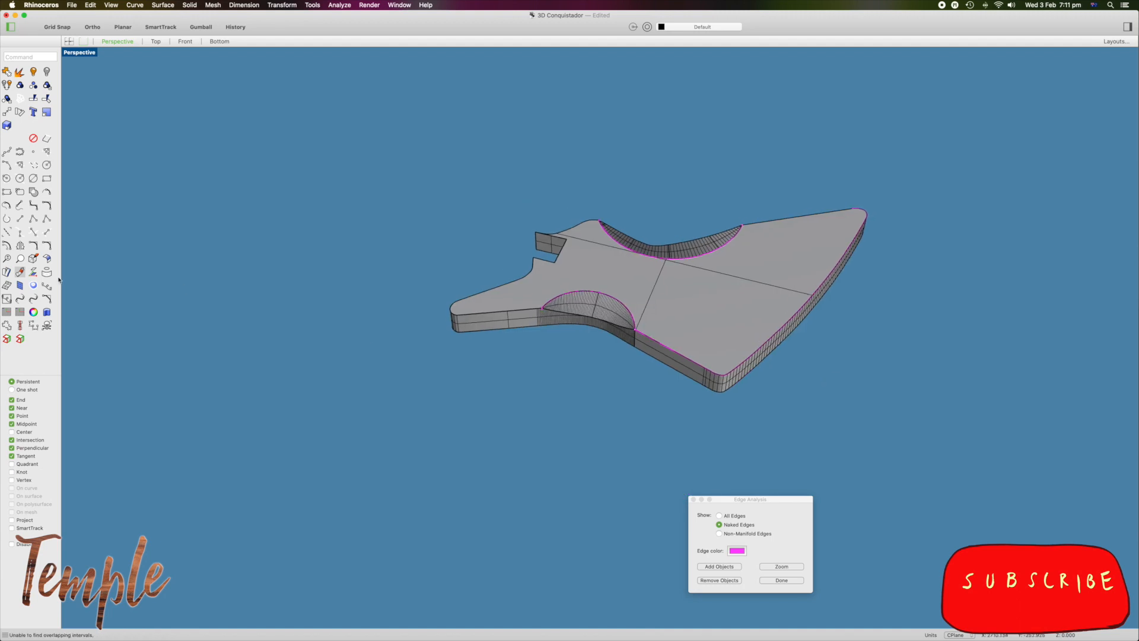
pyautogui.click(7, 326)
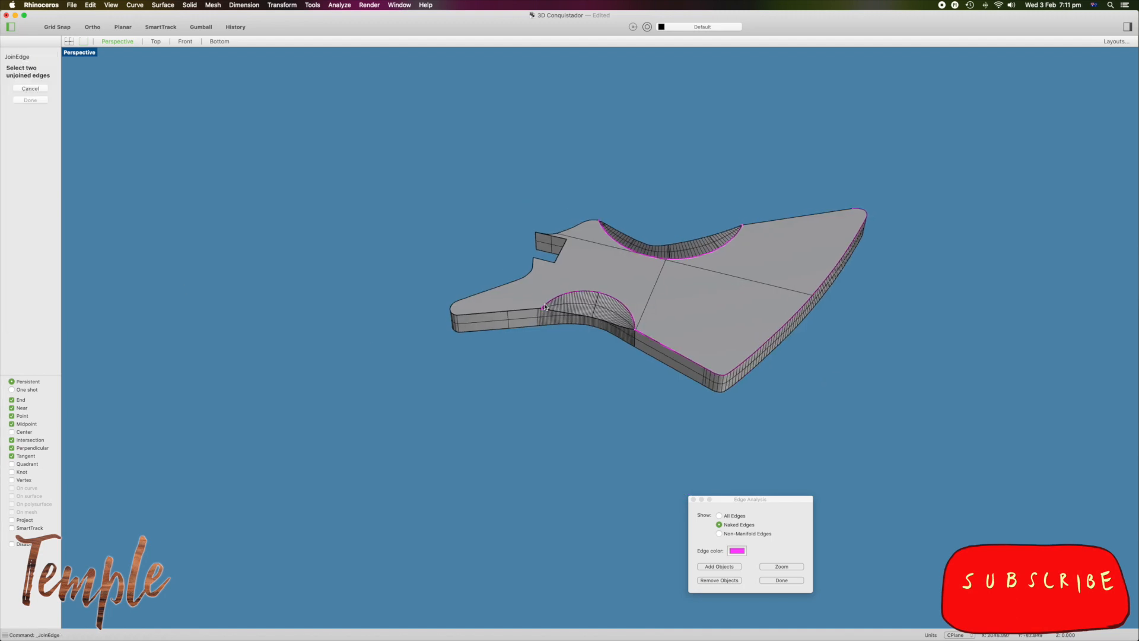
pyautogui.moveTo(990, 205); pyautogui.dragTo(742, 316, button='right')
pyautogui.keyDown('shift'); pyautogui.moveTo(649, 477); pyautogui.dragTo(699, 333, button='right'); pyautogui.keyUp('shift')
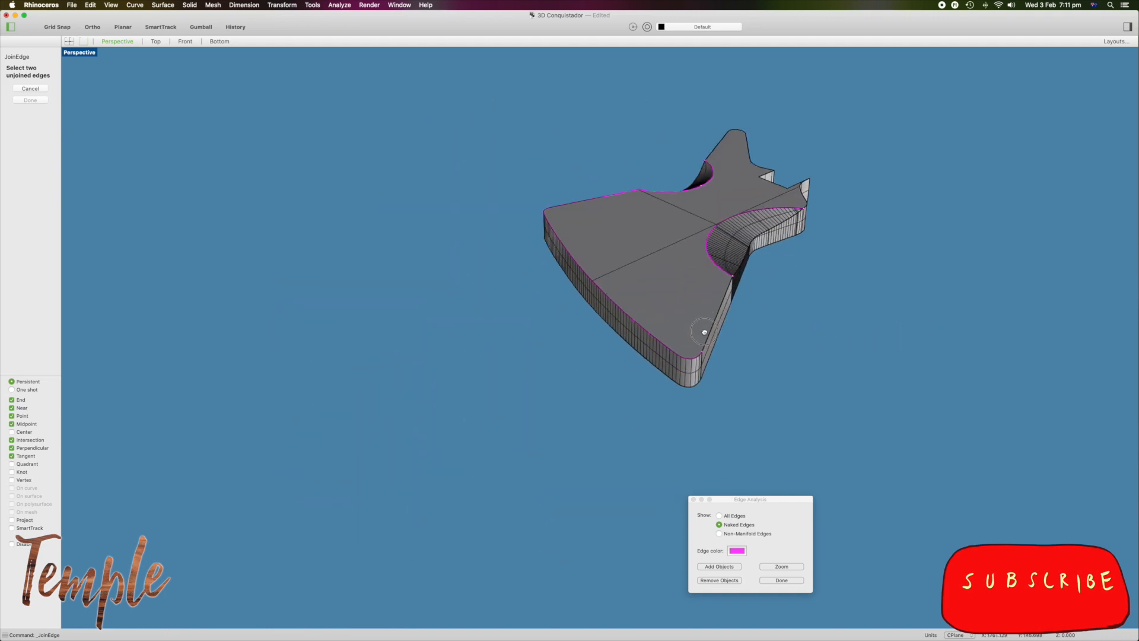
pyautogui.scroll(10, 701, 356)
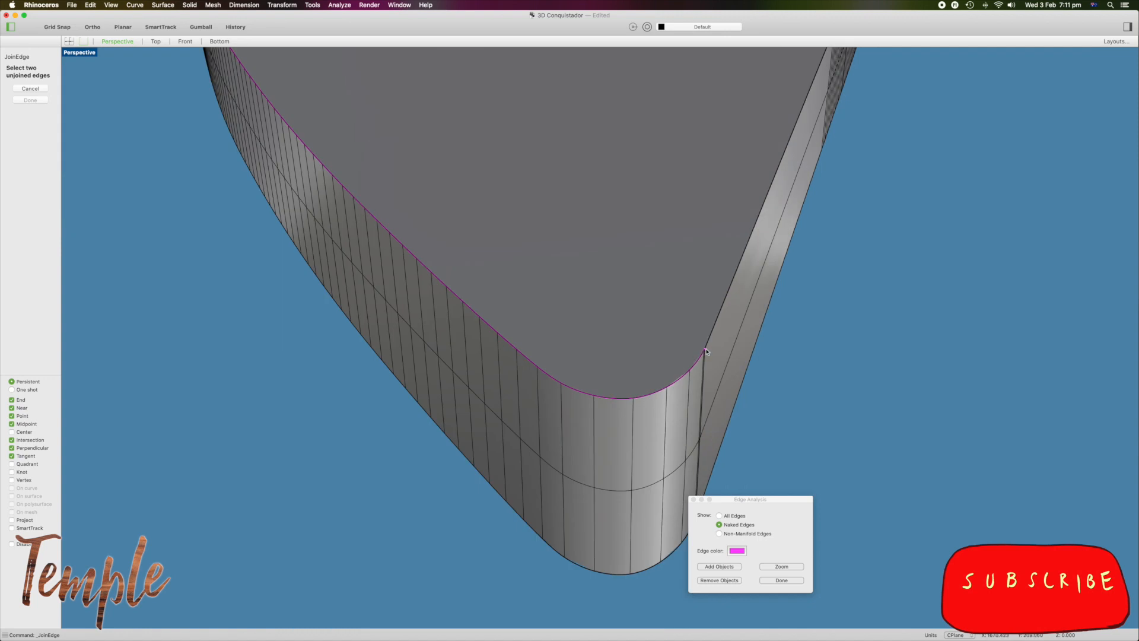
pyautogui.click(706, 351)
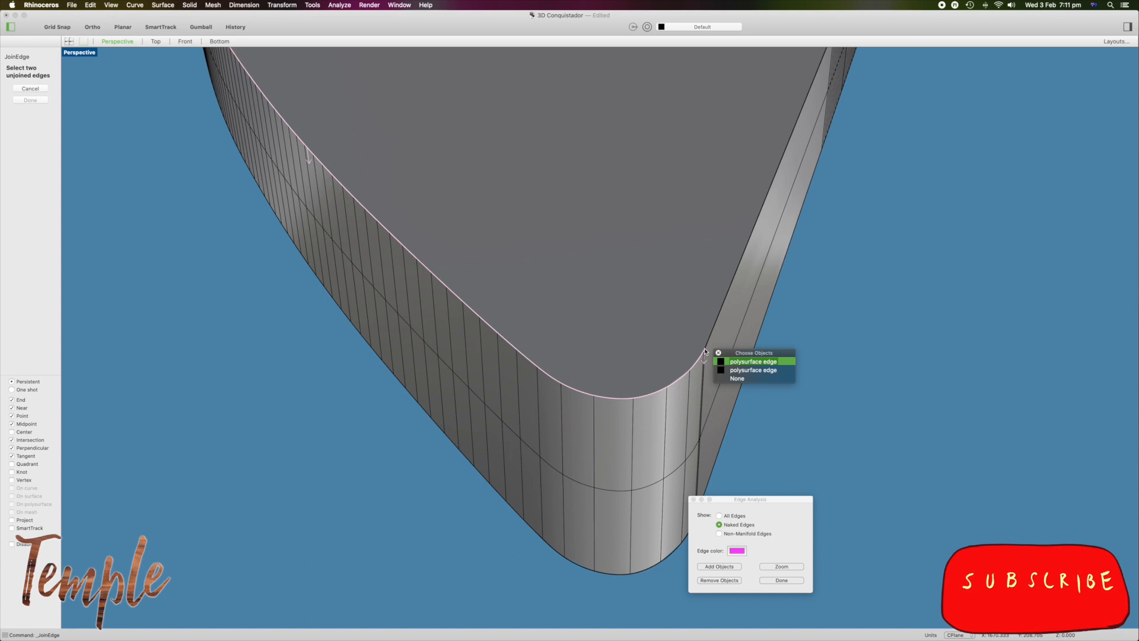
pyautogui.click(754, 362)
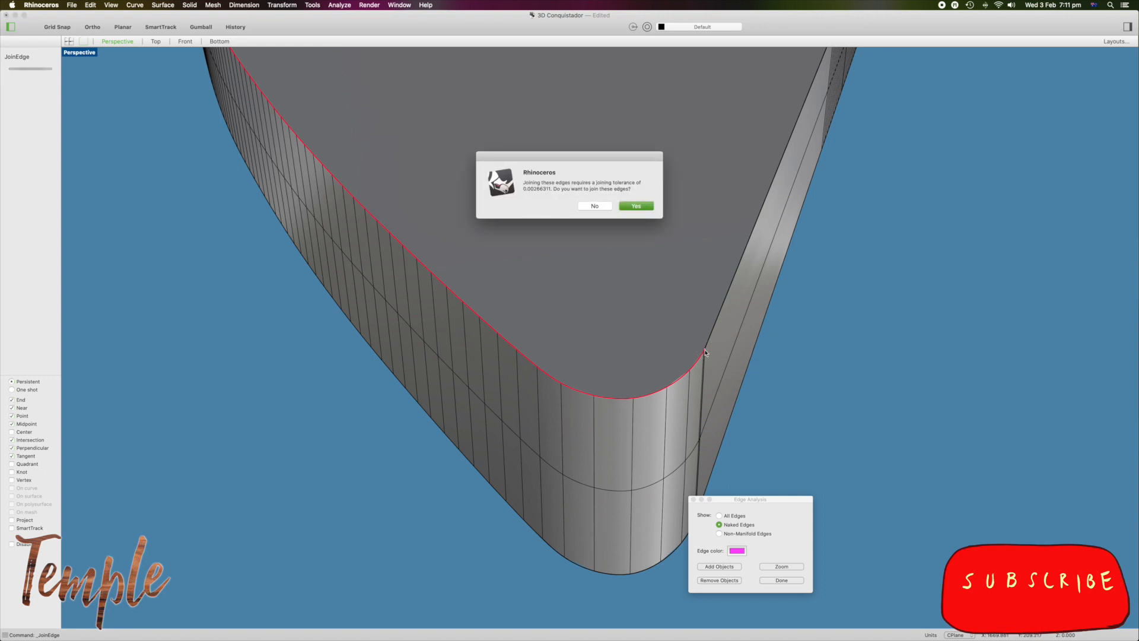
pyautogui.click(637, 206)
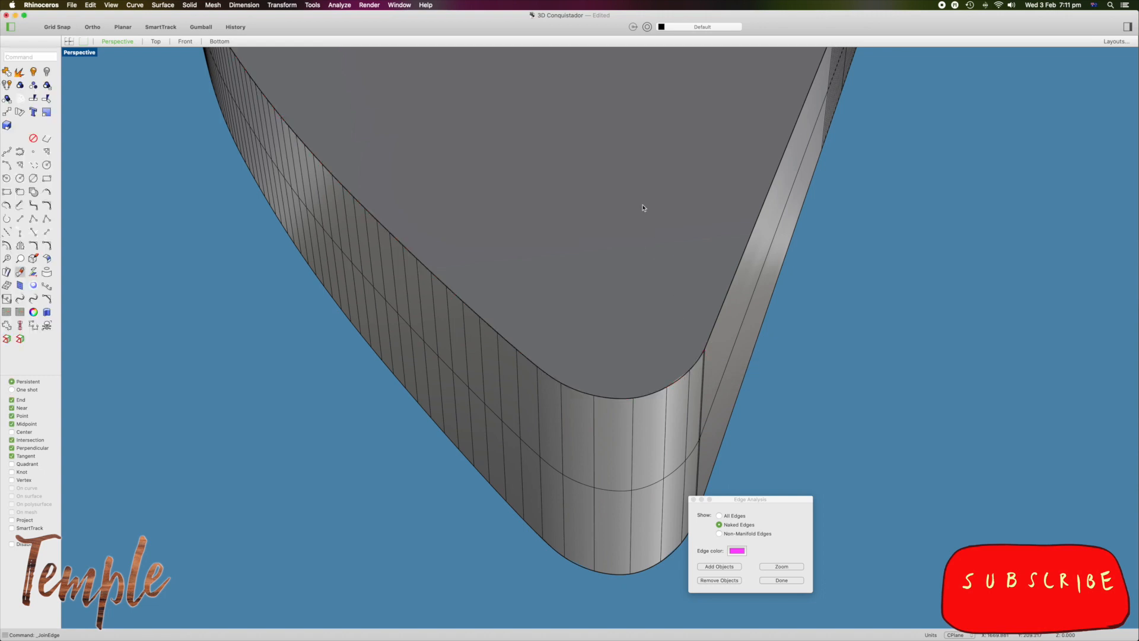
# Join the remaining pairs of naked edges around the body with JoinEdge, accepting the joining tolerance for each pair.
pyautogui.scroll(-5, 715, 395)
pyautogui.moveTo(667, 389); pyautogui.dragTo(511, 359, button='right')
pyautogui.press('Return')
pyautogui.click(647, 419)
pyautogui.click(662, 433)
pyautogui.click(648, 420)
pyautogui.click(636, 206)
pyautogui.press('Return')
pyautogui.click(581, 351)
pyautogui.click(596, 364)
pyautogui.click(581, 352)
pyautogui.click(636, 206)
pyautogui.moveTo(682, 386); pyautogui.dragTo(475, 386, button='right')
pyautogui.press('Return')
pyautogui.click(559, 417)
pyautogui.click(577, 431)
pyautogui.click(558, 418)
pyautogui.click(577, 431)
pyautogui.click(636, 206)
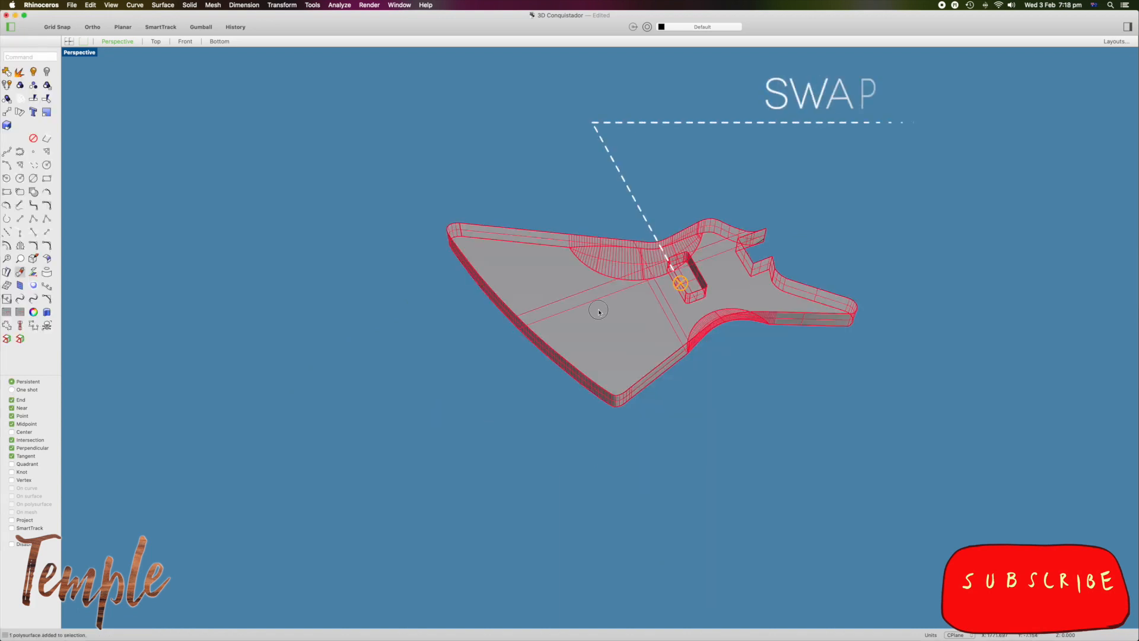
# Show the hidden neck and headstock, and hide the joined guitar body.
pyautogui.moveTo(598, 311); pyautogui.dragTo(168, 370)
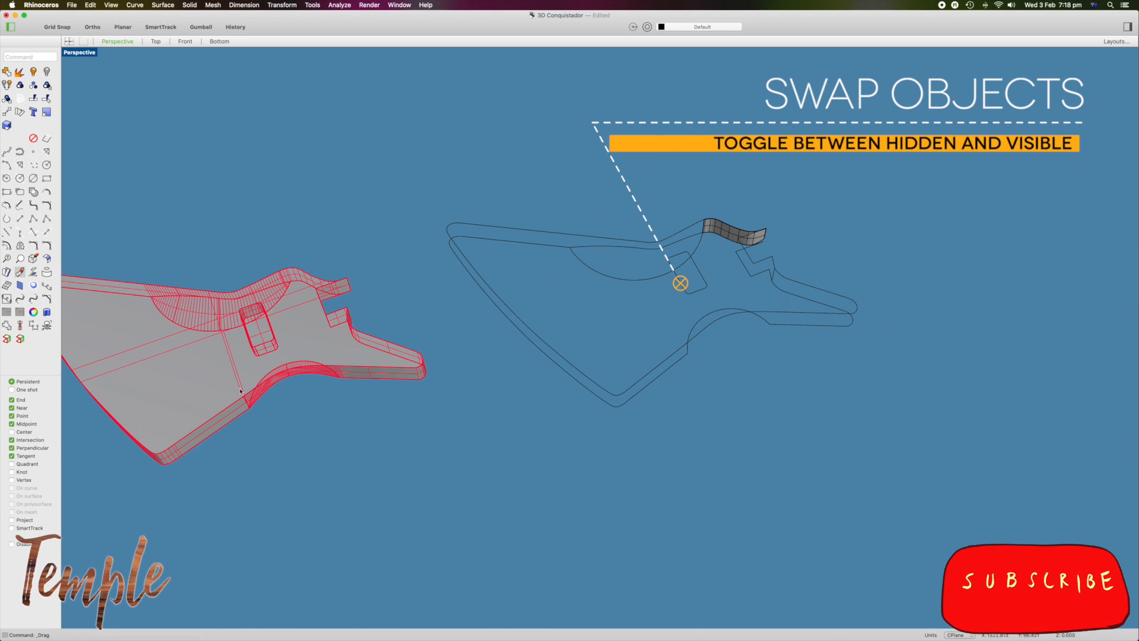
pyautogui.press('super+z')
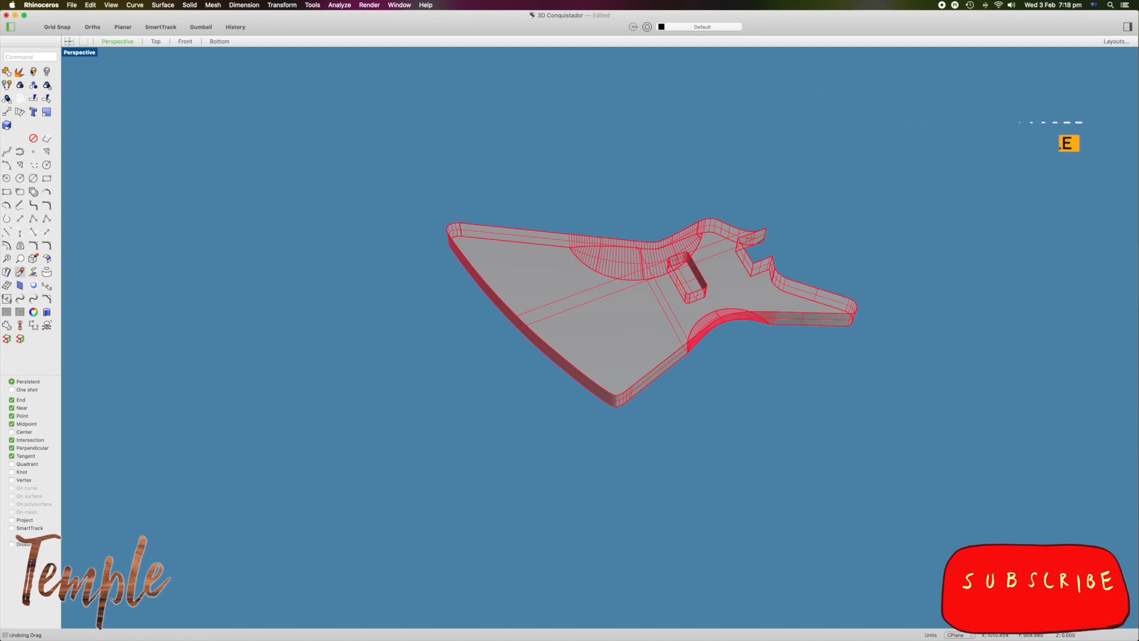
pyautogui.click(33, 73)
pyautogui.click(584, 176)
pyautogui.click(564, 297)
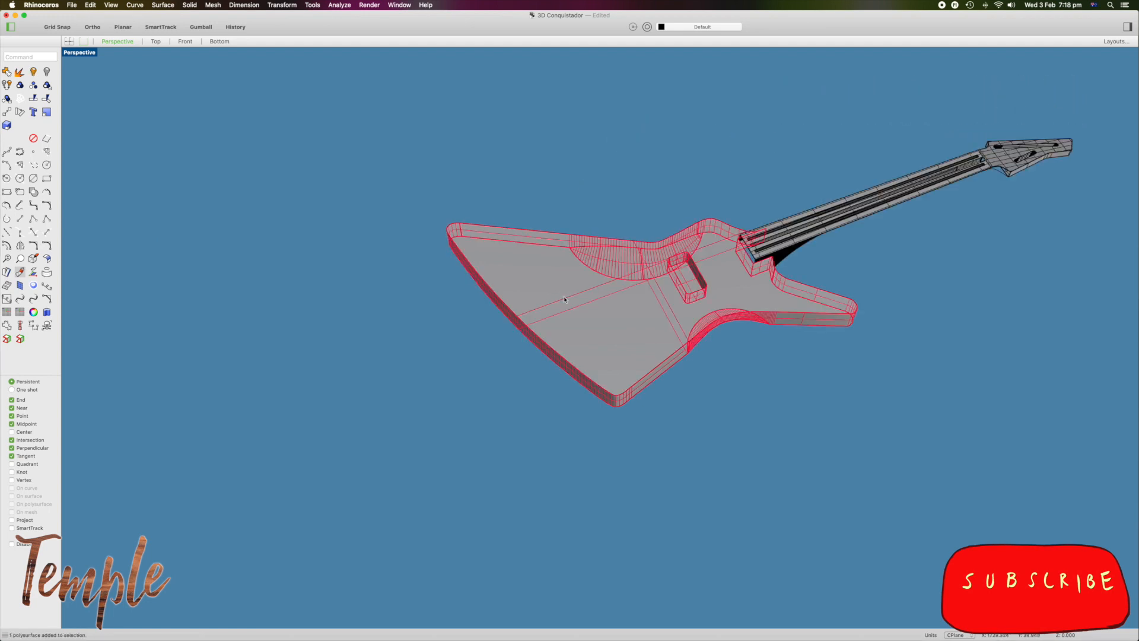
pyautogui.click(47, 71)
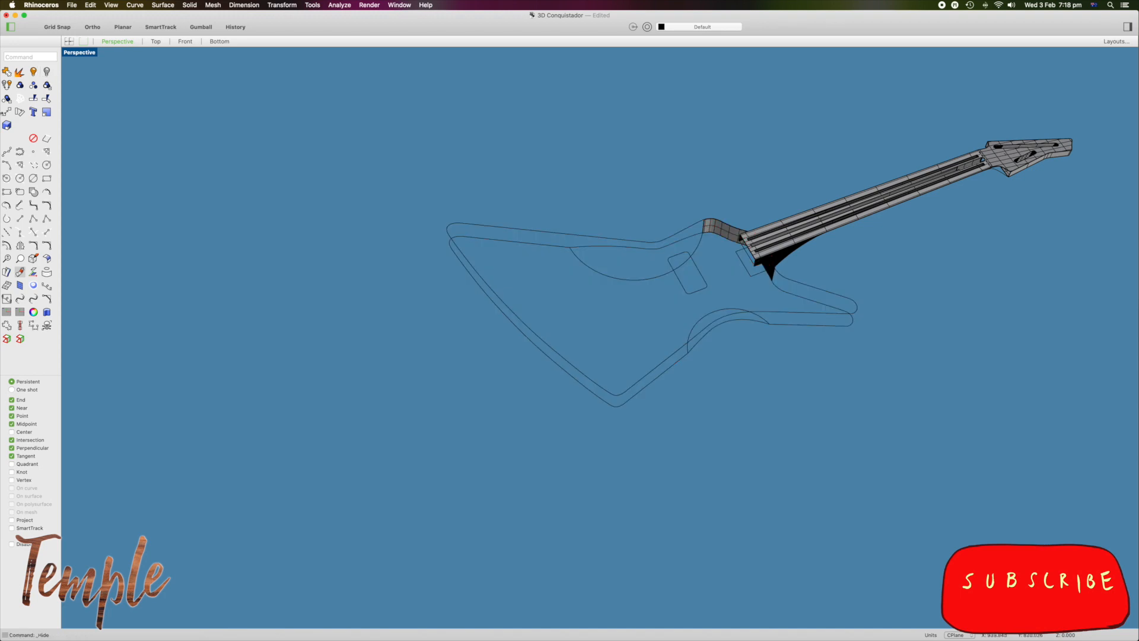
pyautogui.click(7, 86)
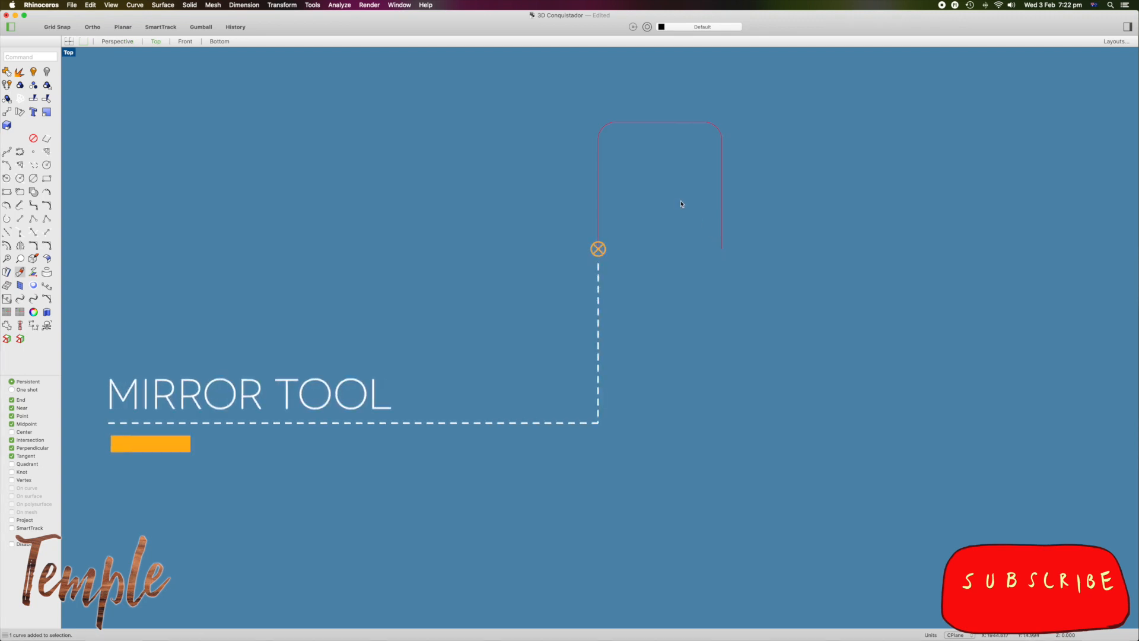
# Mirror a copy of the half rounded-rectangle curve across the line through its two open ends, and join both halves.
pyautogui.click(20, 246)
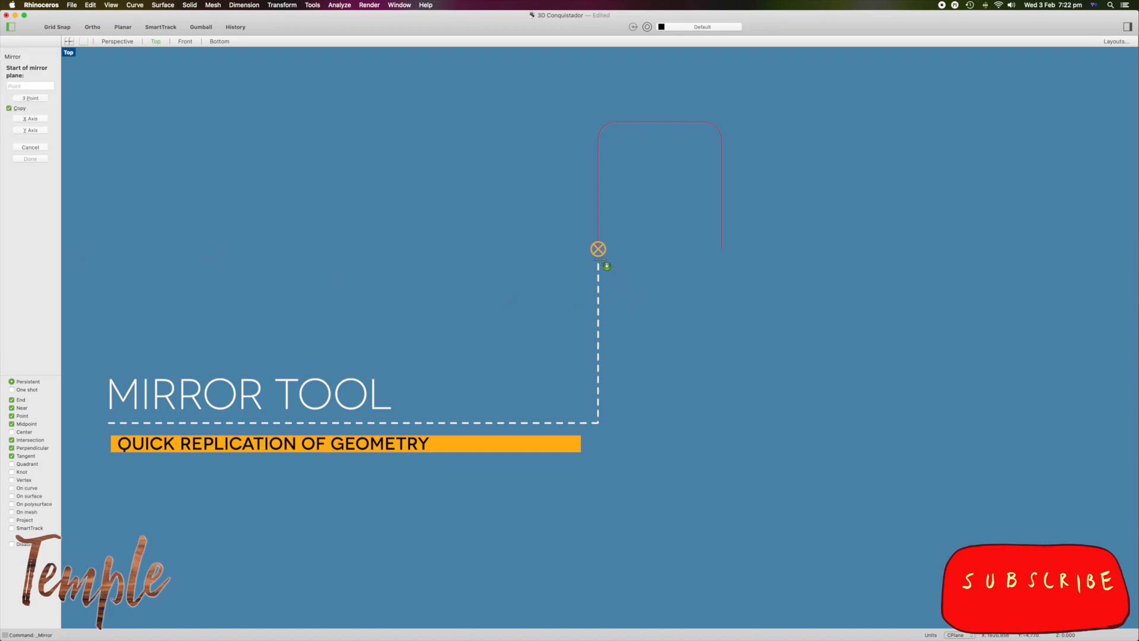
pyautogui.click(598, 249)
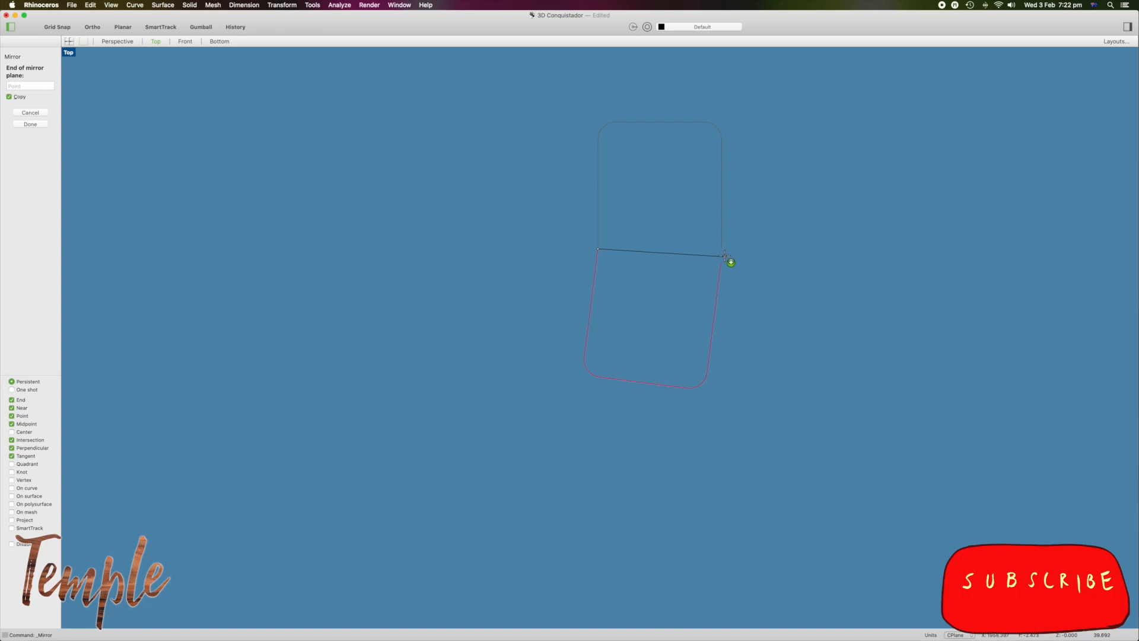
pyautogui.click(723, 250)
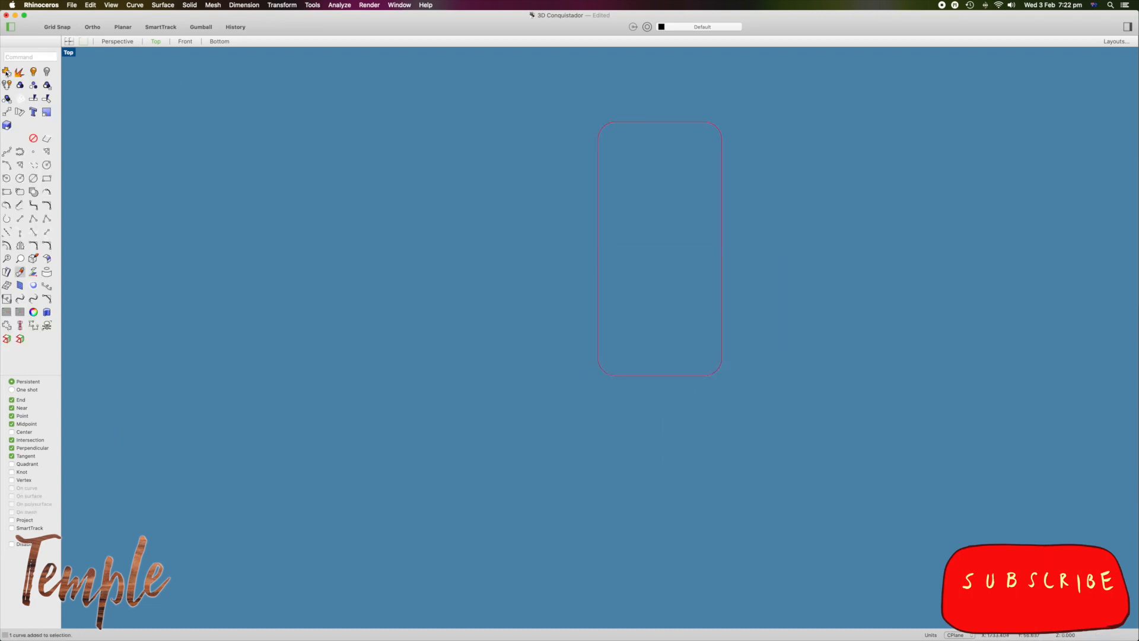
pyautogui.click(7, 72)
# Offset the closed rounded-rectangle curve outward by a distance of 0.5.
pyautogui.click(6, 245)
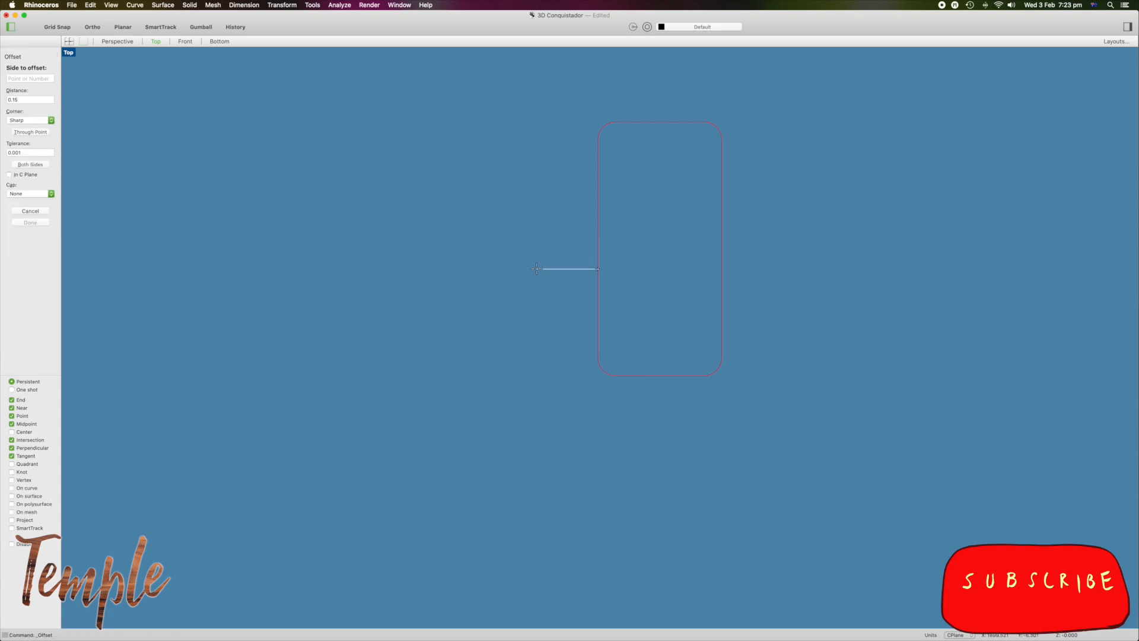
pyautogui.write('0.5')
pyautogui.press('Return')
pyautogui.click(532, 215)
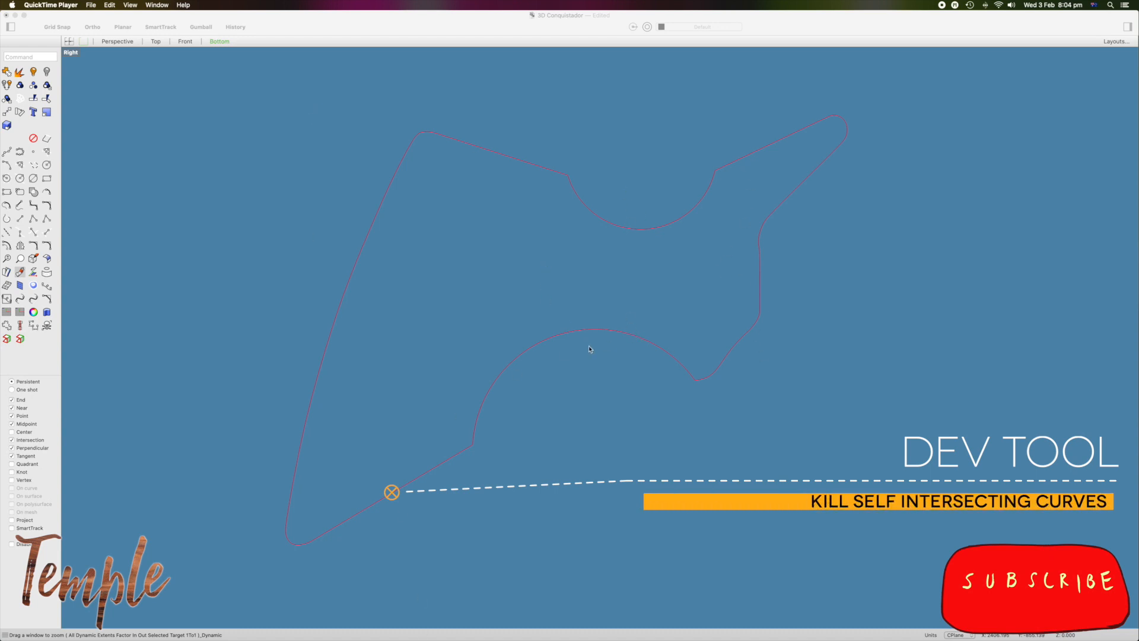
# Test the selected guitar body outline for self-intersections with the TestCrvSelfIntersection command.
pyautogui.click(493, 390)
pyautogui.click(497, 378)
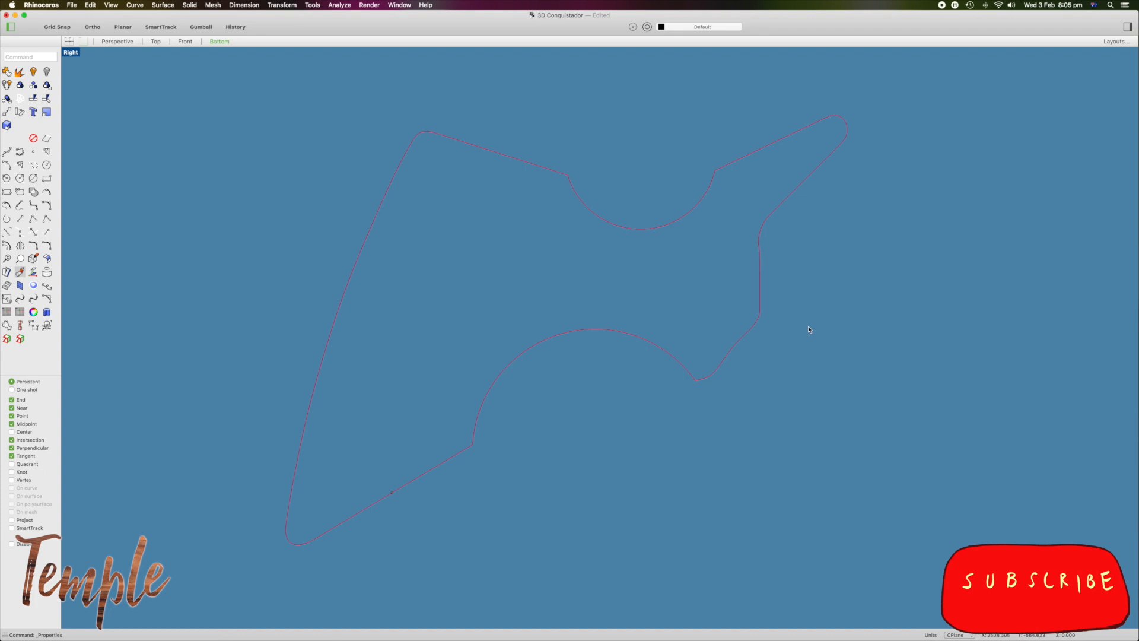
pyautogui.click(30, 56)
pyautogui.write('Tes')
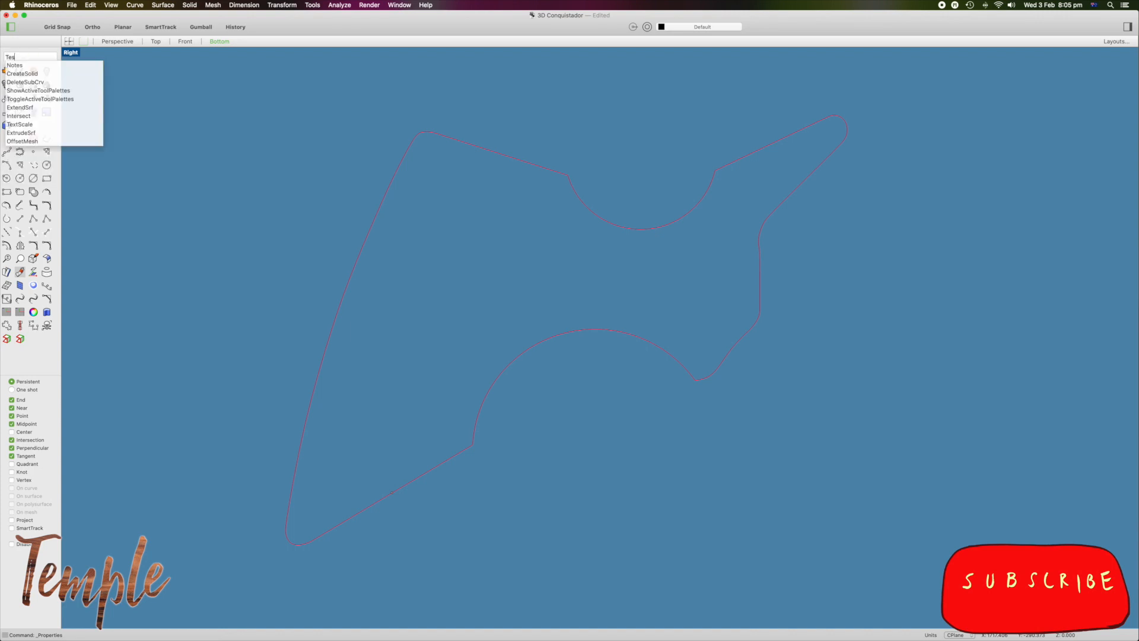
pyautogui.write('tcrvsel')
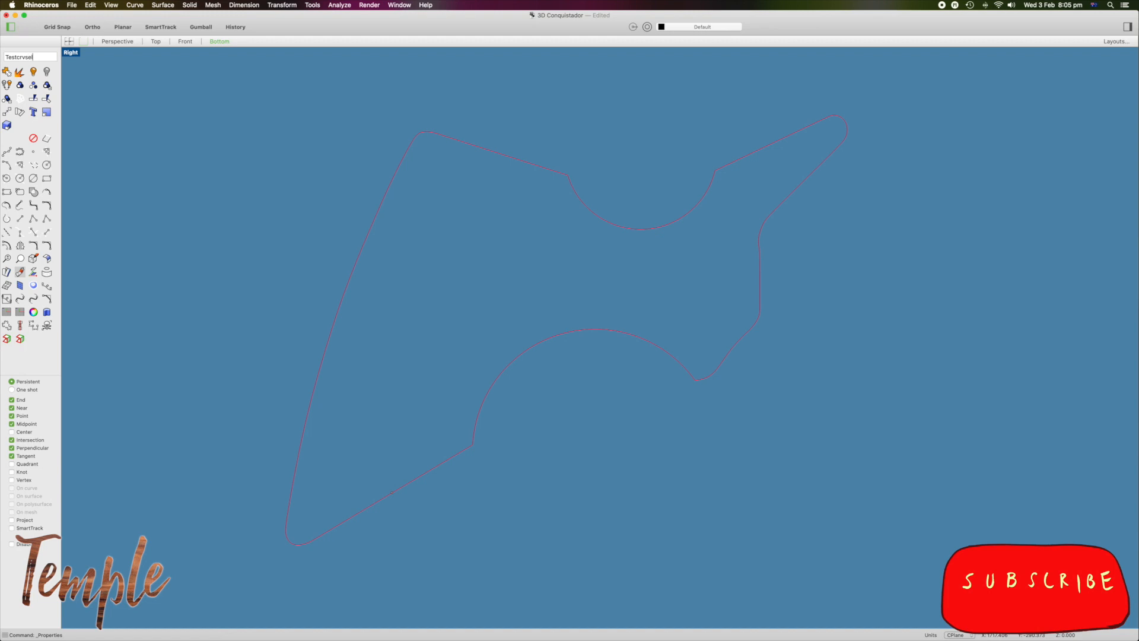
pyautogui.write('fintersection')
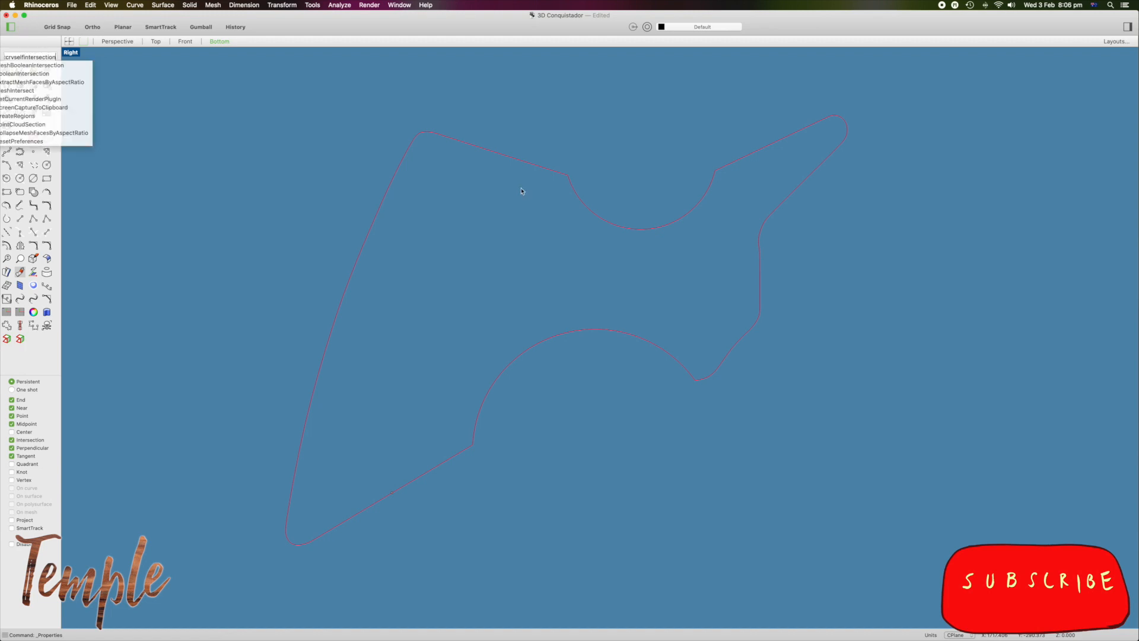
pyautogui.press('Return')
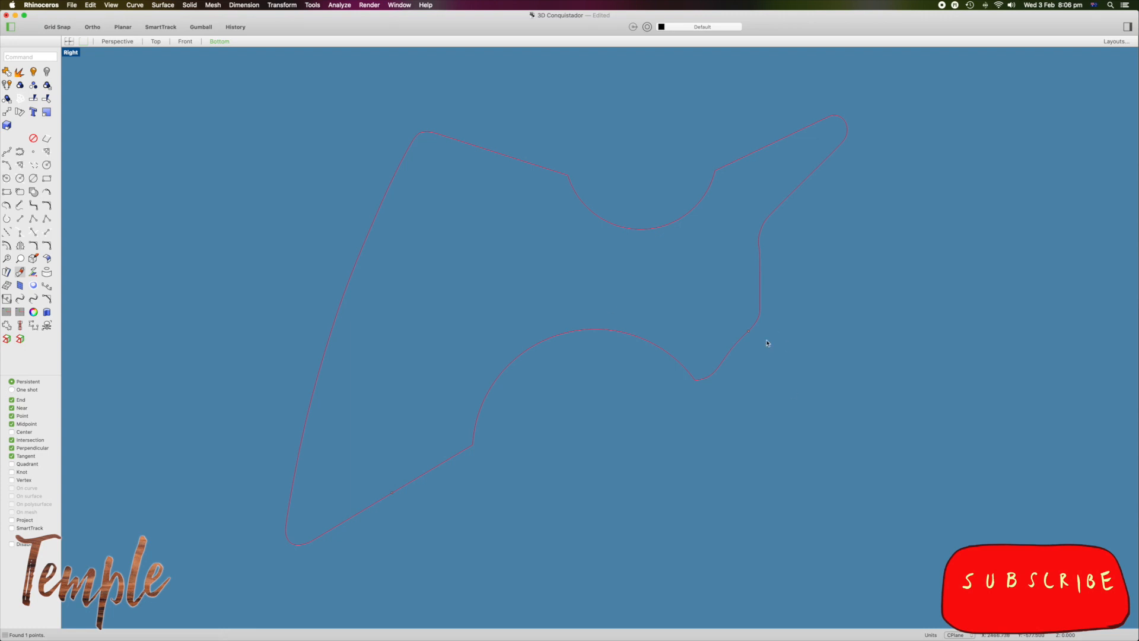
# Locate the self-intersection on the body outline near the neck-side lower corner and explode the outline there into separate curves.
pyautogui.click(749, 333)
pyautogui.click(7, 257)
pyautogui.moveTo(745, 331); pyautogui.dragTo(758, 247)
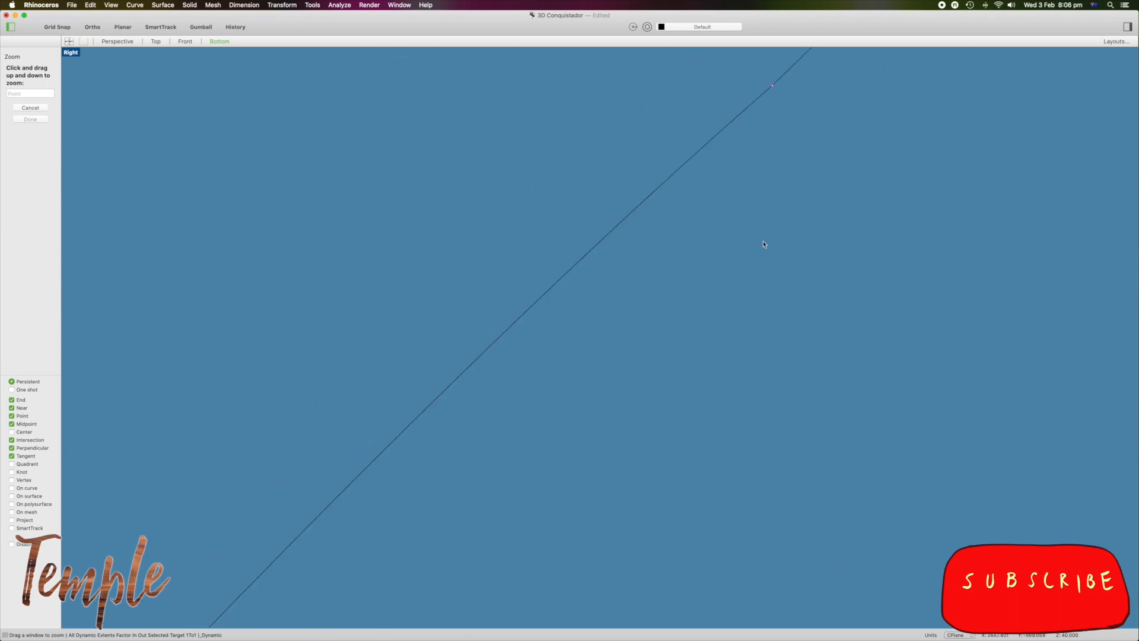
pyautogui.moveTo(776, 151); pyautogui.dragTo(718, 427, button='right')
pyautogui.press('Return')
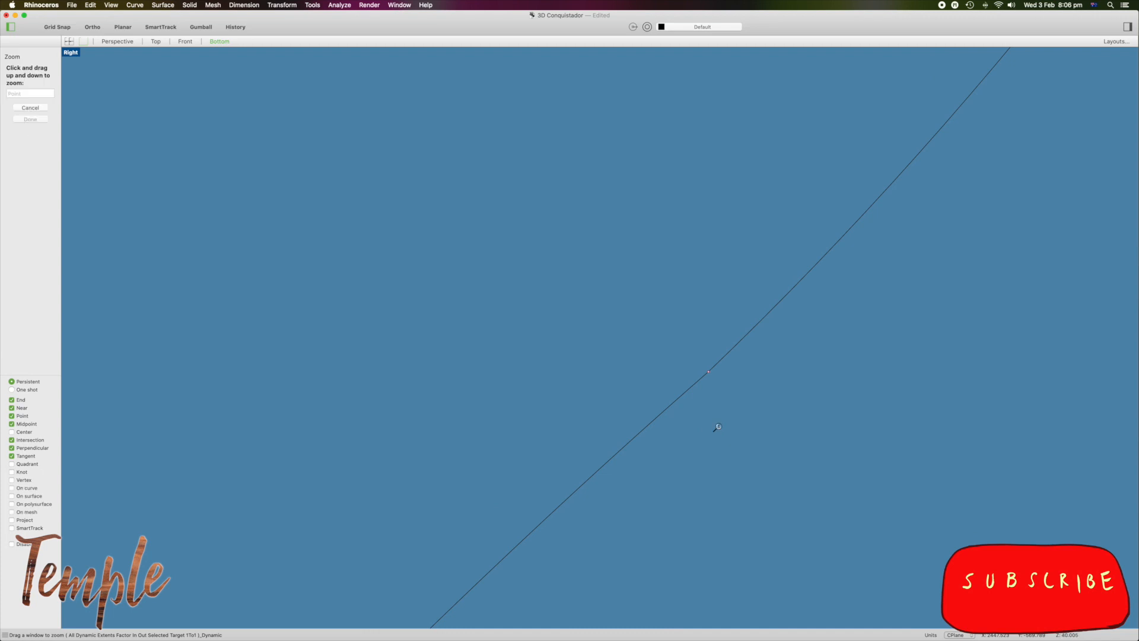
pyautogui.moveTo(708, 372); pyautogui.dragTo(720, 270)
pyautogui.moveTo(890, 252); pyautogui.dragTo(701, 388, button='right')
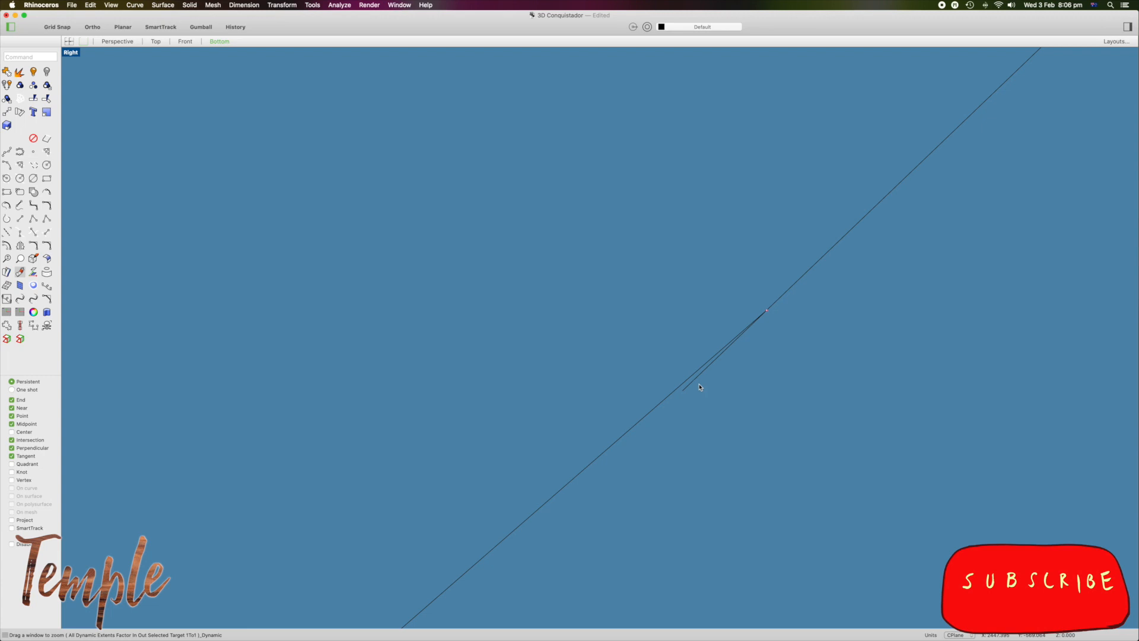
pyautogui.click(705, 372)
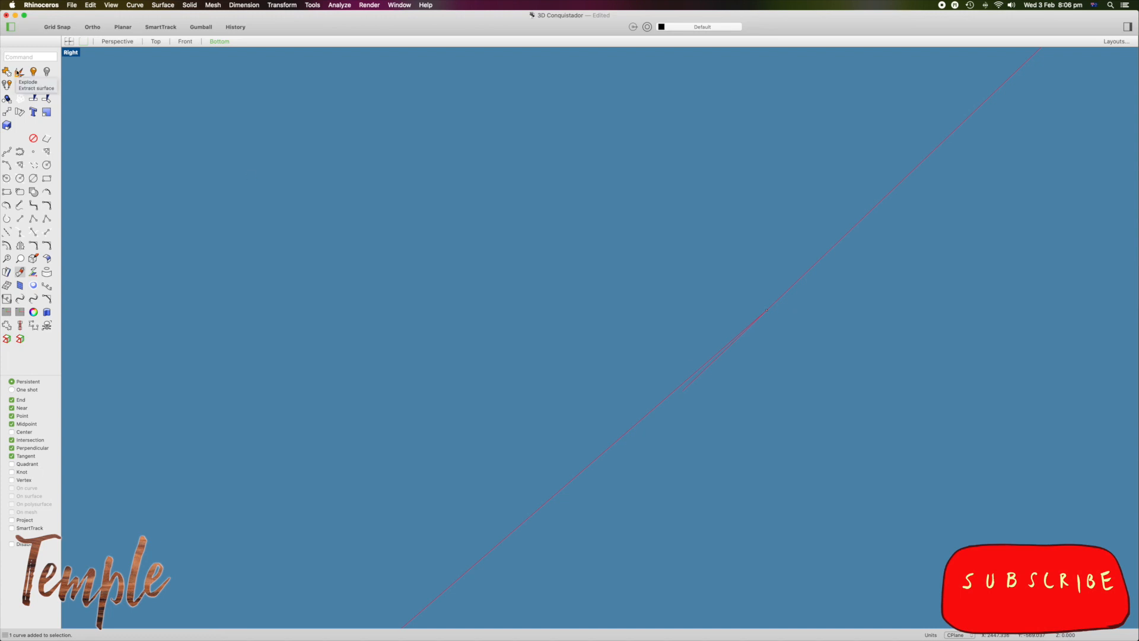
pyautogui.click(19, 73)
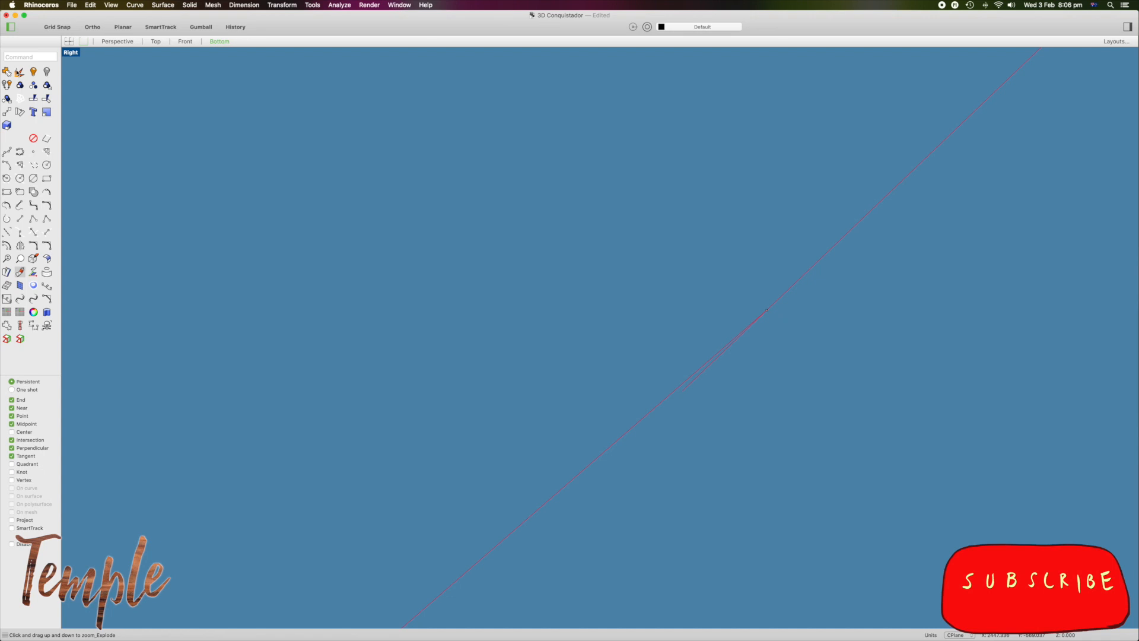
# Split the overshooting curve at its crossing with the neighbouring curve and delete the short leftover piece.
pyautogui.click(691, 388)
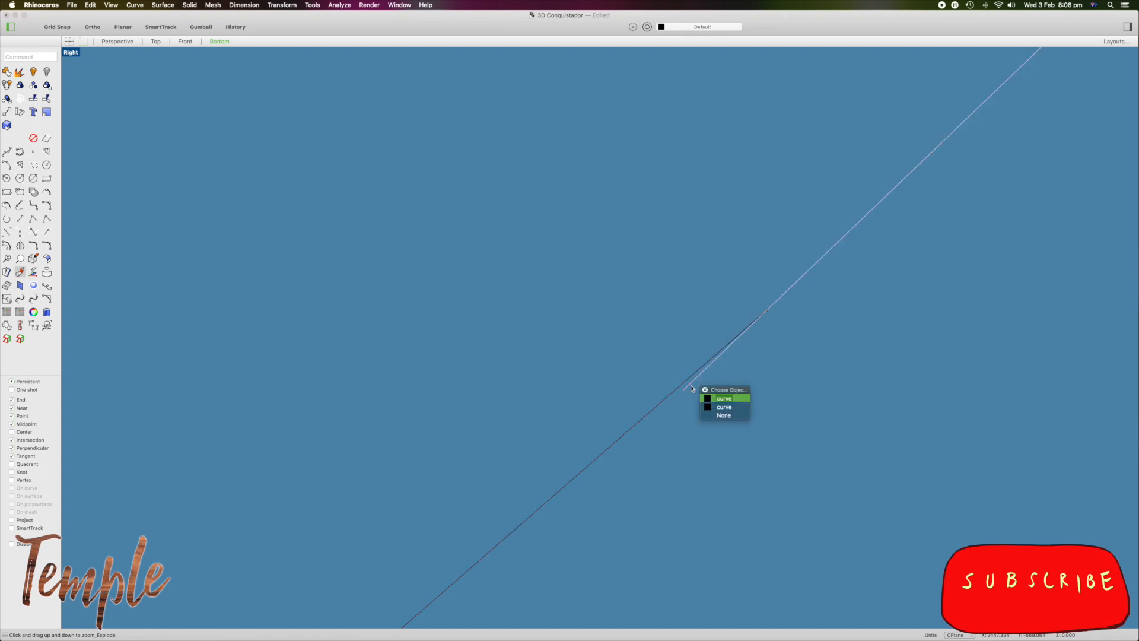
pyautogui.click(723, 400)
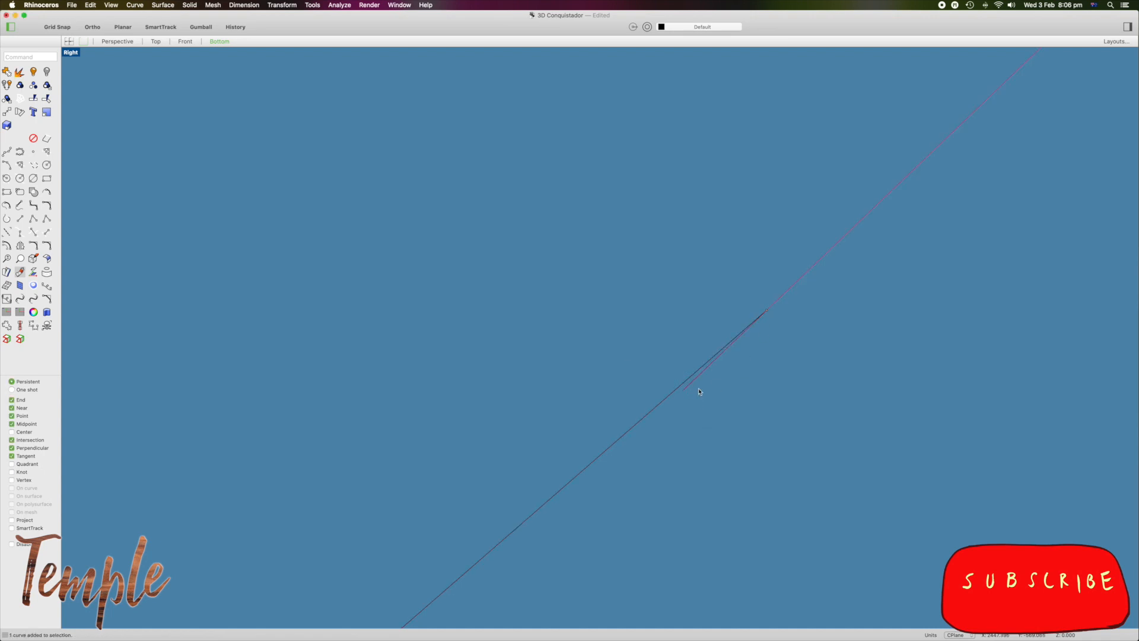
pyautogui.click(46, 98)
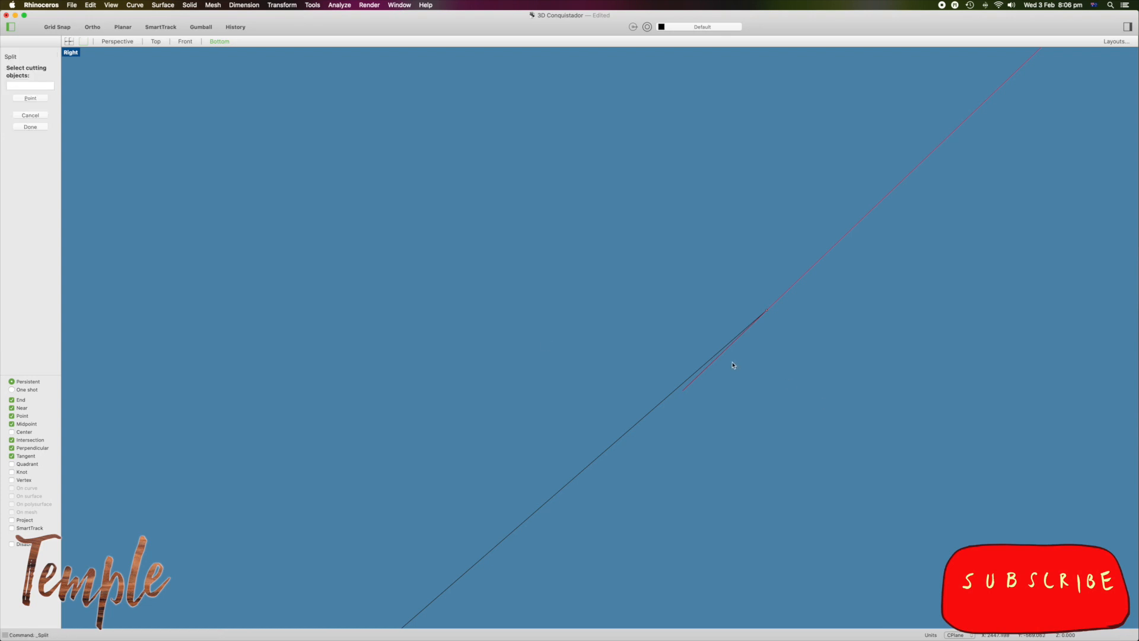
pyautogui.click(715, 354)
pyautogui.press('Return')
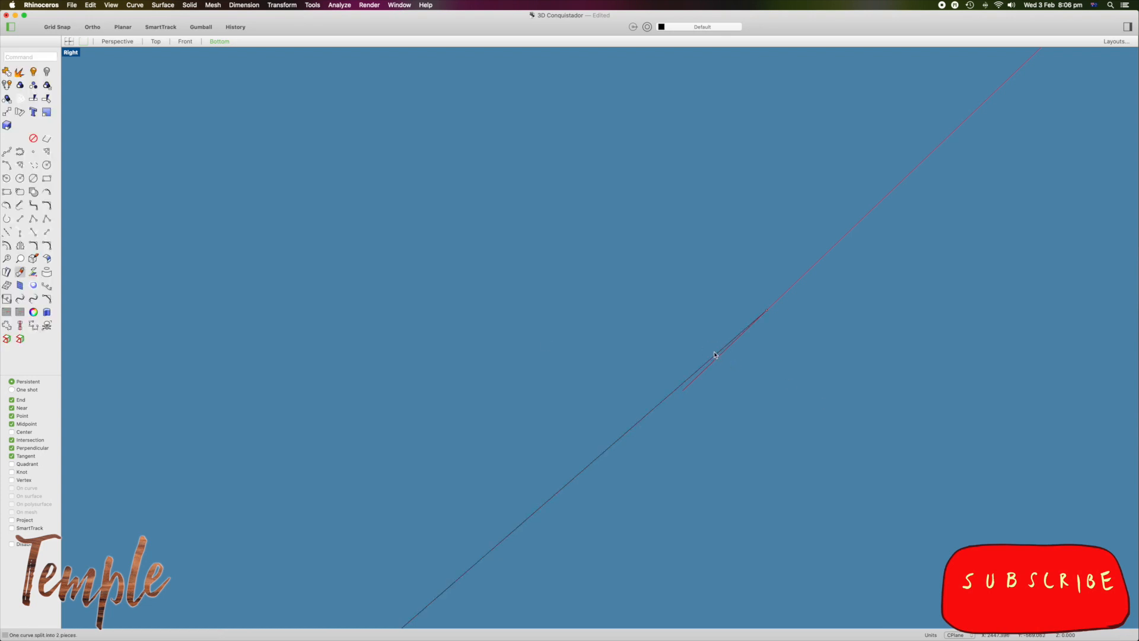
pyautogui.click(715, 364)
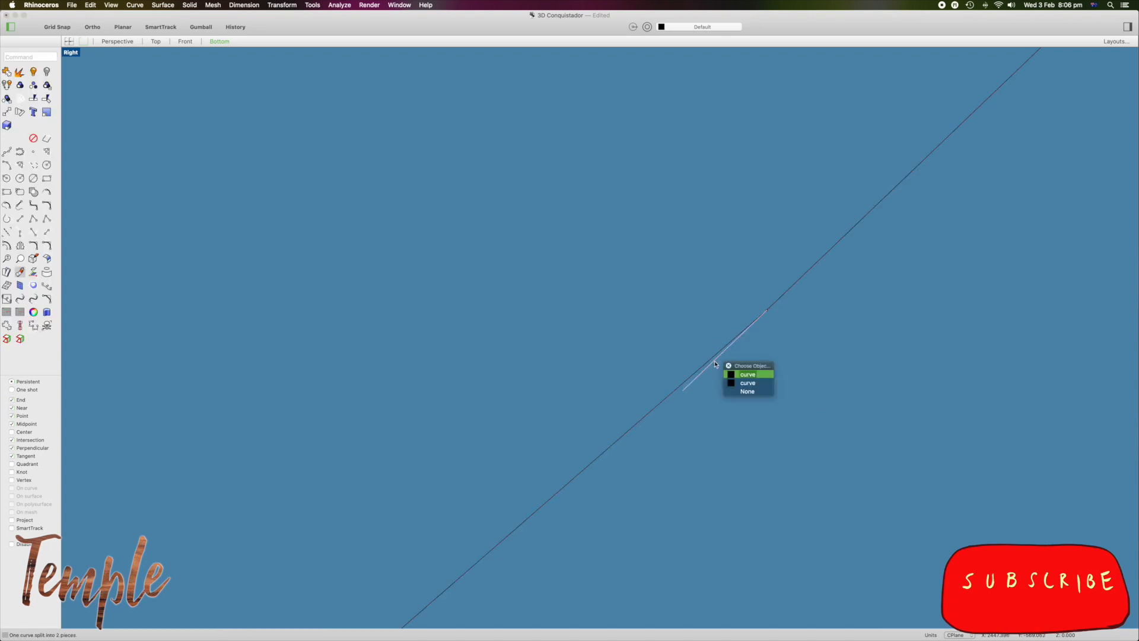
pyautogui.click(735, 374)
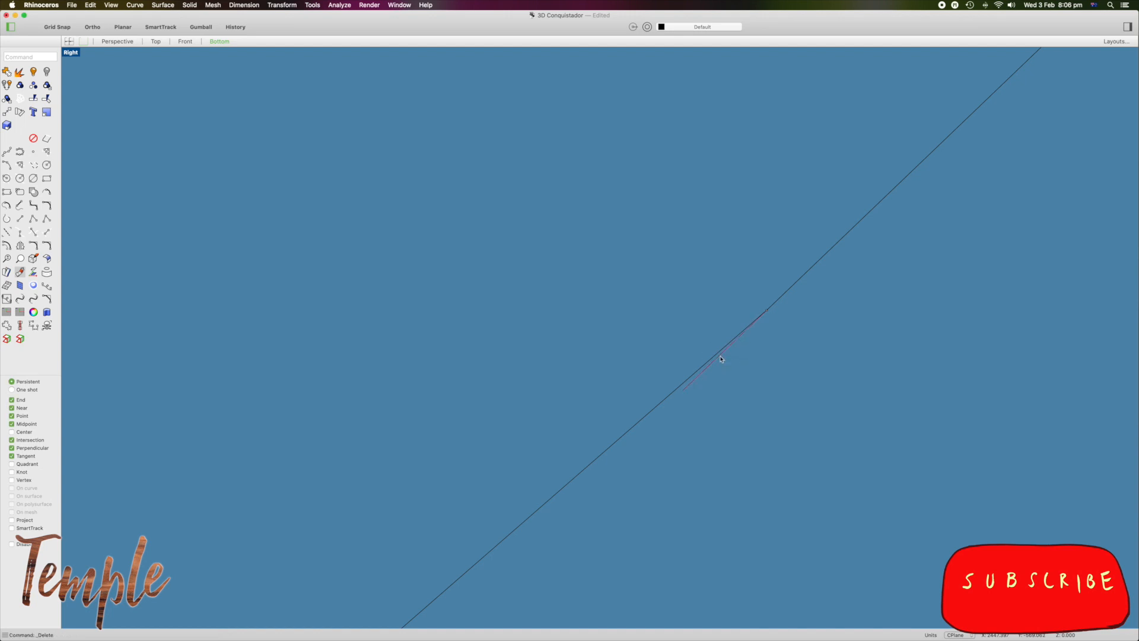
pyautogui.click(771, 318)
pyautogui.press('Delete')
pyautogui.click(758, 321)
# Join all outline segments, leaving out the reference point, into one closed curve and create a planar surface from it.
pyautogui.scroll(-10, 755, 324)
pyautogui.moveTo(889, 103); pyautogui.dragTo(273, 560)
pyautogui.keyDown('super'); pyautogui.click(437, 468); pyautogui.keyUp('super')
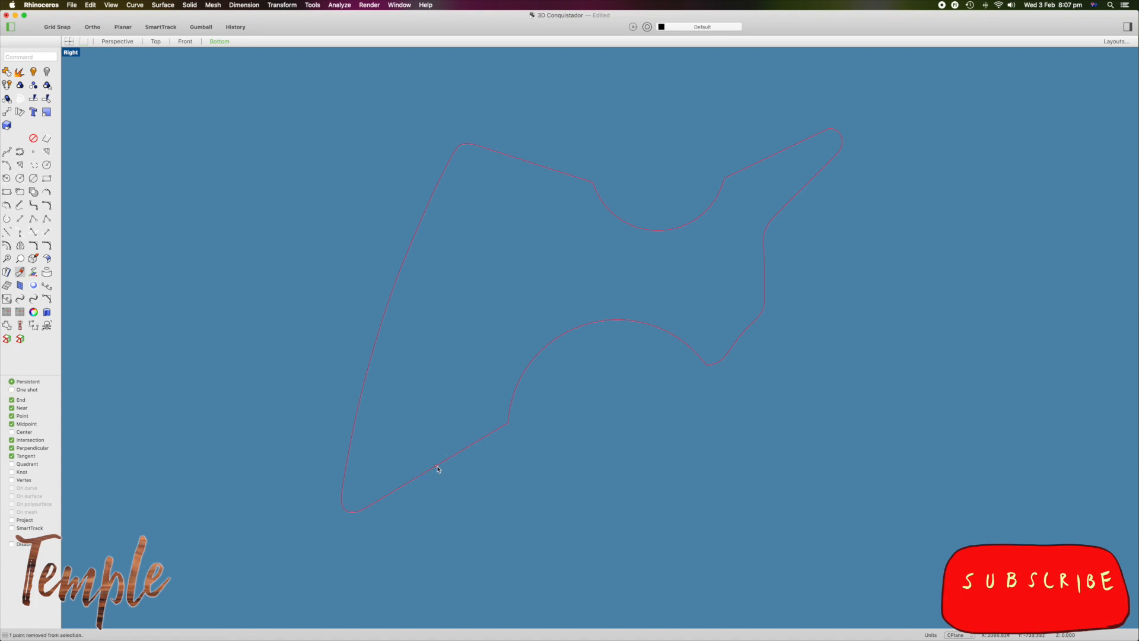
pyautogui.click(6, 71)
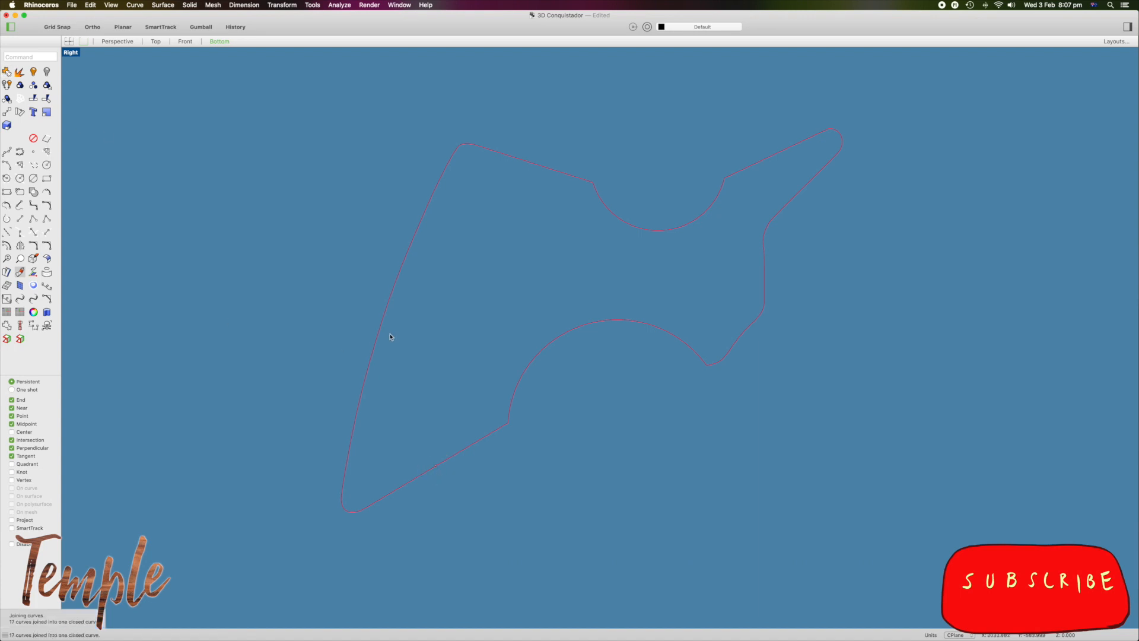
pyautogui.click(159, 5)
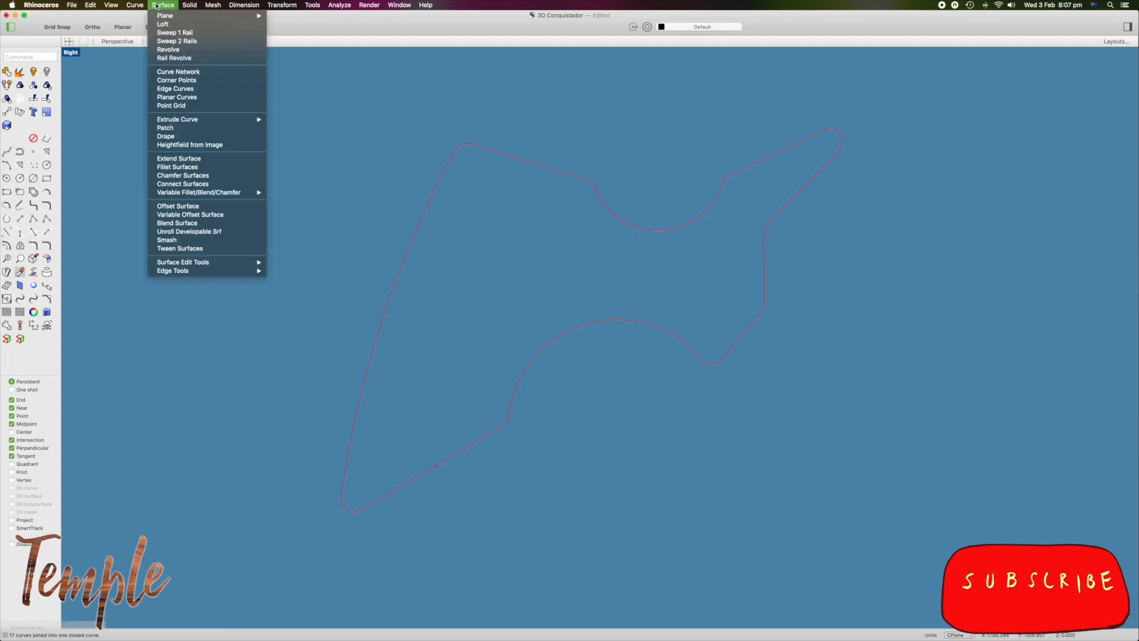
pyautogui.click(202, 97)
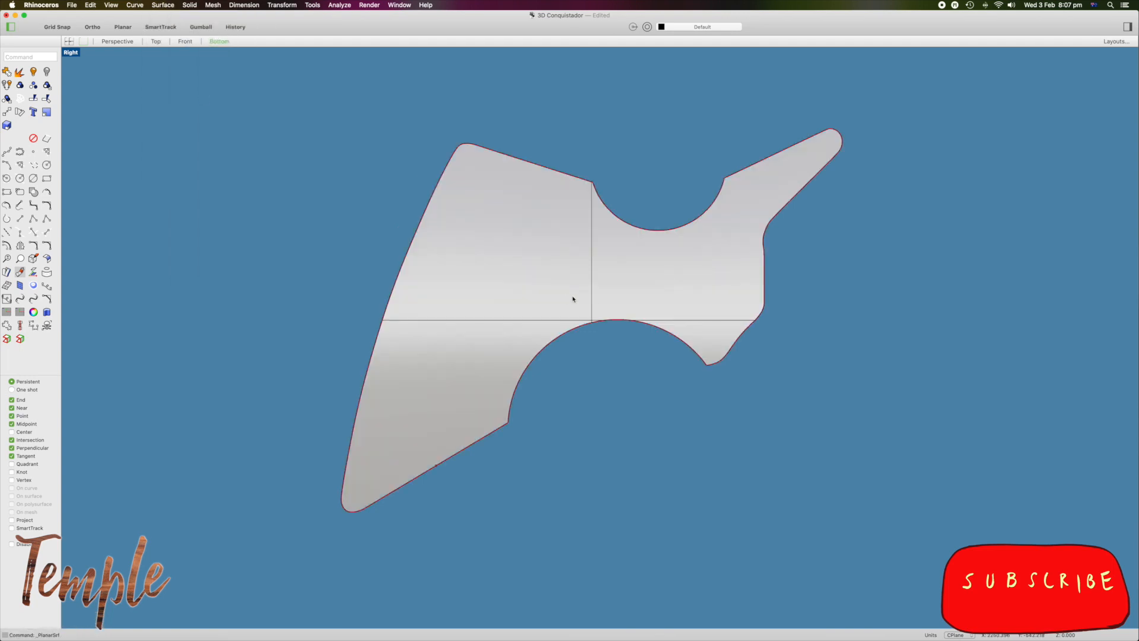
# Move the planar surface and its reference point from that point to the matching point on the guitar body's long straight edge.
pyautogui.click(535, 310)
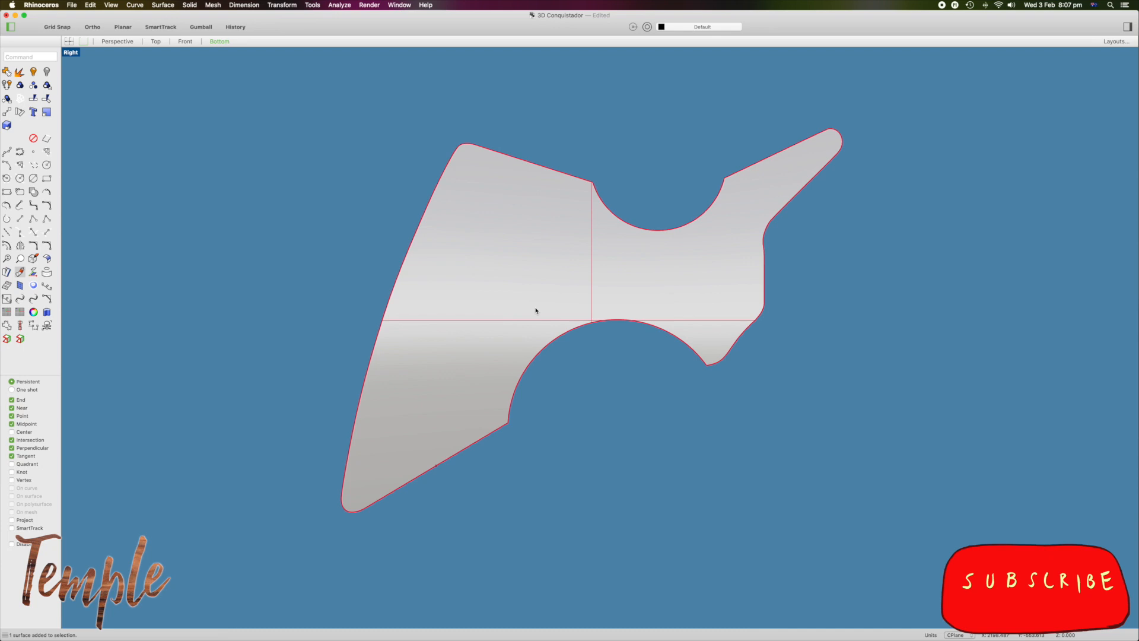
pyautogui.click(437, 465)
pyautogui.click(6, 112)
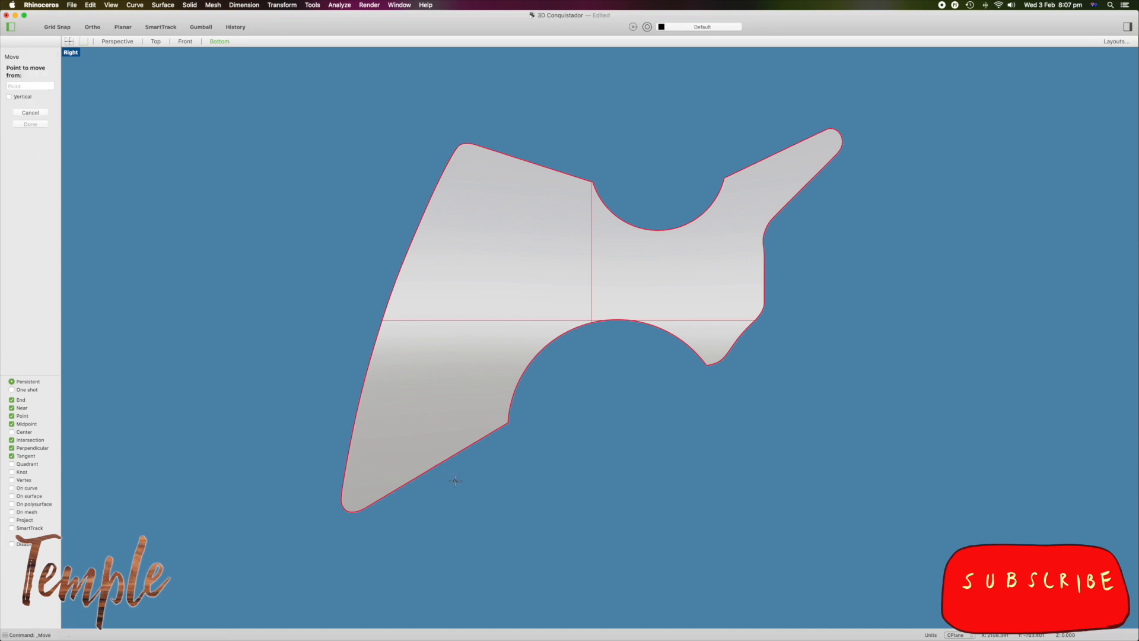
pyautogui.click(437, 467)
pyautogui.scroll(-12, 469, 474)
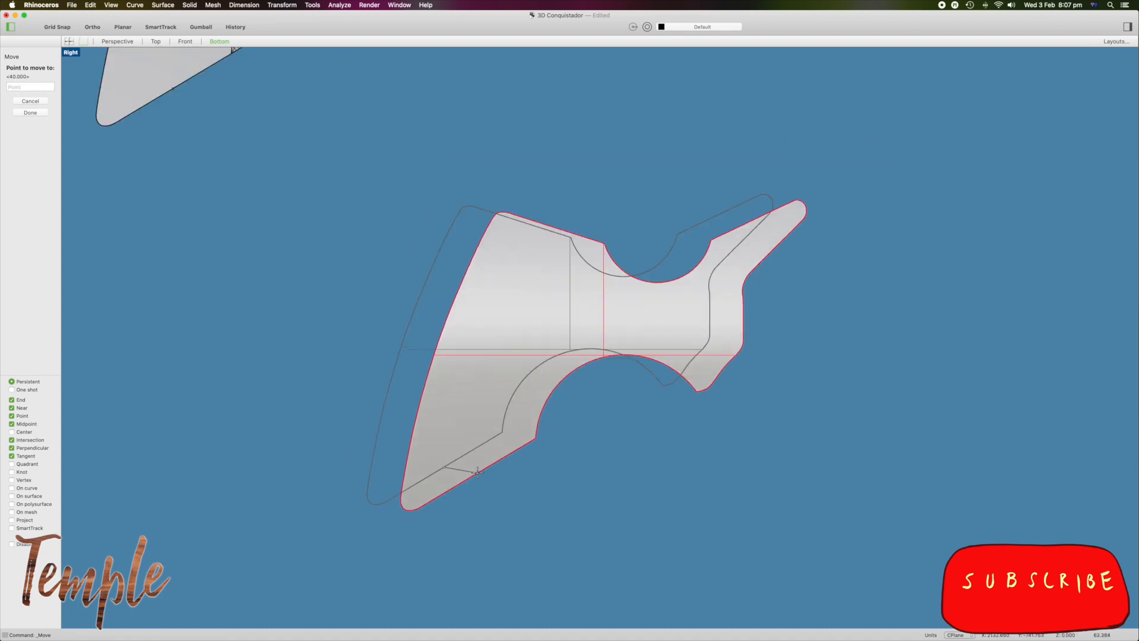
pyautogui.scroll(7, 460, 471)
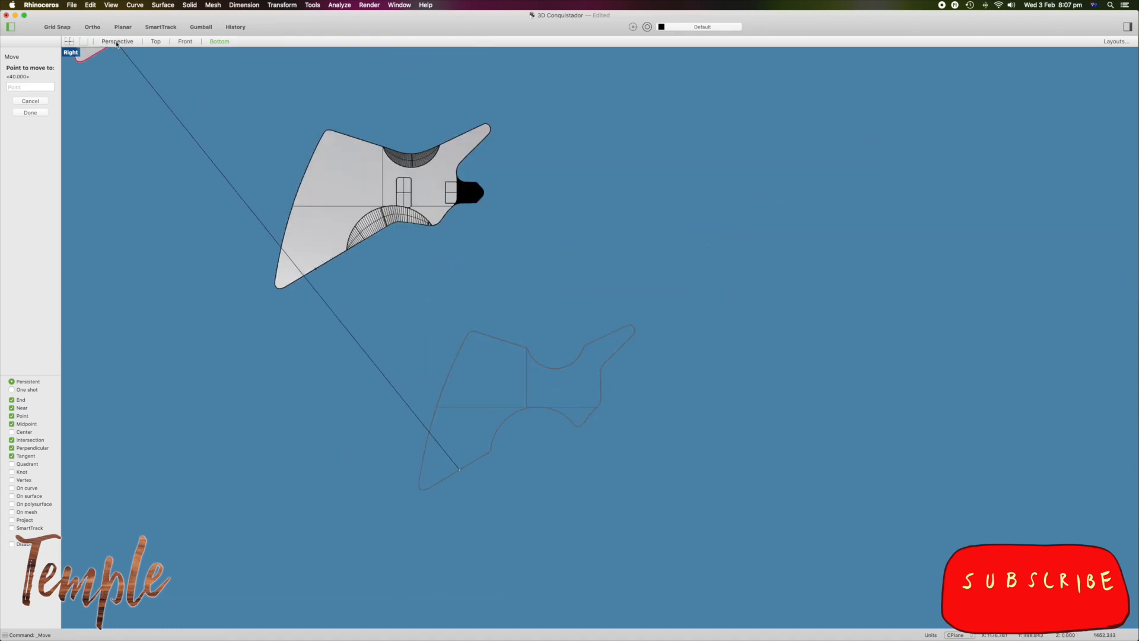
pyautogui.click(118, 41)
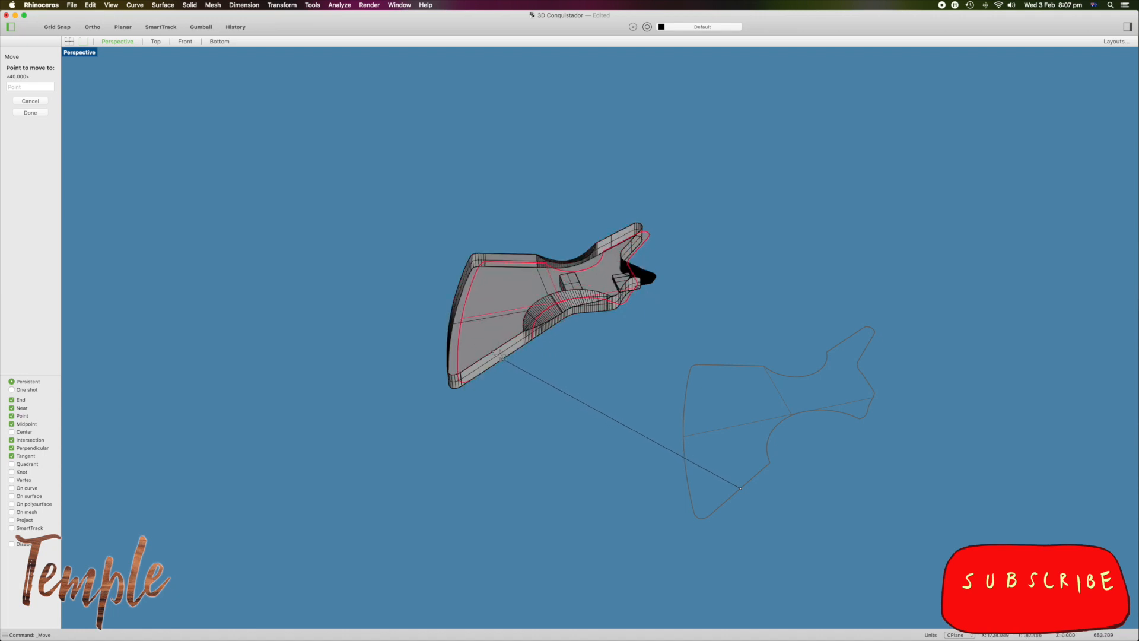
pyautogui.scroll(5, 486, 336)
pyautogui.scroll(6, 485, 337)
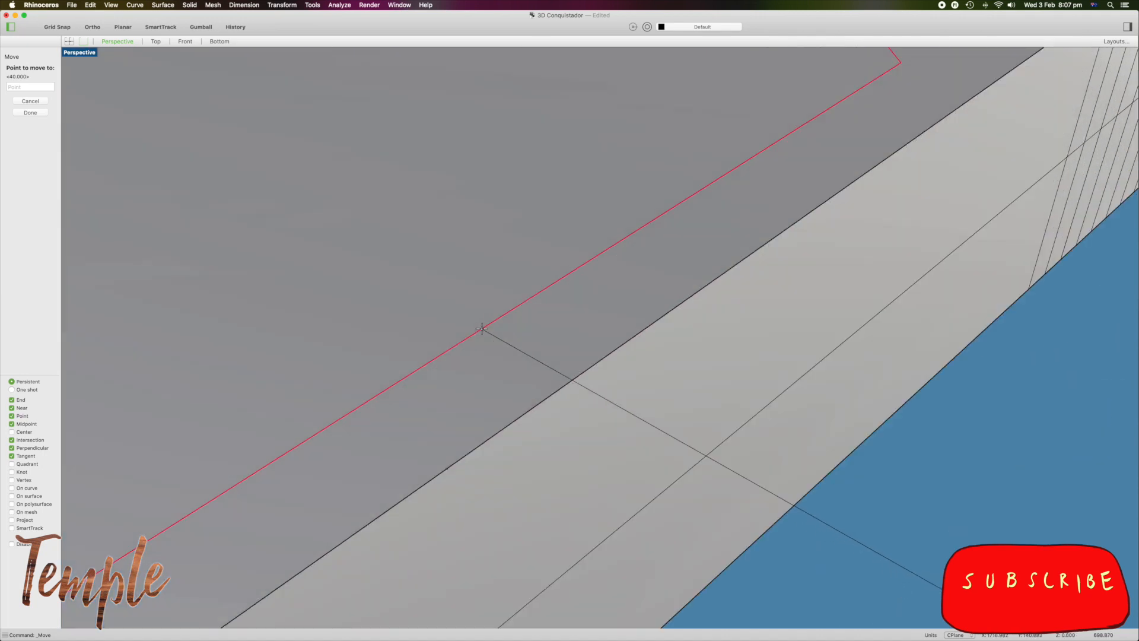
pyautogui.scroll(-2, 478, 320)
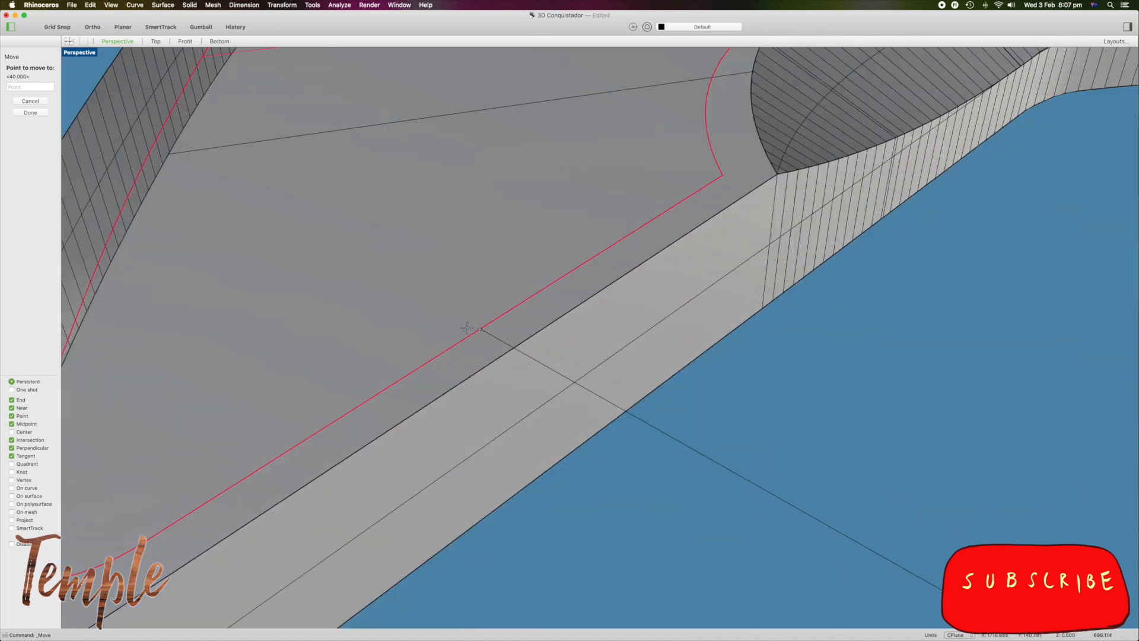
pyautogui.click(469, 375)
# Delete the two coinciding reference points on the body's long straight edge.
pyautogui.click(471, 379)
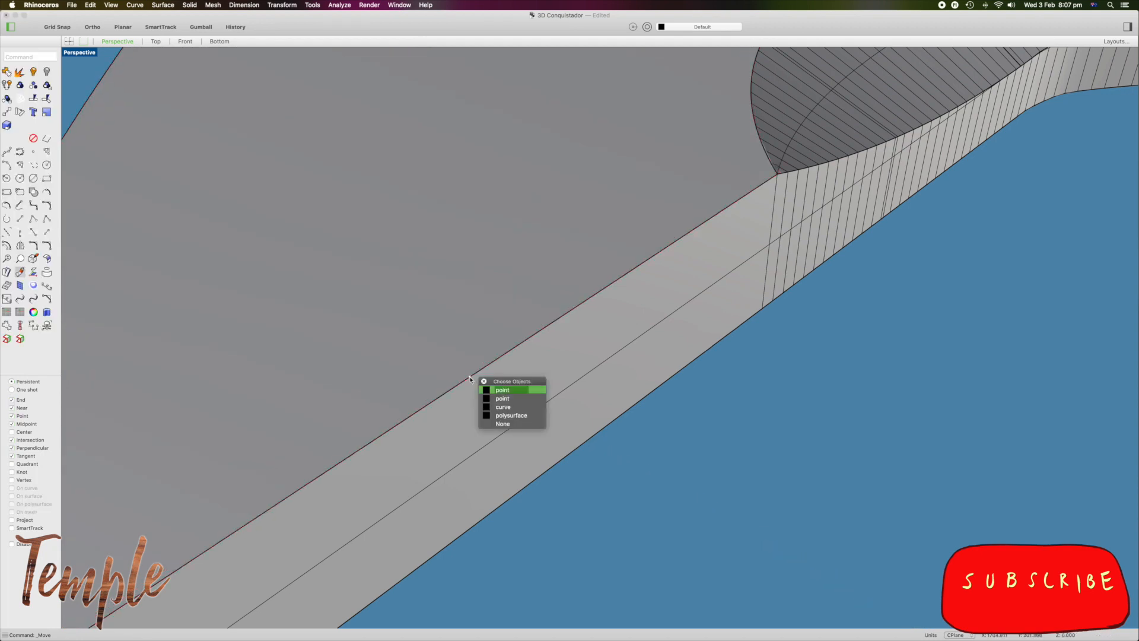
pyautogui.press('Return')
pyautogui.click(471, 379)
pyautogui.press('Return')
pyautogui.press('Delete')
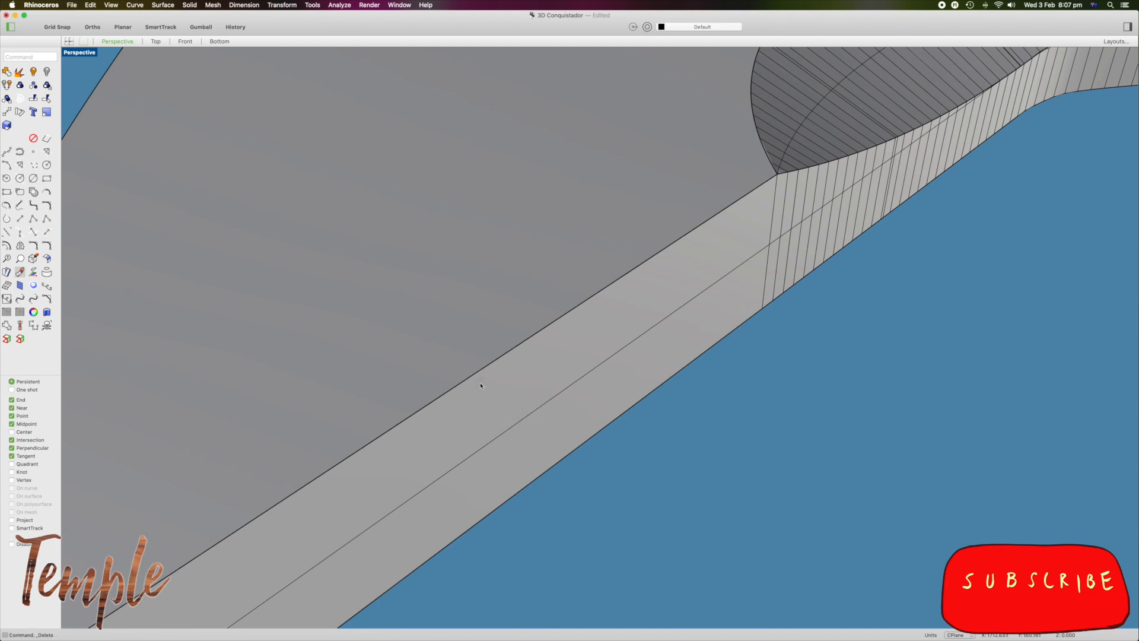
pyautogui.scroll(-5, 503, 367)
pyautogui.click(490, 334)
pyautogui.moveTo(491, 332); pyautogui.dragTo(127, 376, button='right')
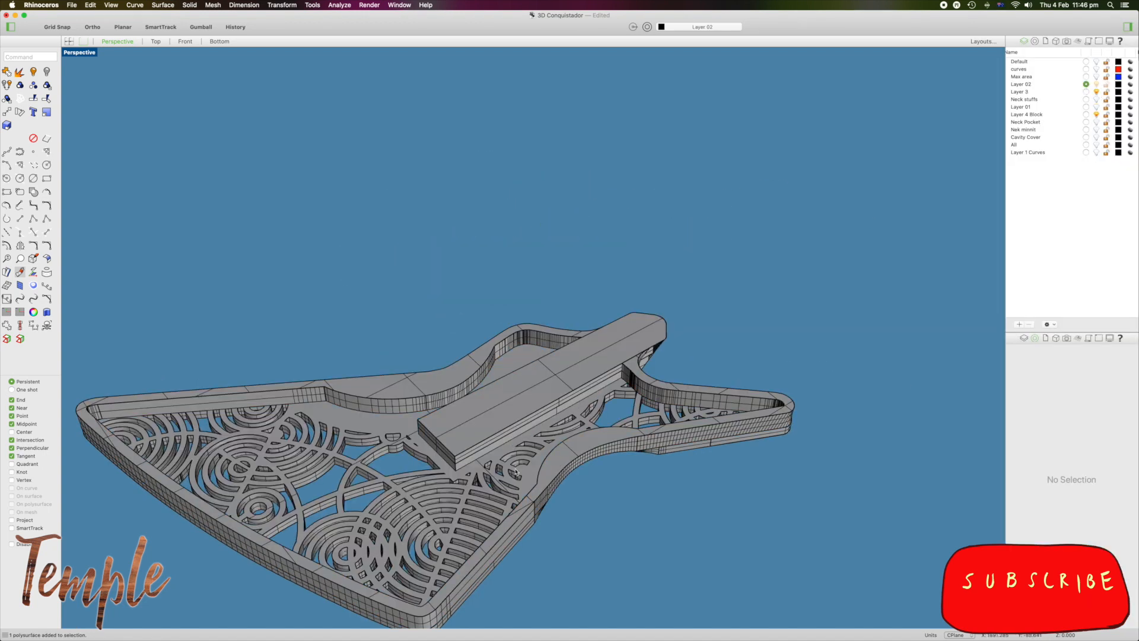
# Turn on the Neck stuffs layer and Layer 01 to show the neck and the patterned top over the body.
pyautogui.moveTo(494, 478); pyautogui.dragTo(385, 316, button='right')
pyautogui.scroll(2, 384, 316)
pyautogui.click(1097, 99)
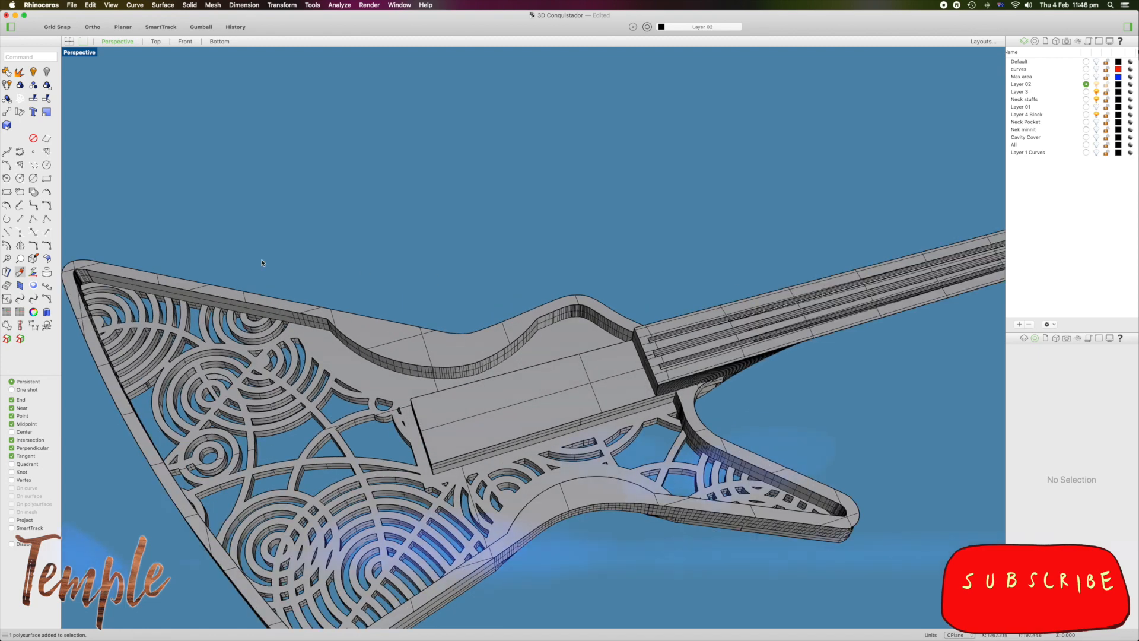
pyautogui.scroll(-3, 285, 266)
pyautogui.click(1097, 107)
pyautogui.scroll(5, 237, 347)
pyautogui.moveTo(309, 332); pyautogui.dragTo(359, 374, button='right')
pyautogui.scroll(2, 358, 374)
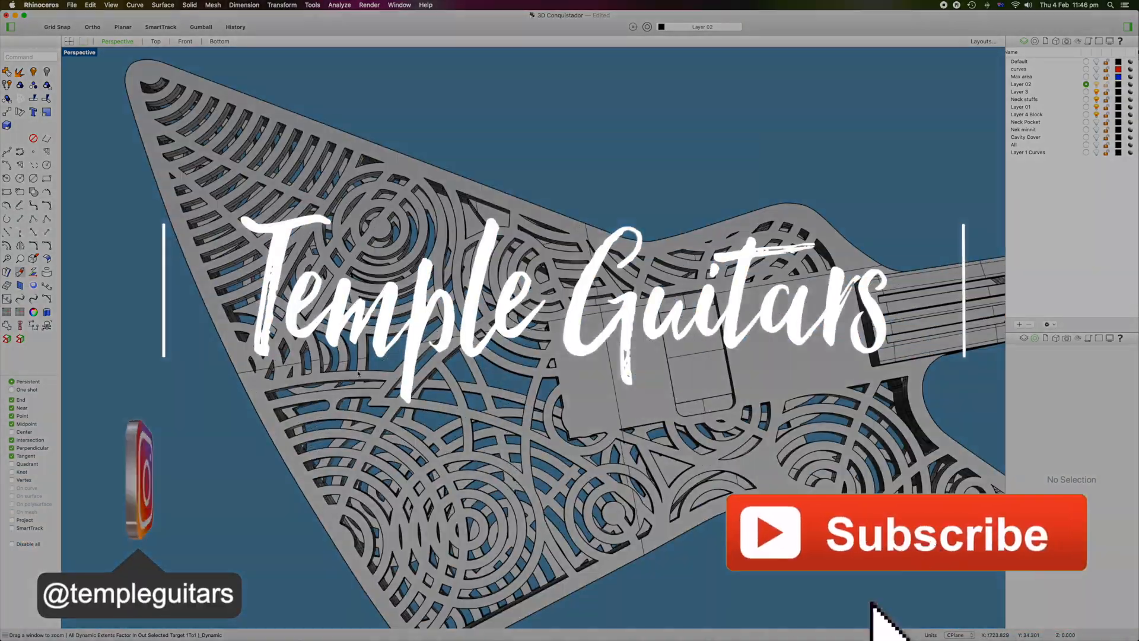